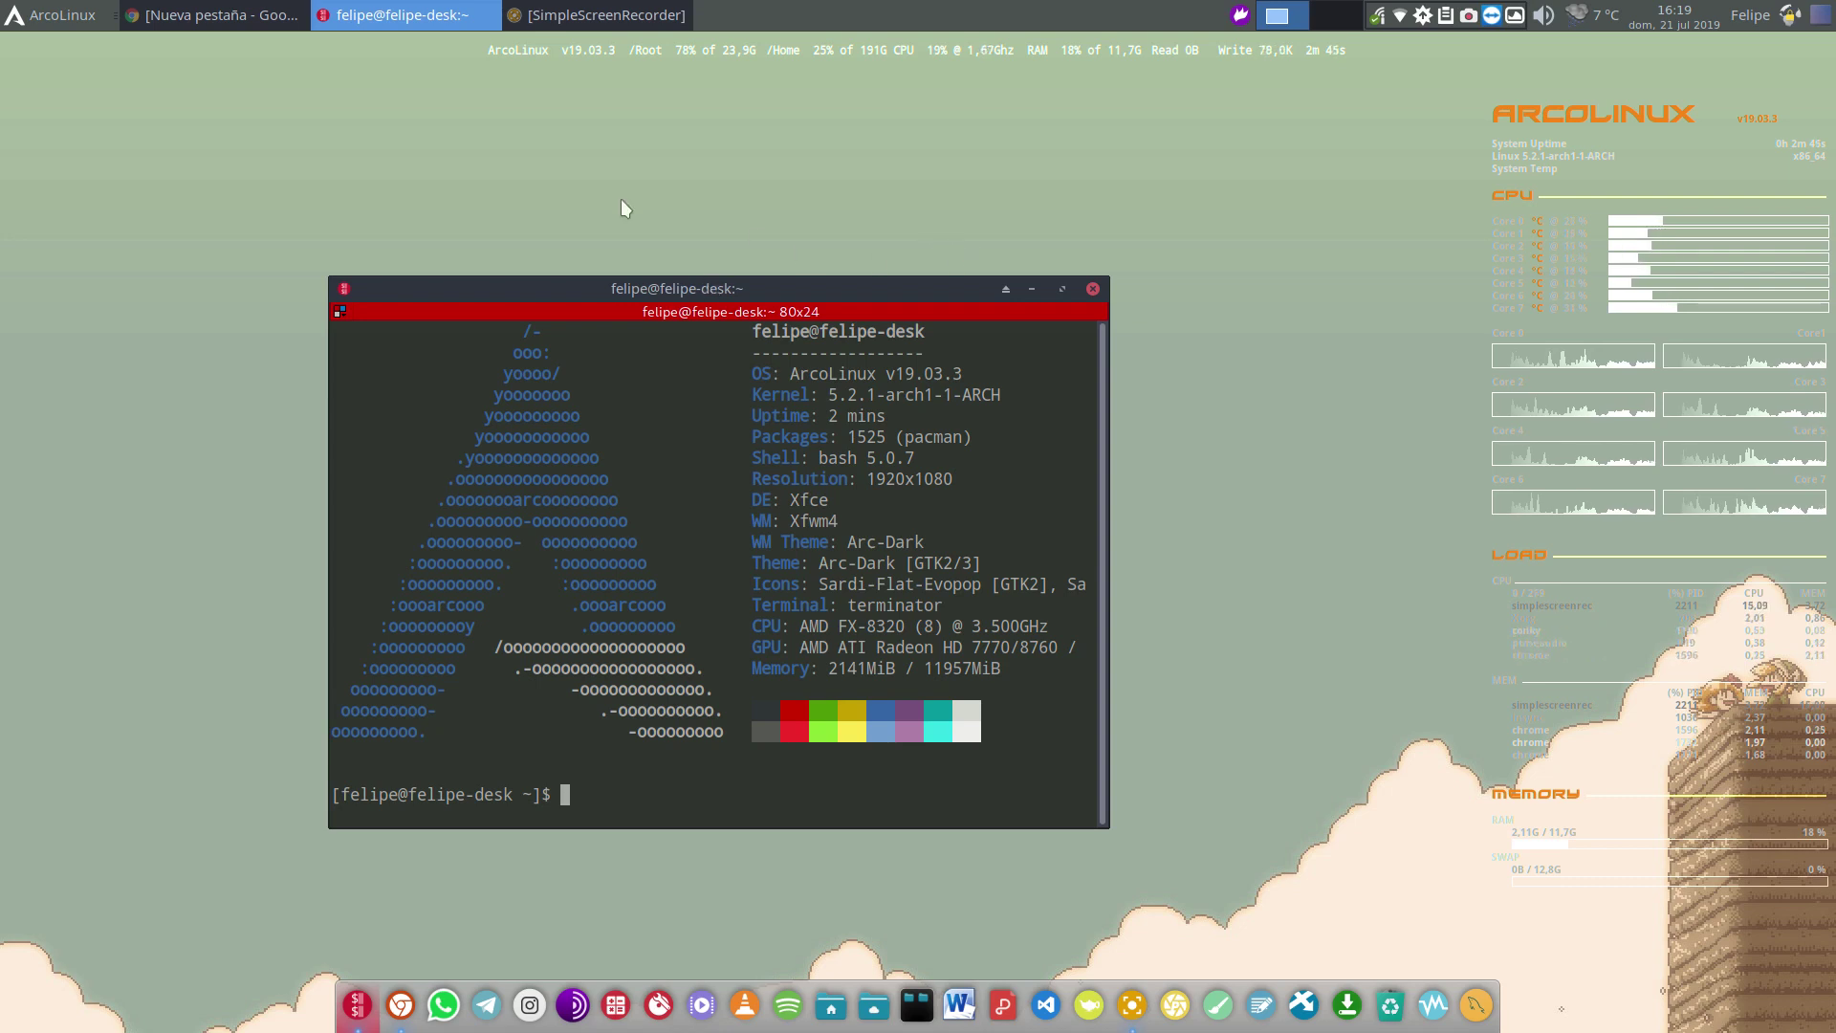
Start XAMPP with the iniciarxampp command and the sudo password, launching Apache, MySQL and ProFTPD
text(ini)
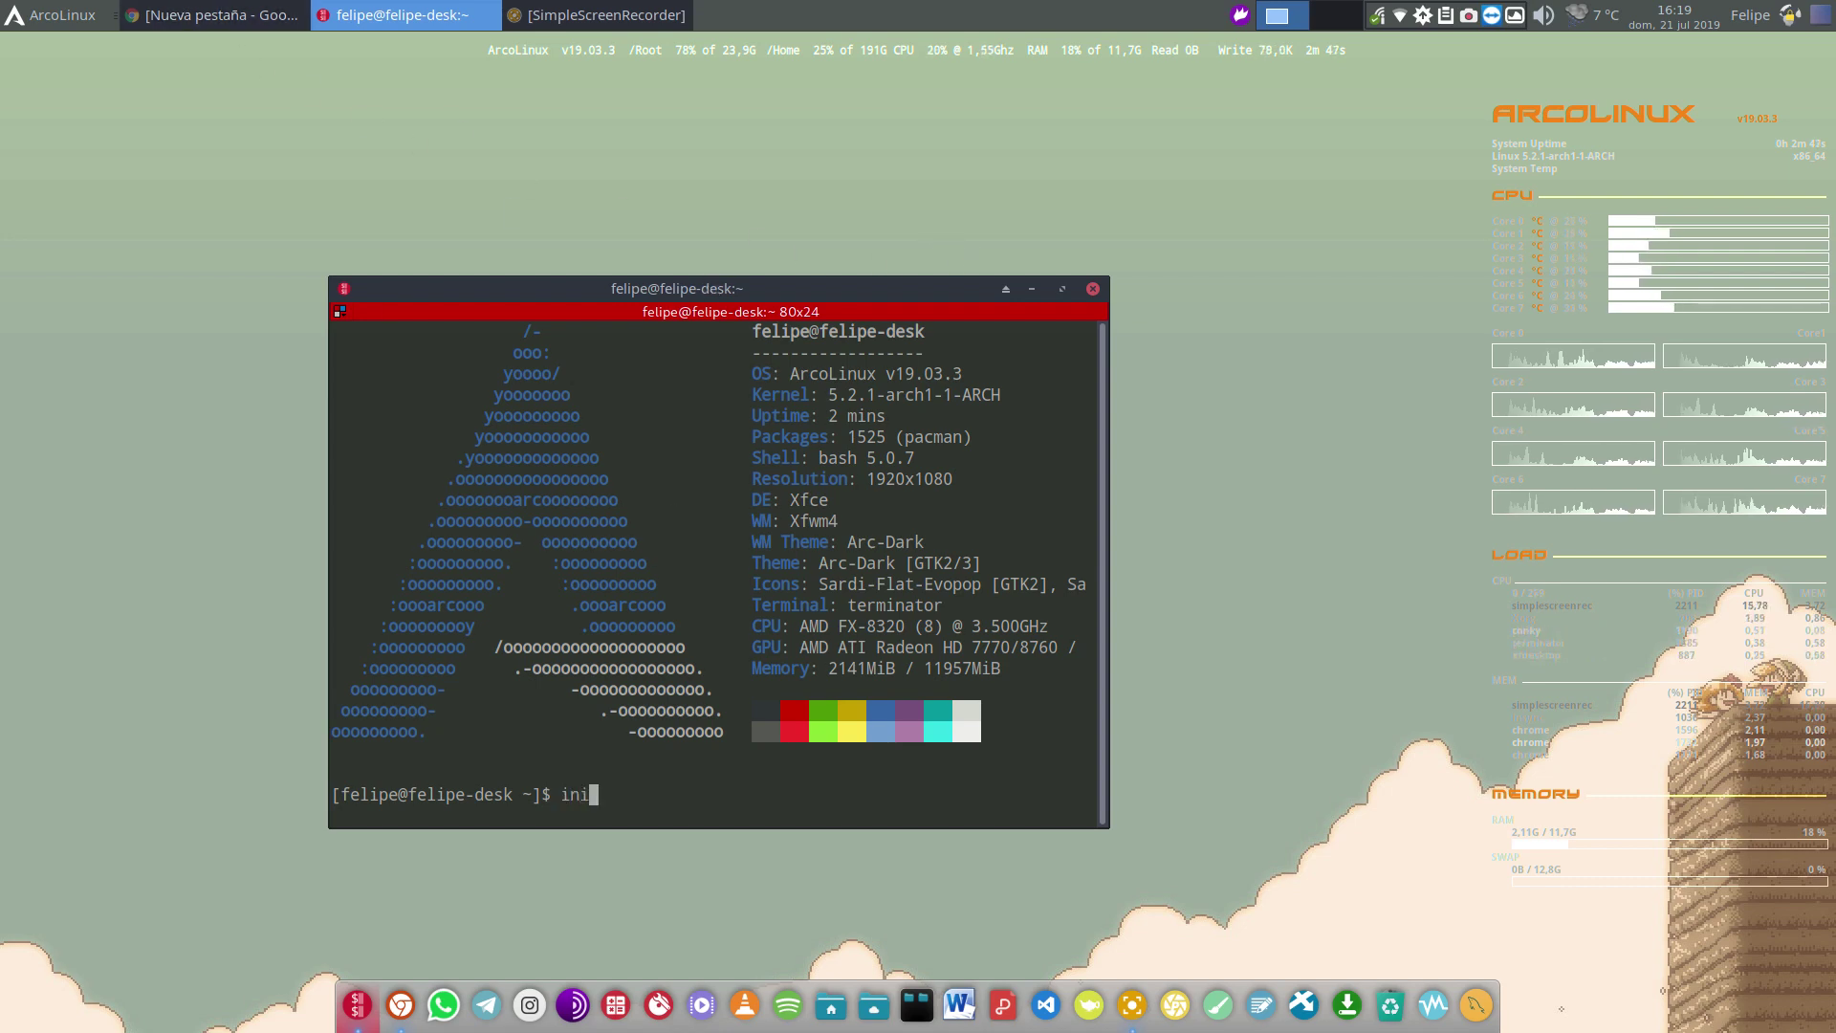
text(ciarxampp)
key(Return)
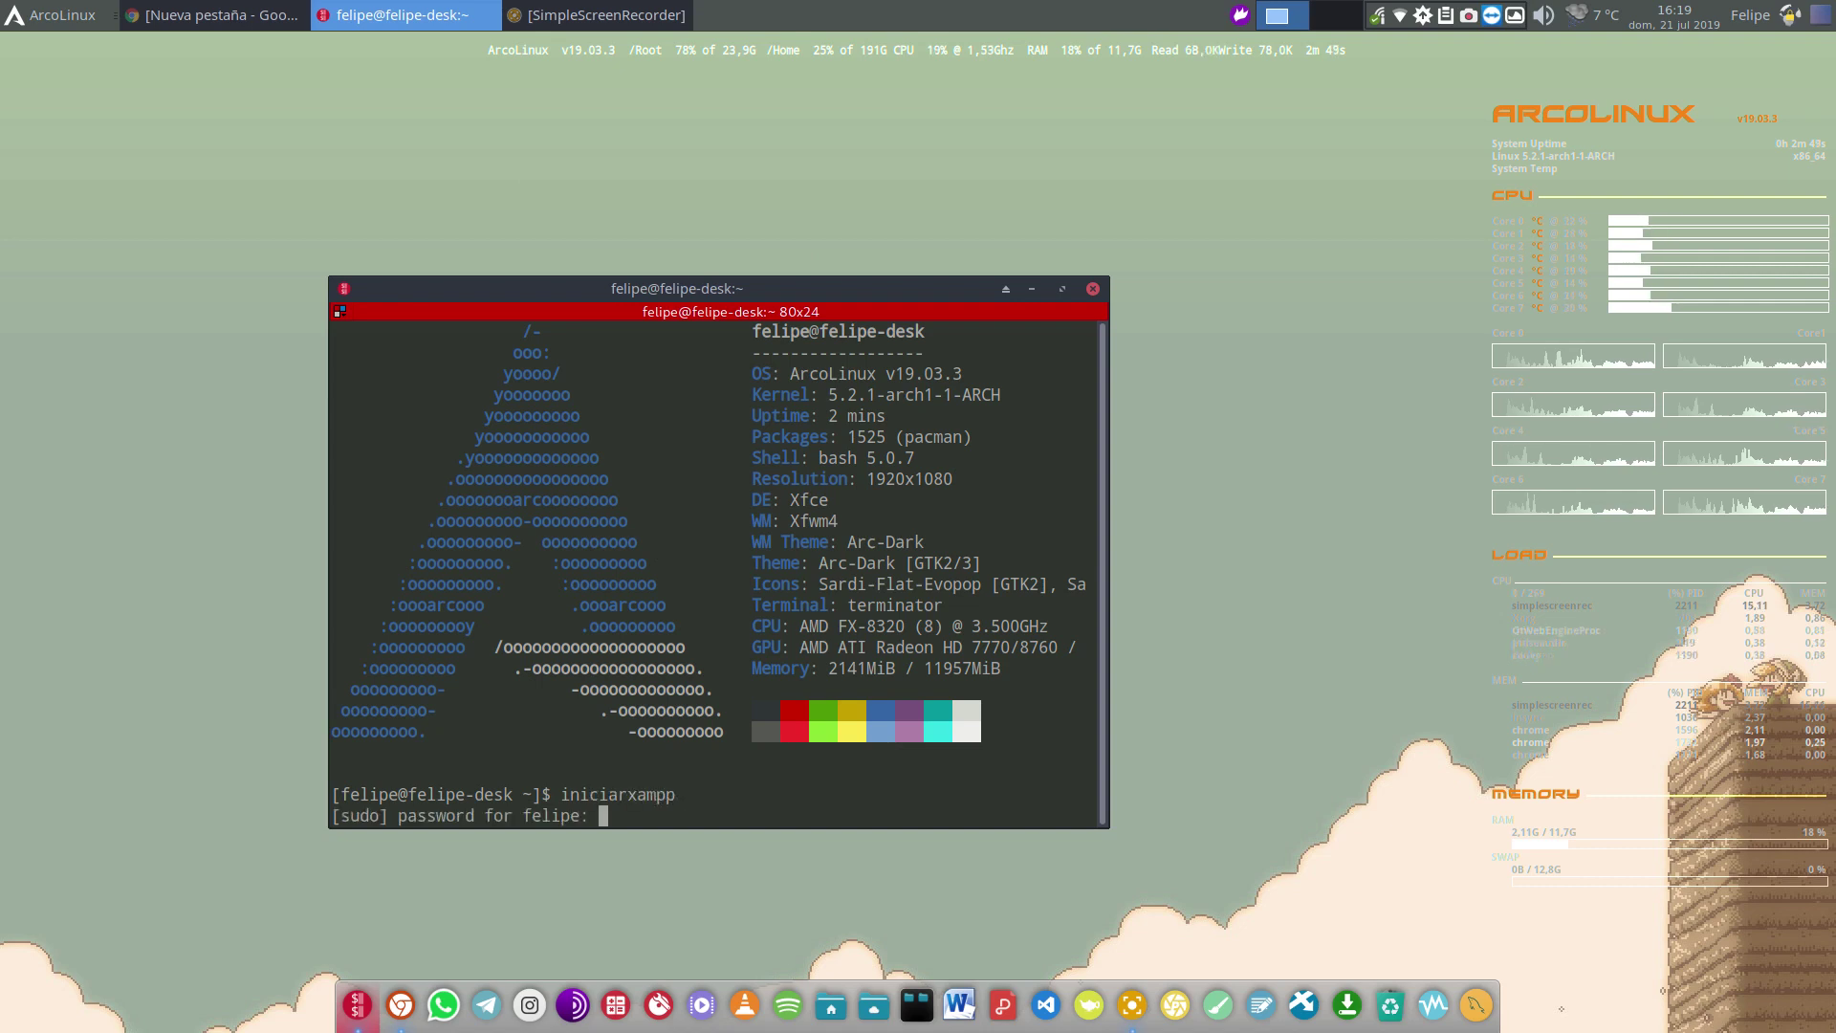
key(Return)
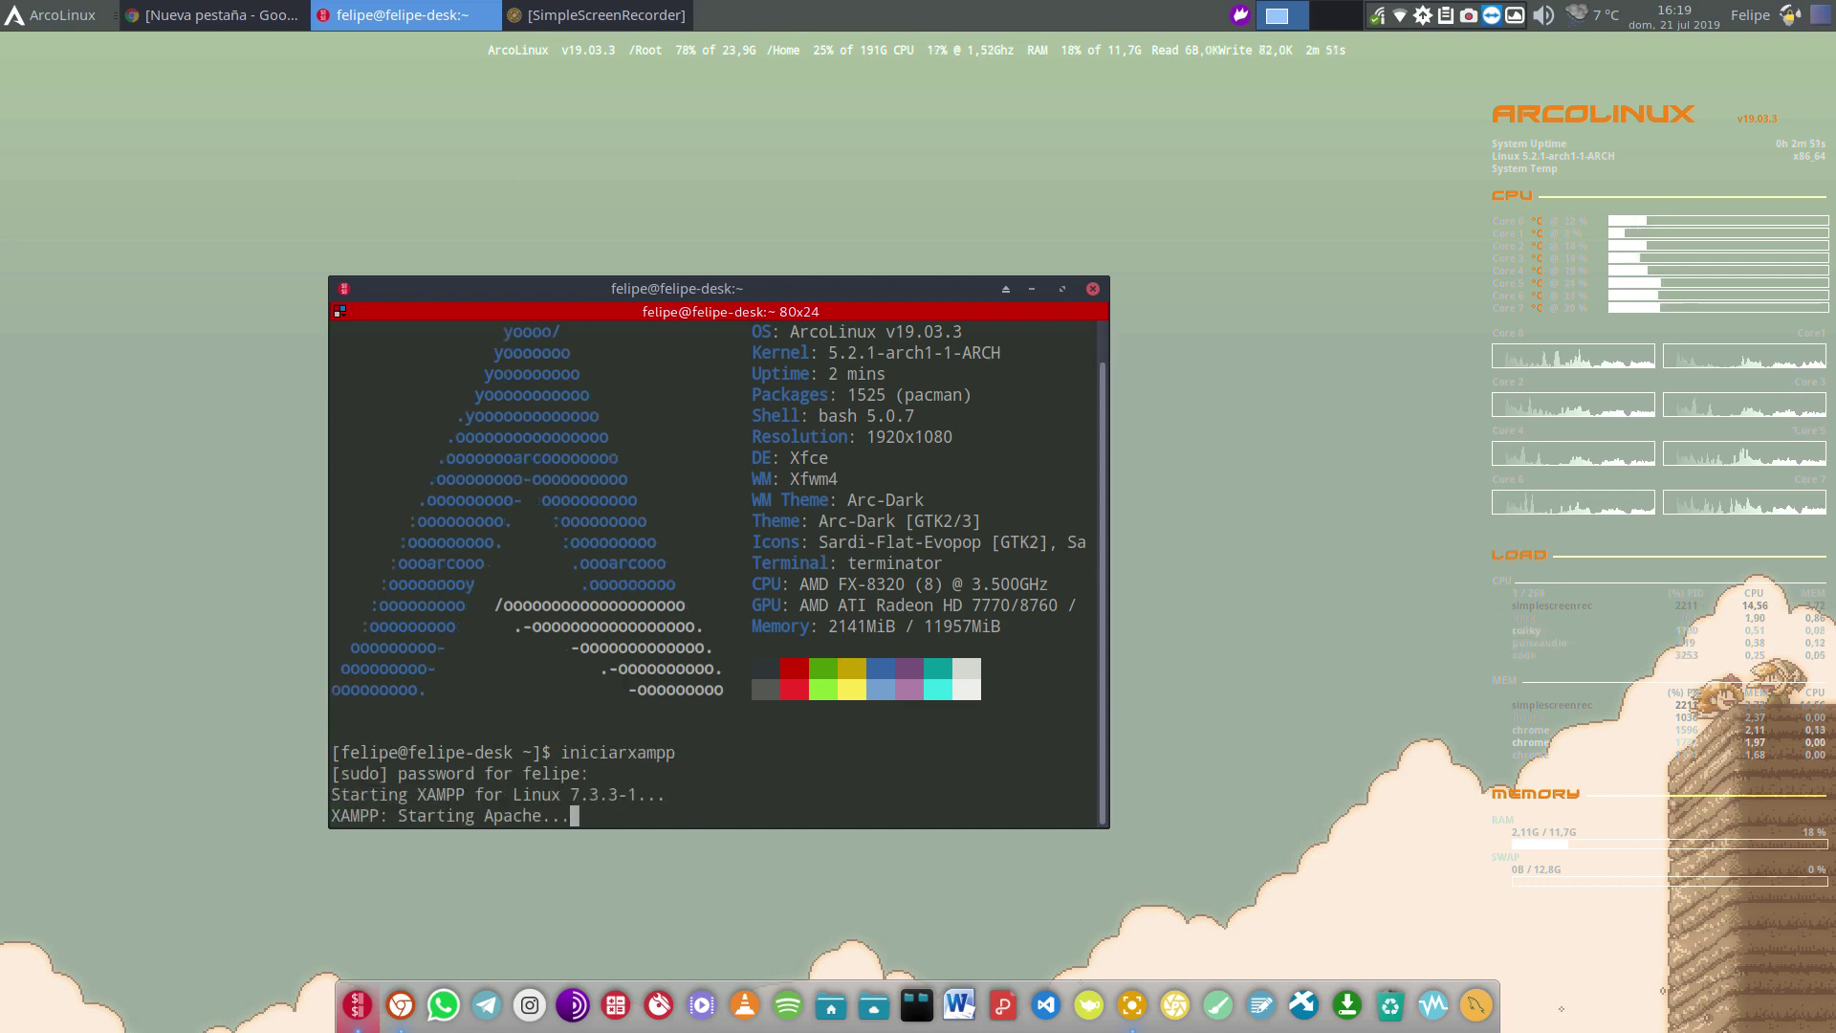
key(Return)
key(Return)
key(Return)
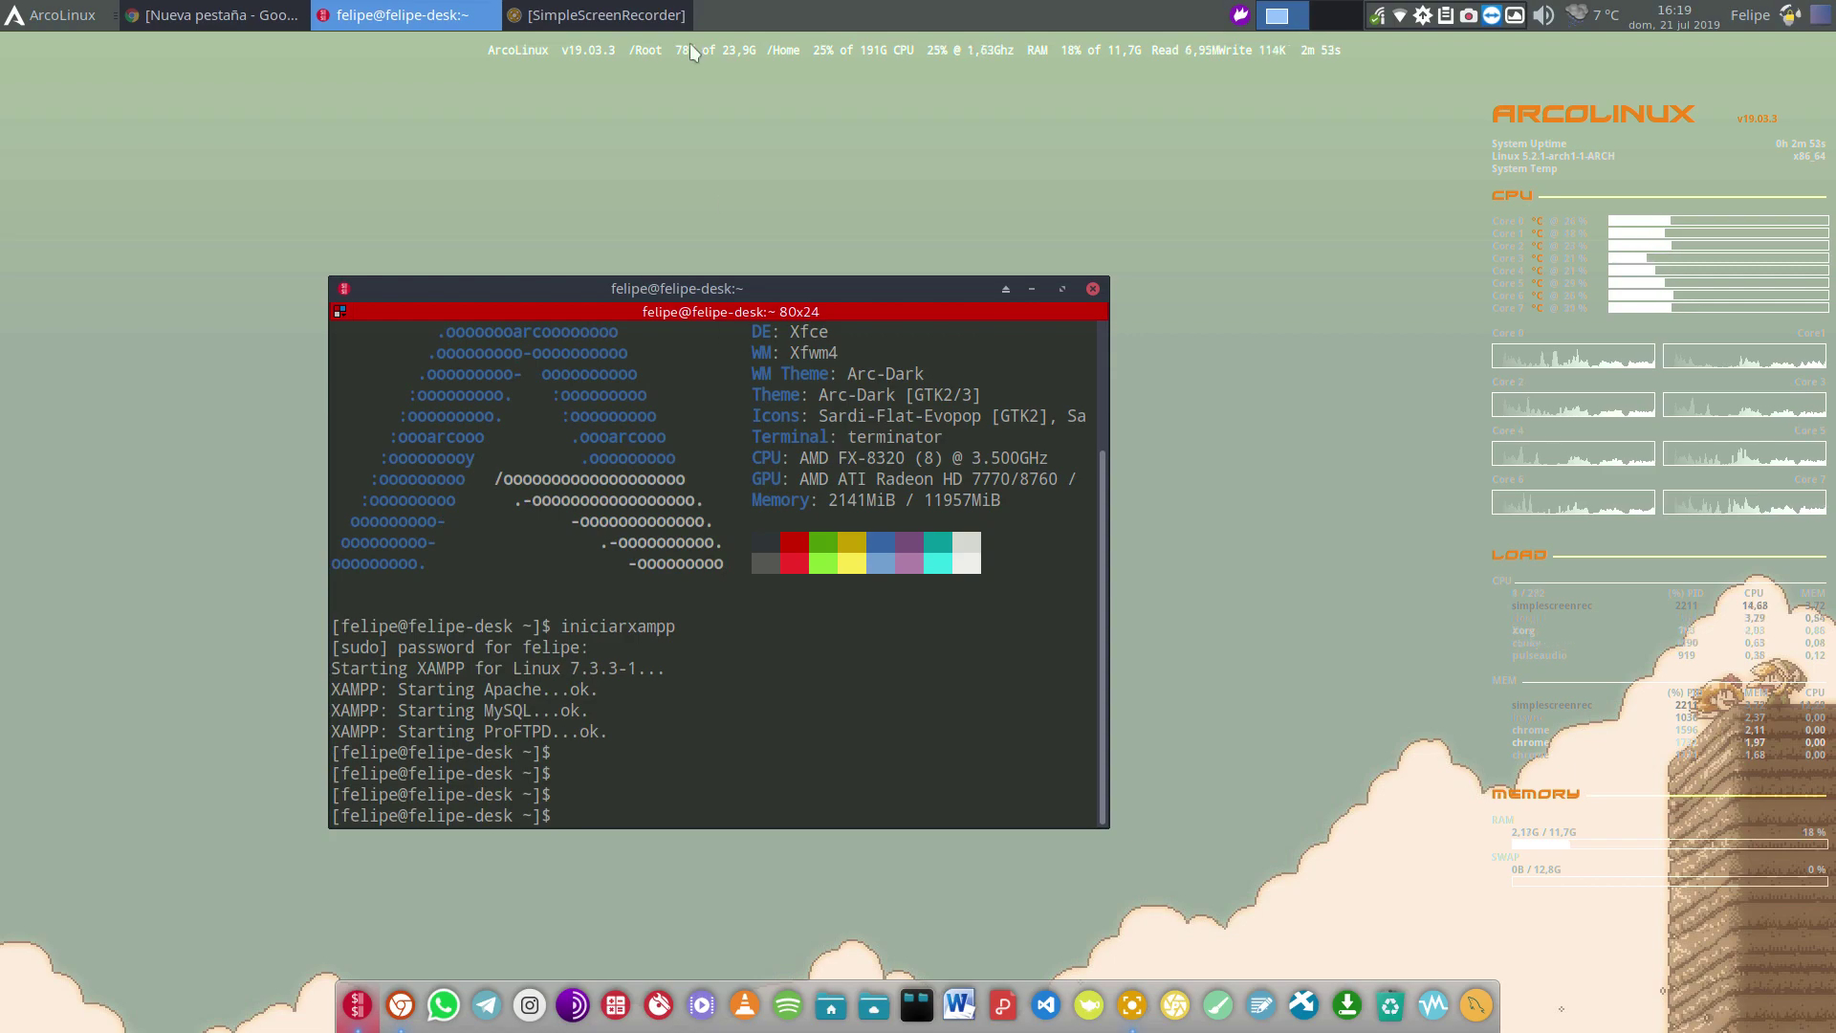
key(alt+Tab)
Load localhost/phpmyadmin in Chrome and go to the new-database page
click(633, 82)
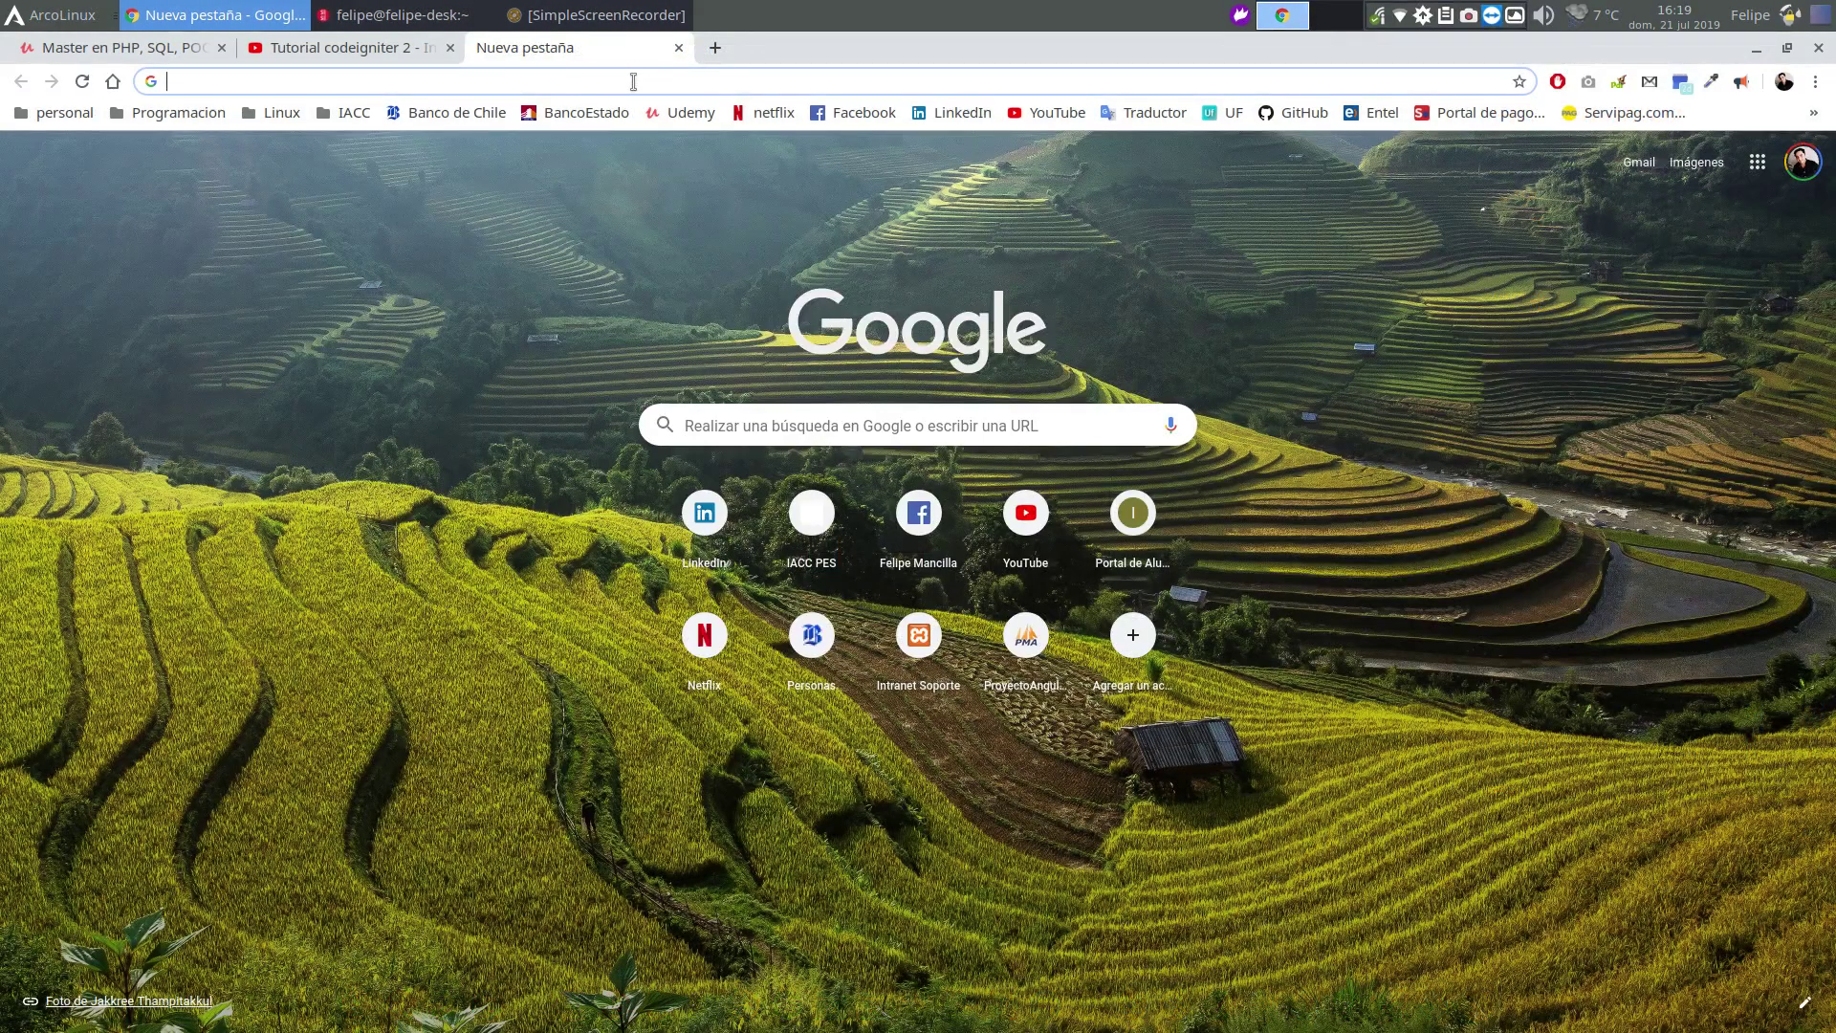
text(localhost/)
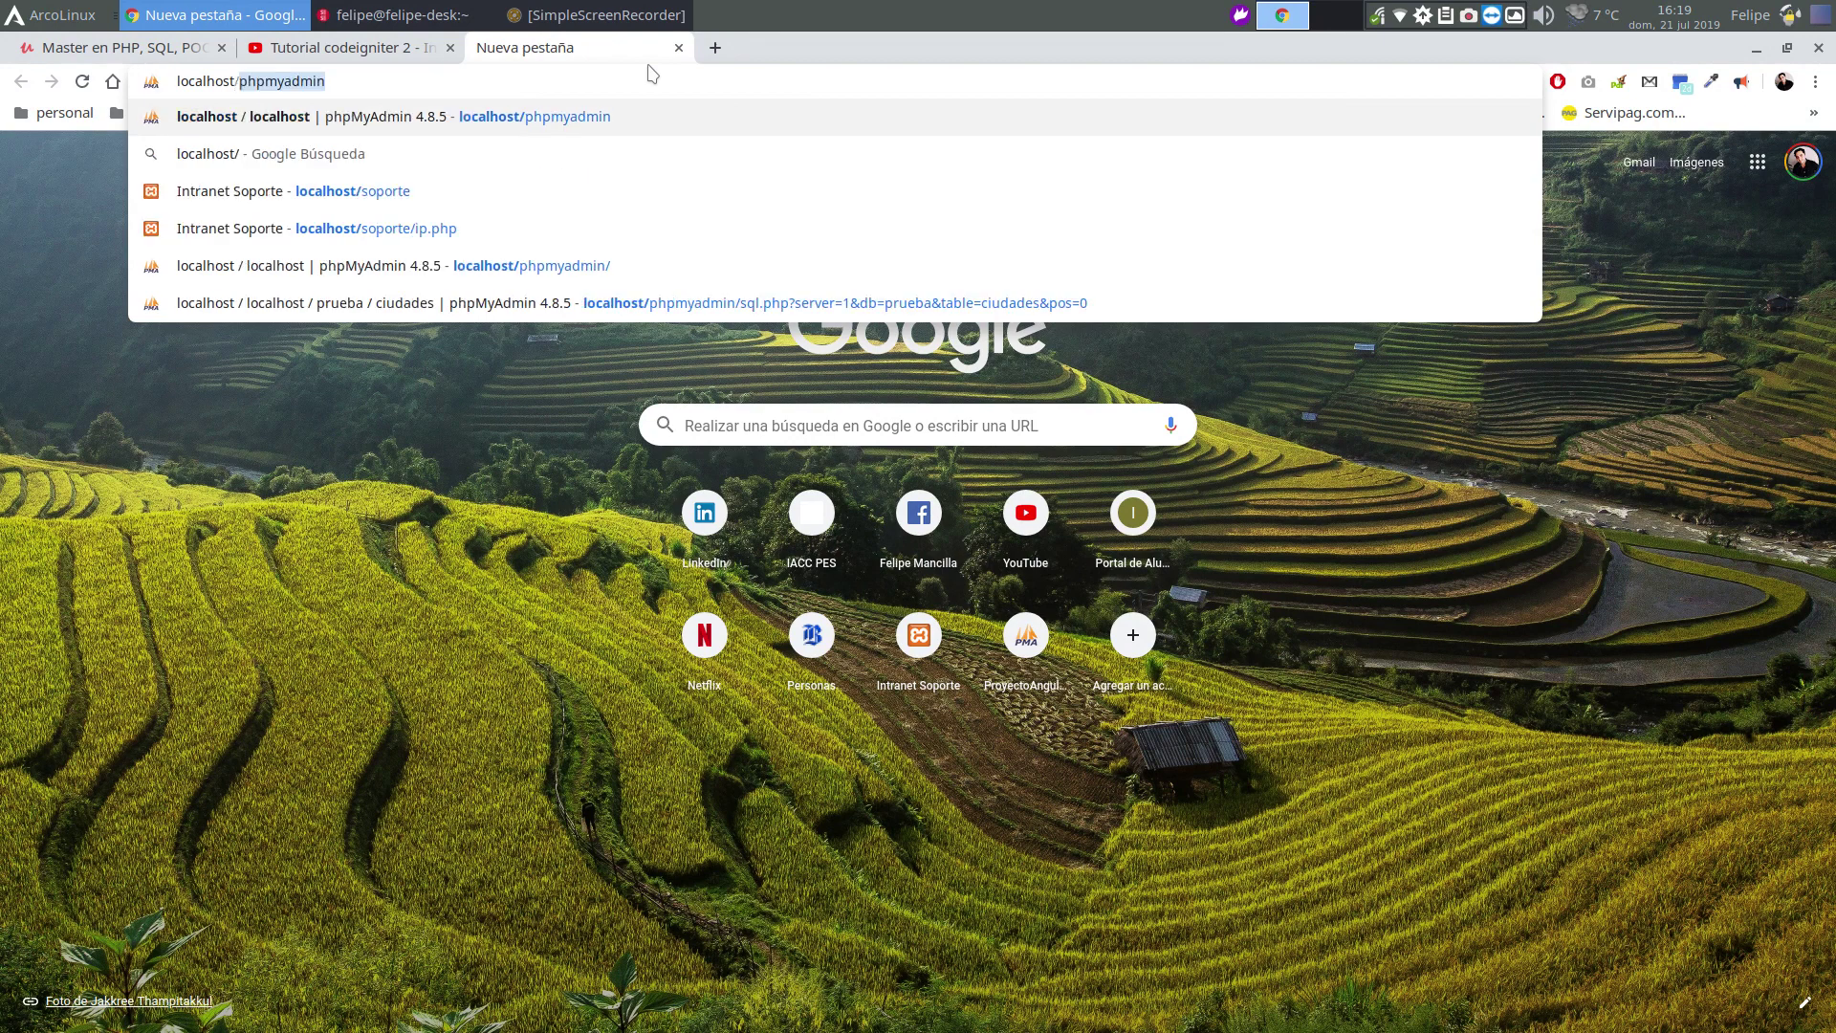
key(Return)
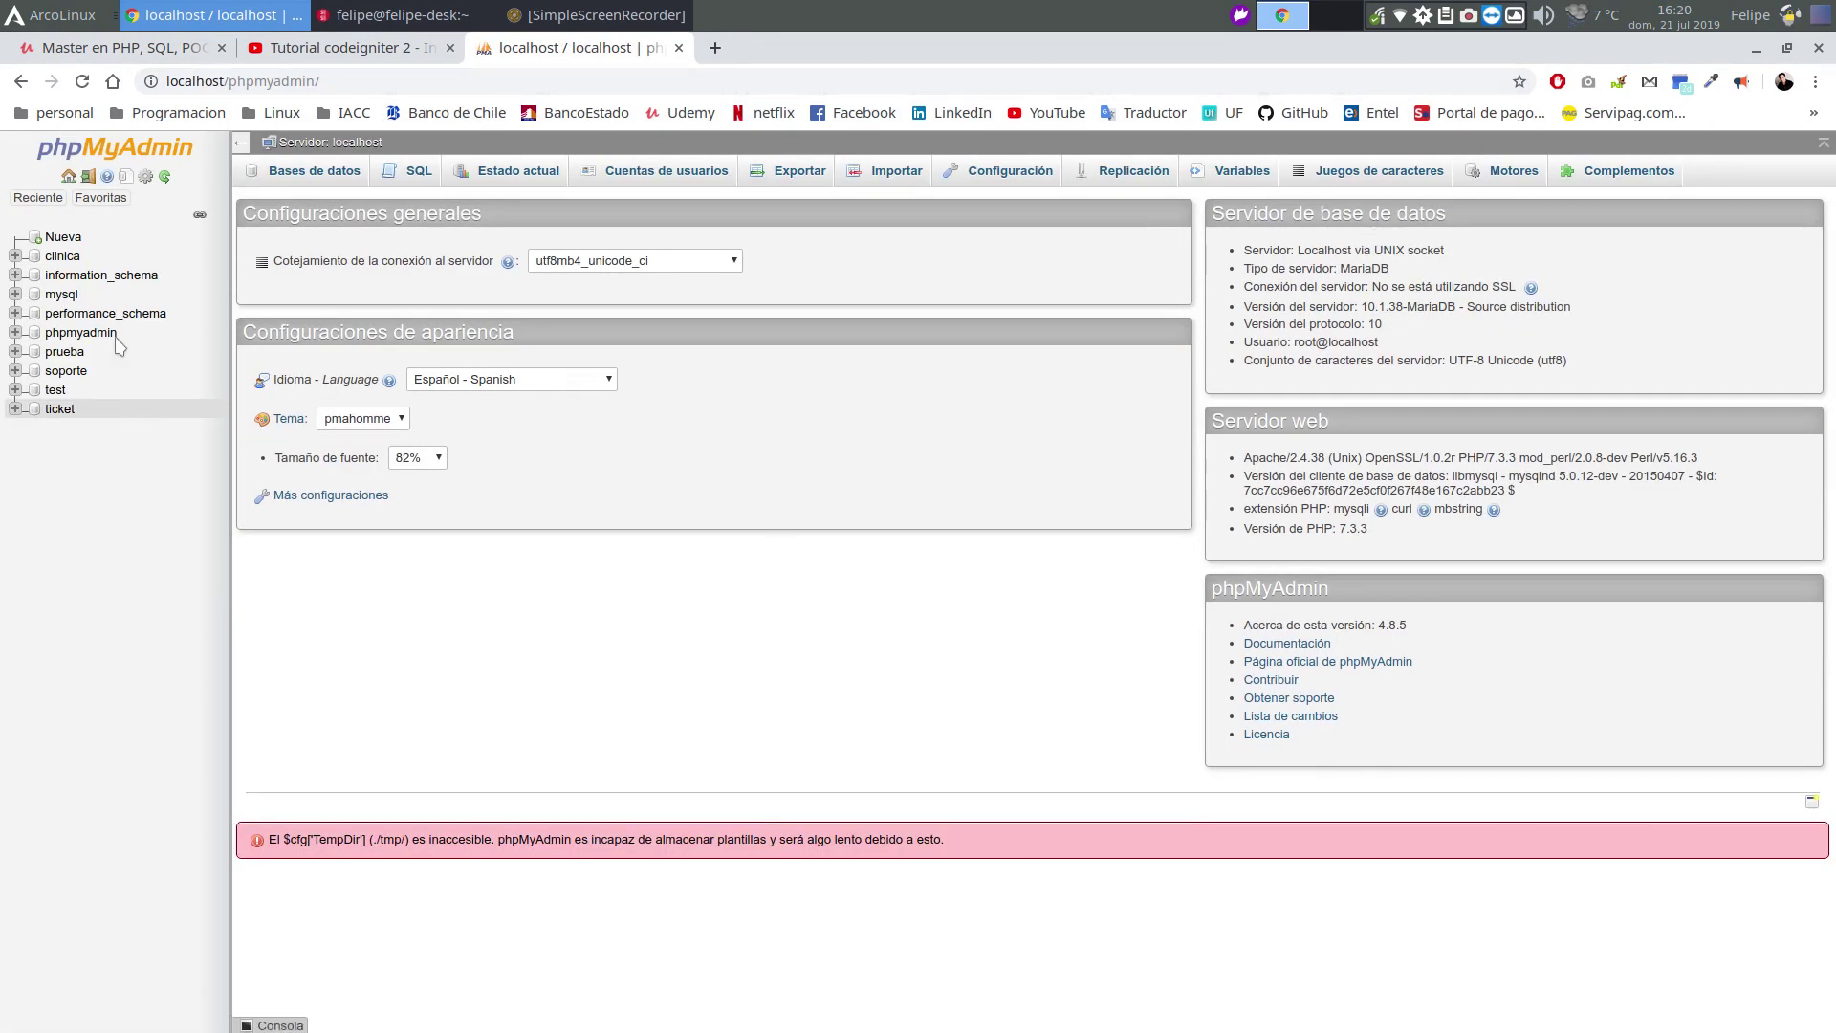
click(38, 197)
click(70, 245)
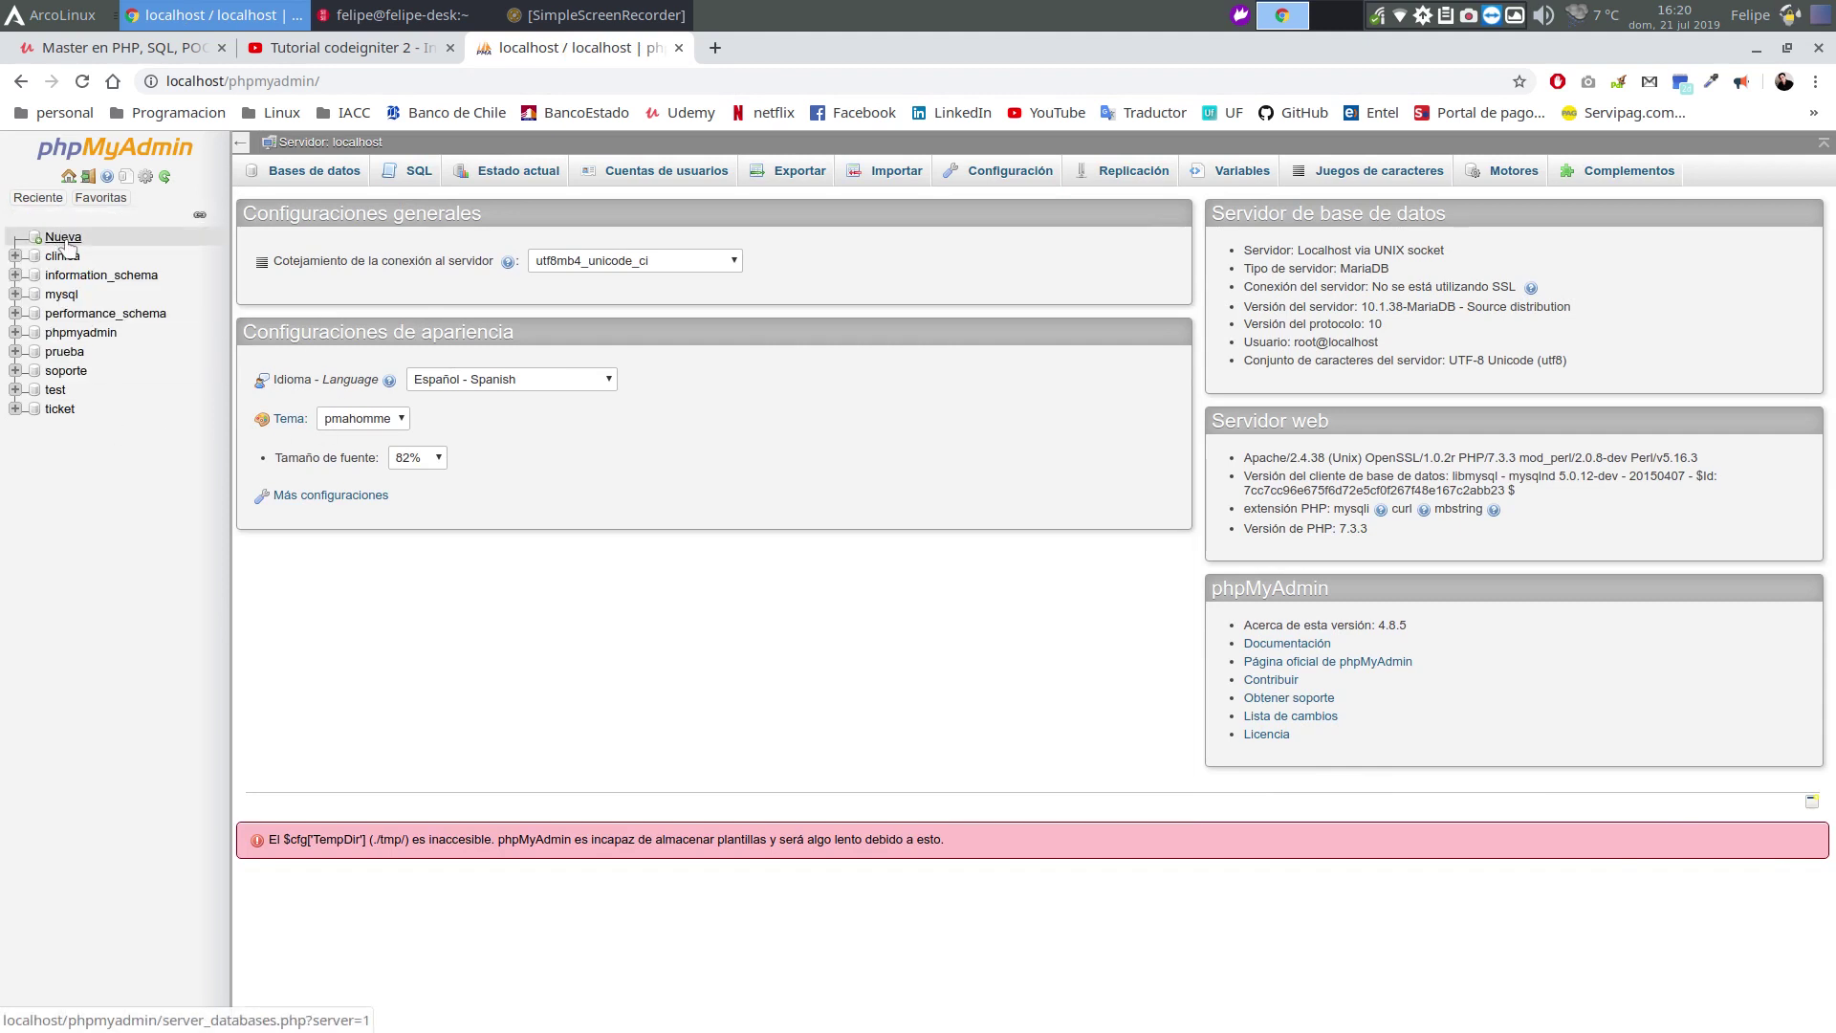
click(67, 246)
Create a database named relacion with utf8_spanish_ci collation
click(309, 322)
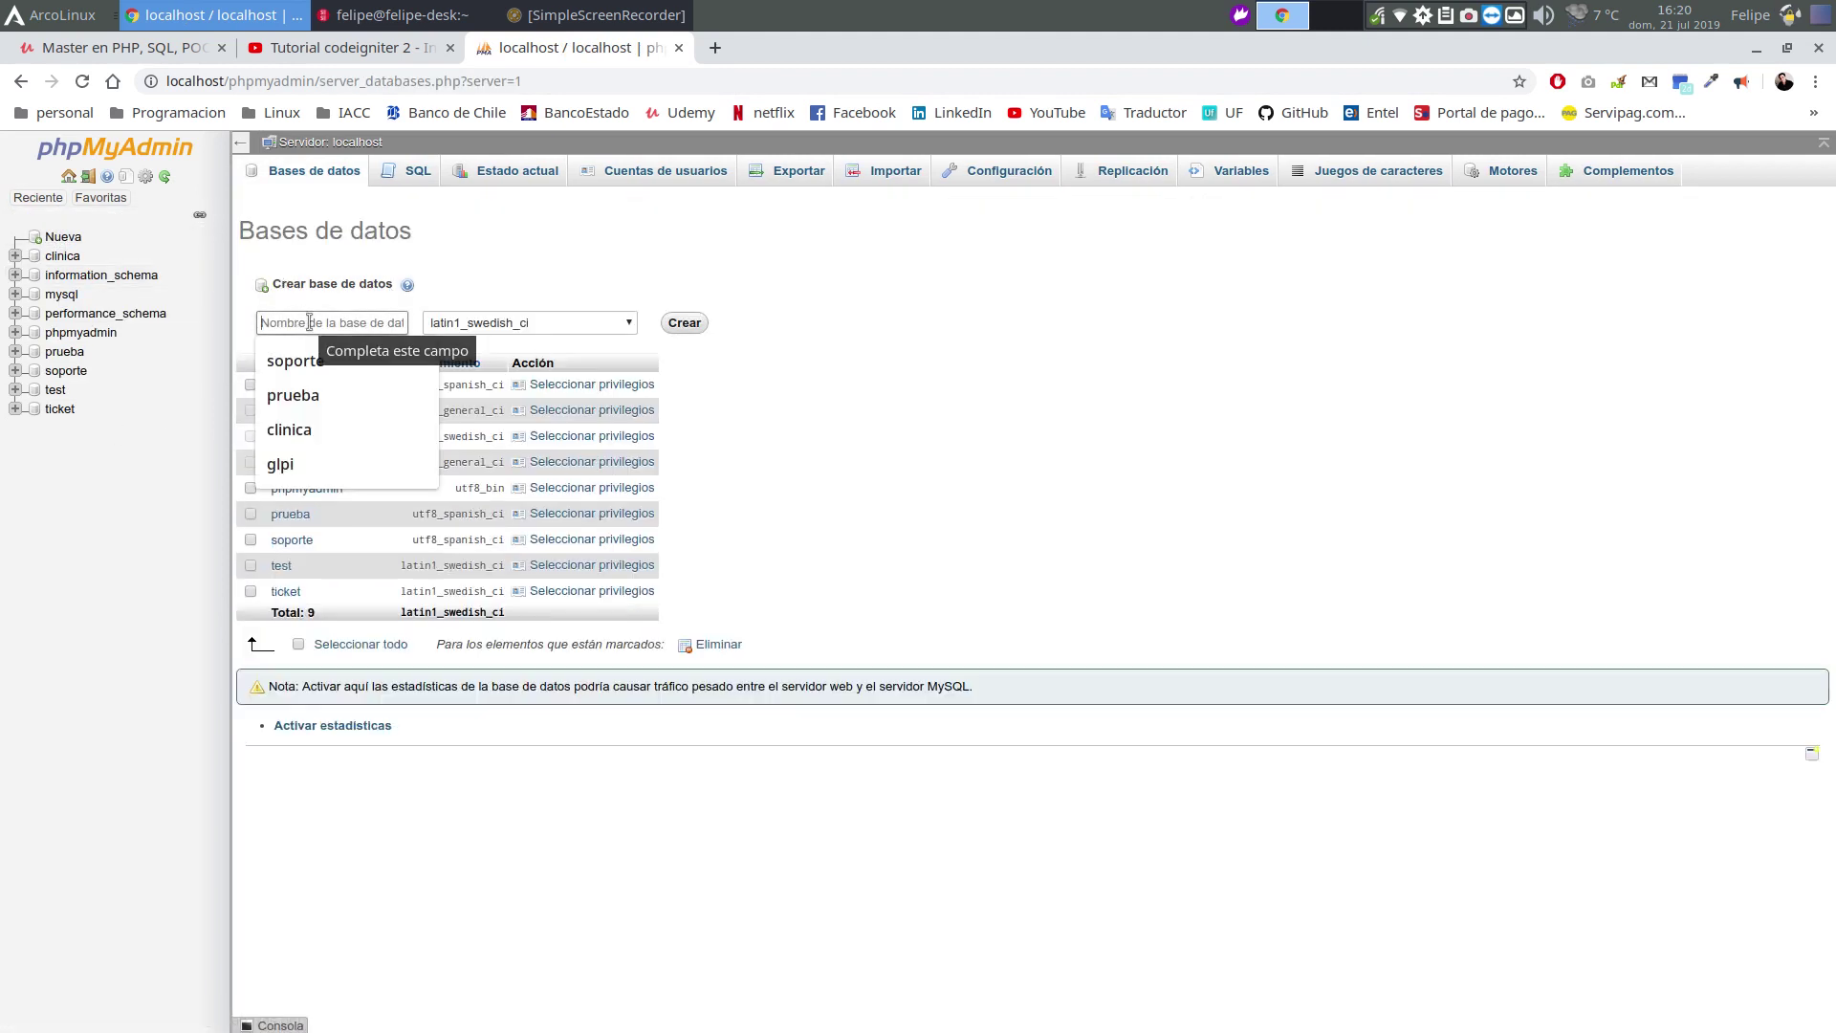
text(c)
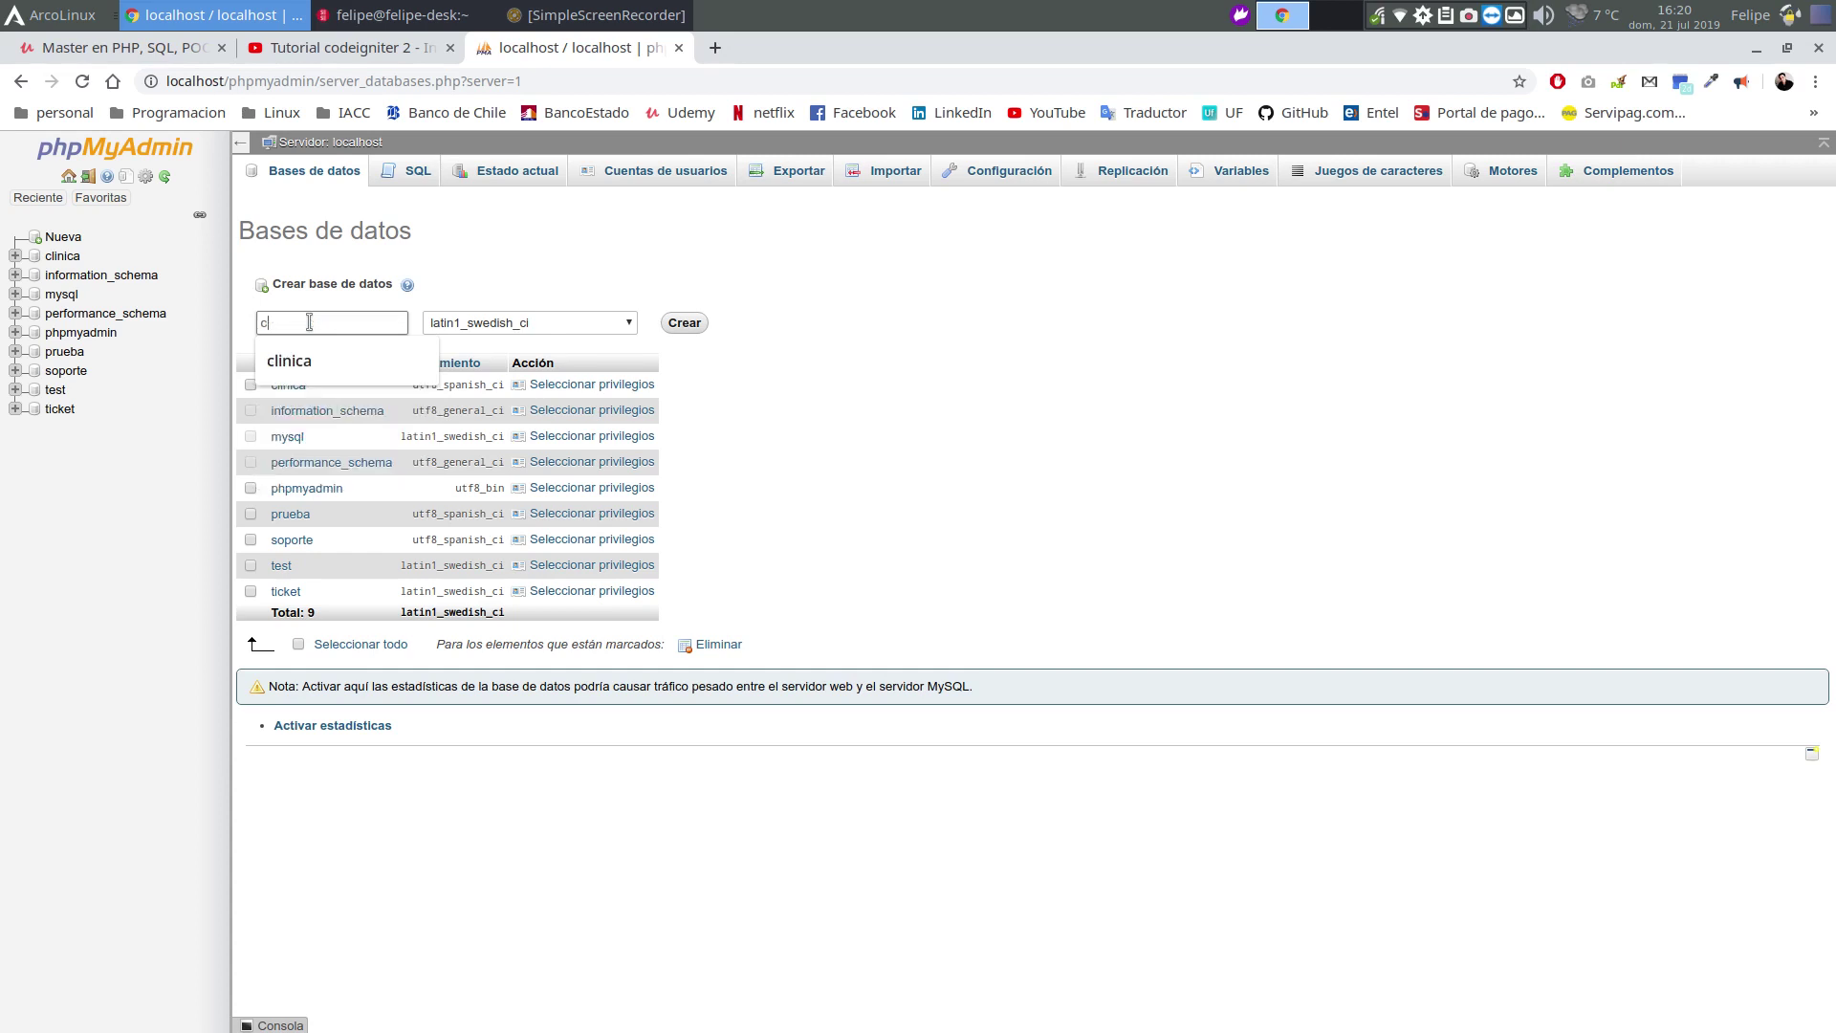
text(linica)
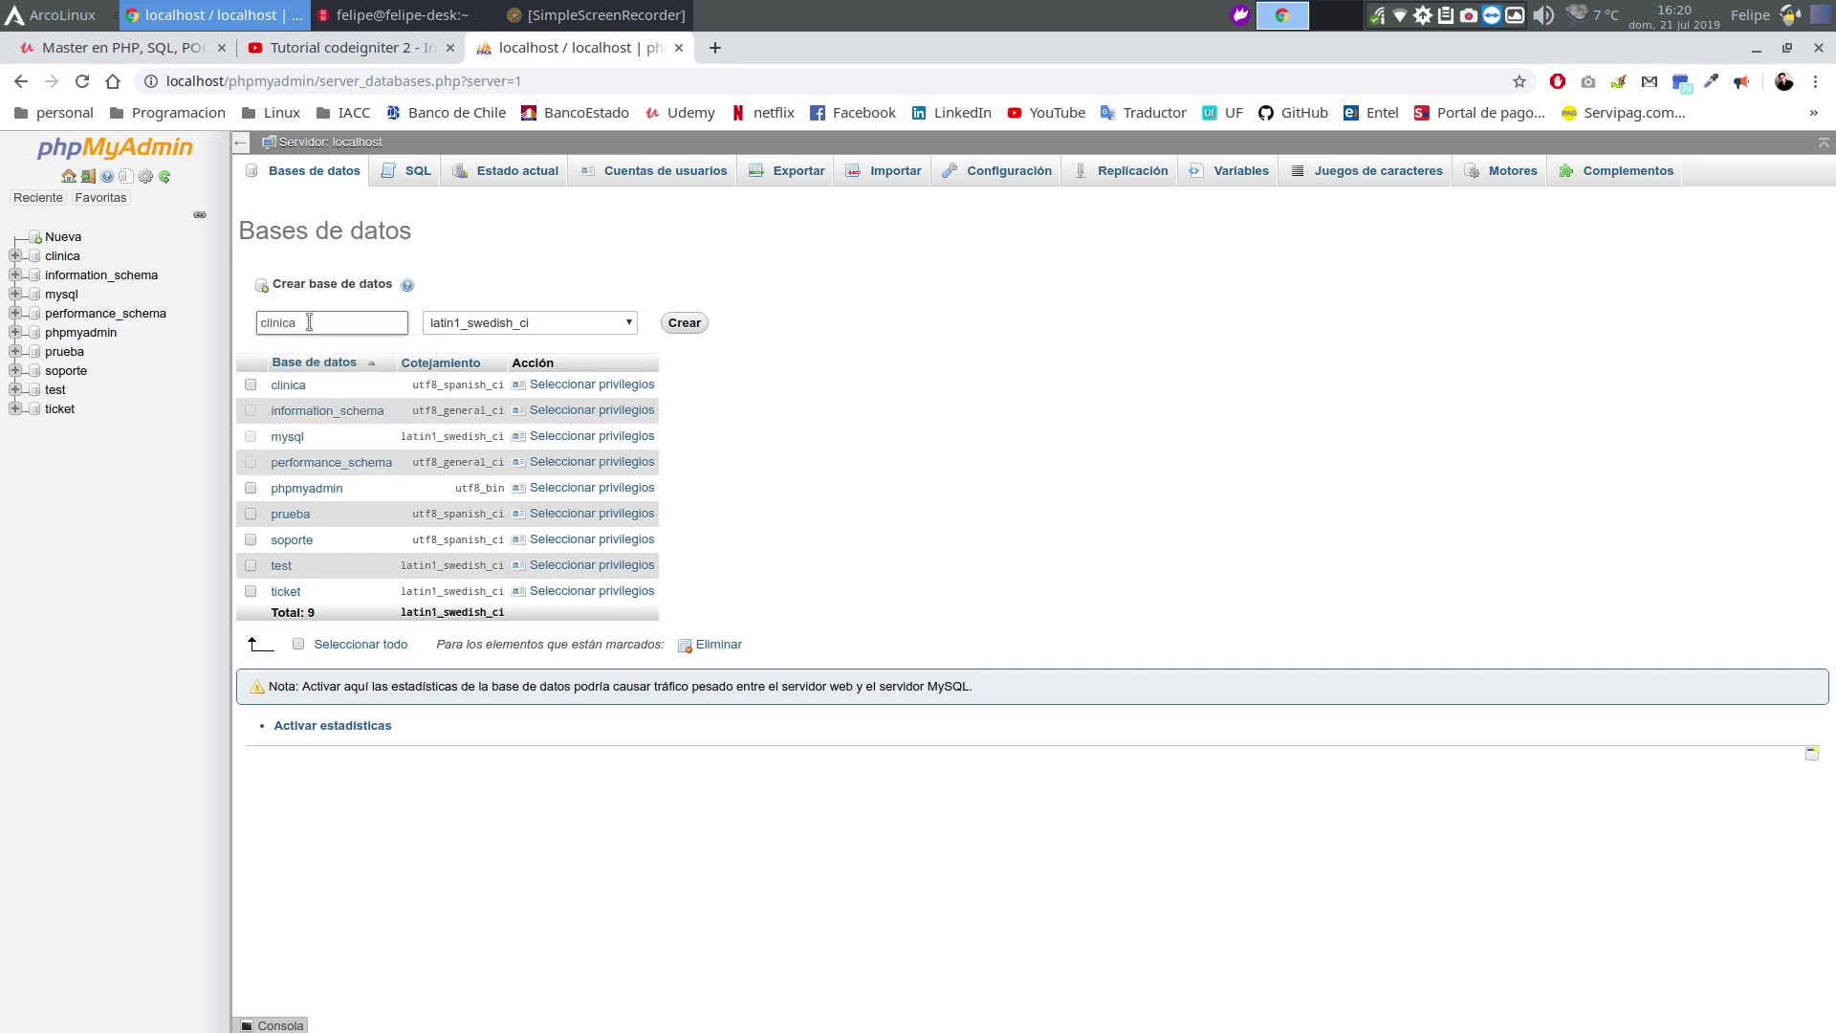
key(BackSpace)
key(BackSpace)
key(BackSpace)
key(BackSpace)
text(rela)
click(498, 325)
click(478, 486)
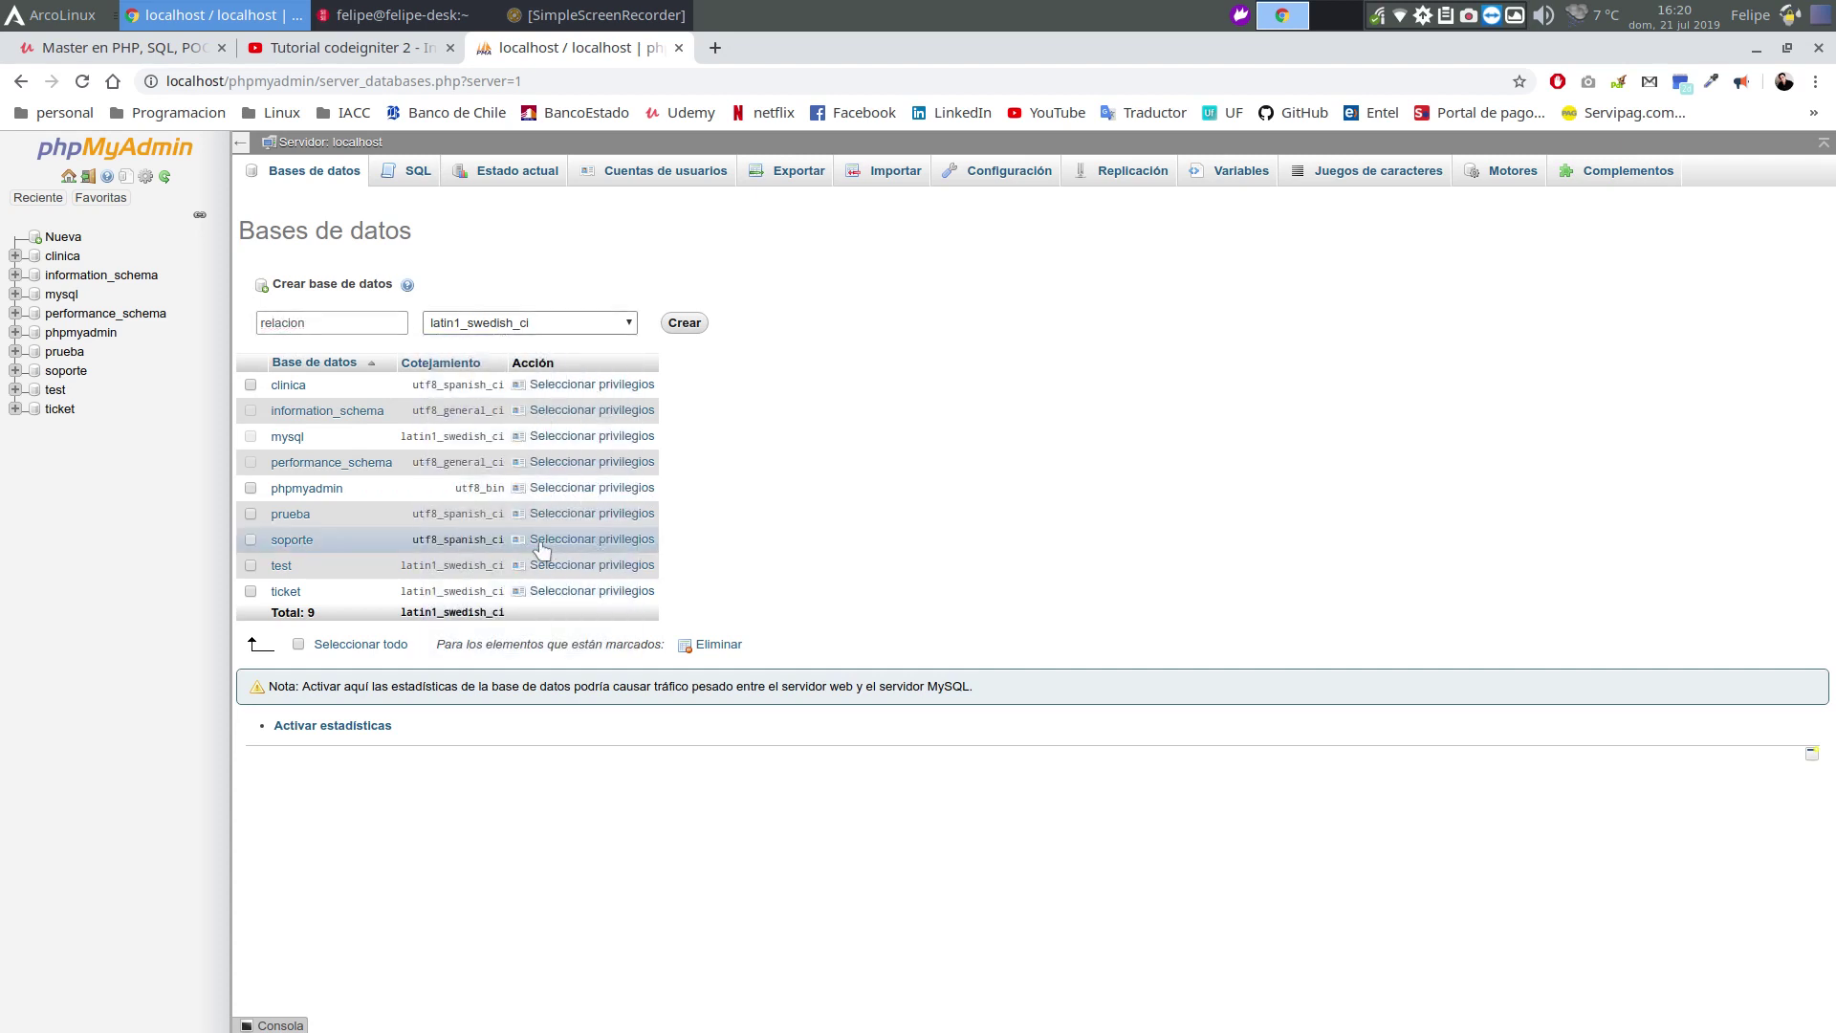
click(604, 322)
drag(631, 430, 653, 608)
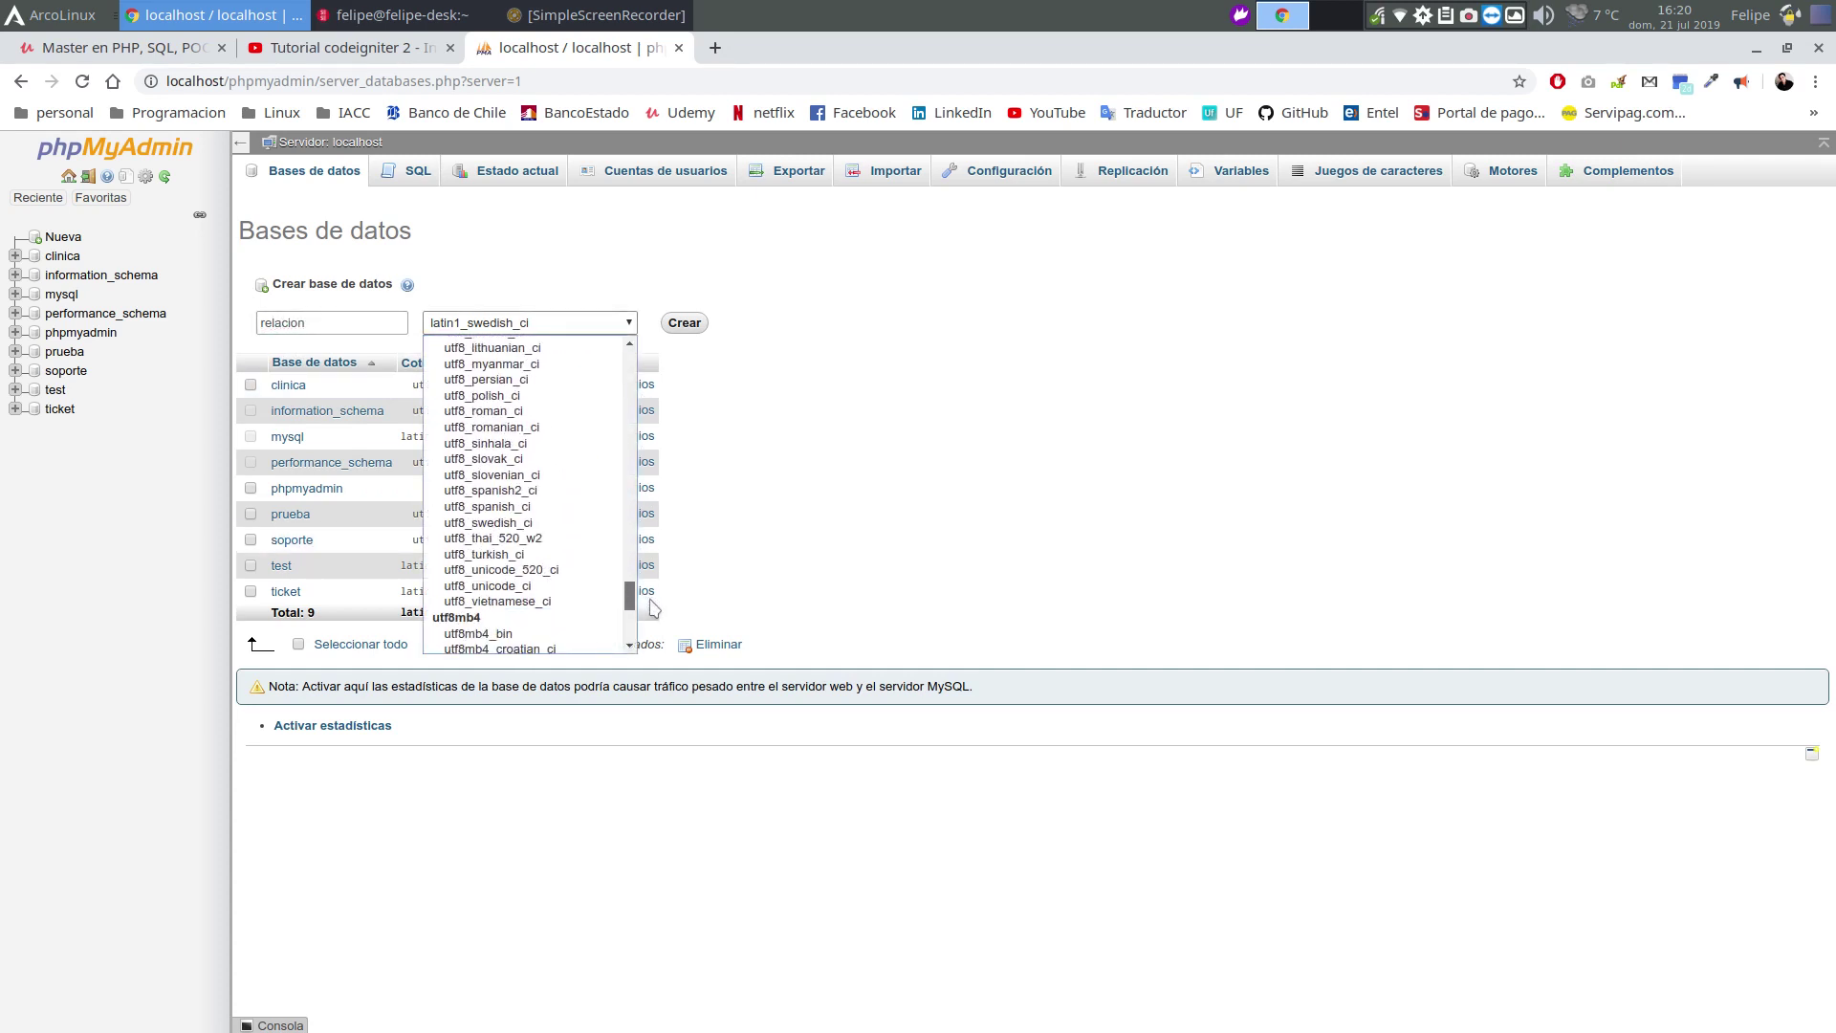
click(536, 507)
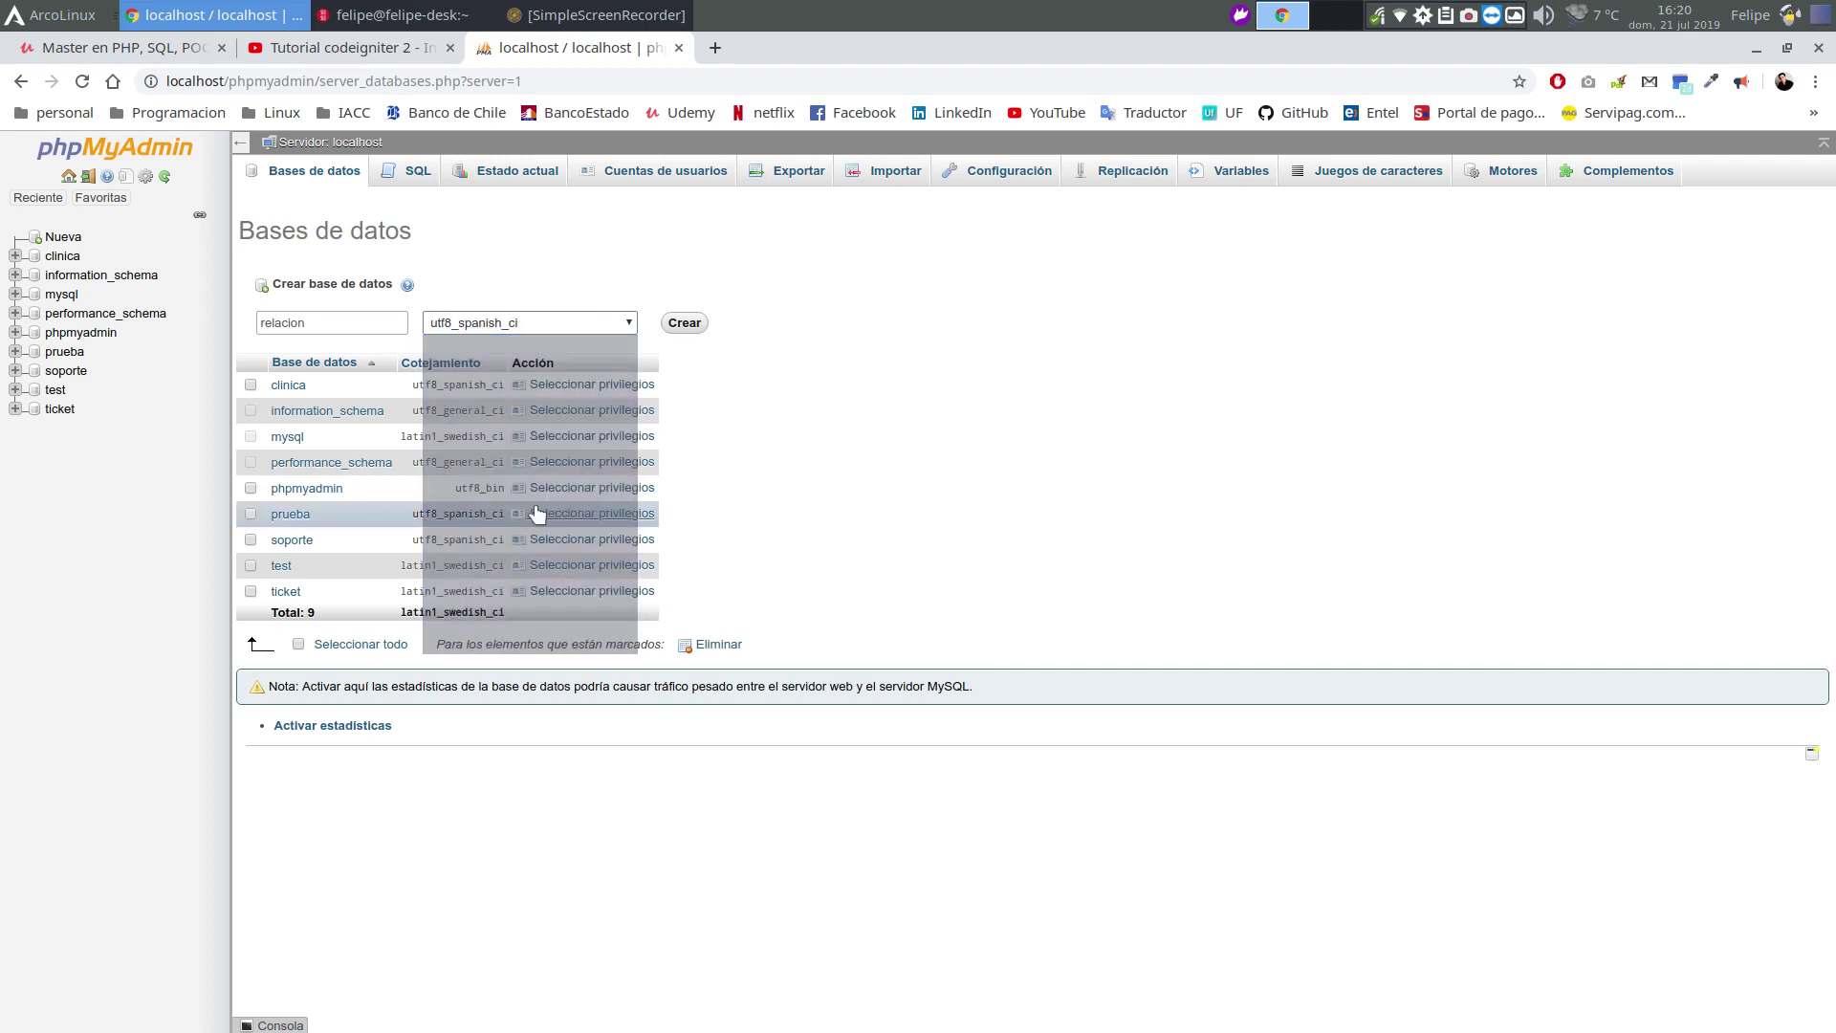
click(685, 323)
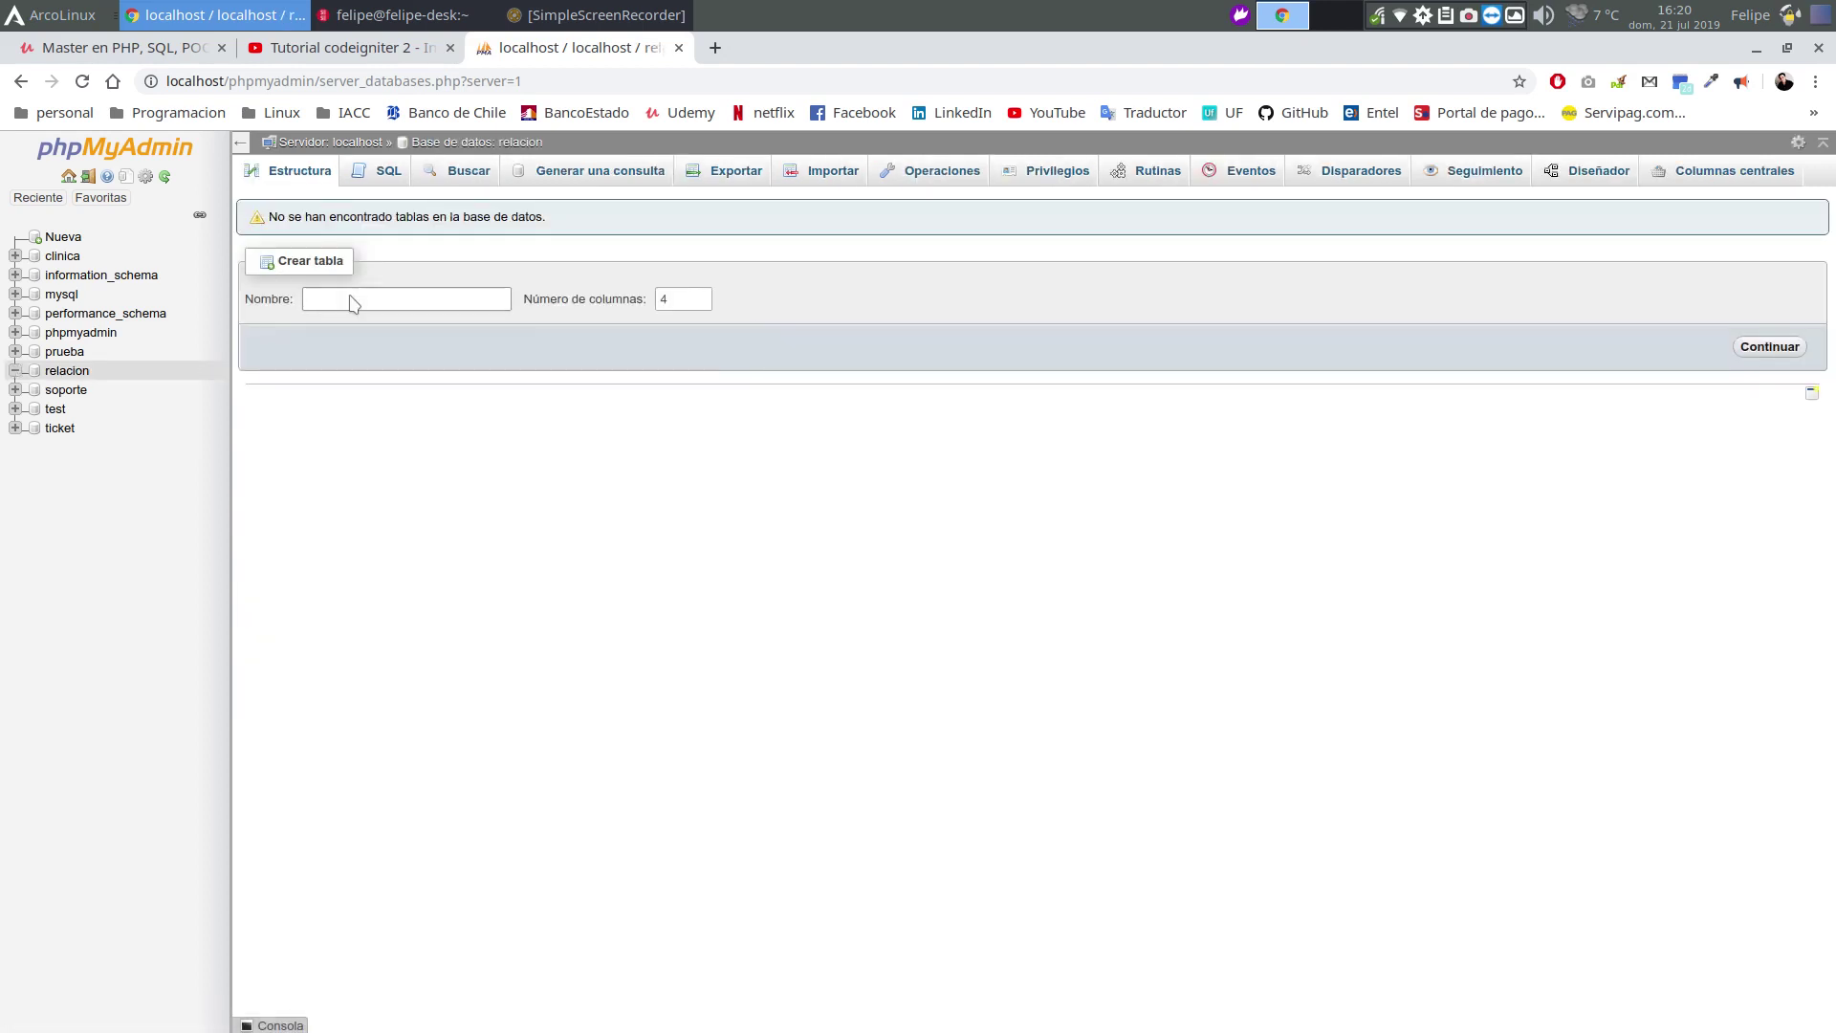
Name the new table alumnos with 4 columns and continue to the column form
click(353, 304)
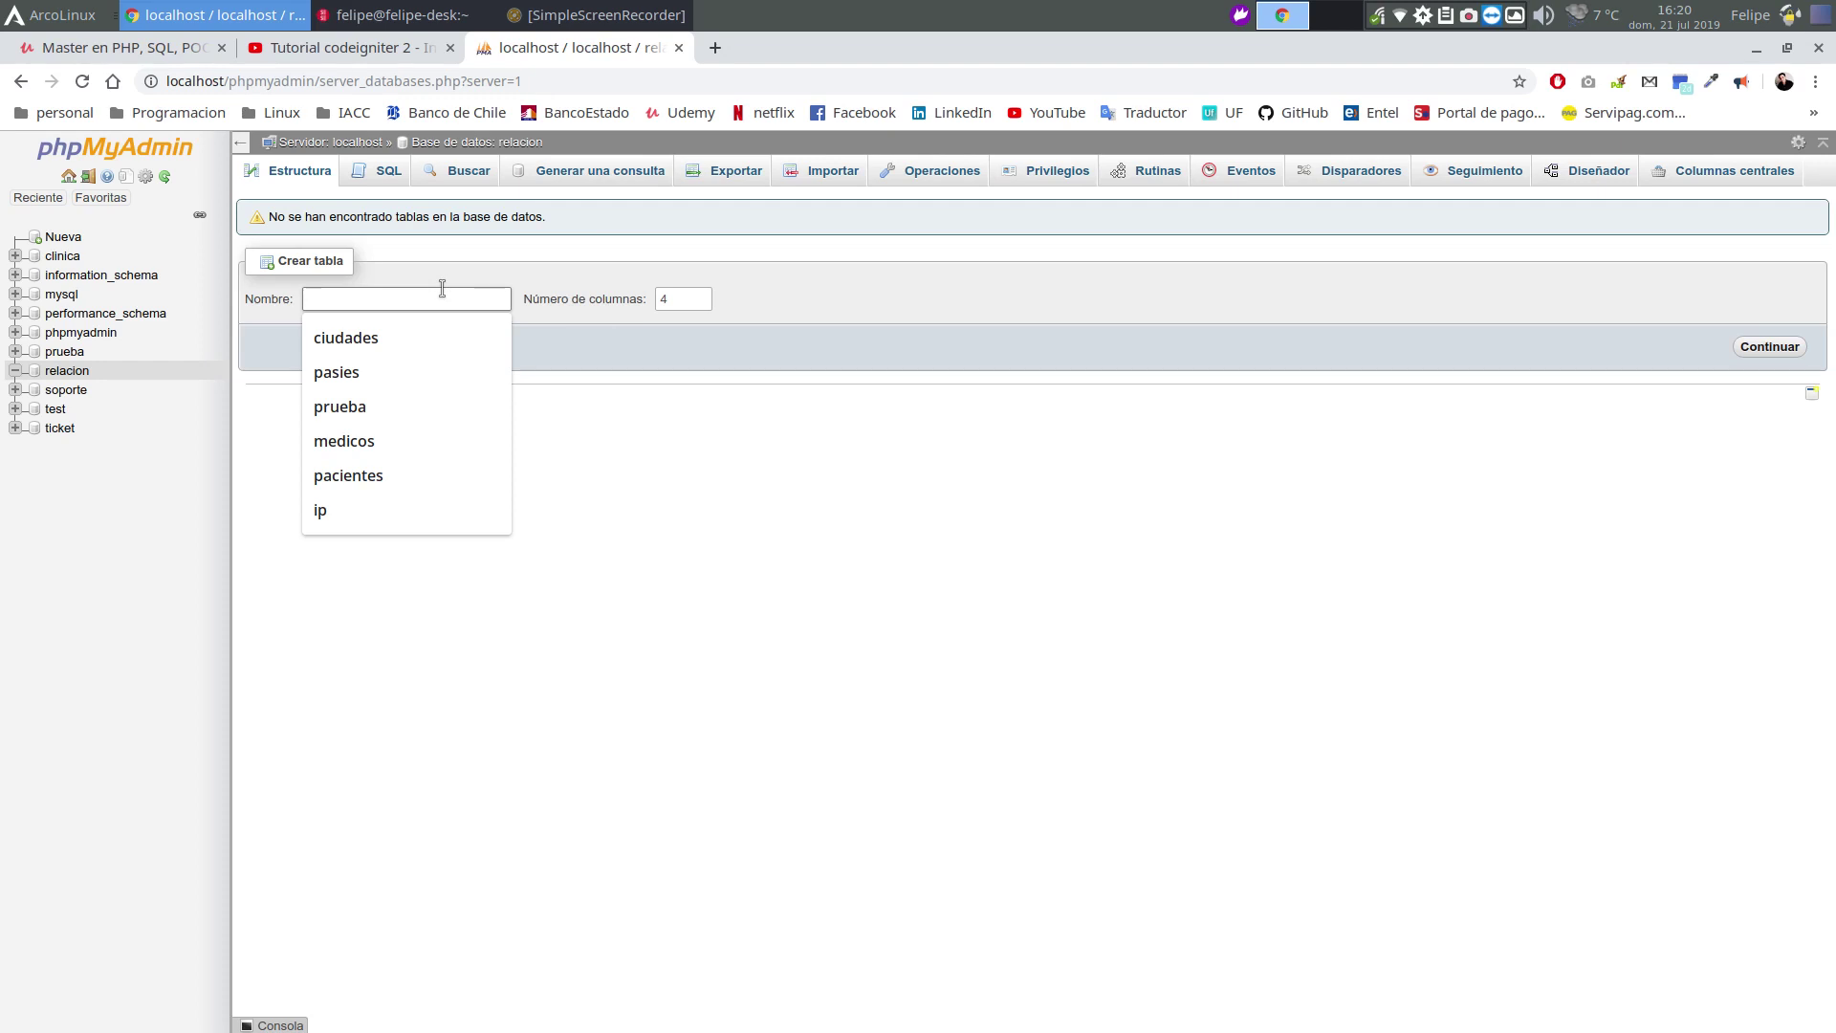
text(alumnos)
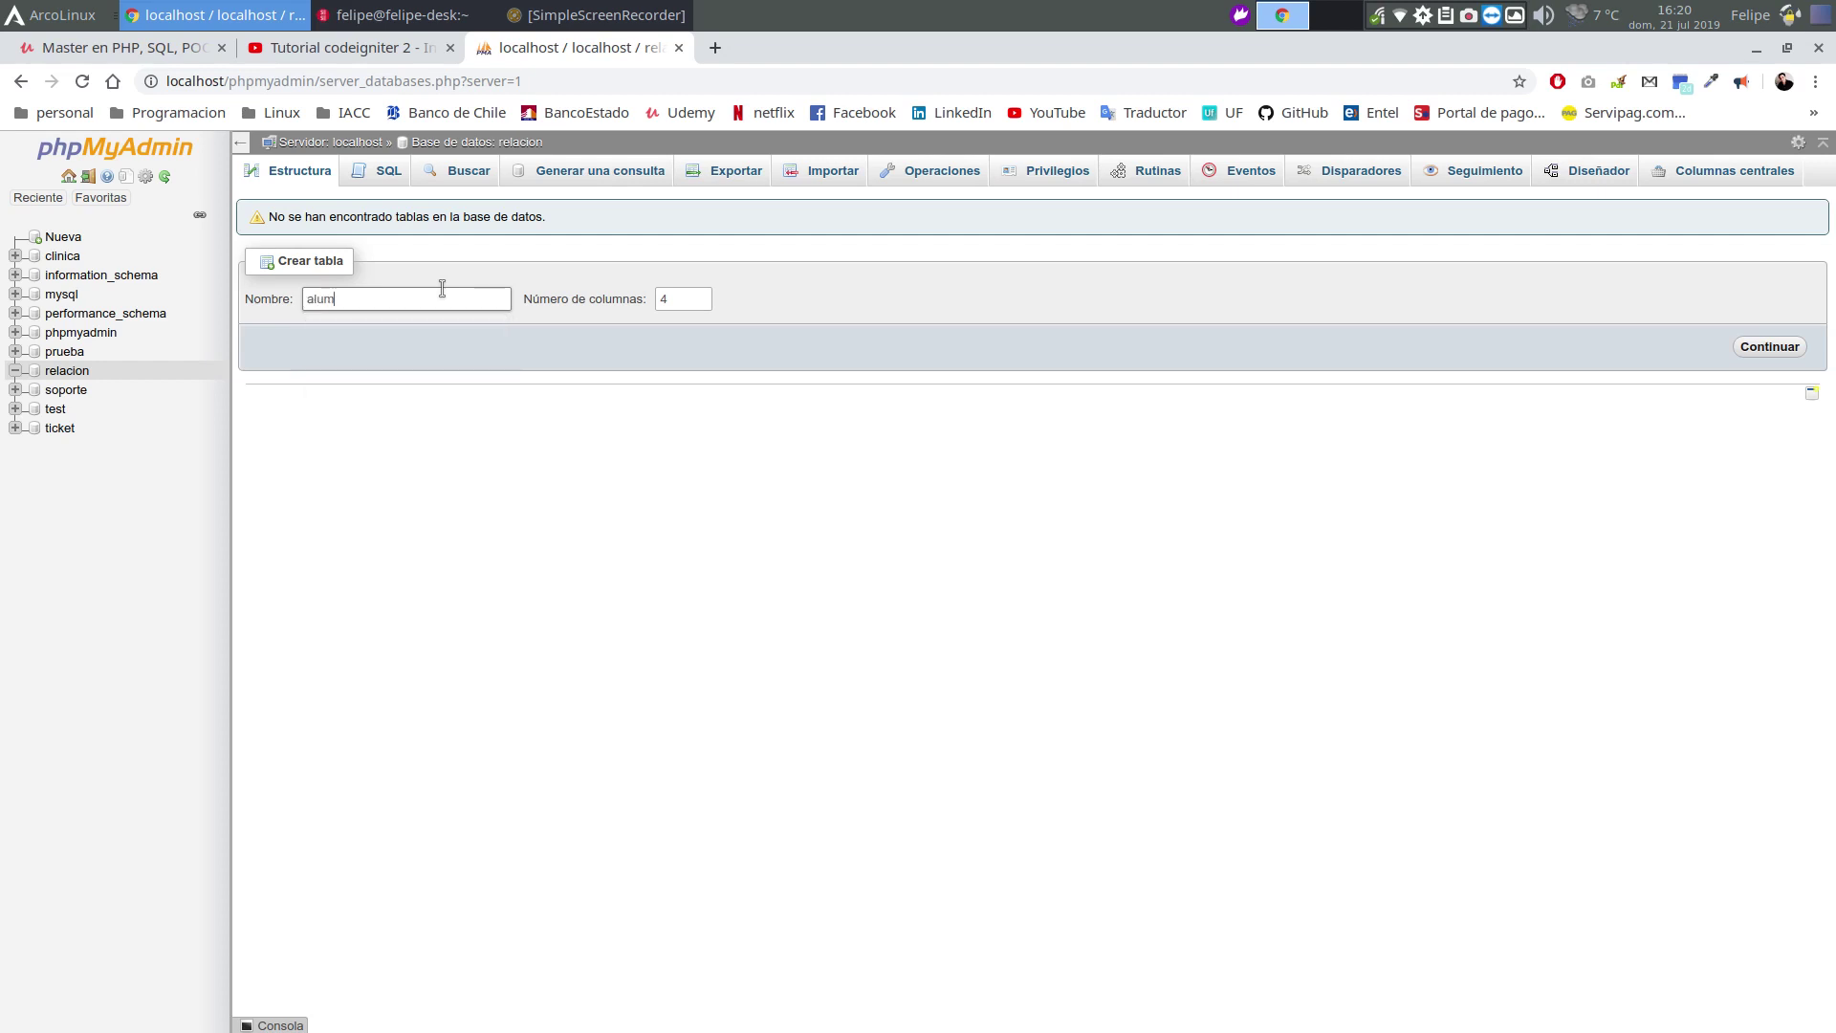
click(1769, 348)
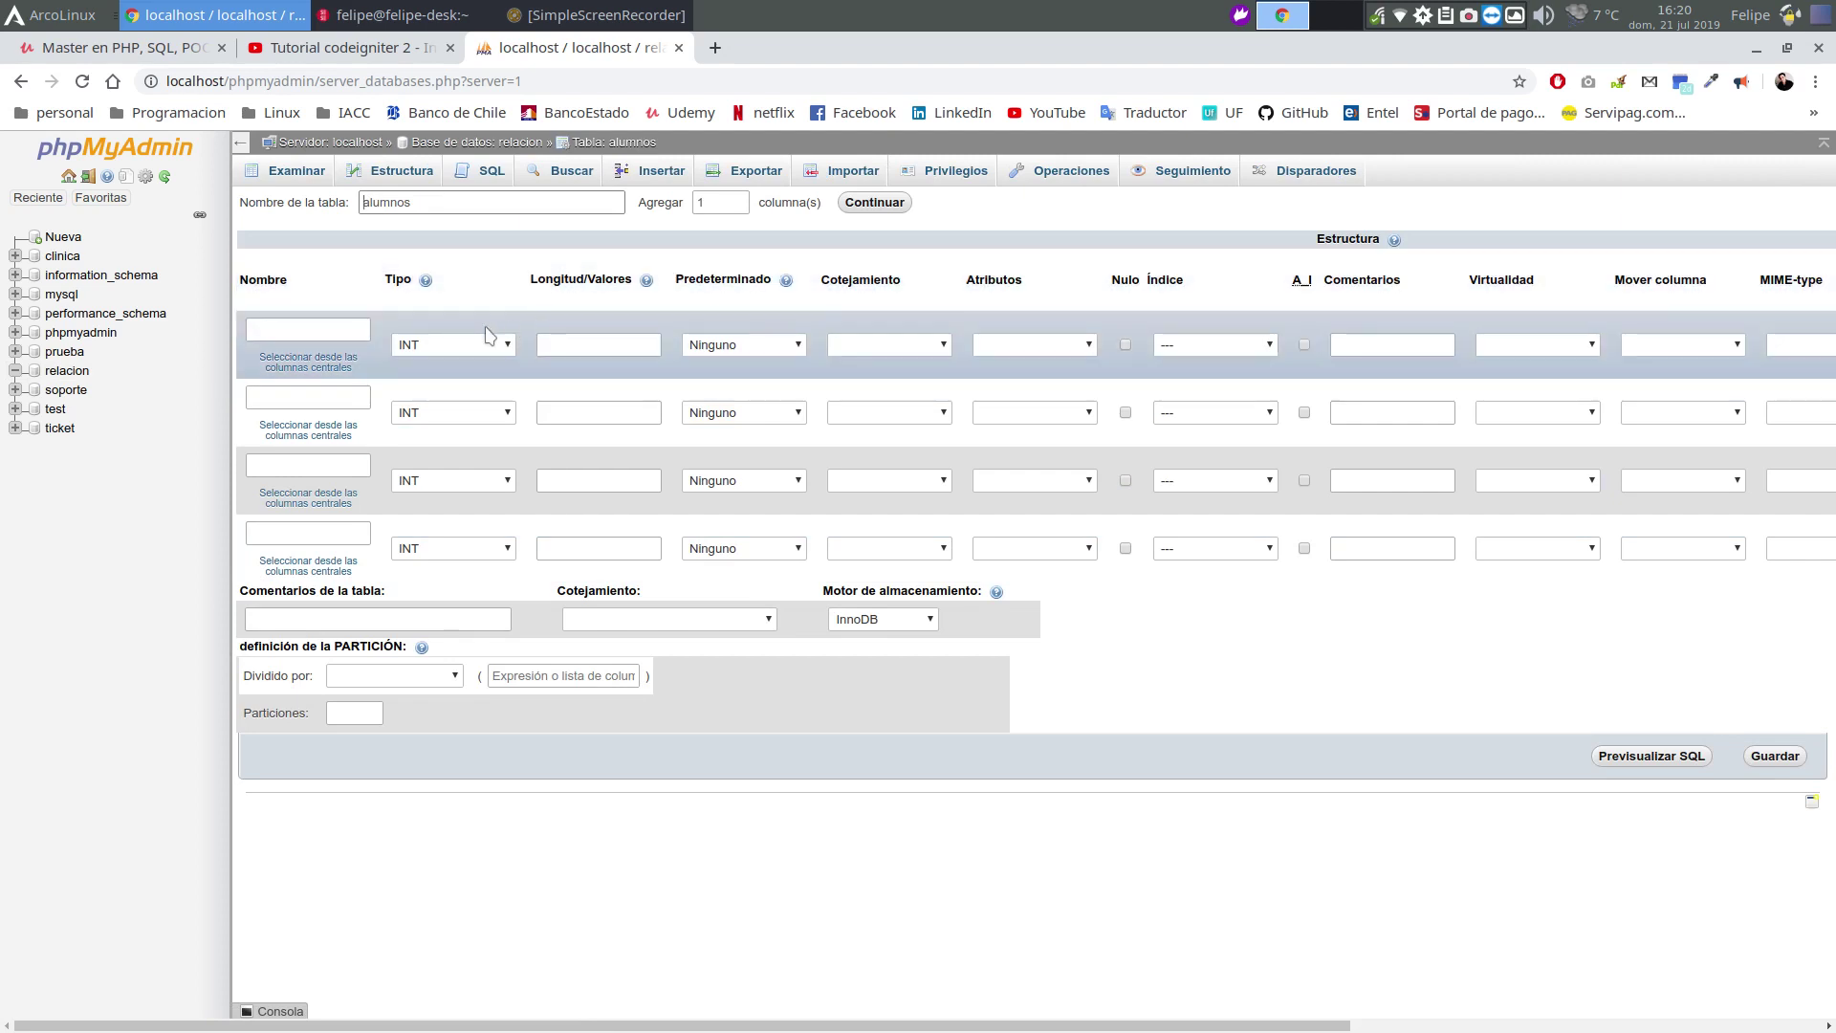
Define id_a as the auto-increment primary key column
click(326, 331)
click(326, 331)
text(id)
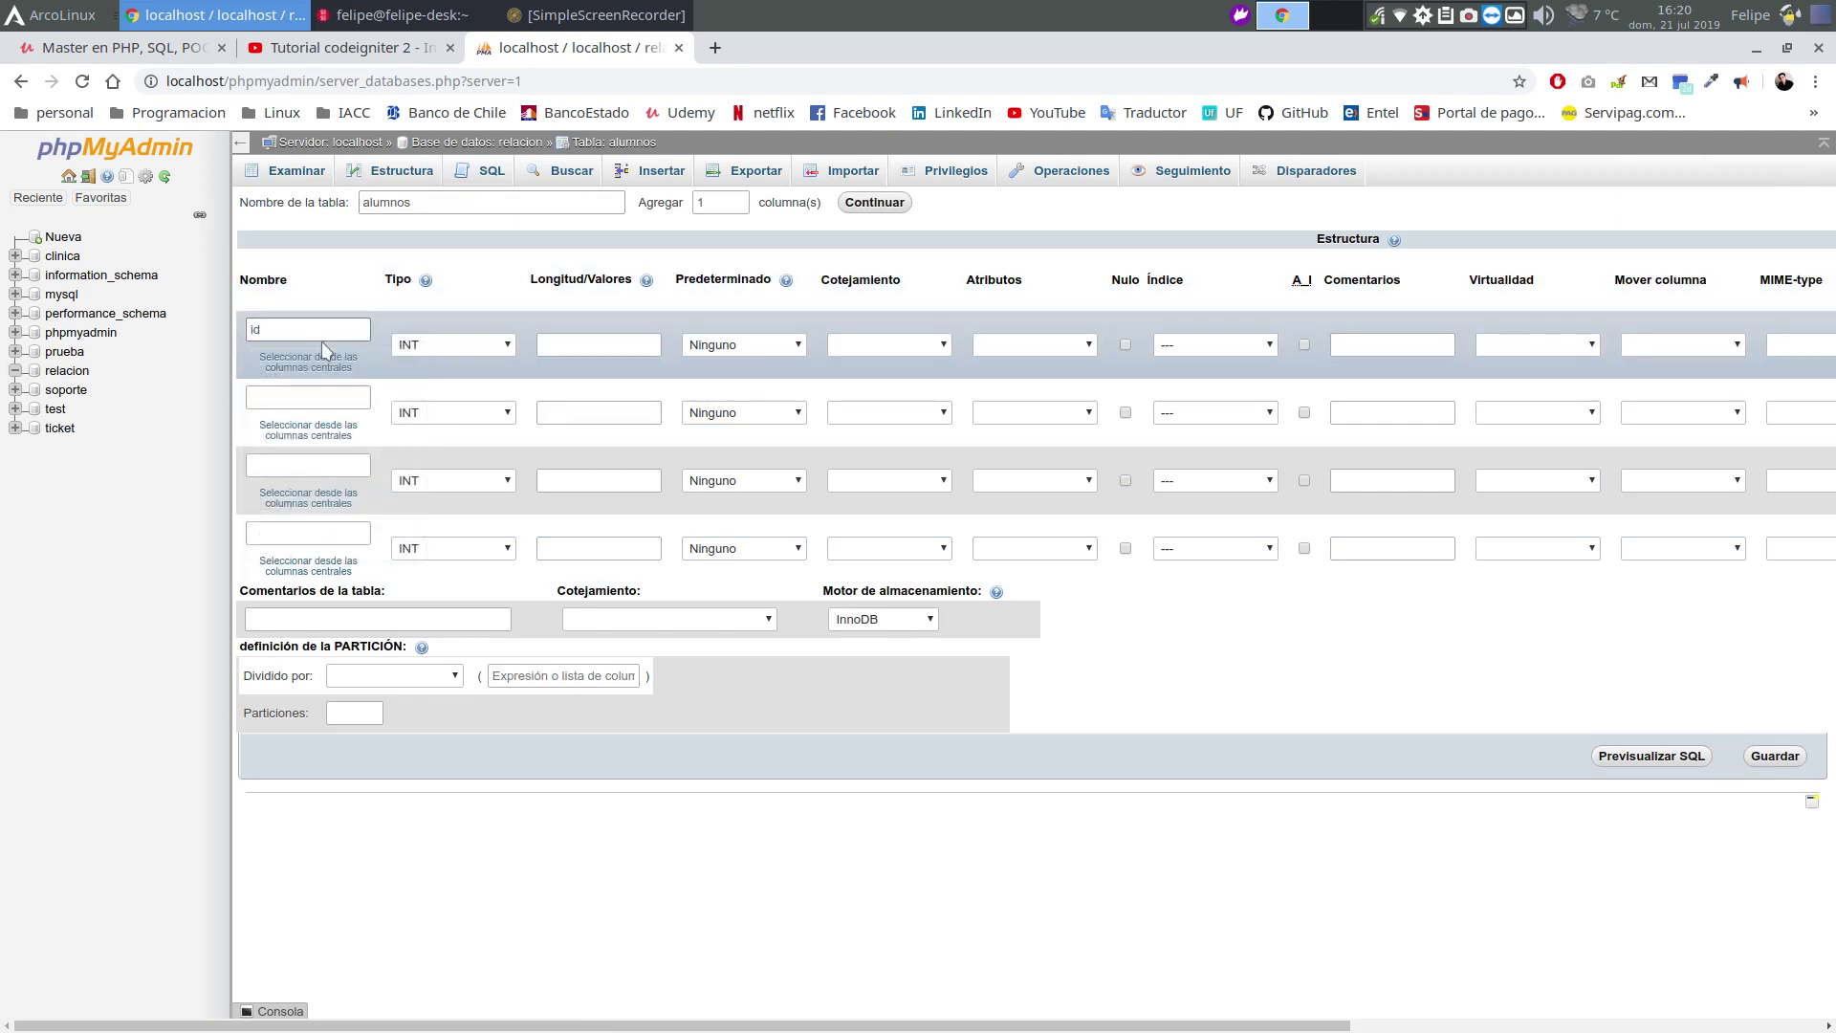
text(_a)
click(1305, 345)
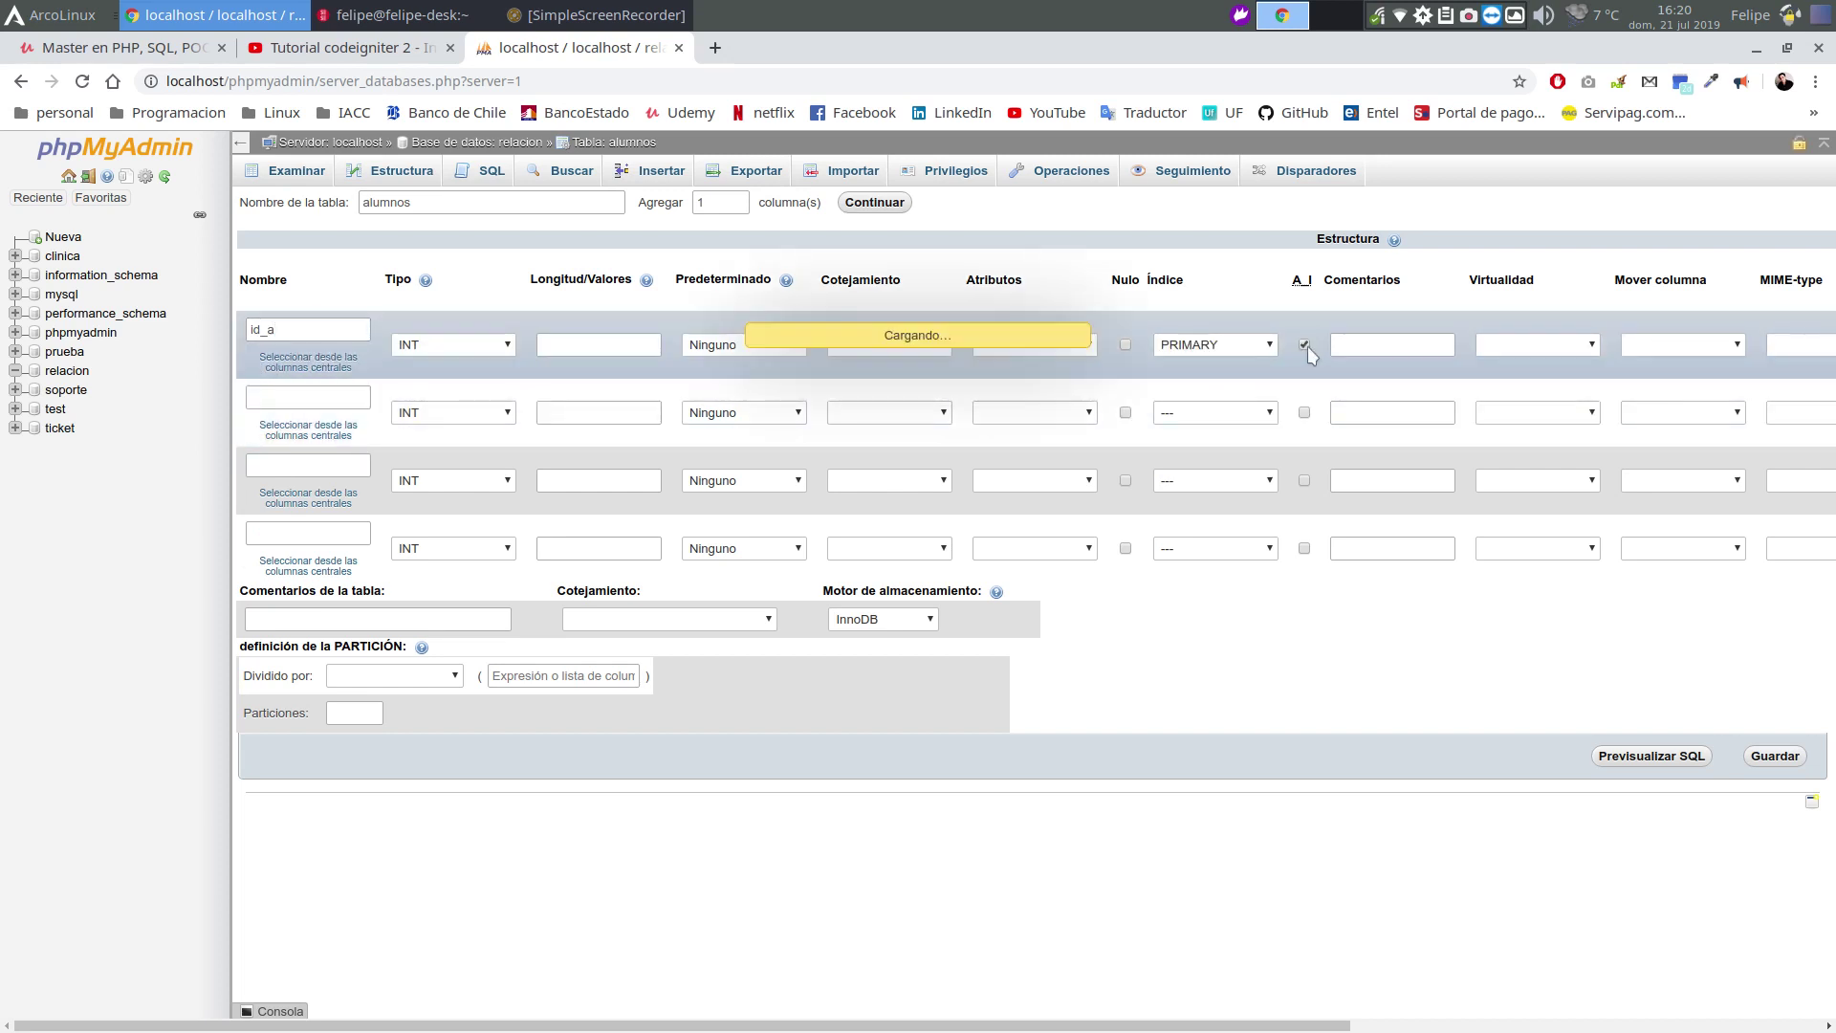
click(980, 693)
Add the column nombre_a as VARCHAR(50)
click(327, 397)
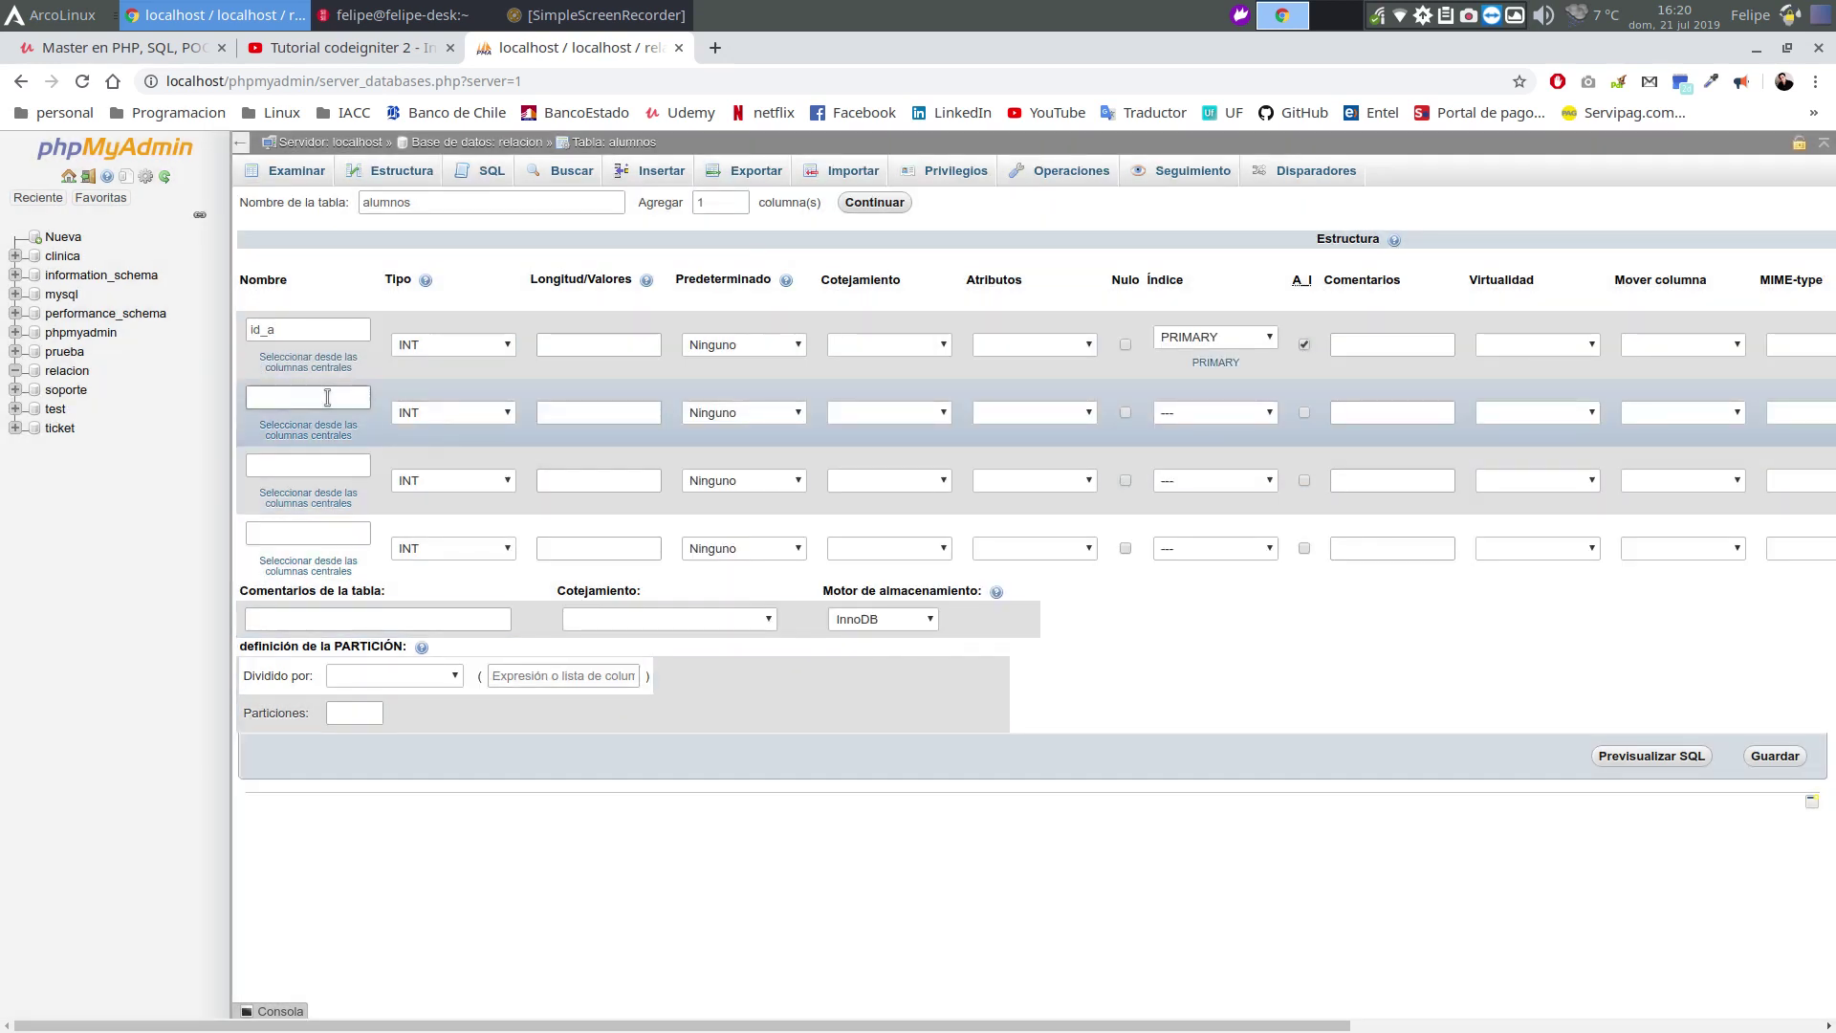
text(nombre)
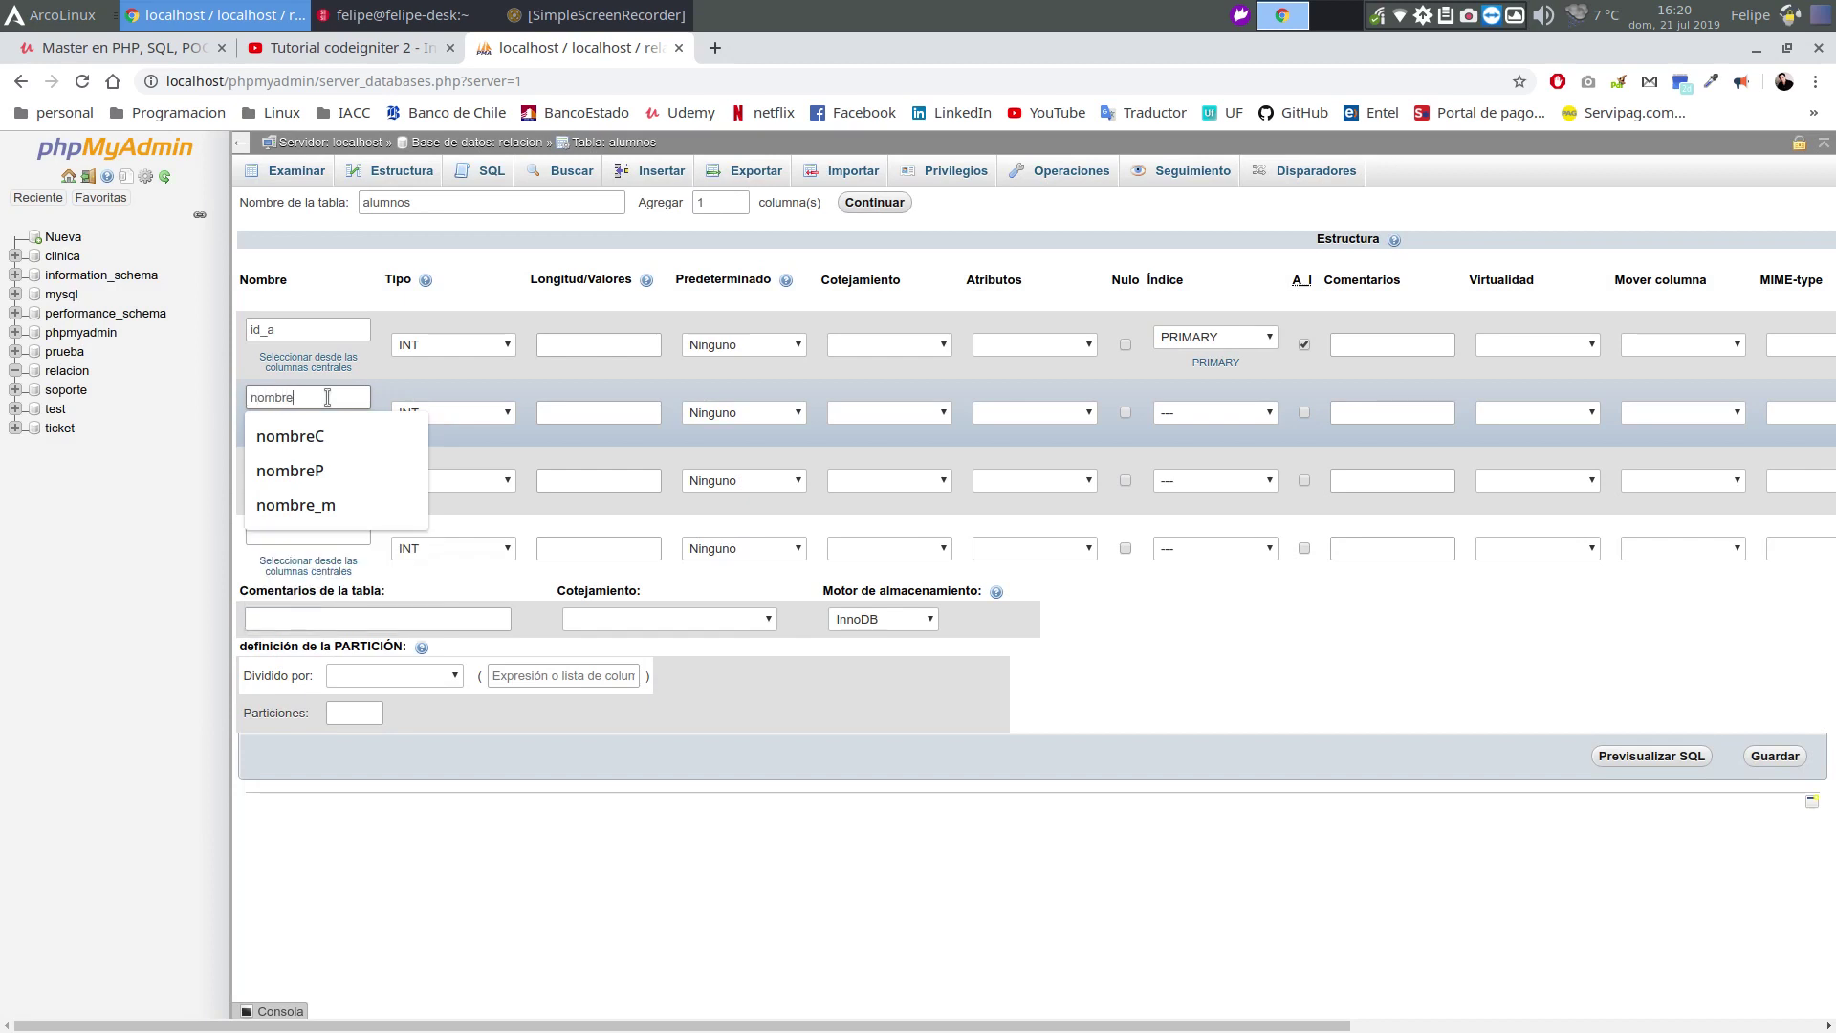
text(a)
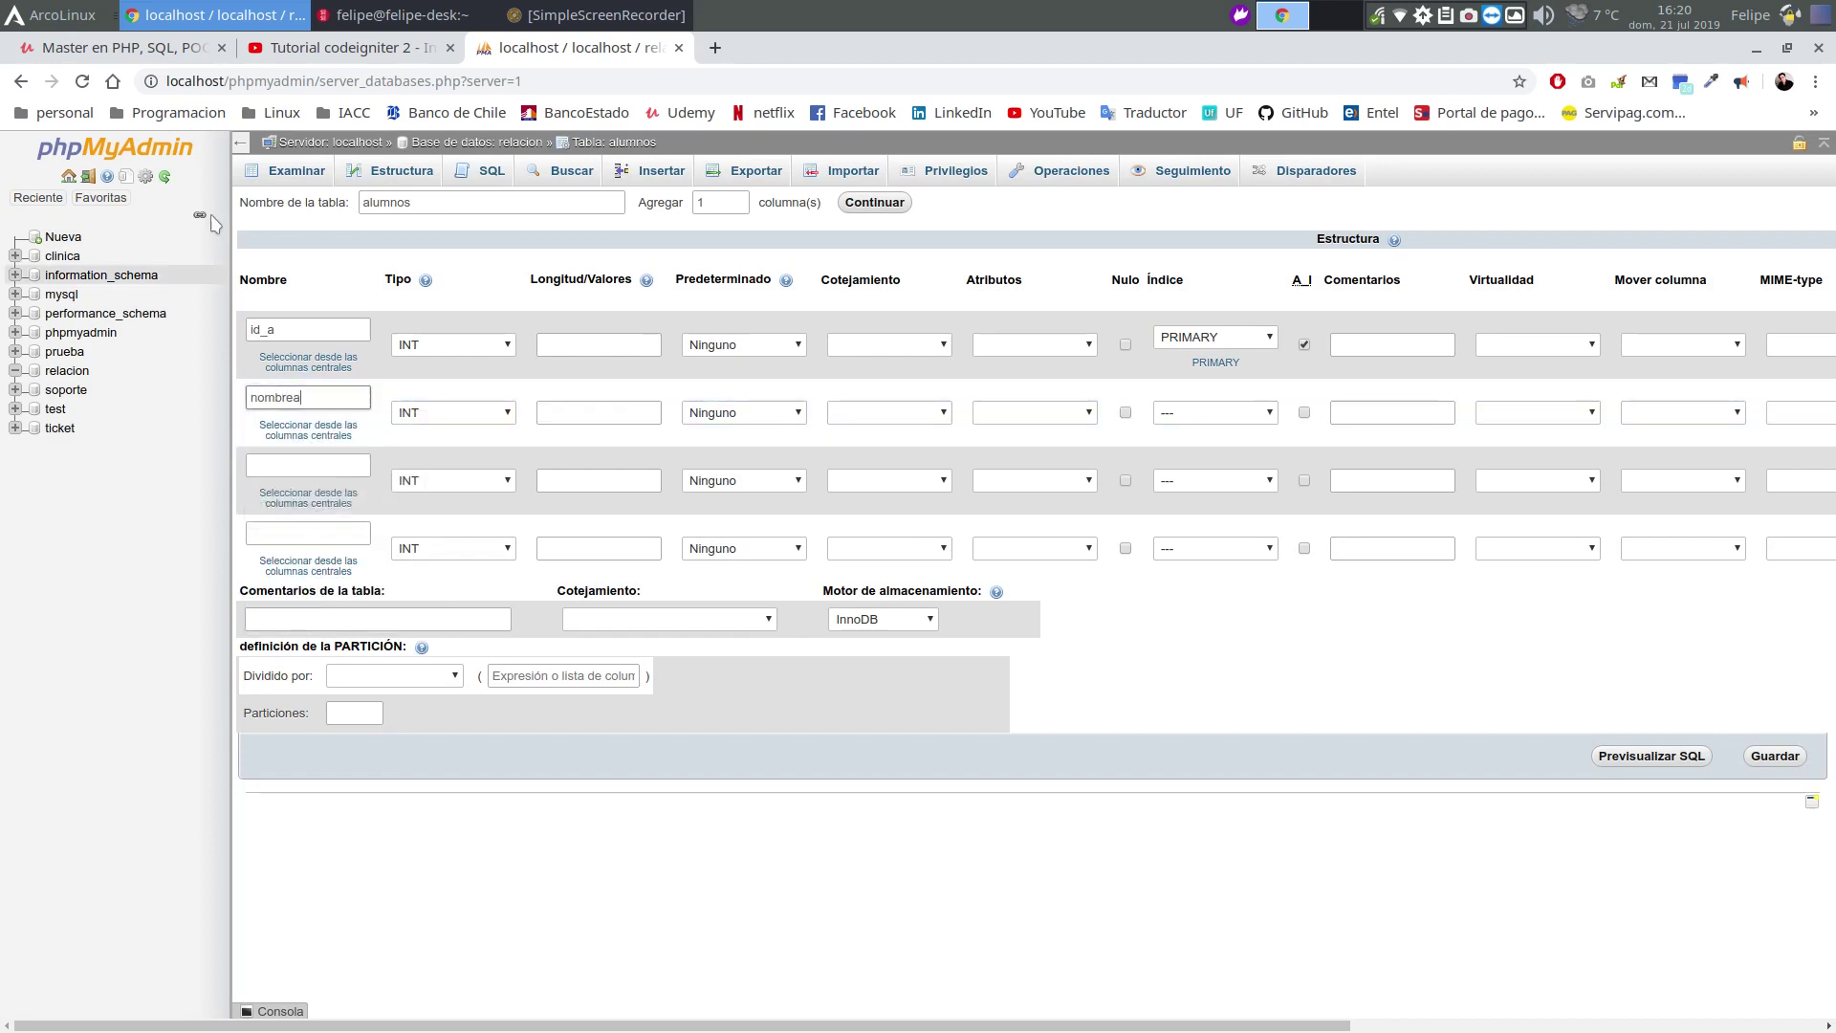
key(BackSpace)
text(_A)
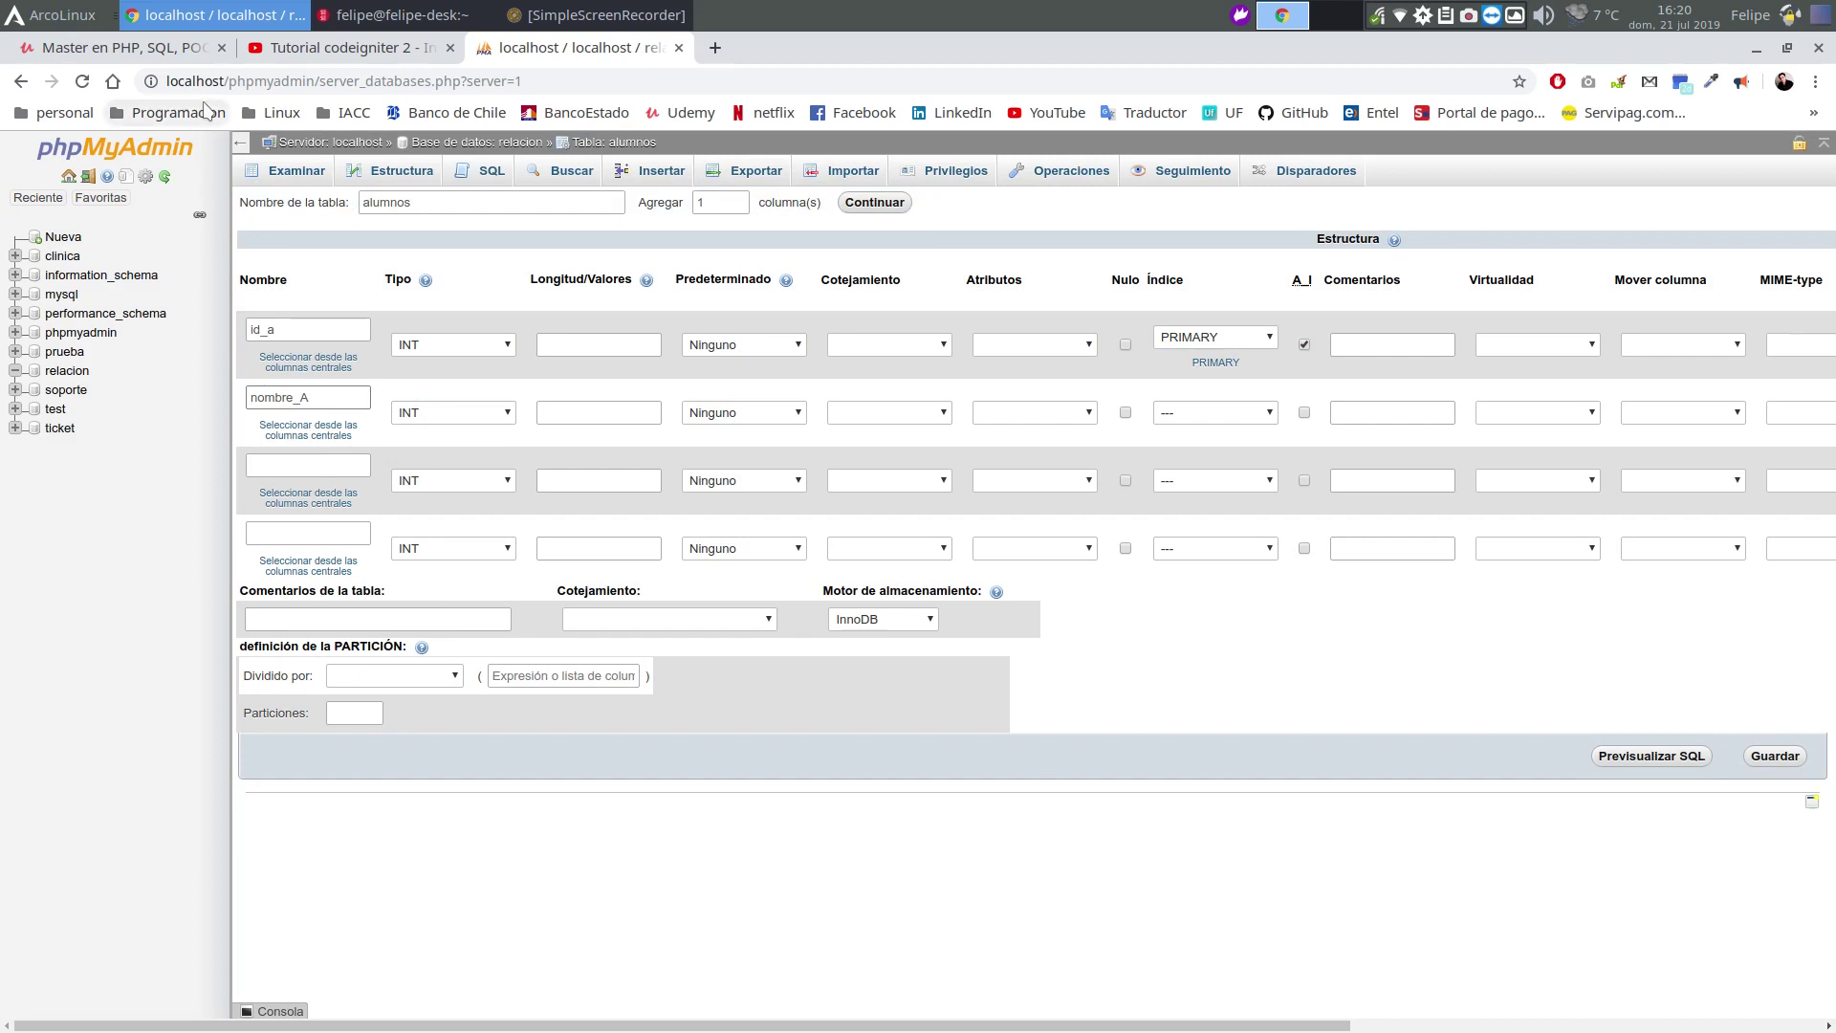
key(BackSpace)
text(a)
click(462, 412)
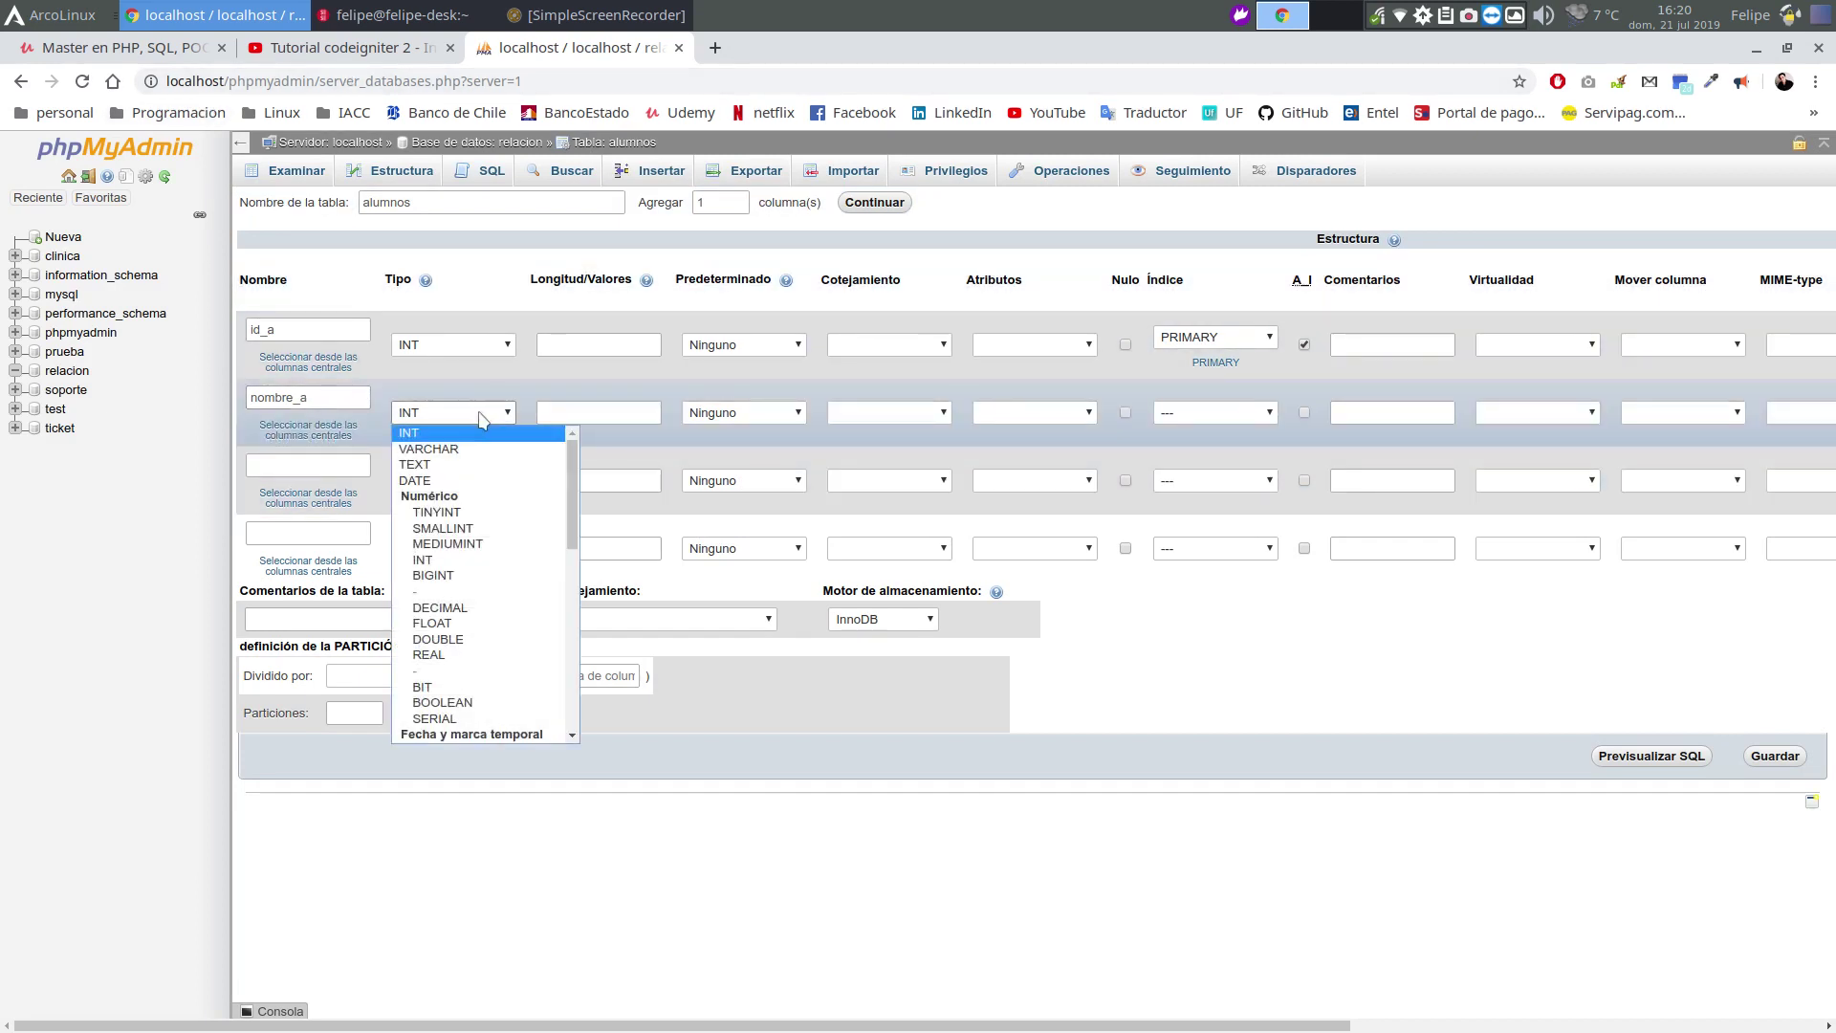
click(459, 449)
click(557, 414)
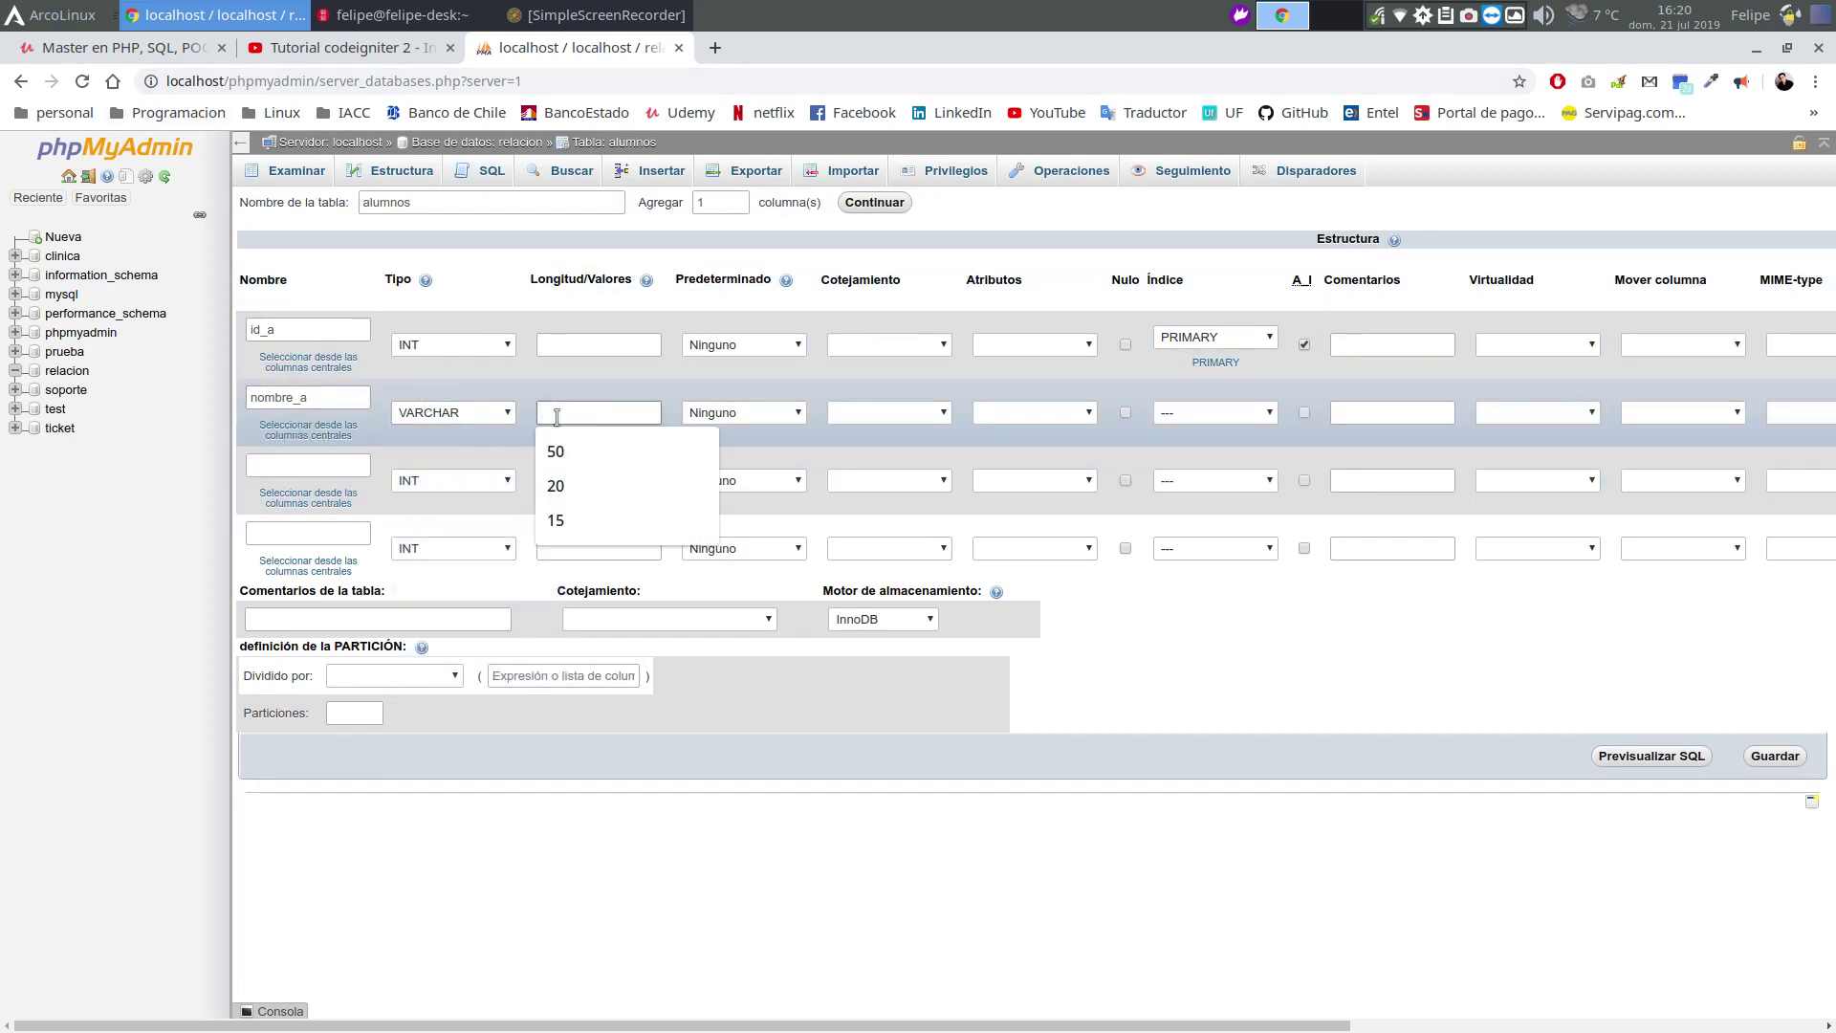
text(50)
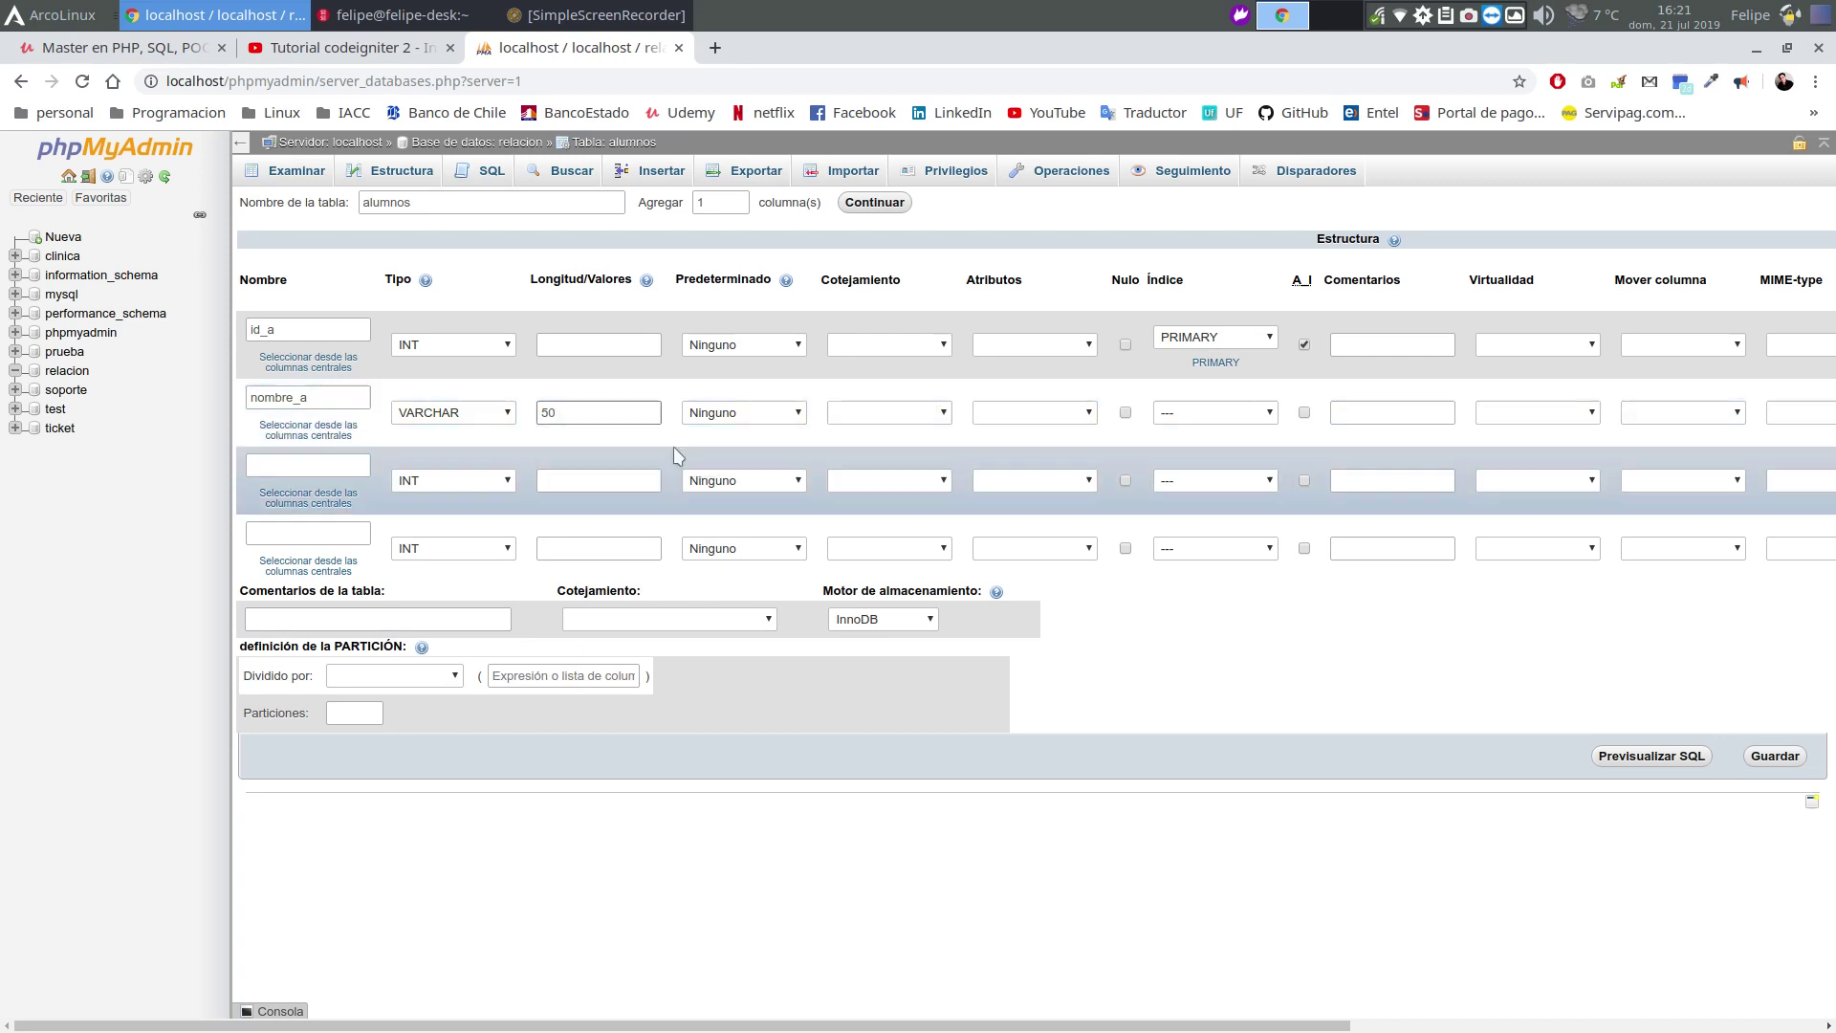
Add rut_a as VARCHAR(15) and save the alumnos table
click(314, 467)
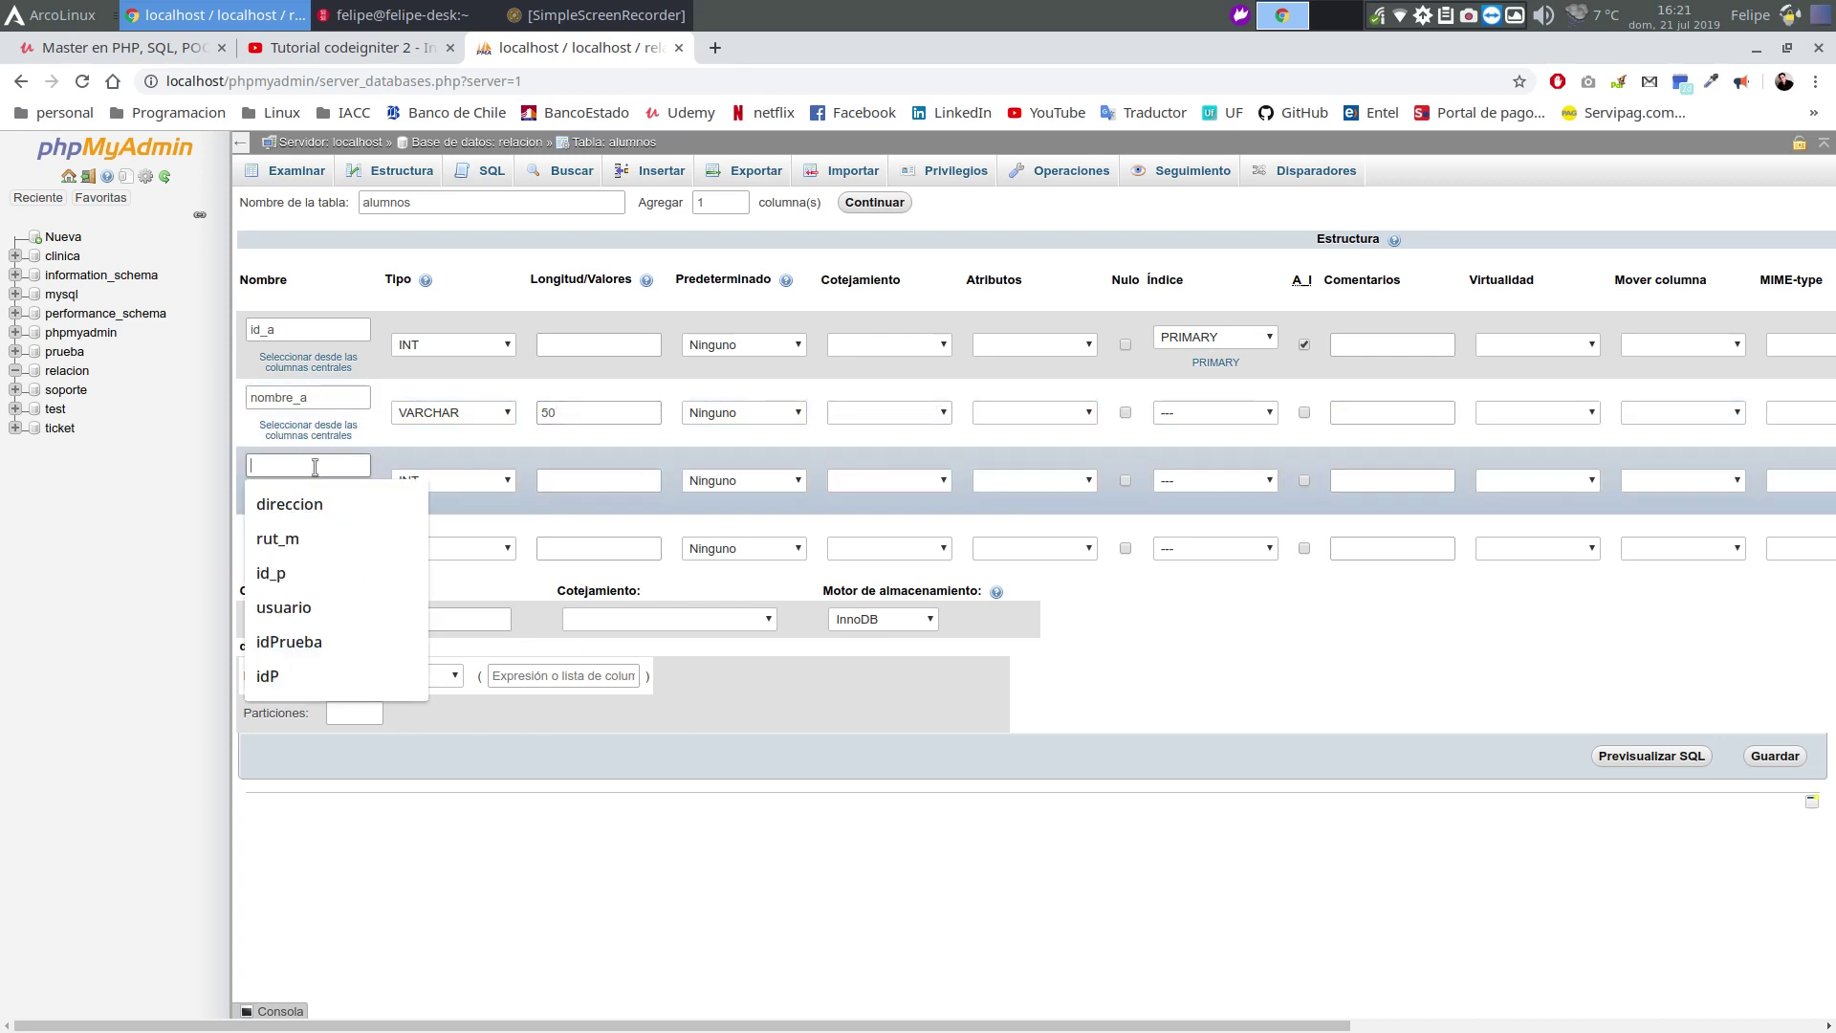
text(rut)
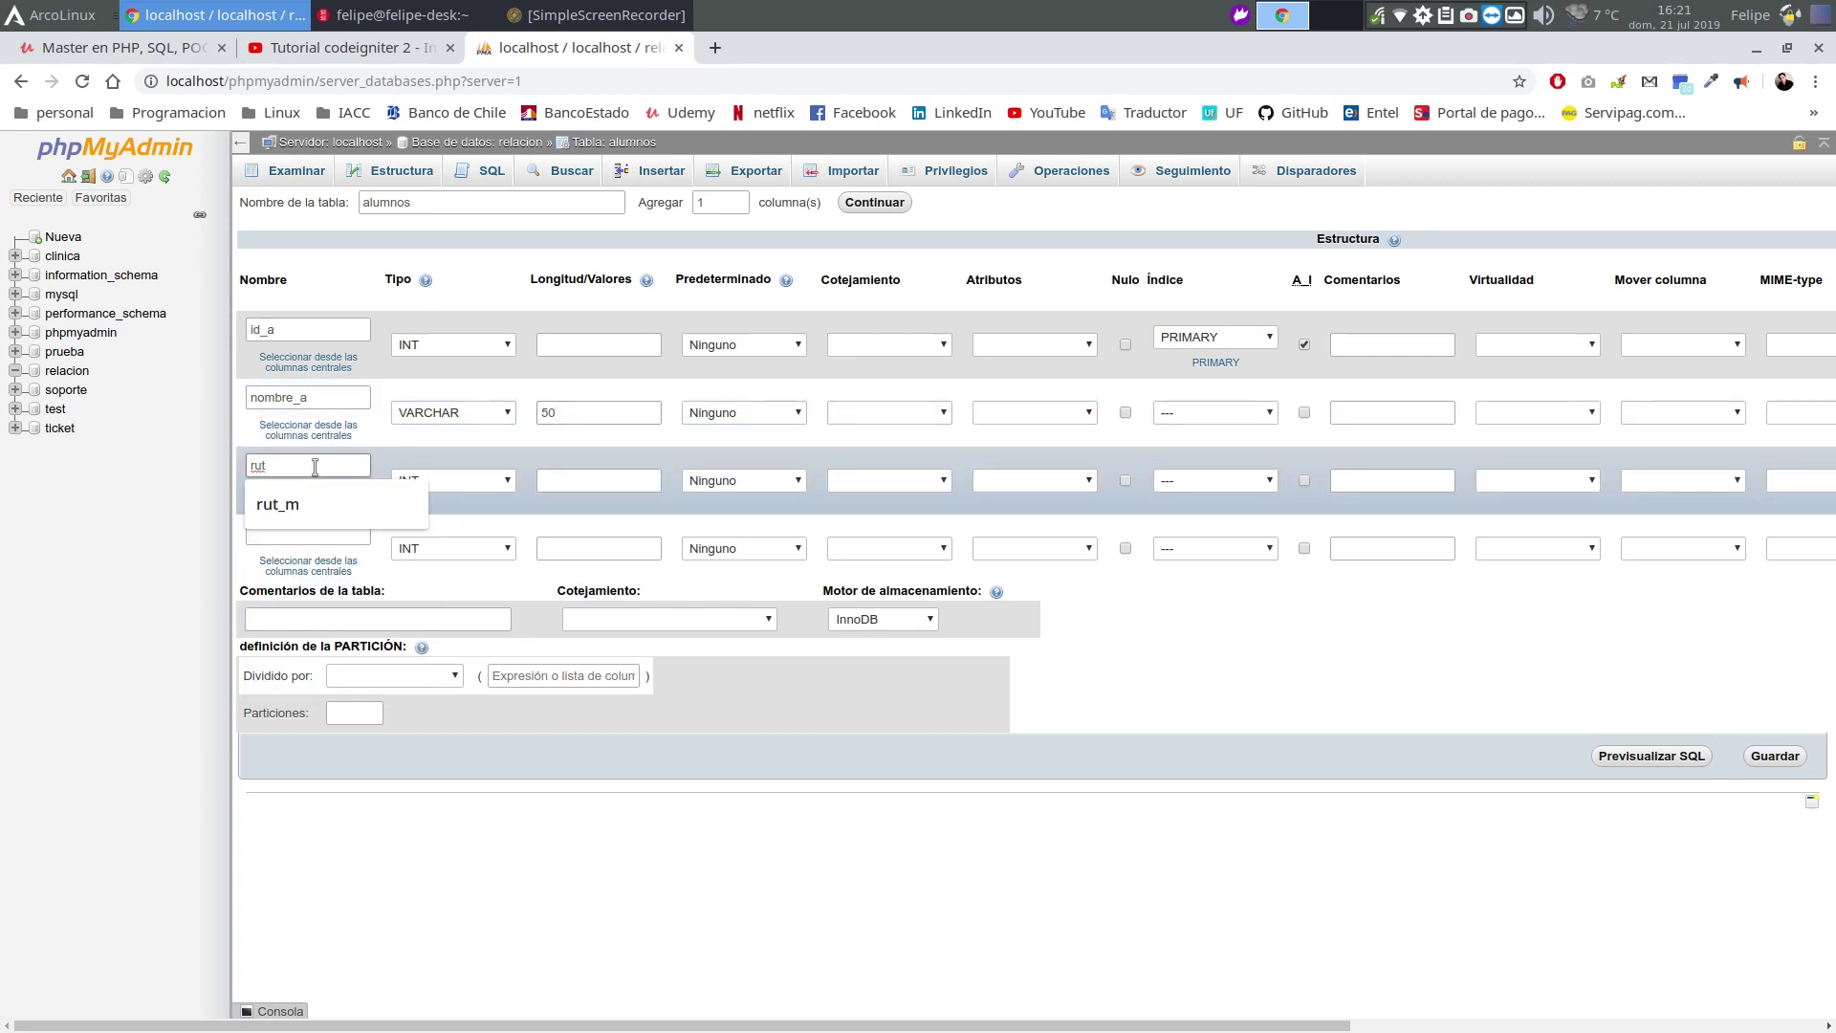
text(_a)
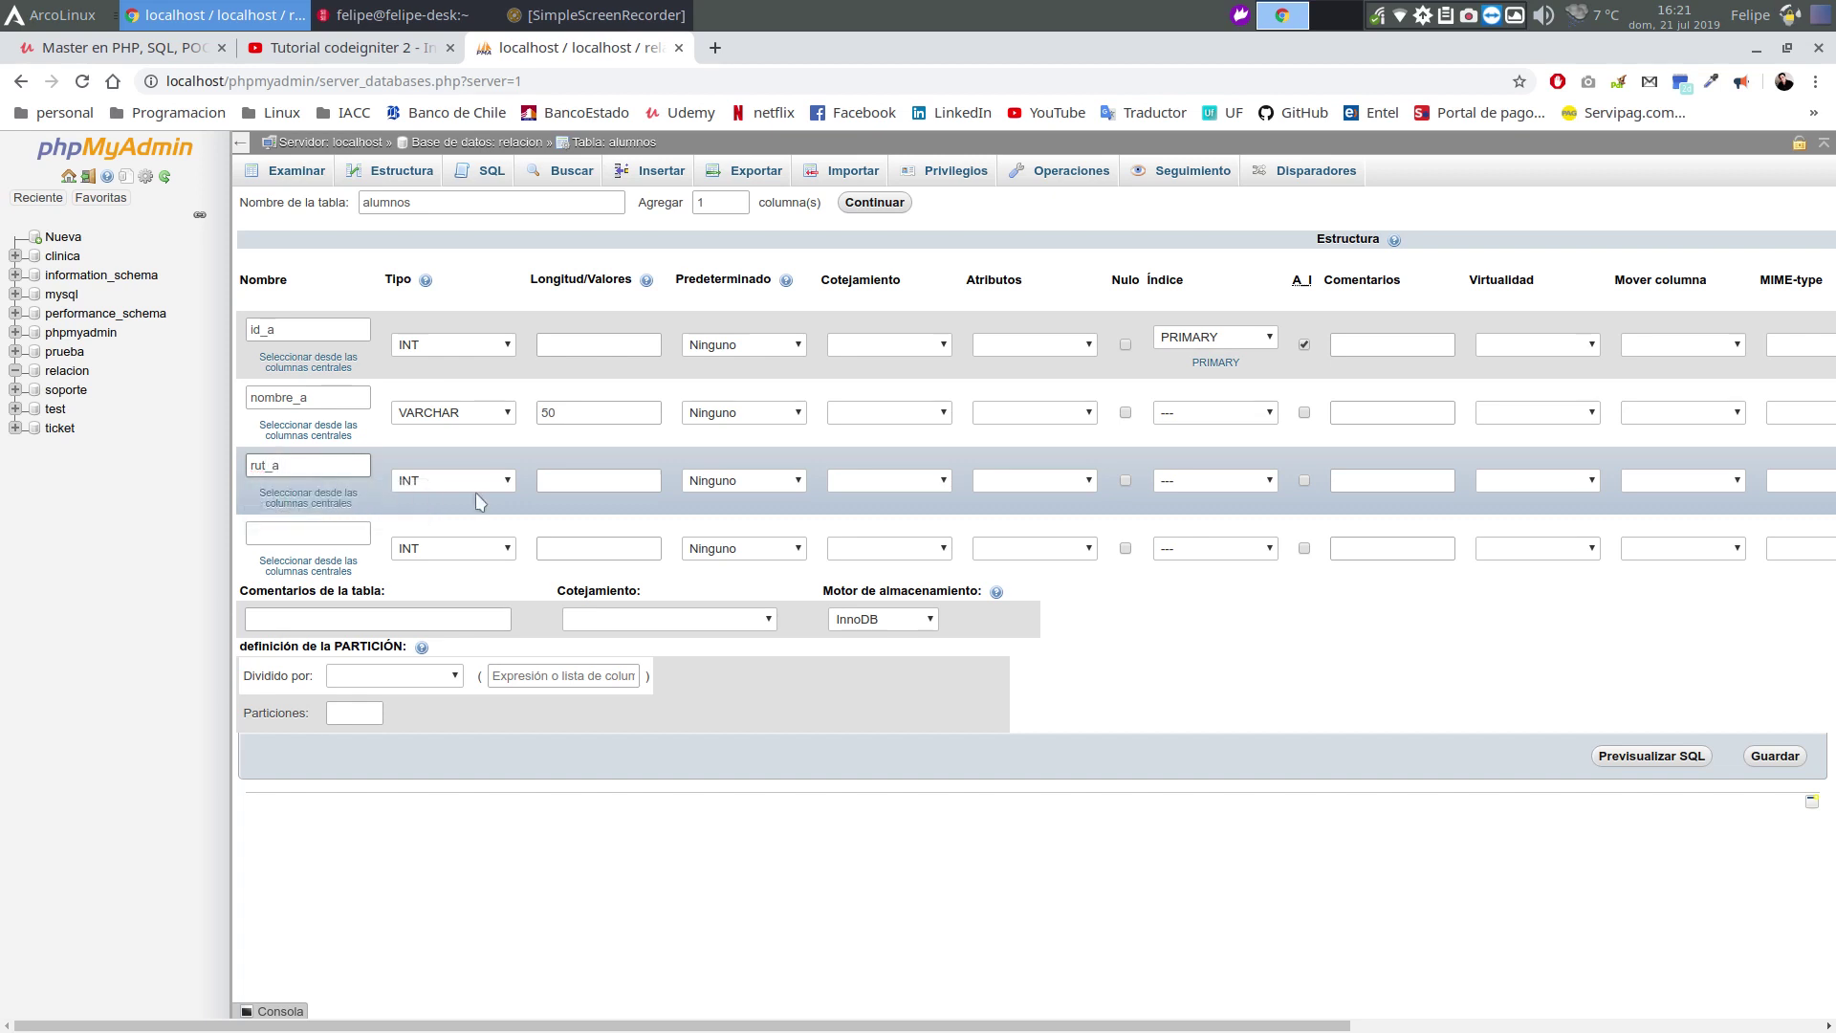
click(475, 488)
click(450, 514)
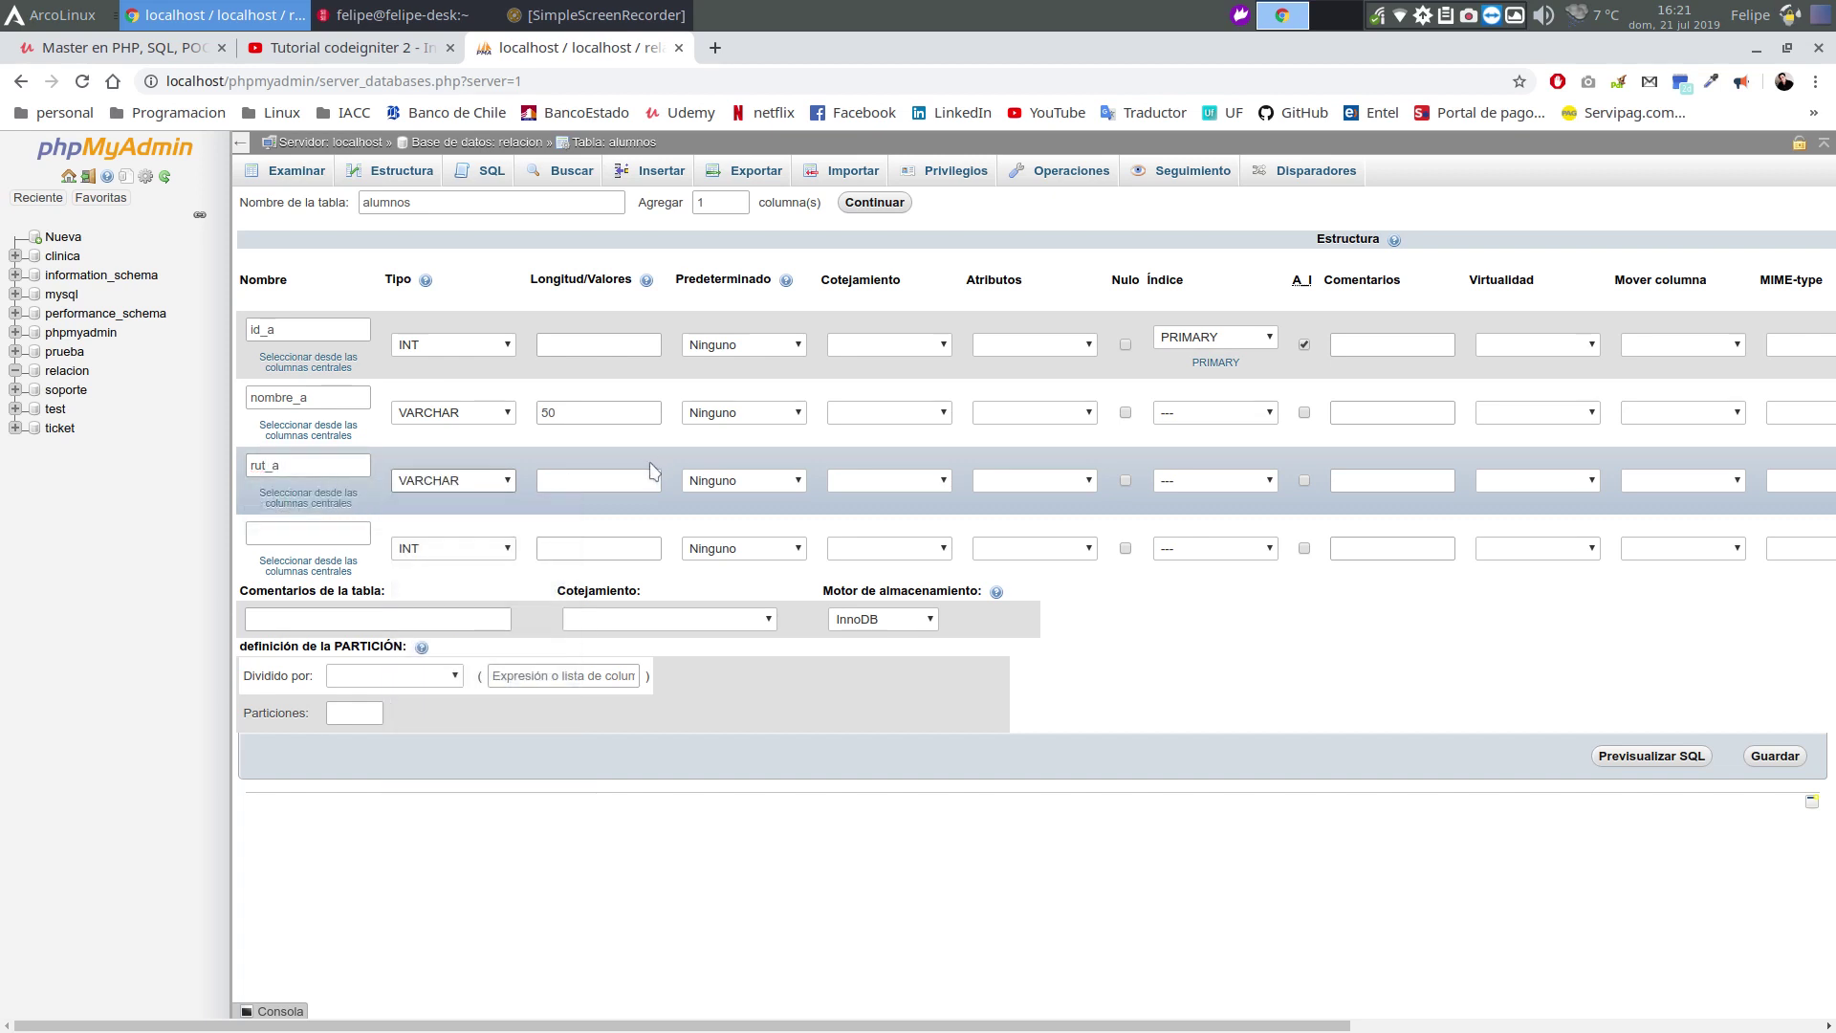
click(607, 481)
text(15)
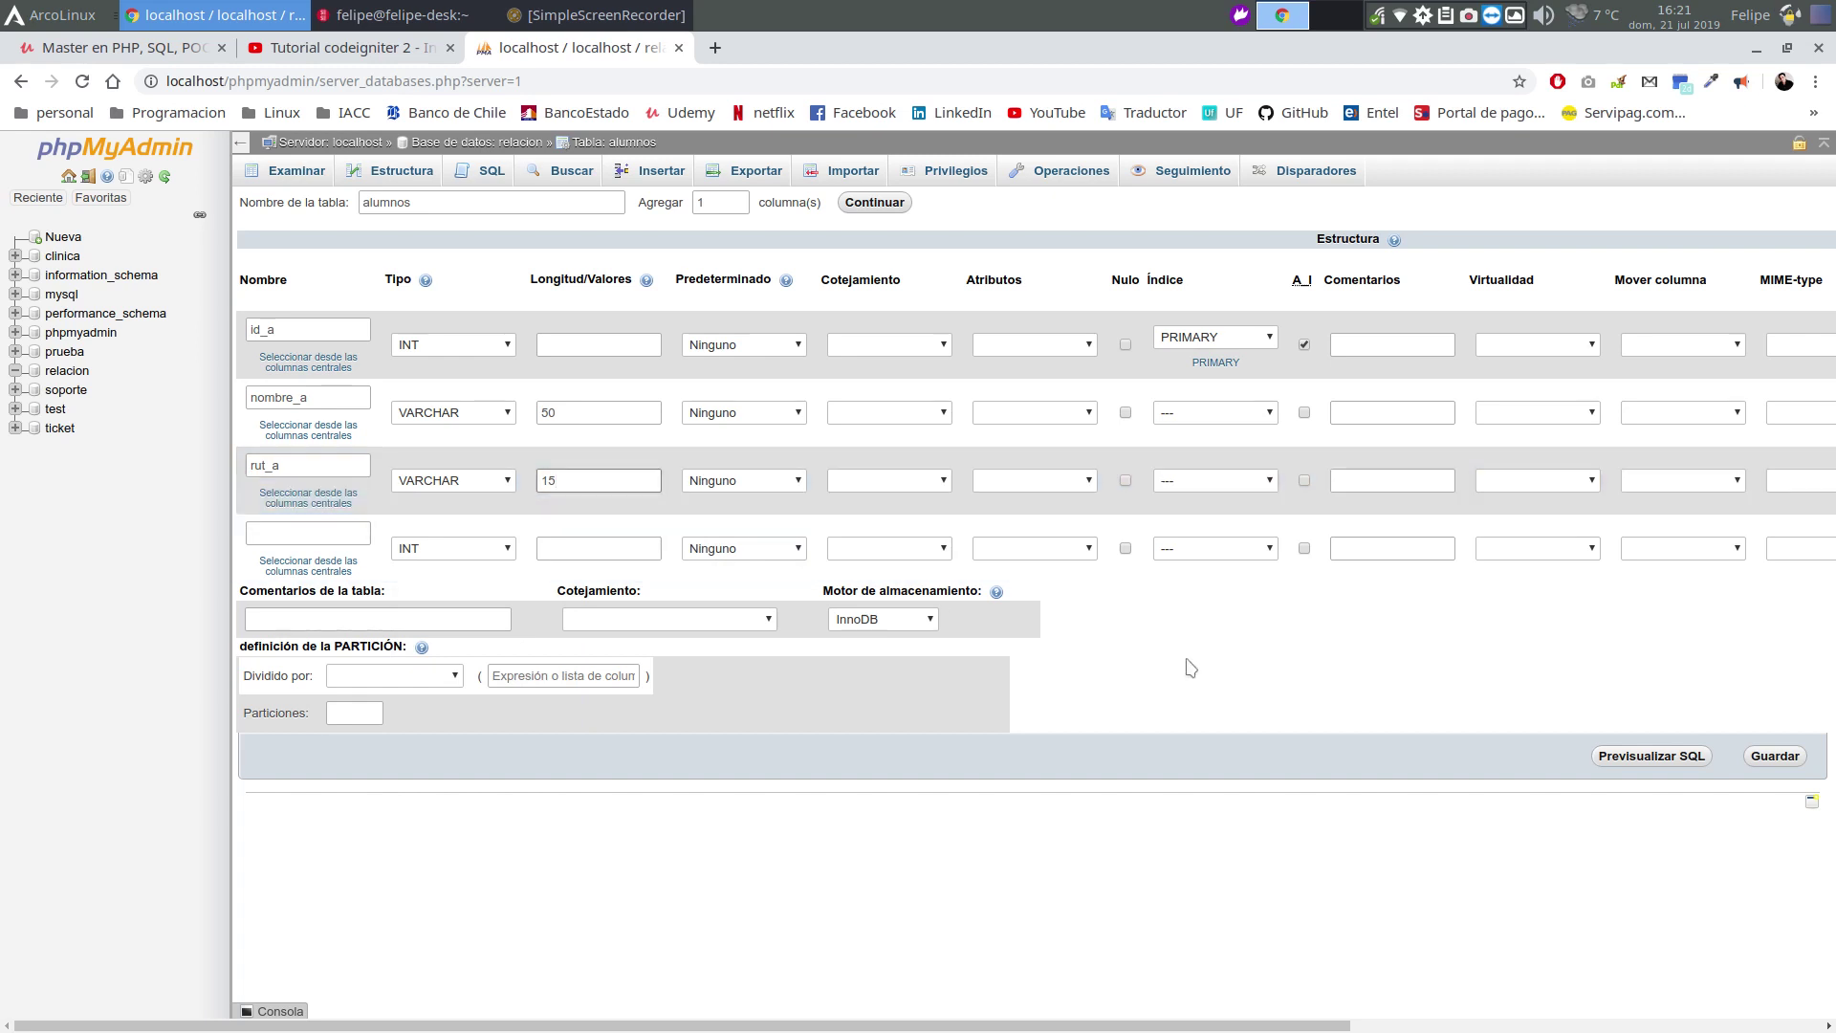
click(1243, 708)
click(1787, 762)
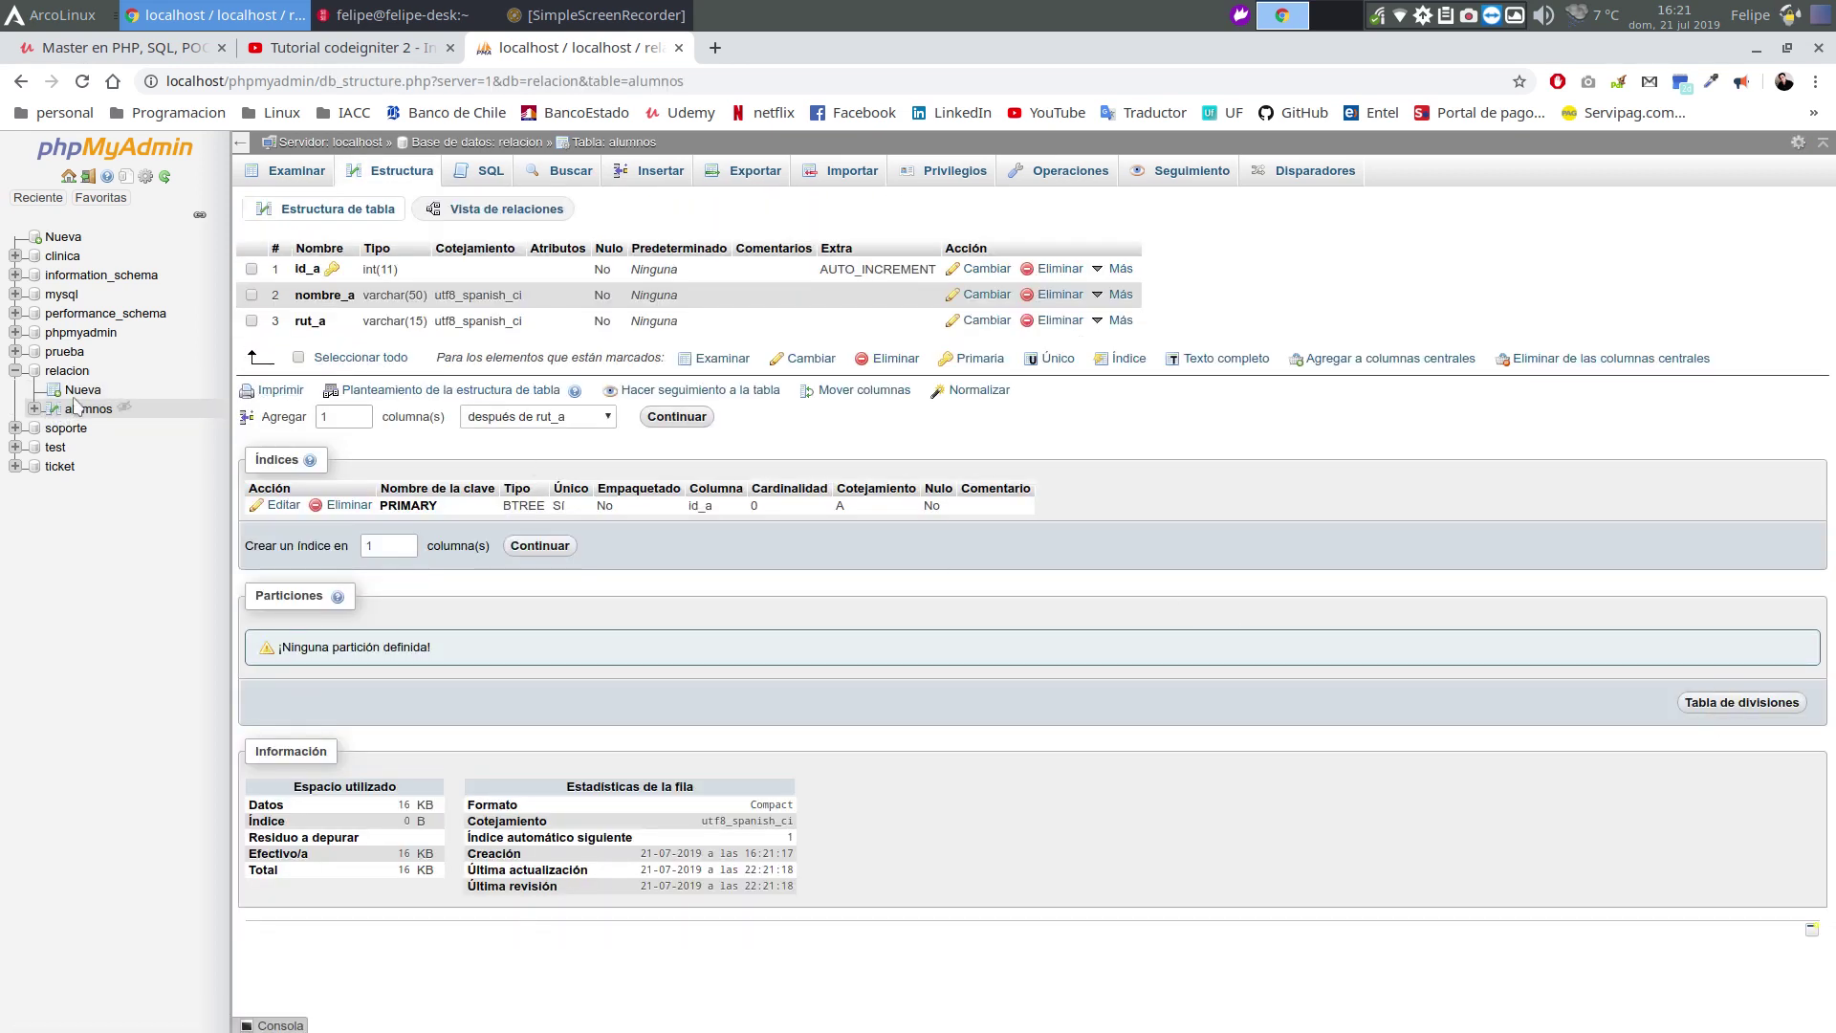
Start a new table under the relacion database in the navigation tree
click(82, 389)
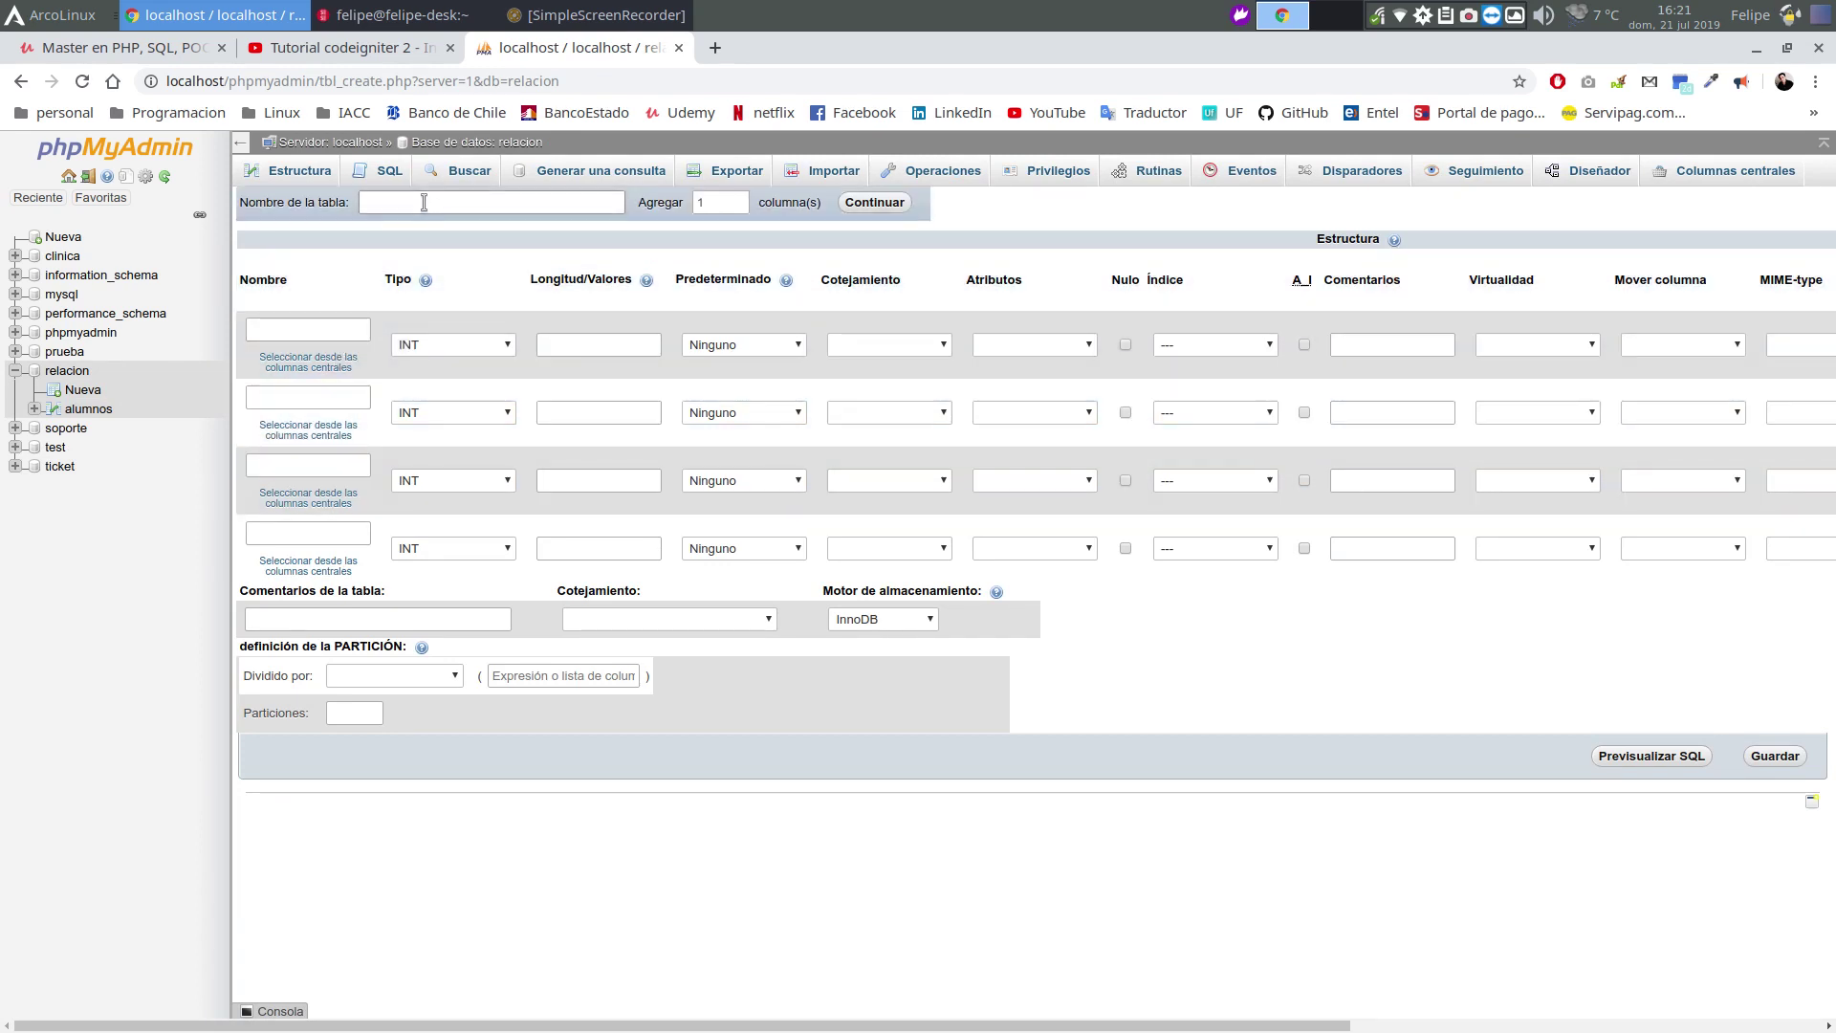
Name the table materia and make id_m its auto-increment primary key
click(423, 203)
text(materias)
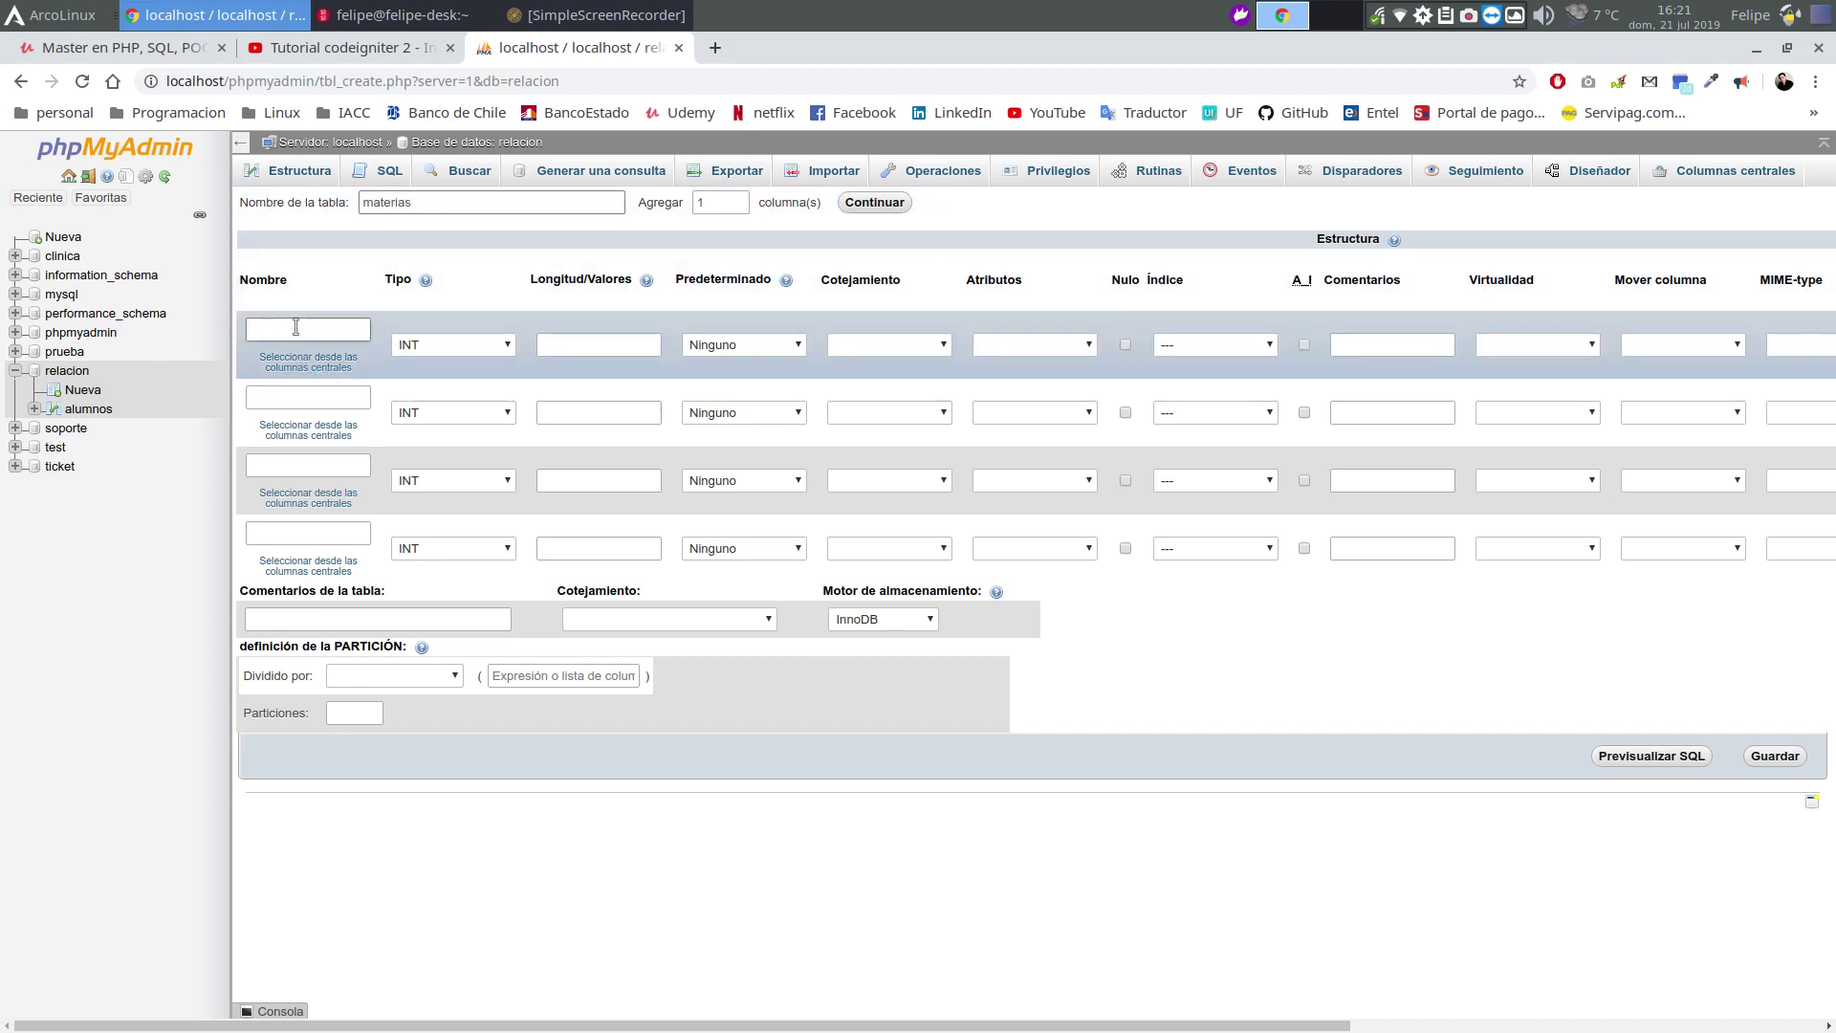
key(BackSpace)
click(288, 327)
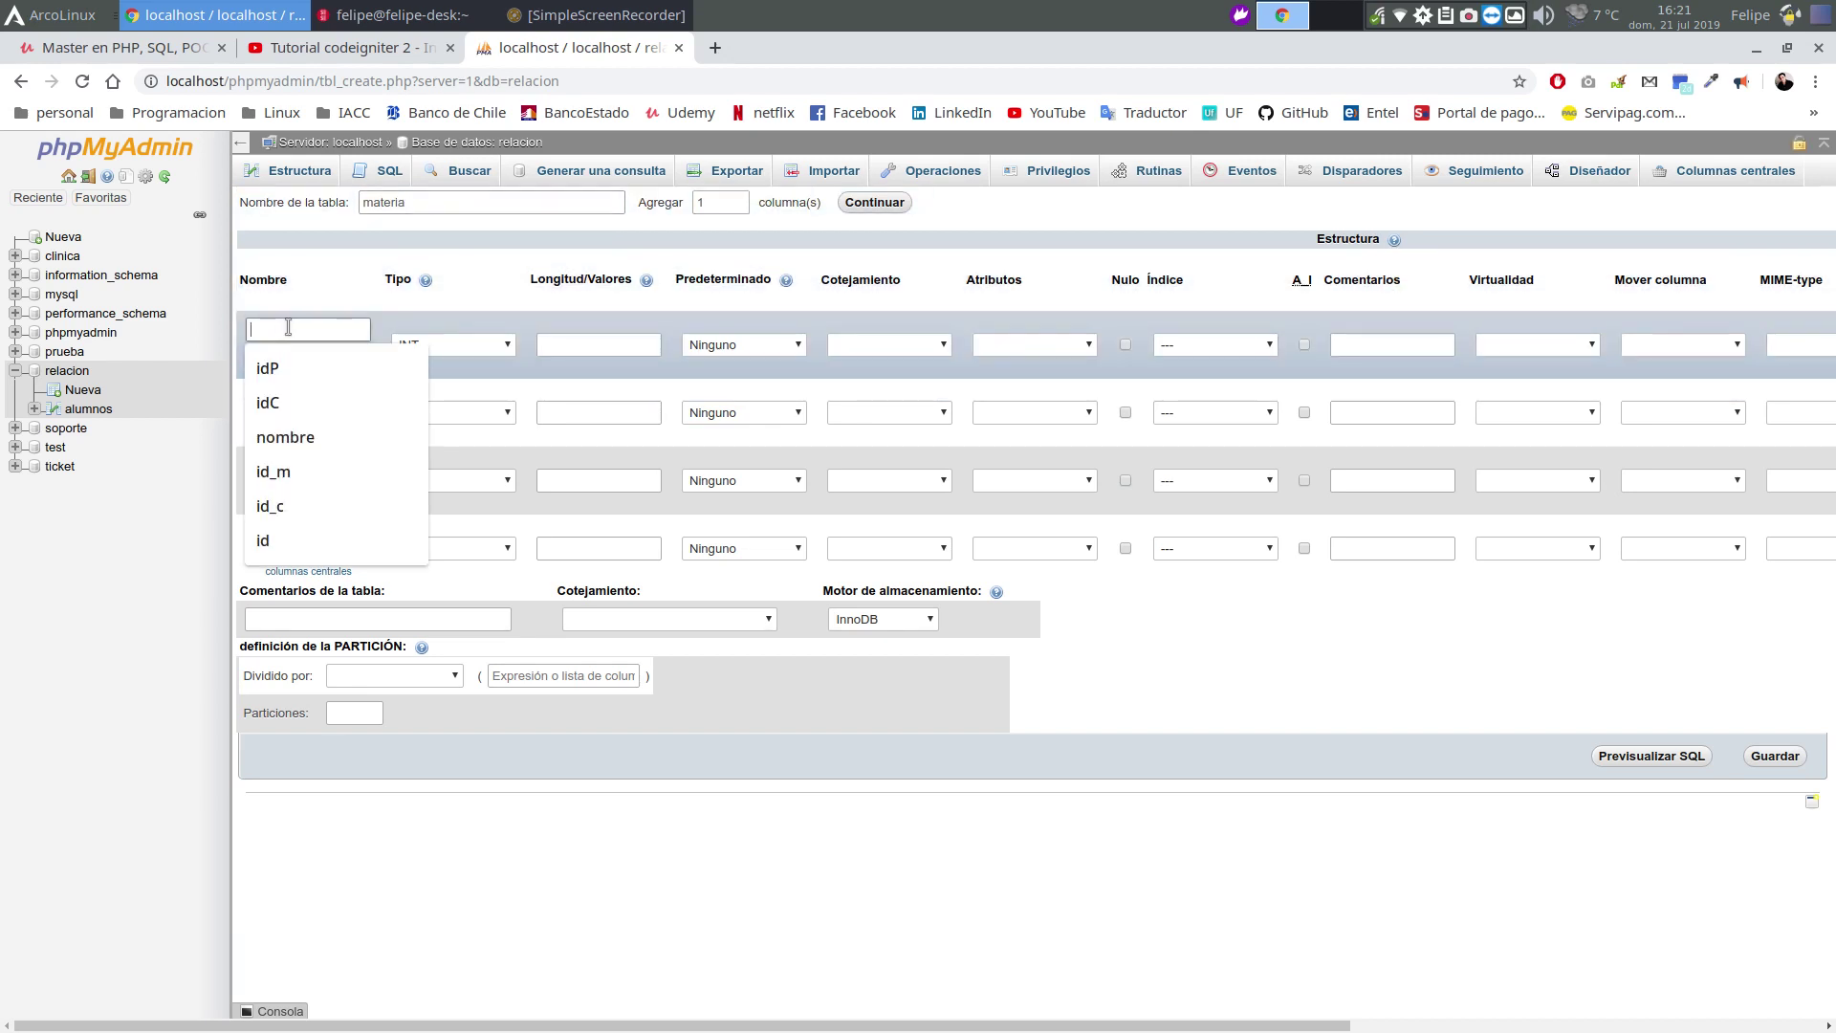
text(id_)
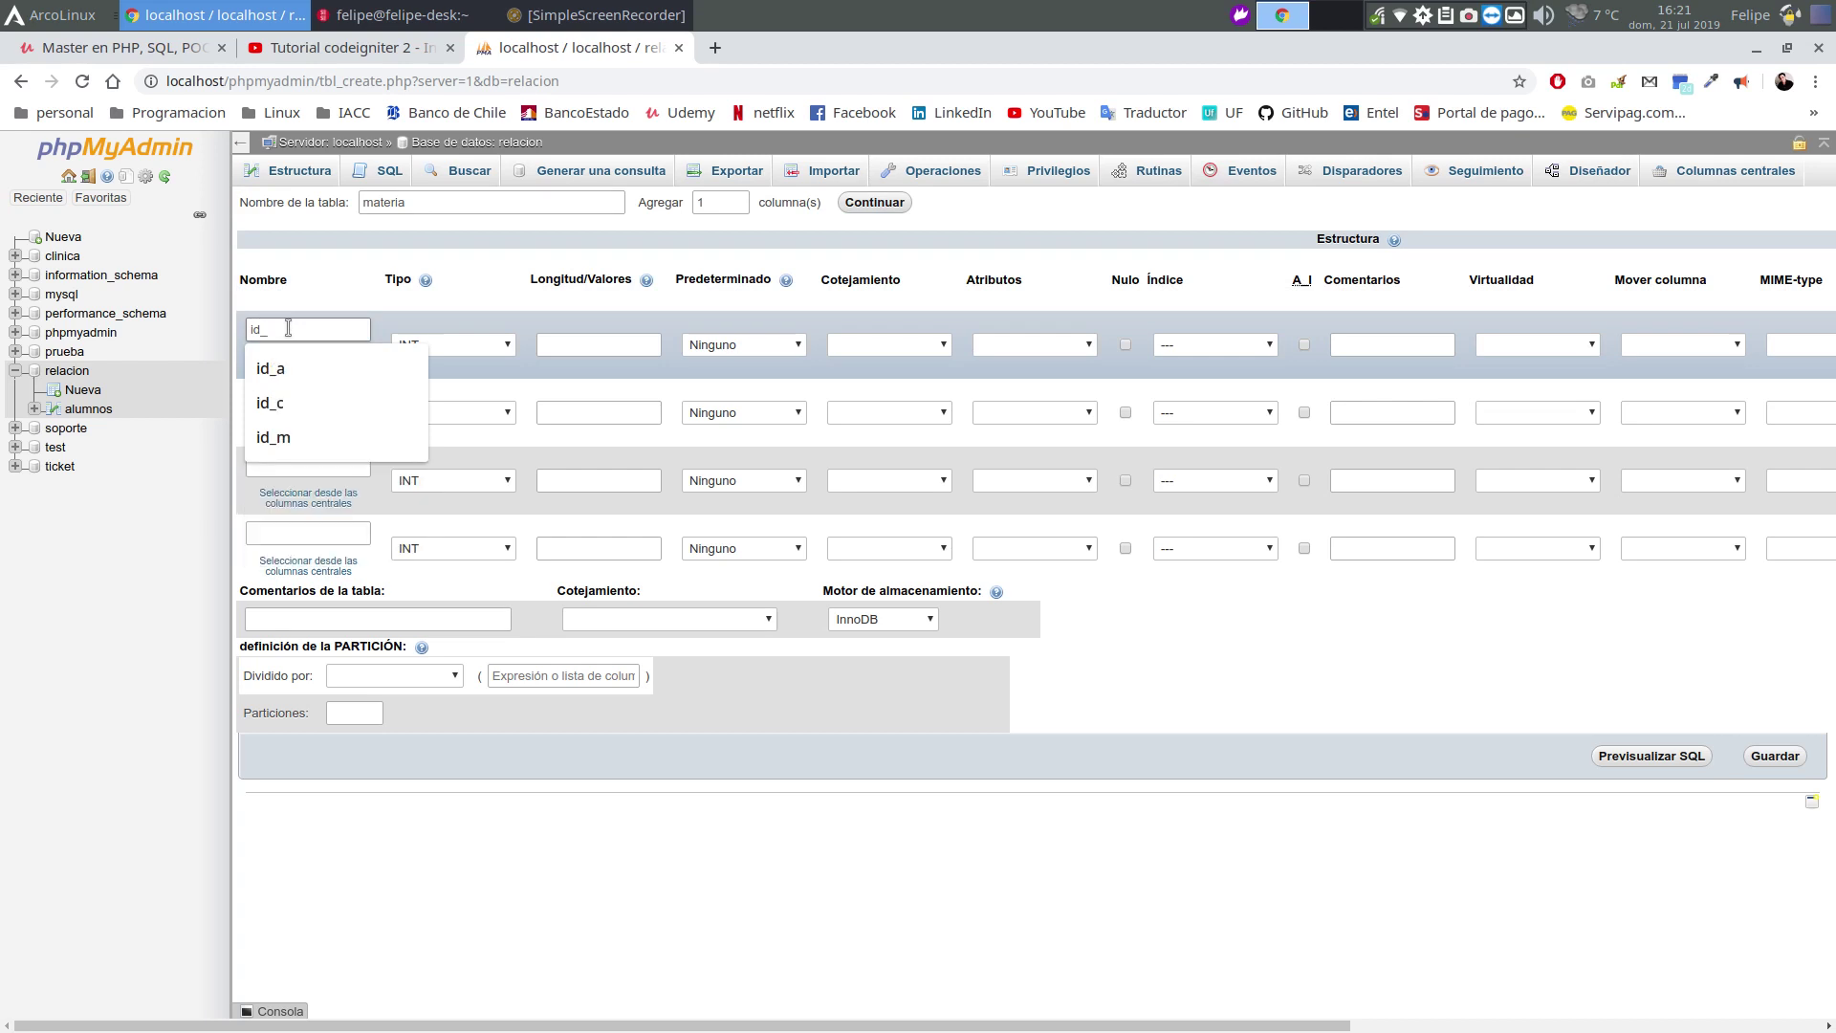
text(m)
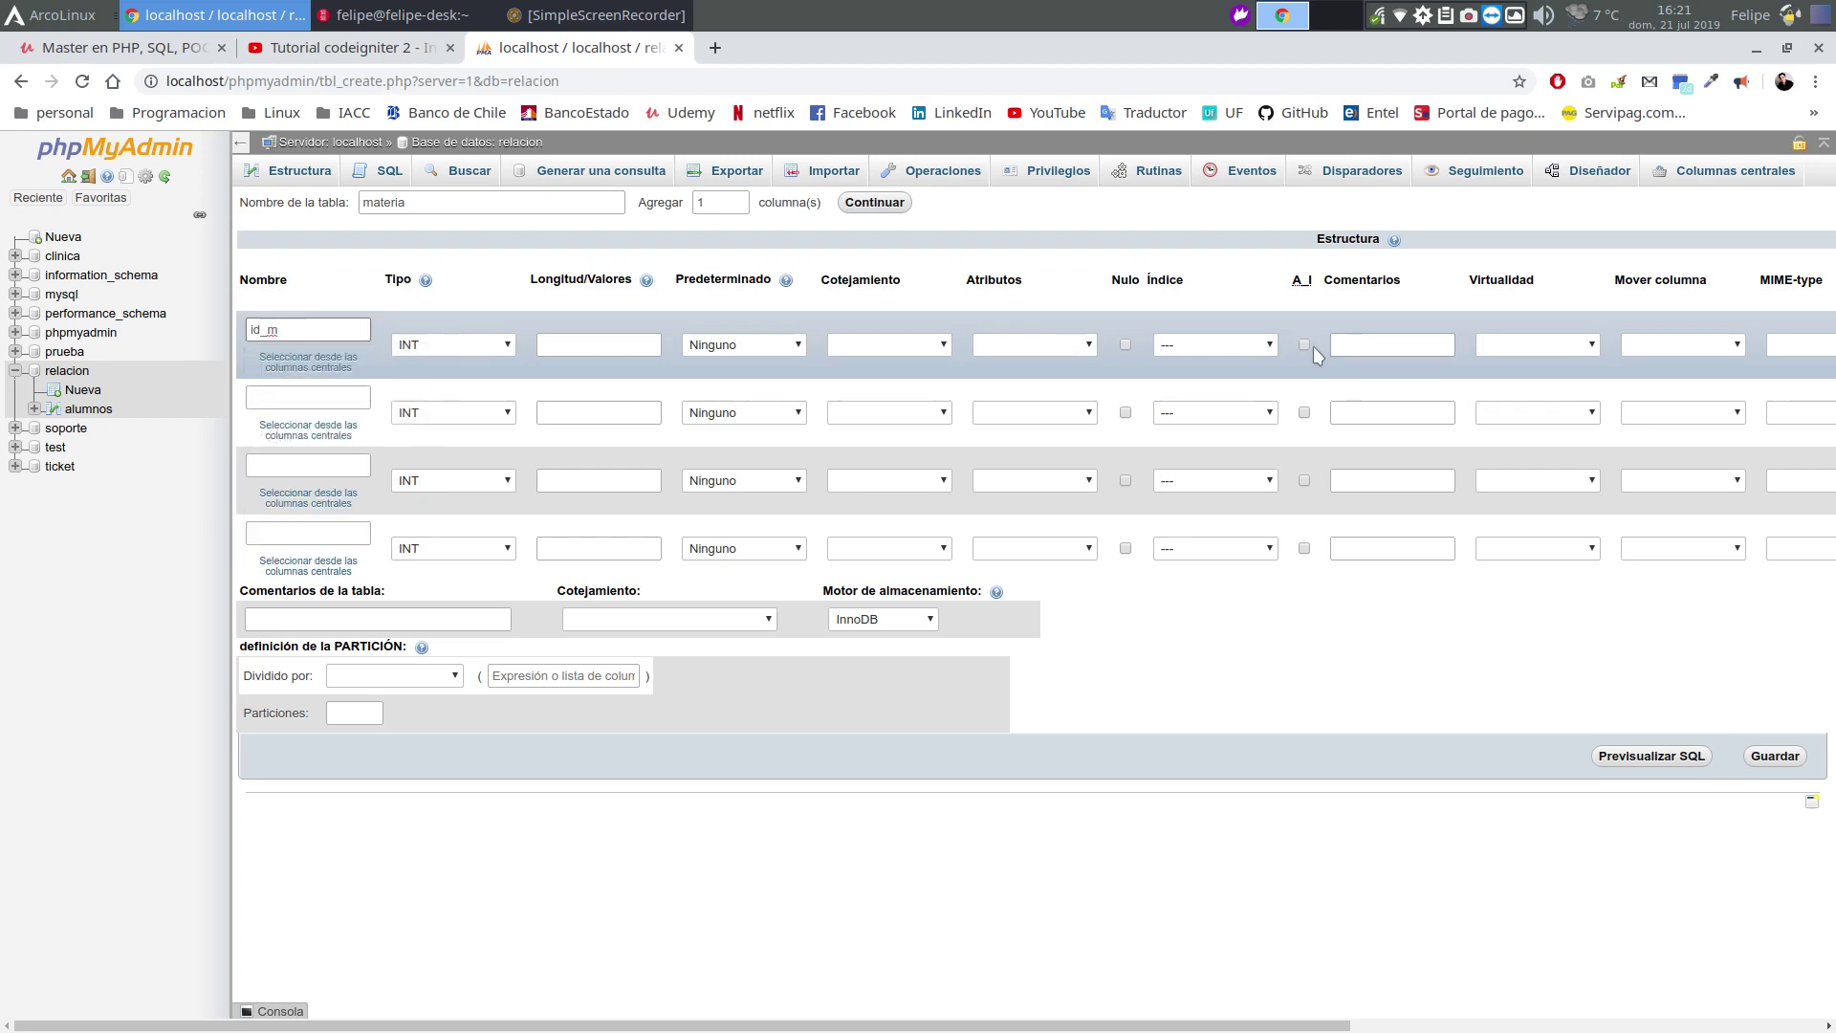
click(1307, 347)
click(982, 693)
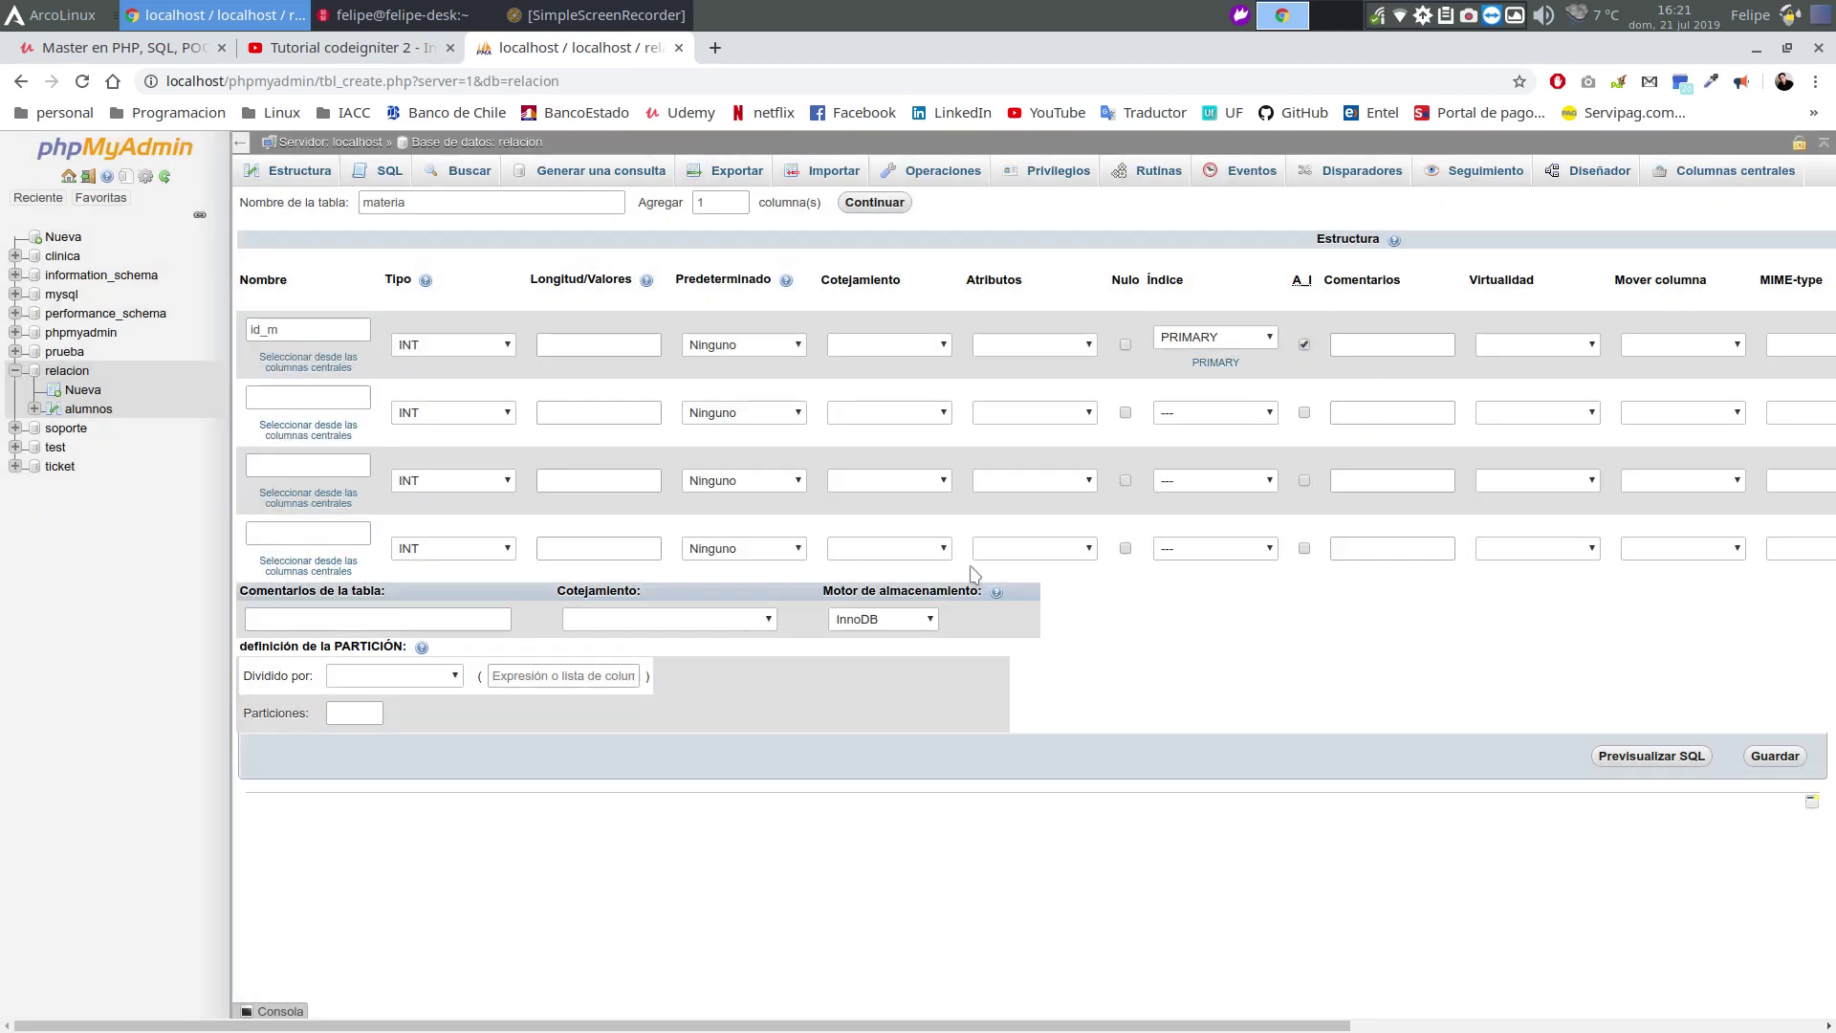
Name the second and third columns nombre_m and nombre_a
click(338, 399)
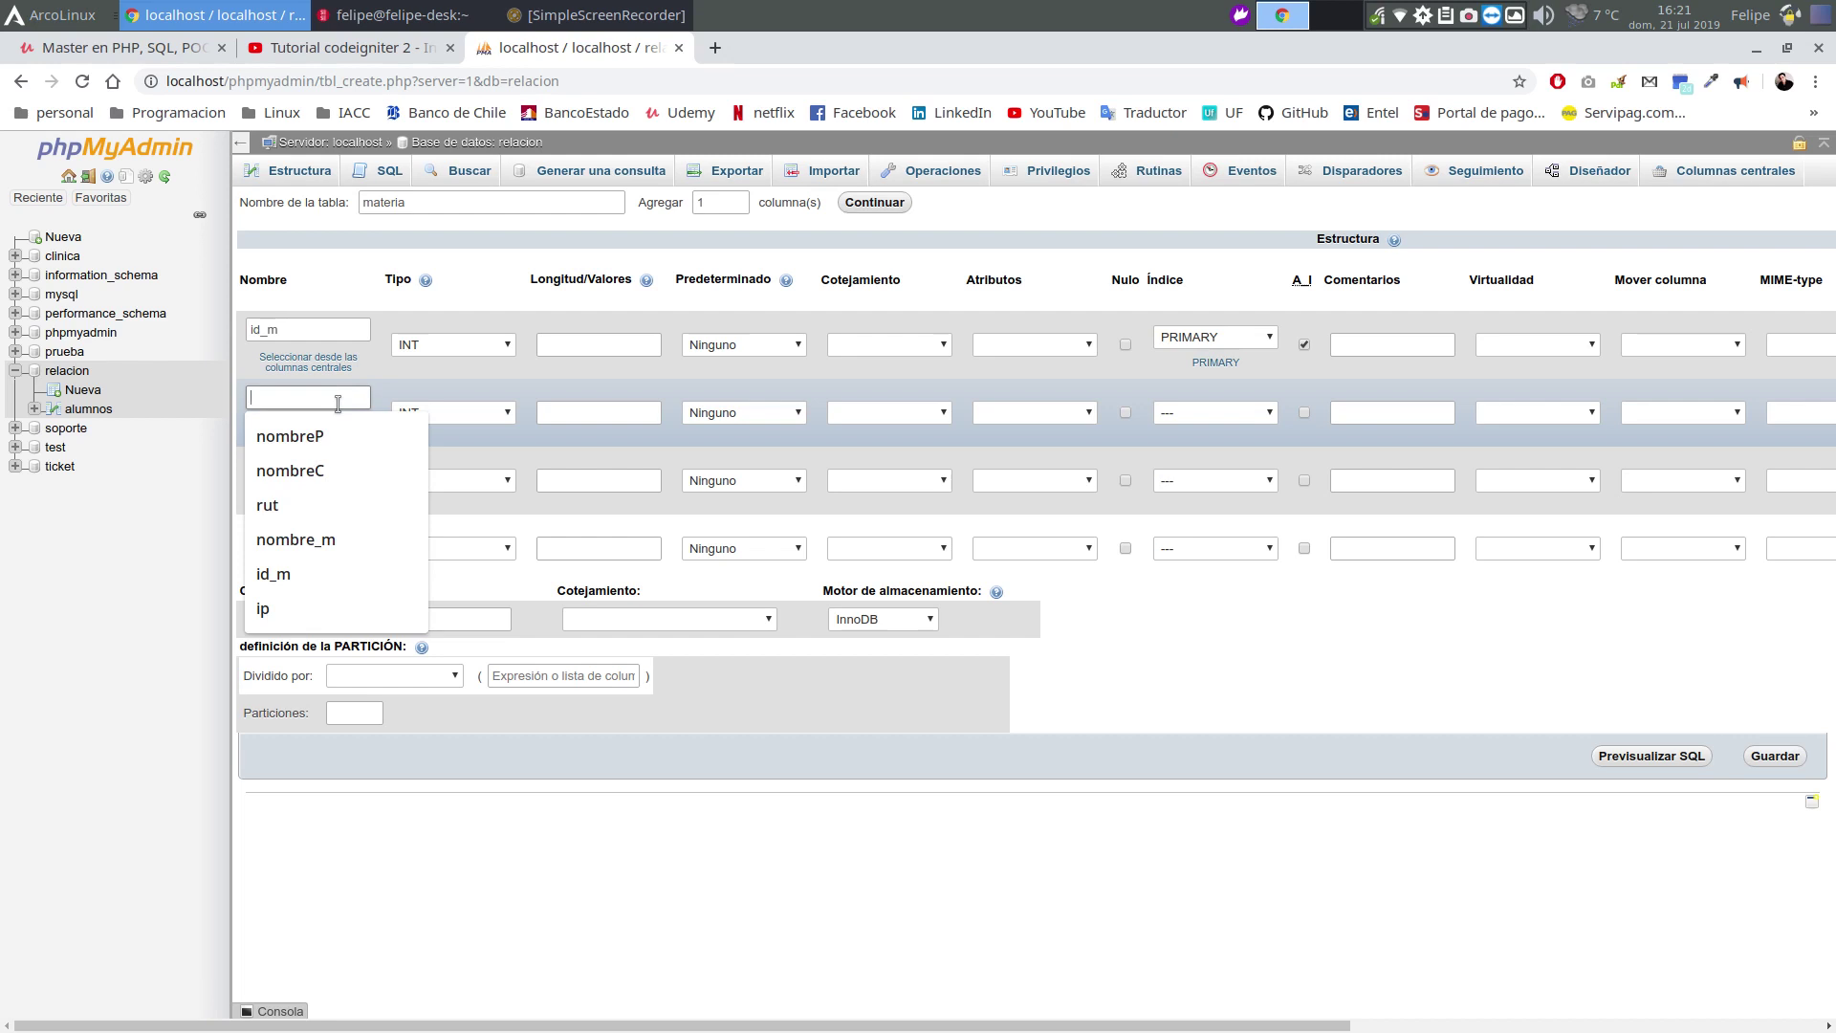
text(nombre_)
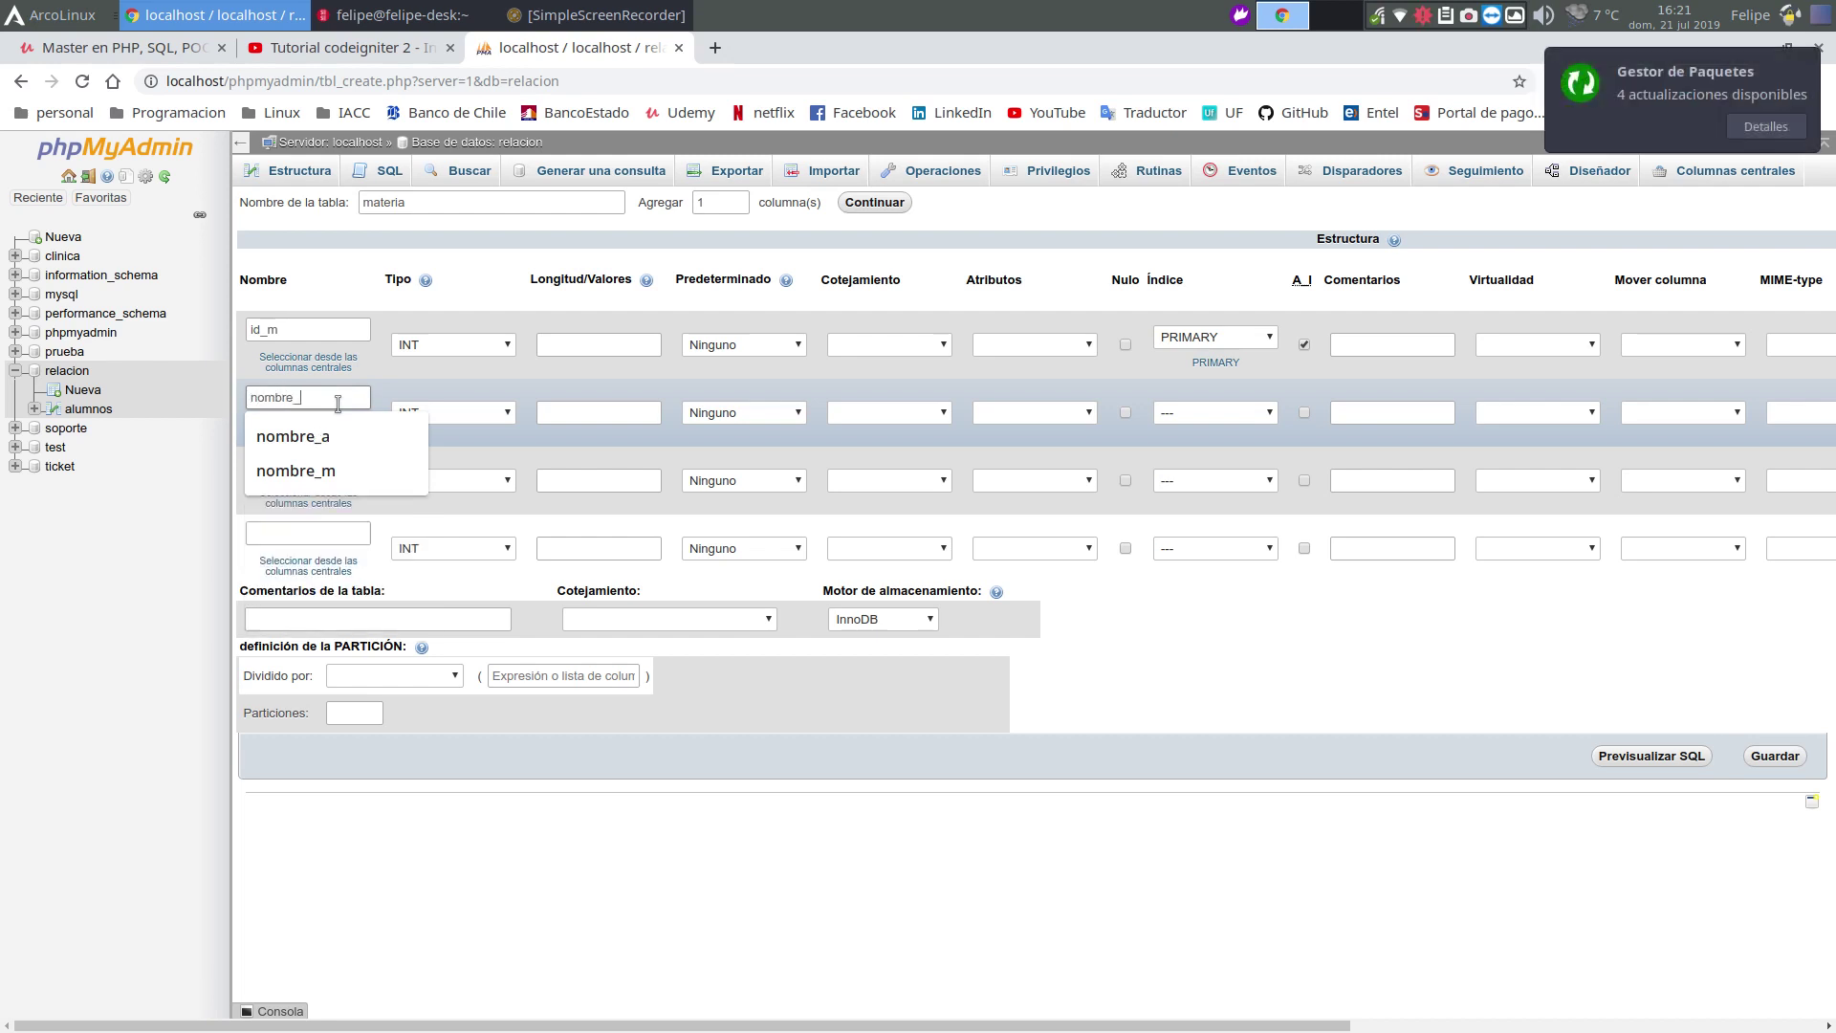
text(m)
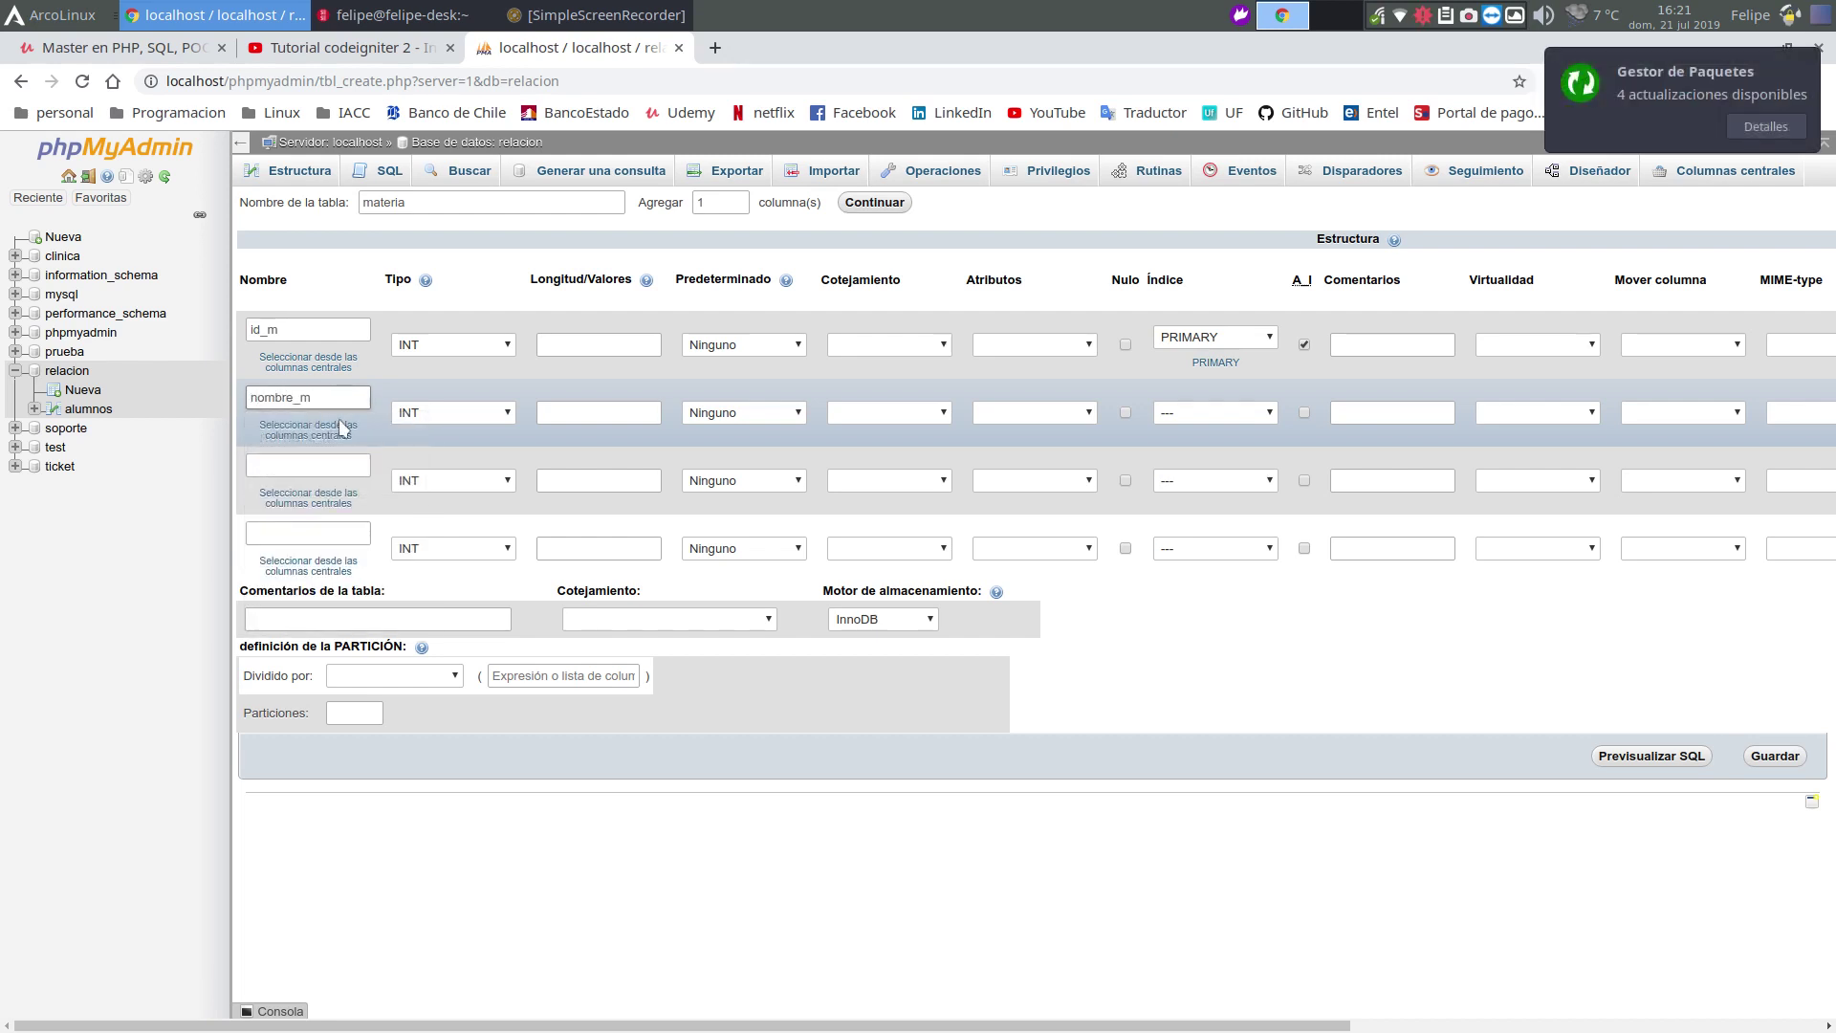
click(299, 465)
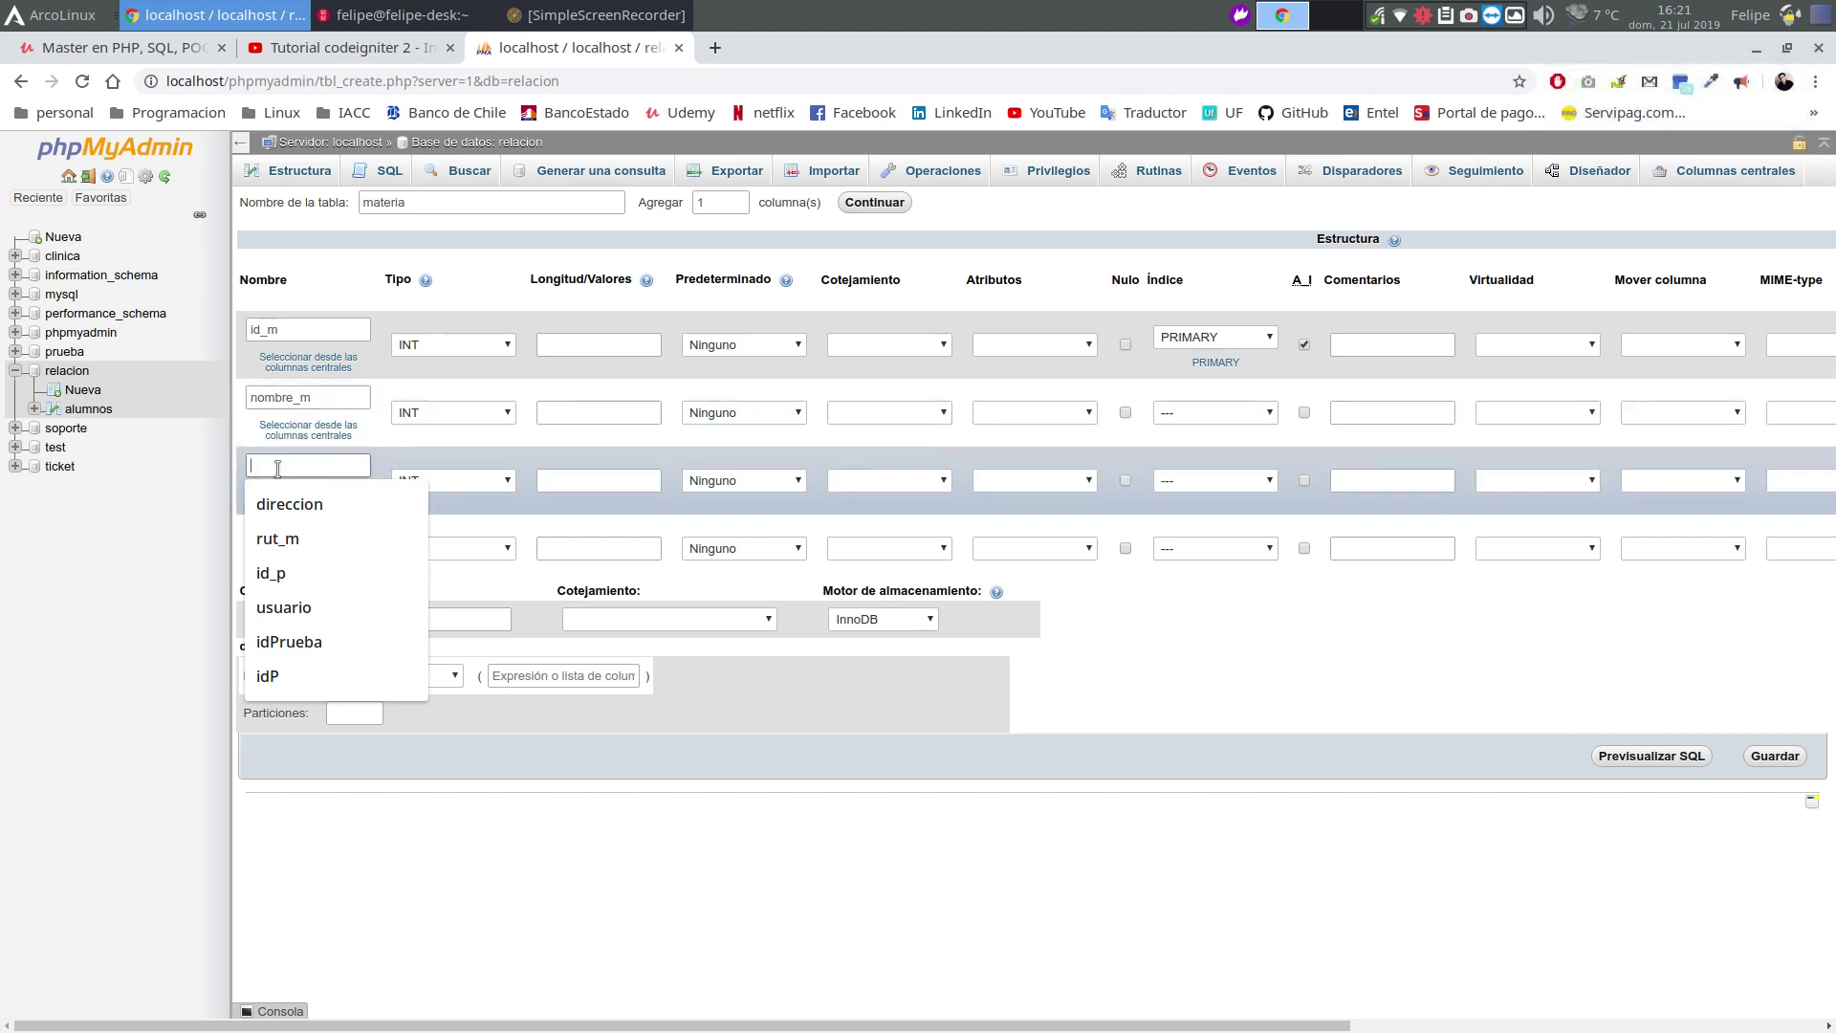
text(id)
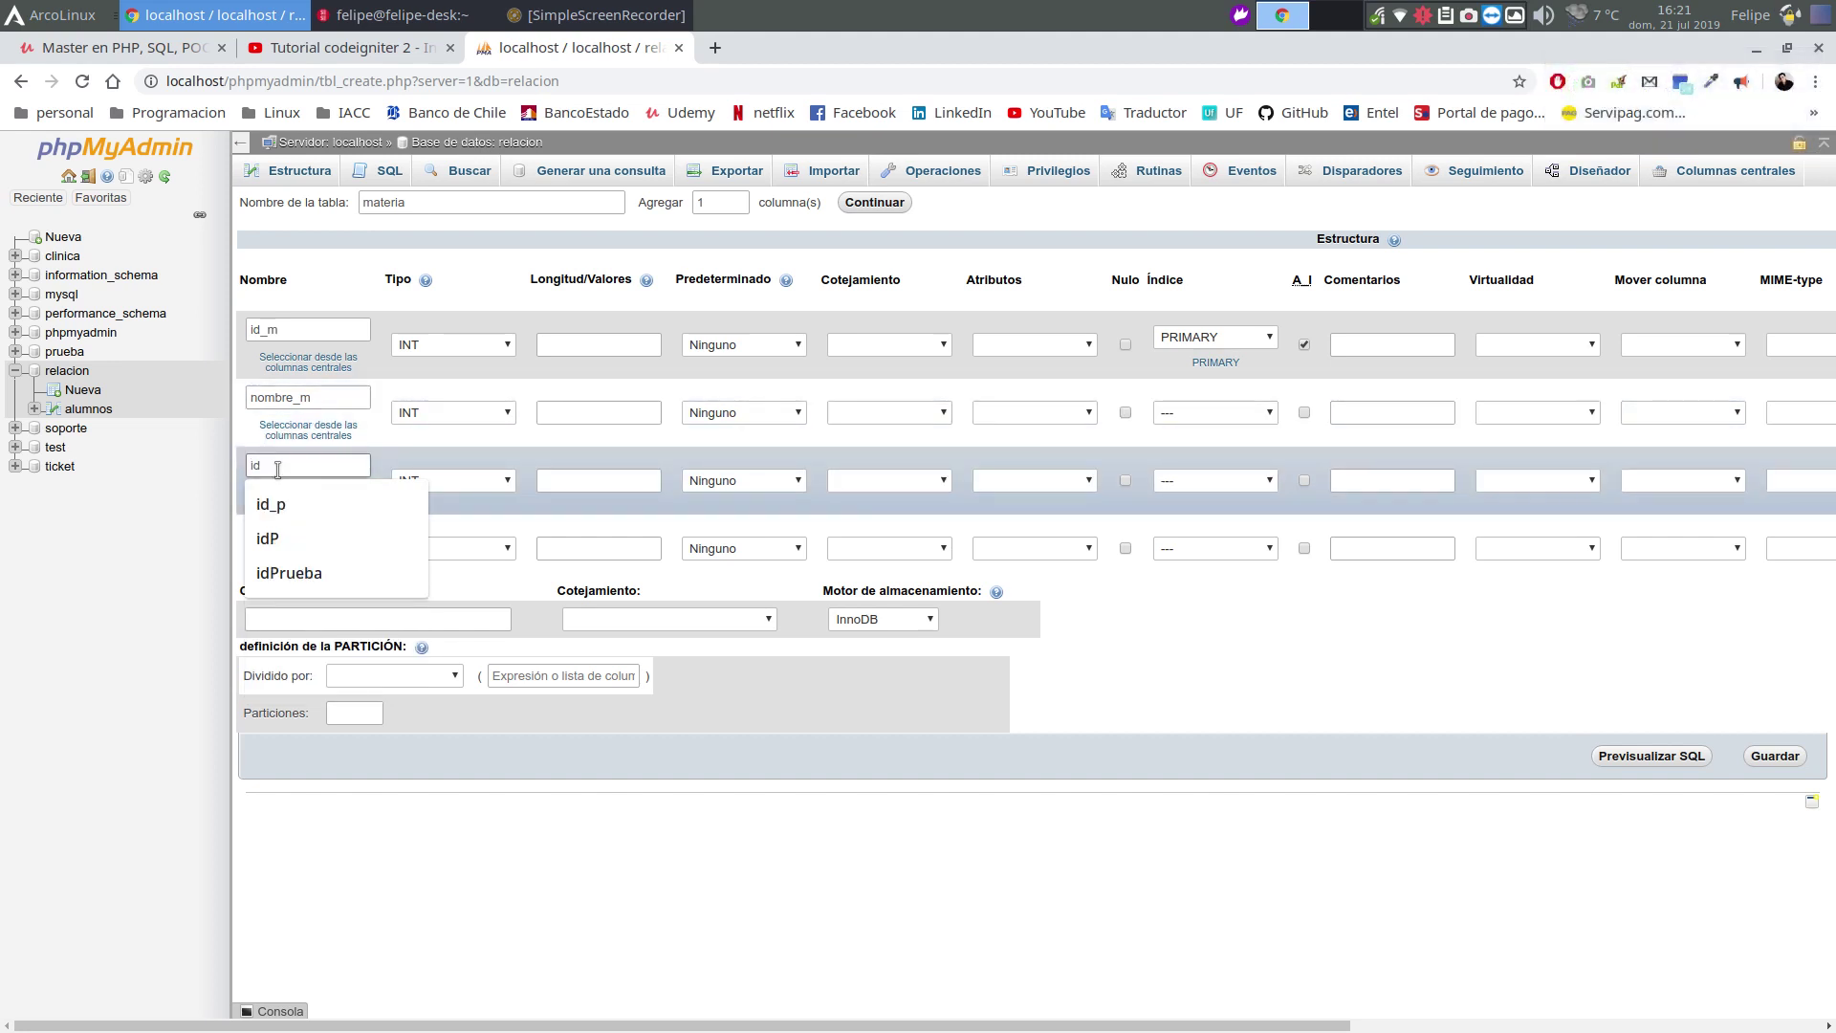
text(_a)
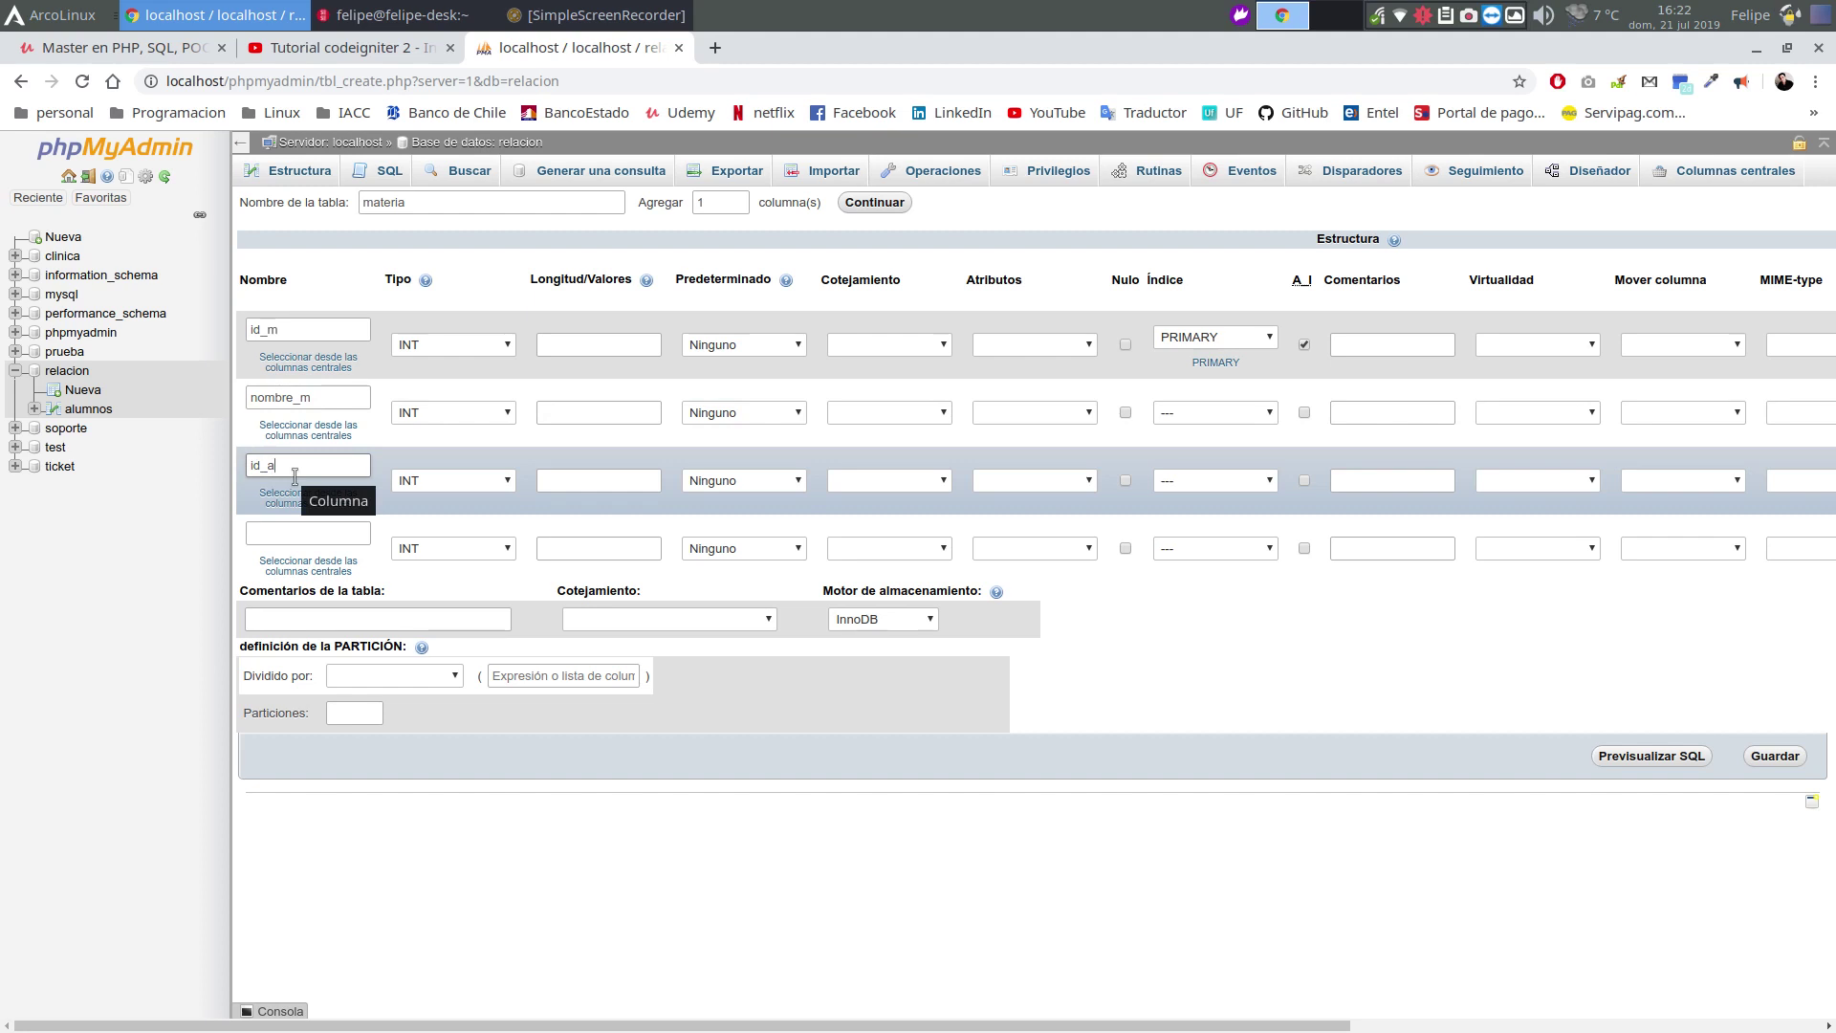
key(BackSpace)
key(BackSpace)
key(BackSpace)
key(BackSpace)
text(nombre)
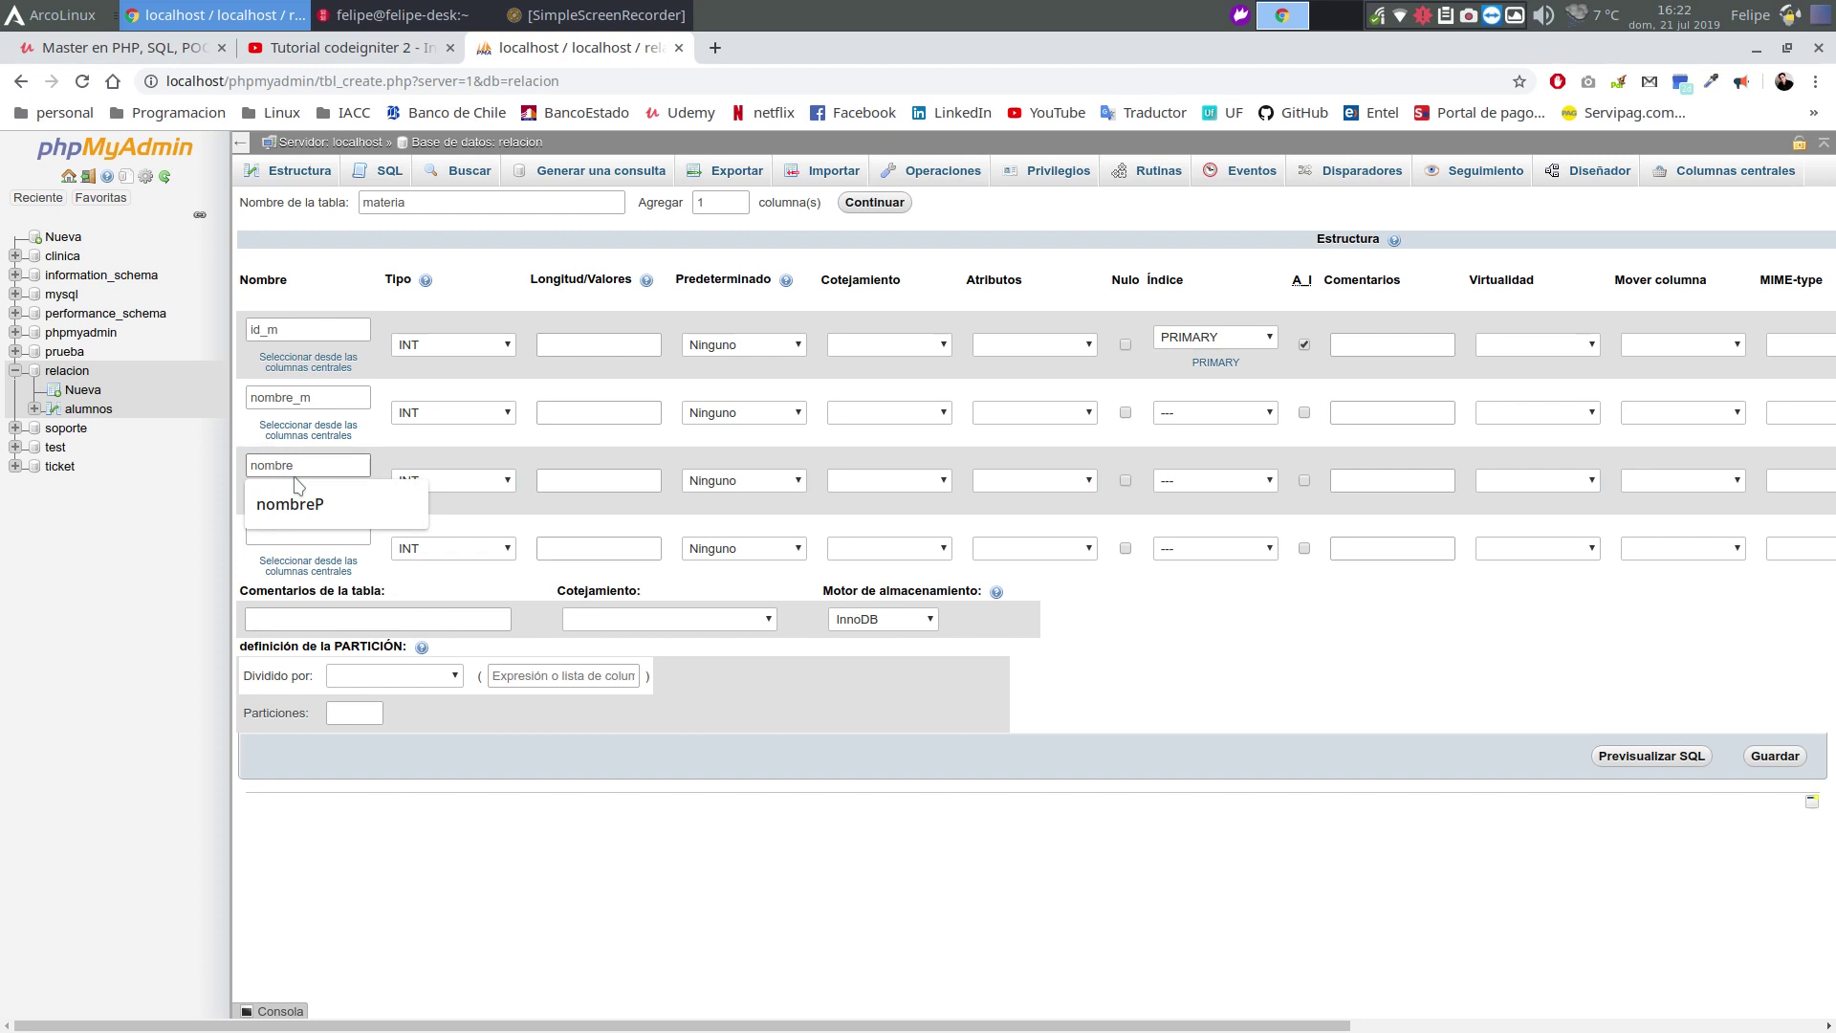
text(_a)
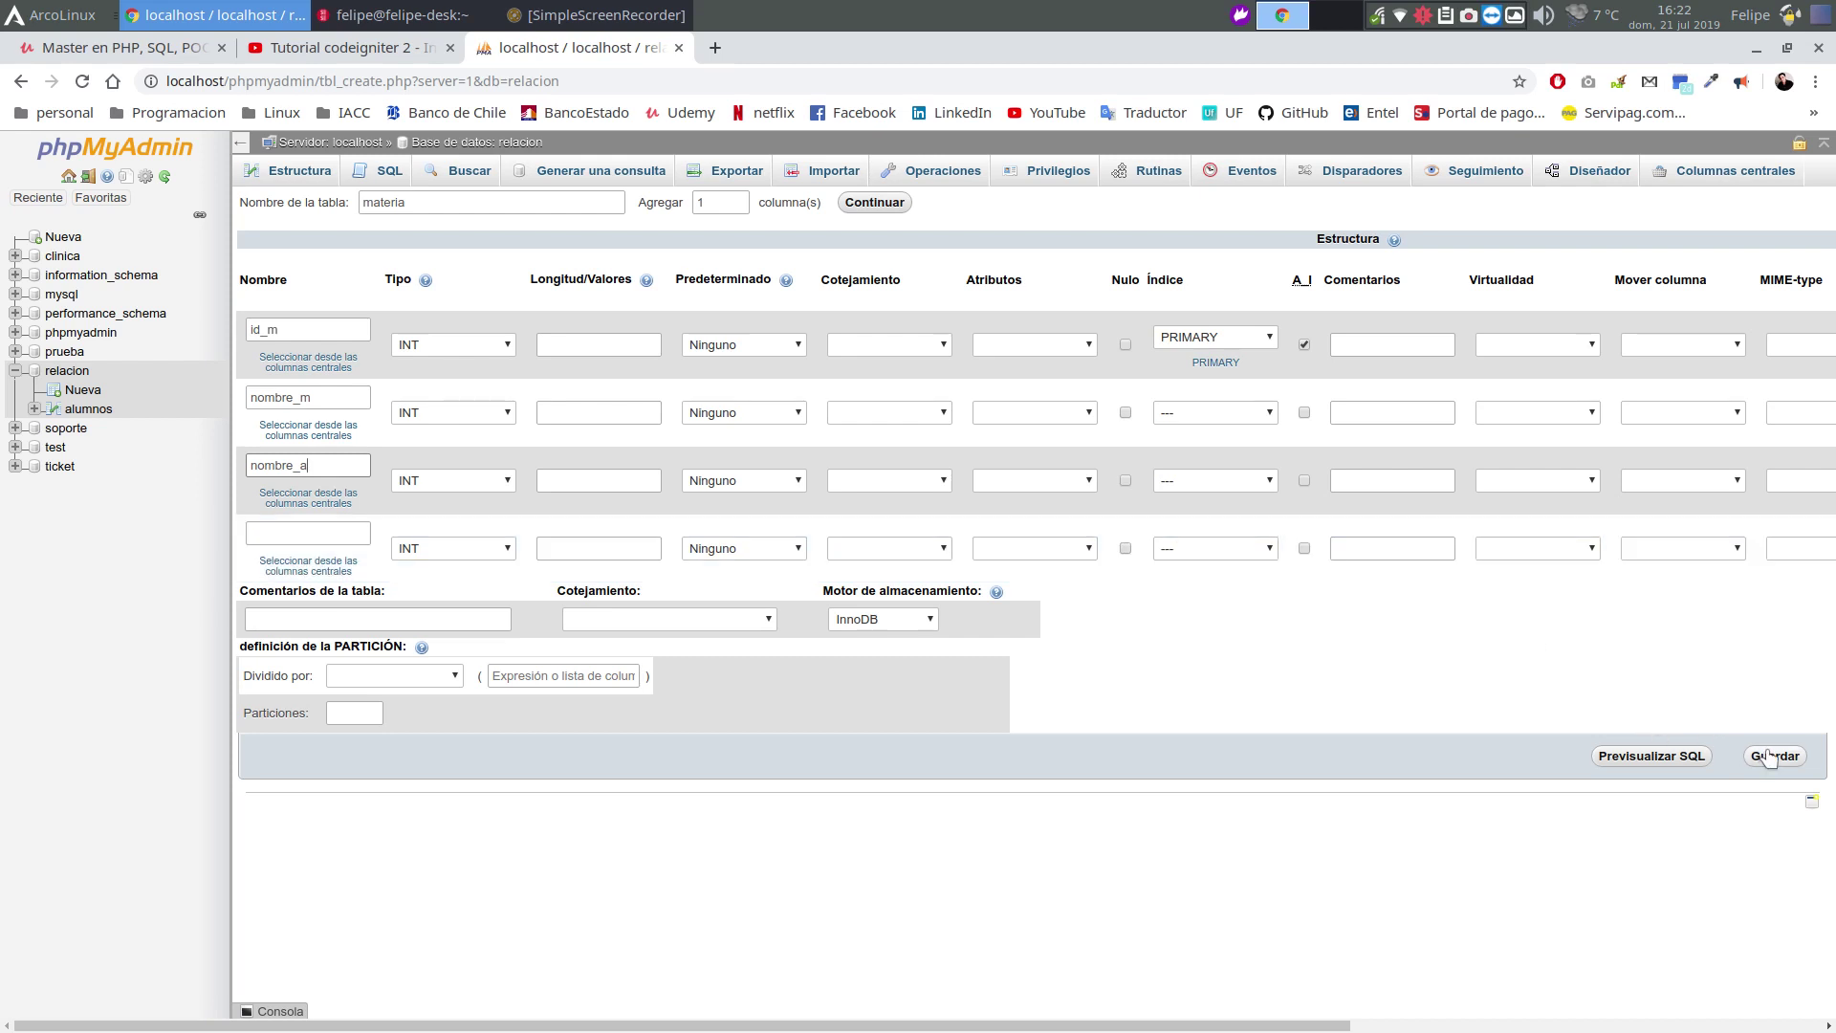
Make nombre_a VARCHAR(50), give nombre_m length 50, and save the materia table
click(467, 483)
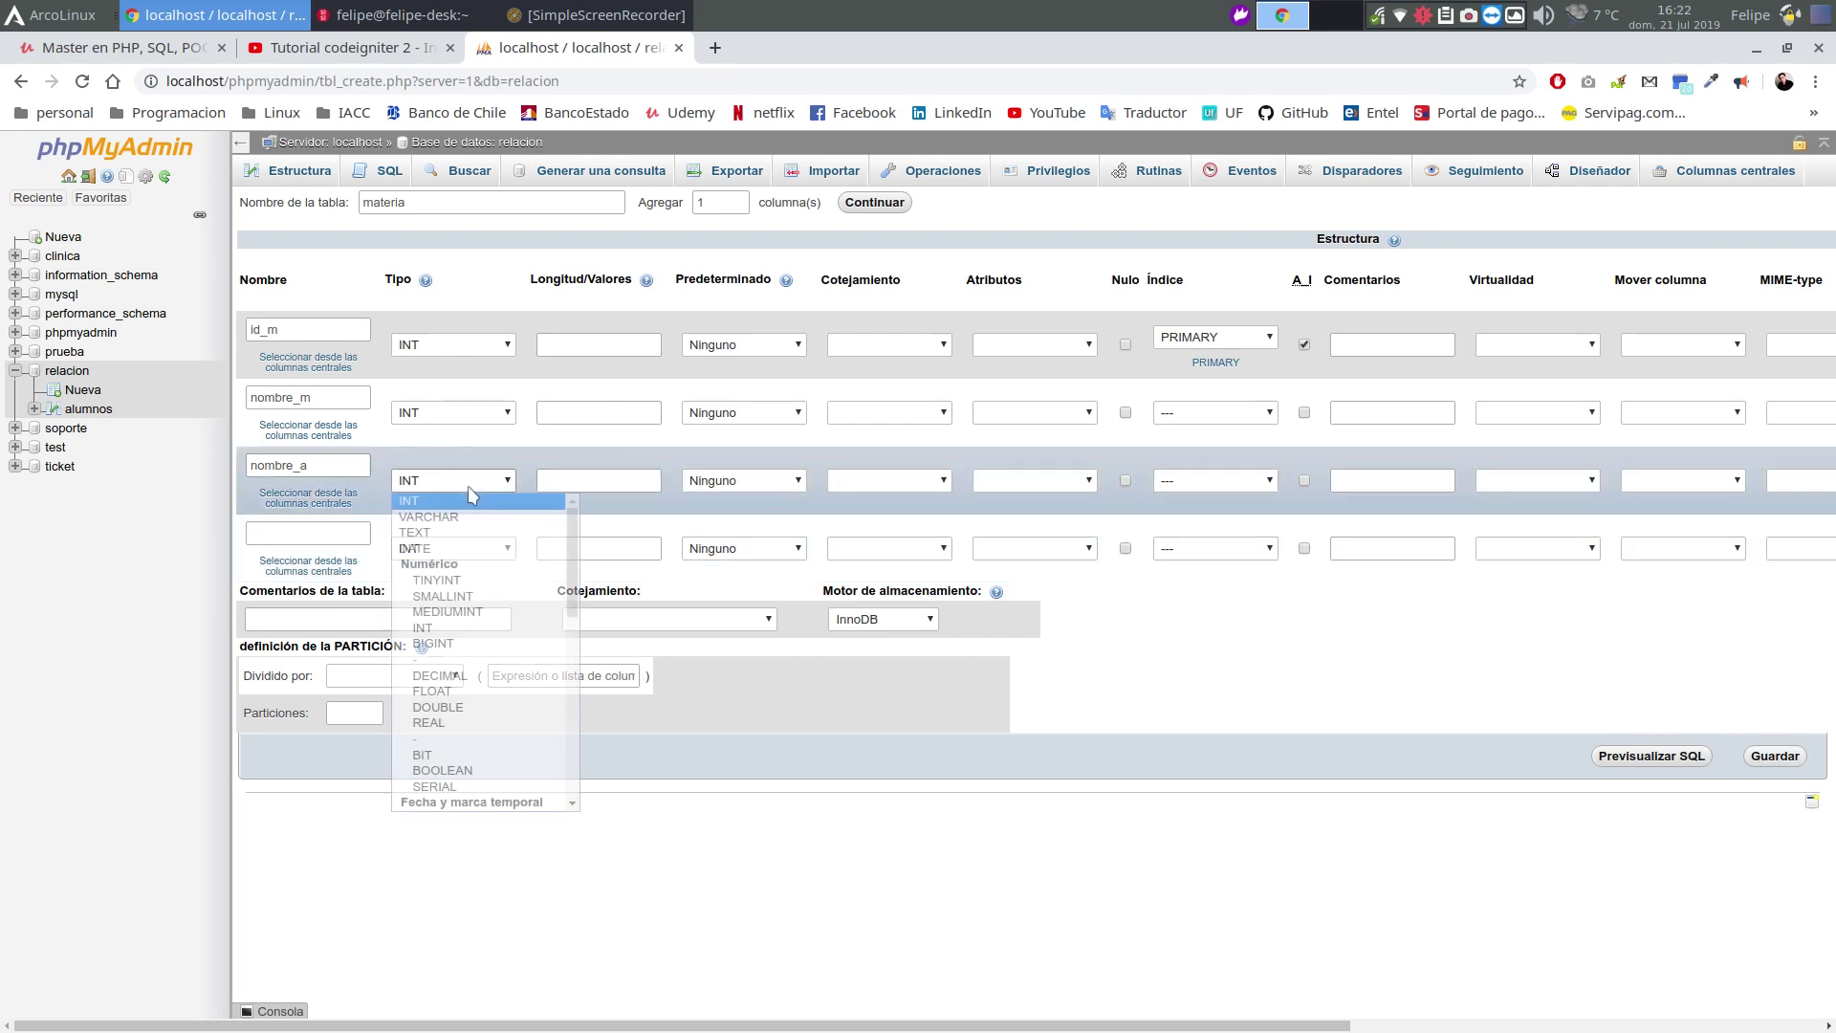
click(501, 517)
click(622, 480)
text(50)
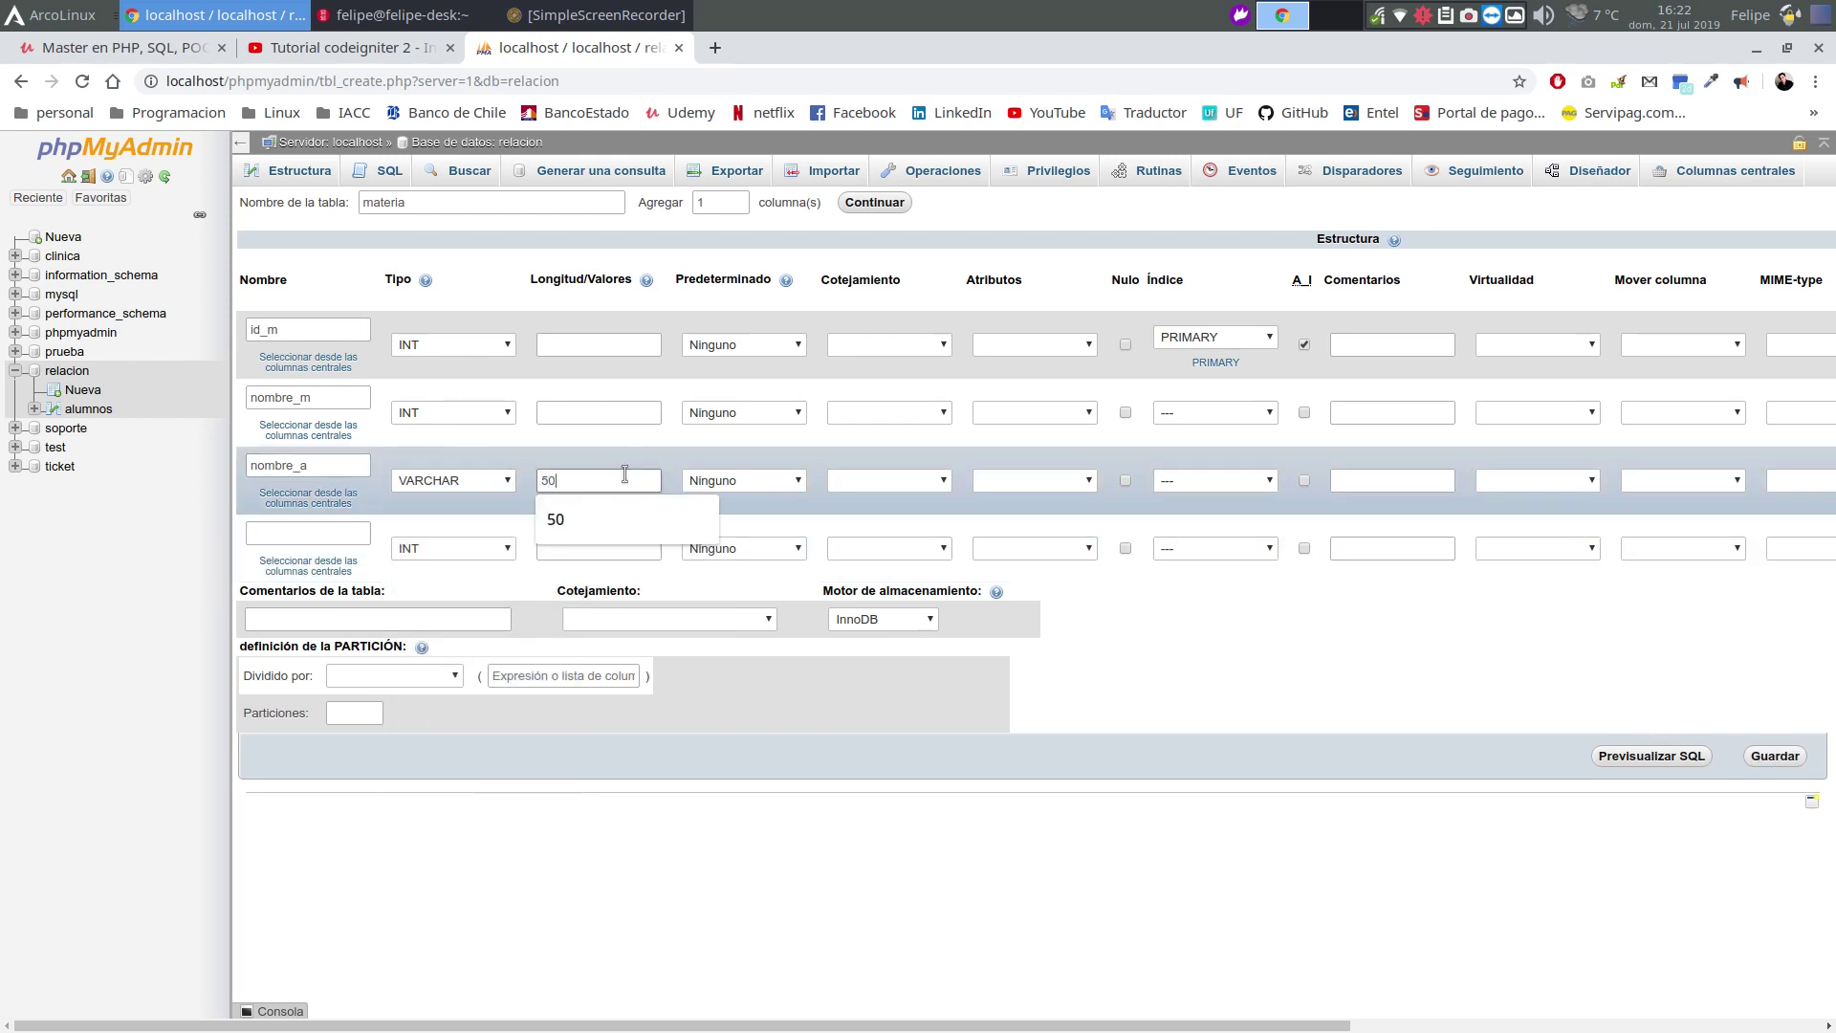
click(599, 413)
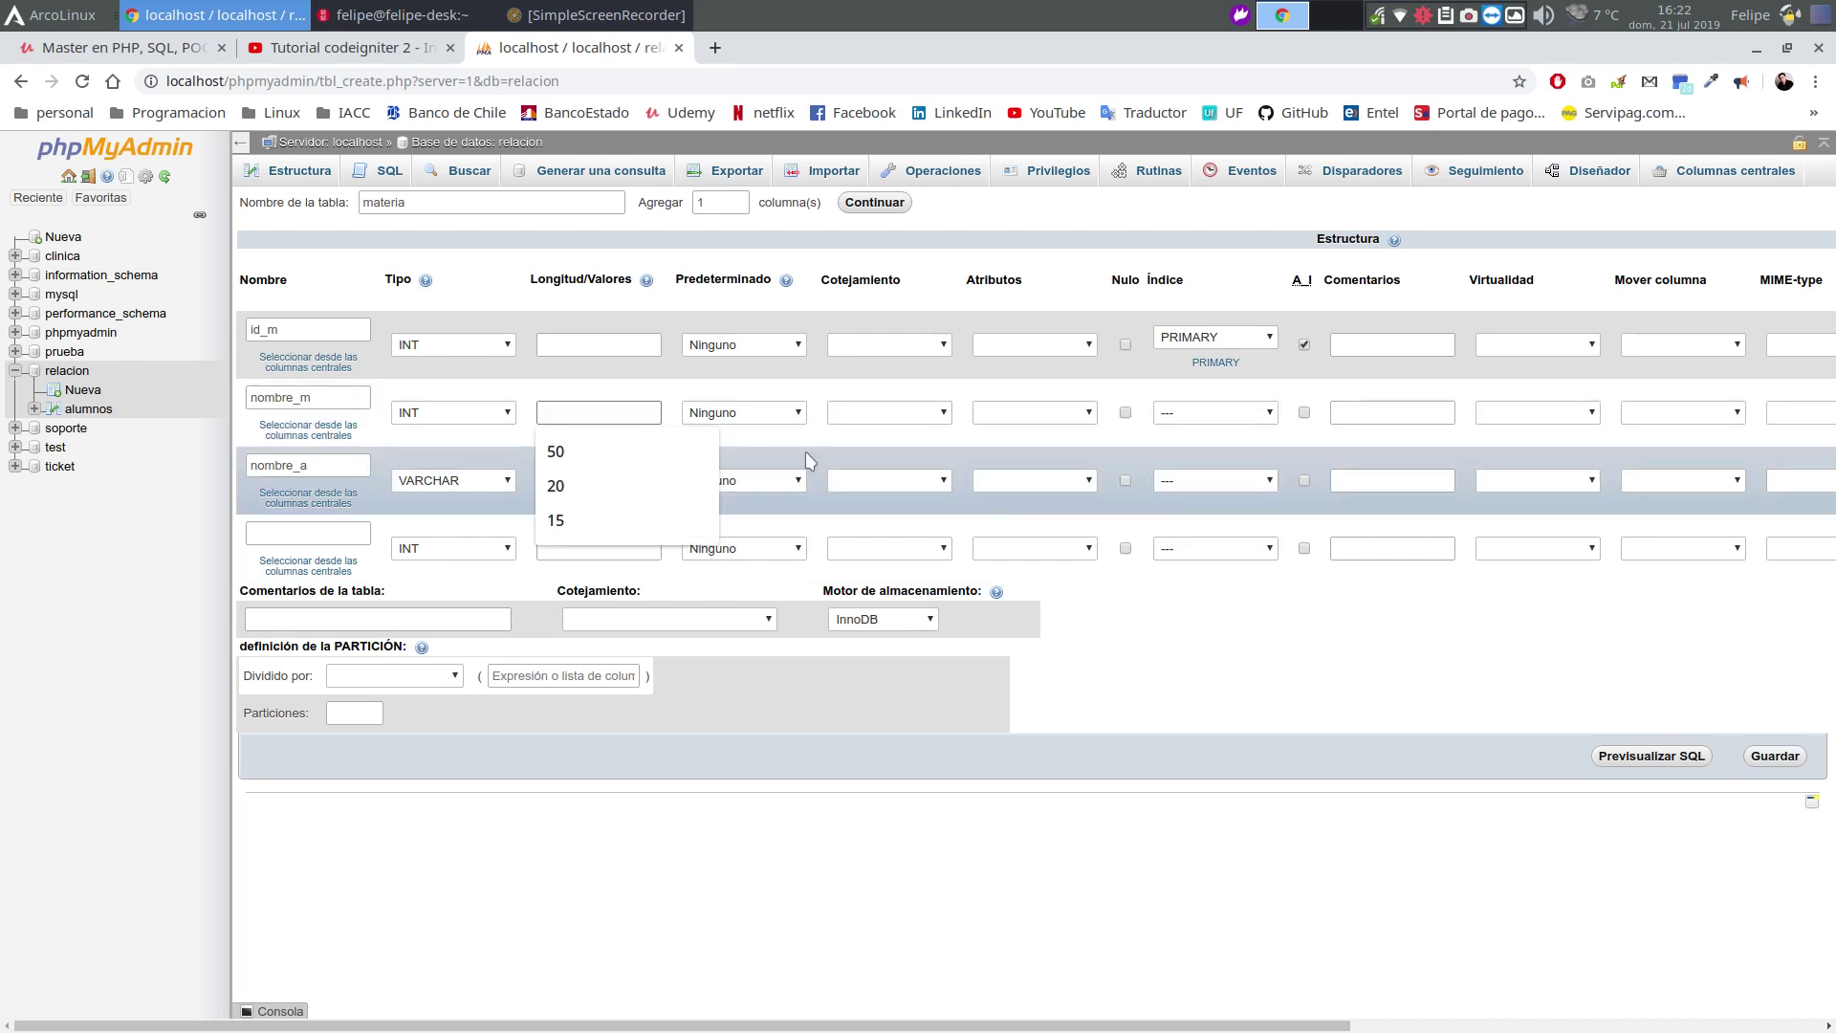
text(50)
click(1260, 650)
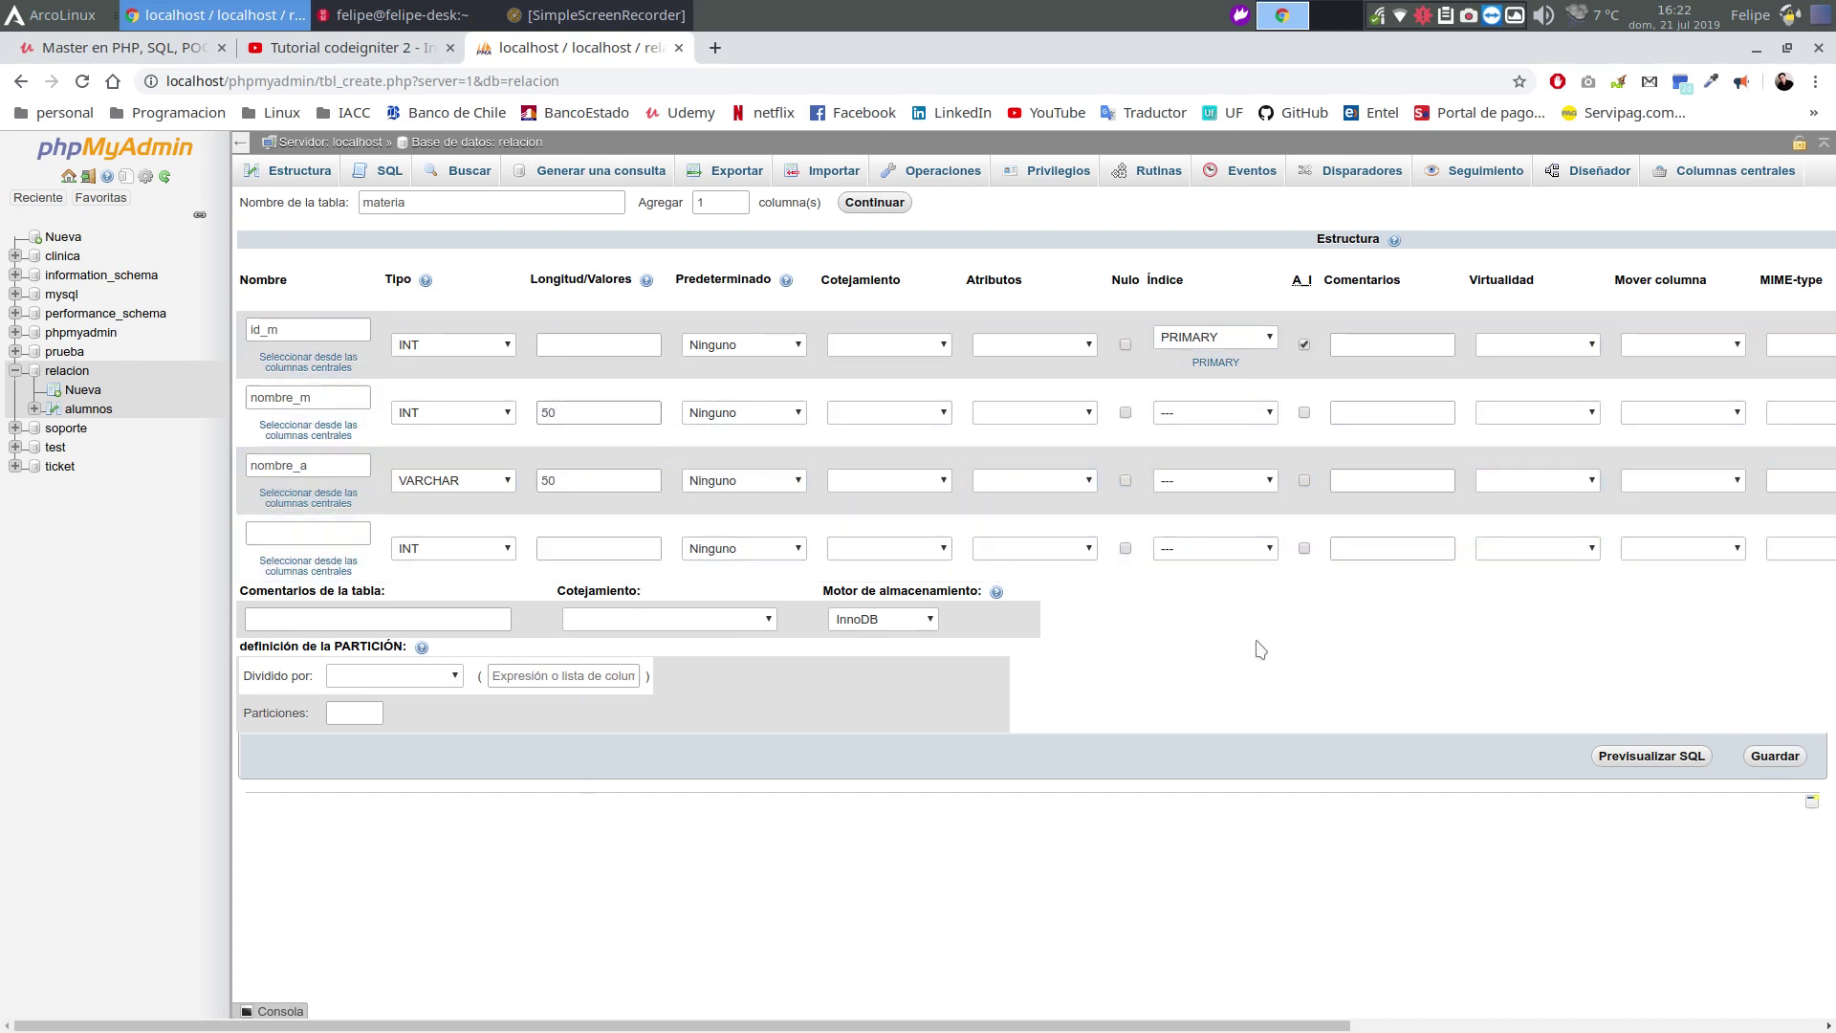
click(1774, 758)
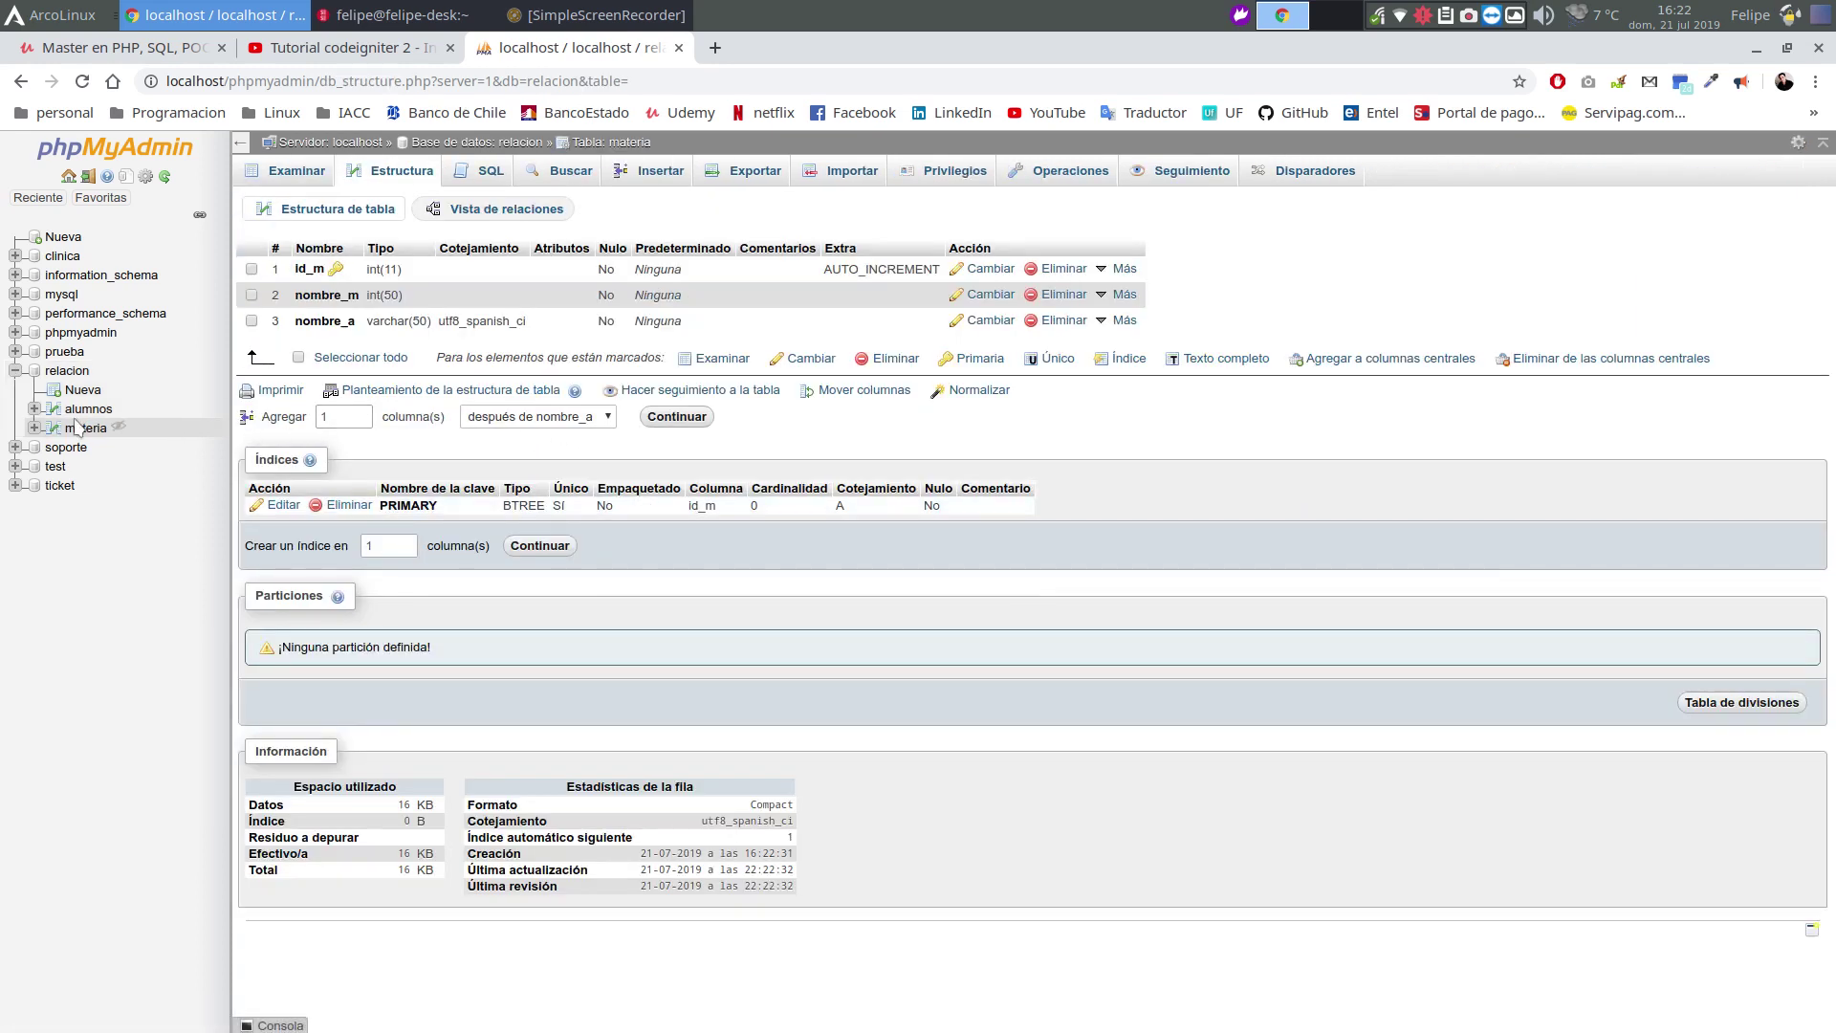
Check alumnos and materia have no rows by switching between their browse and structure views
click(88, 408)
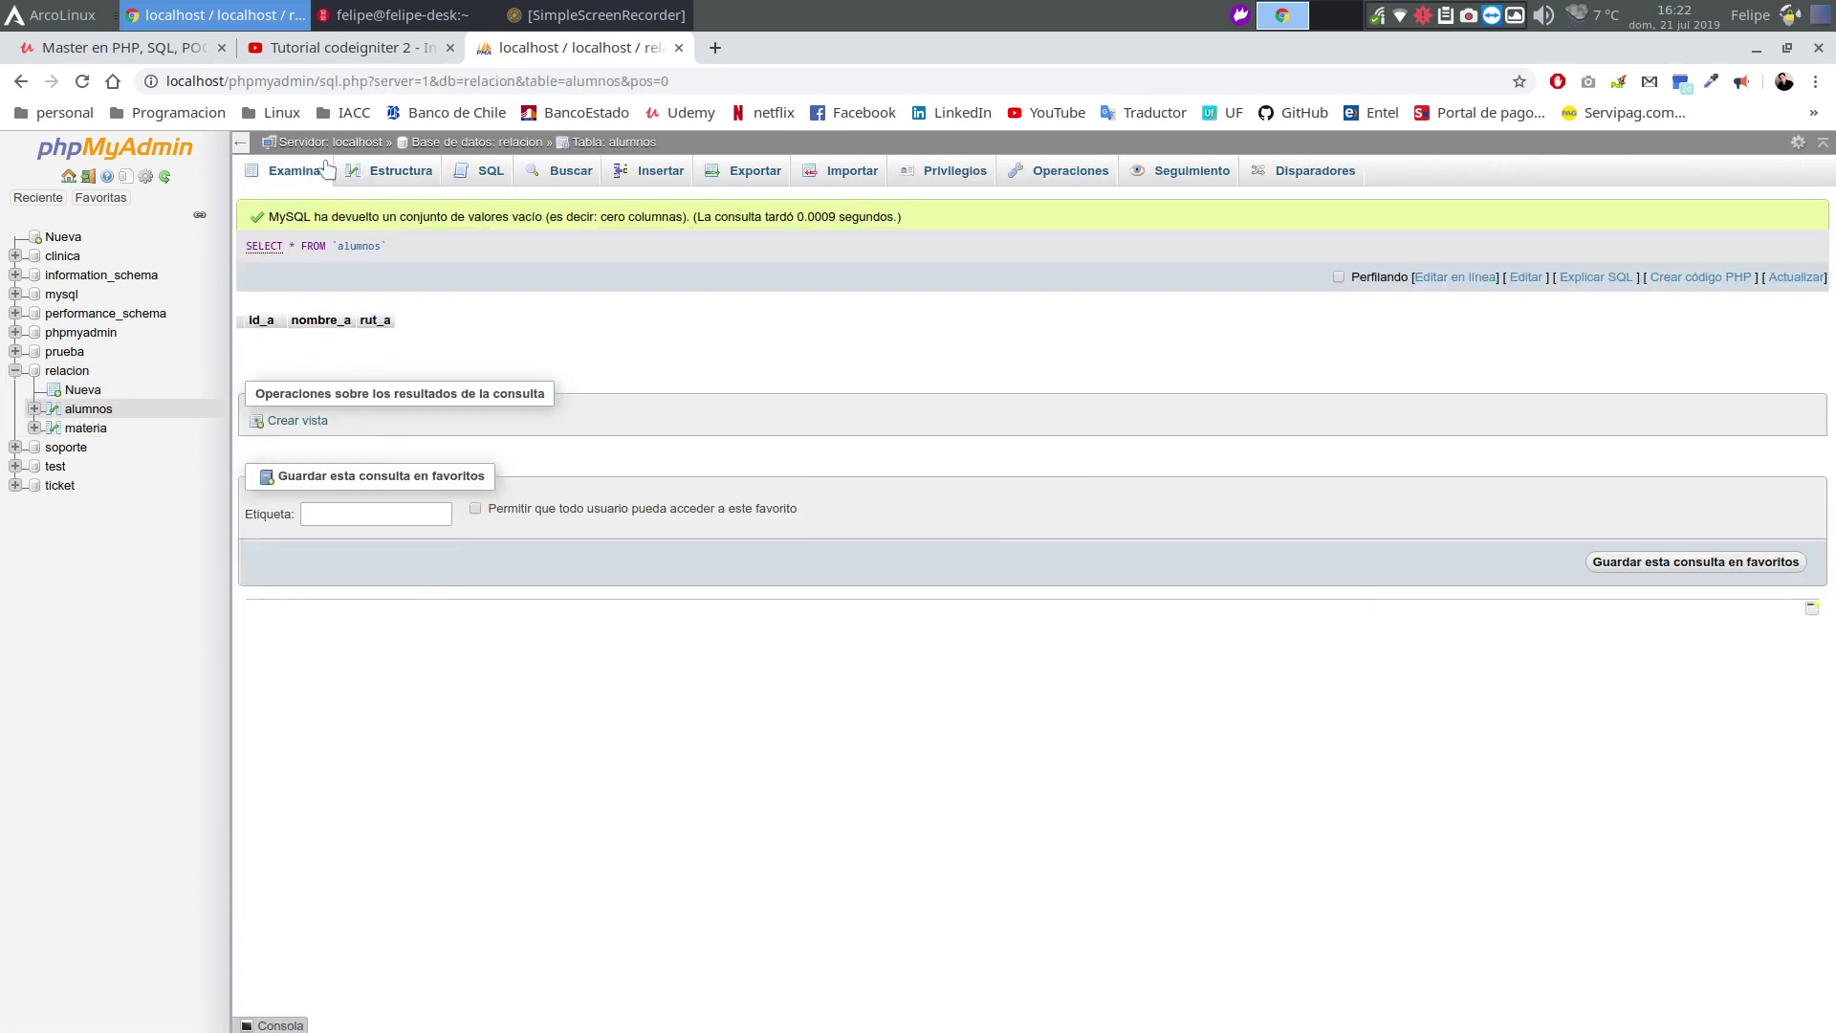
click(327, 170)
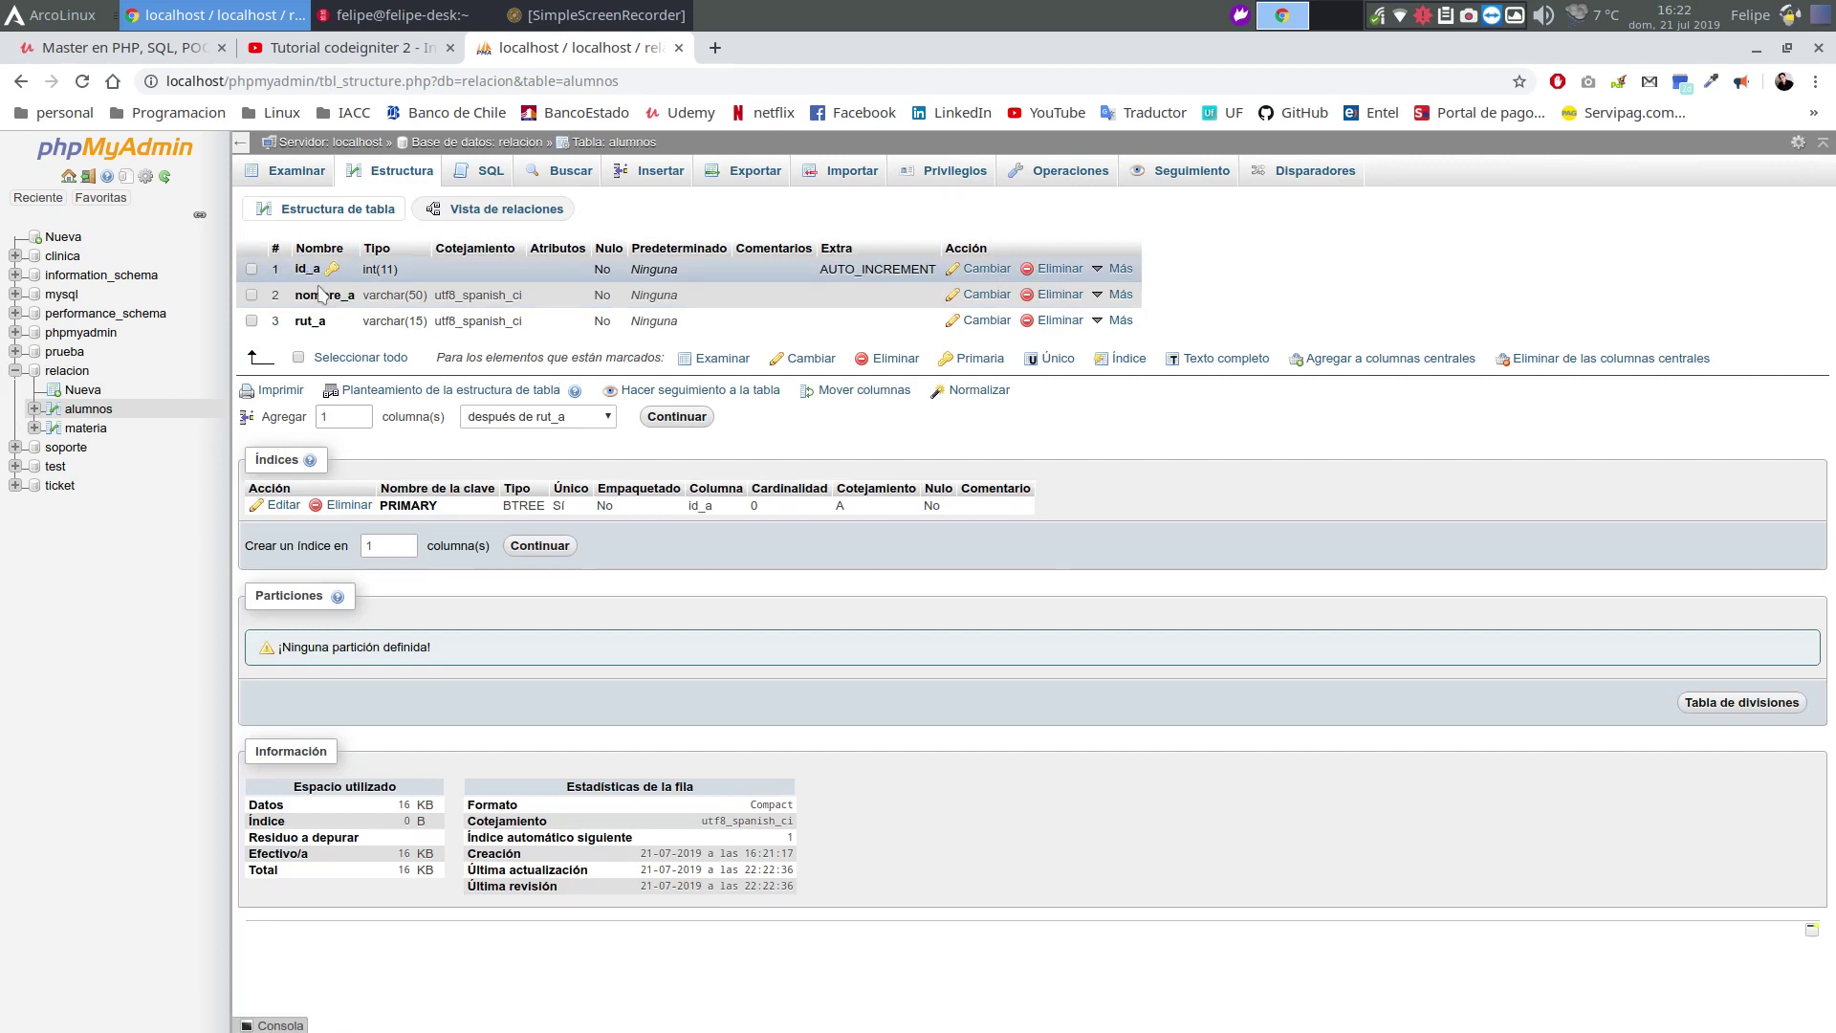
click(86, 428)
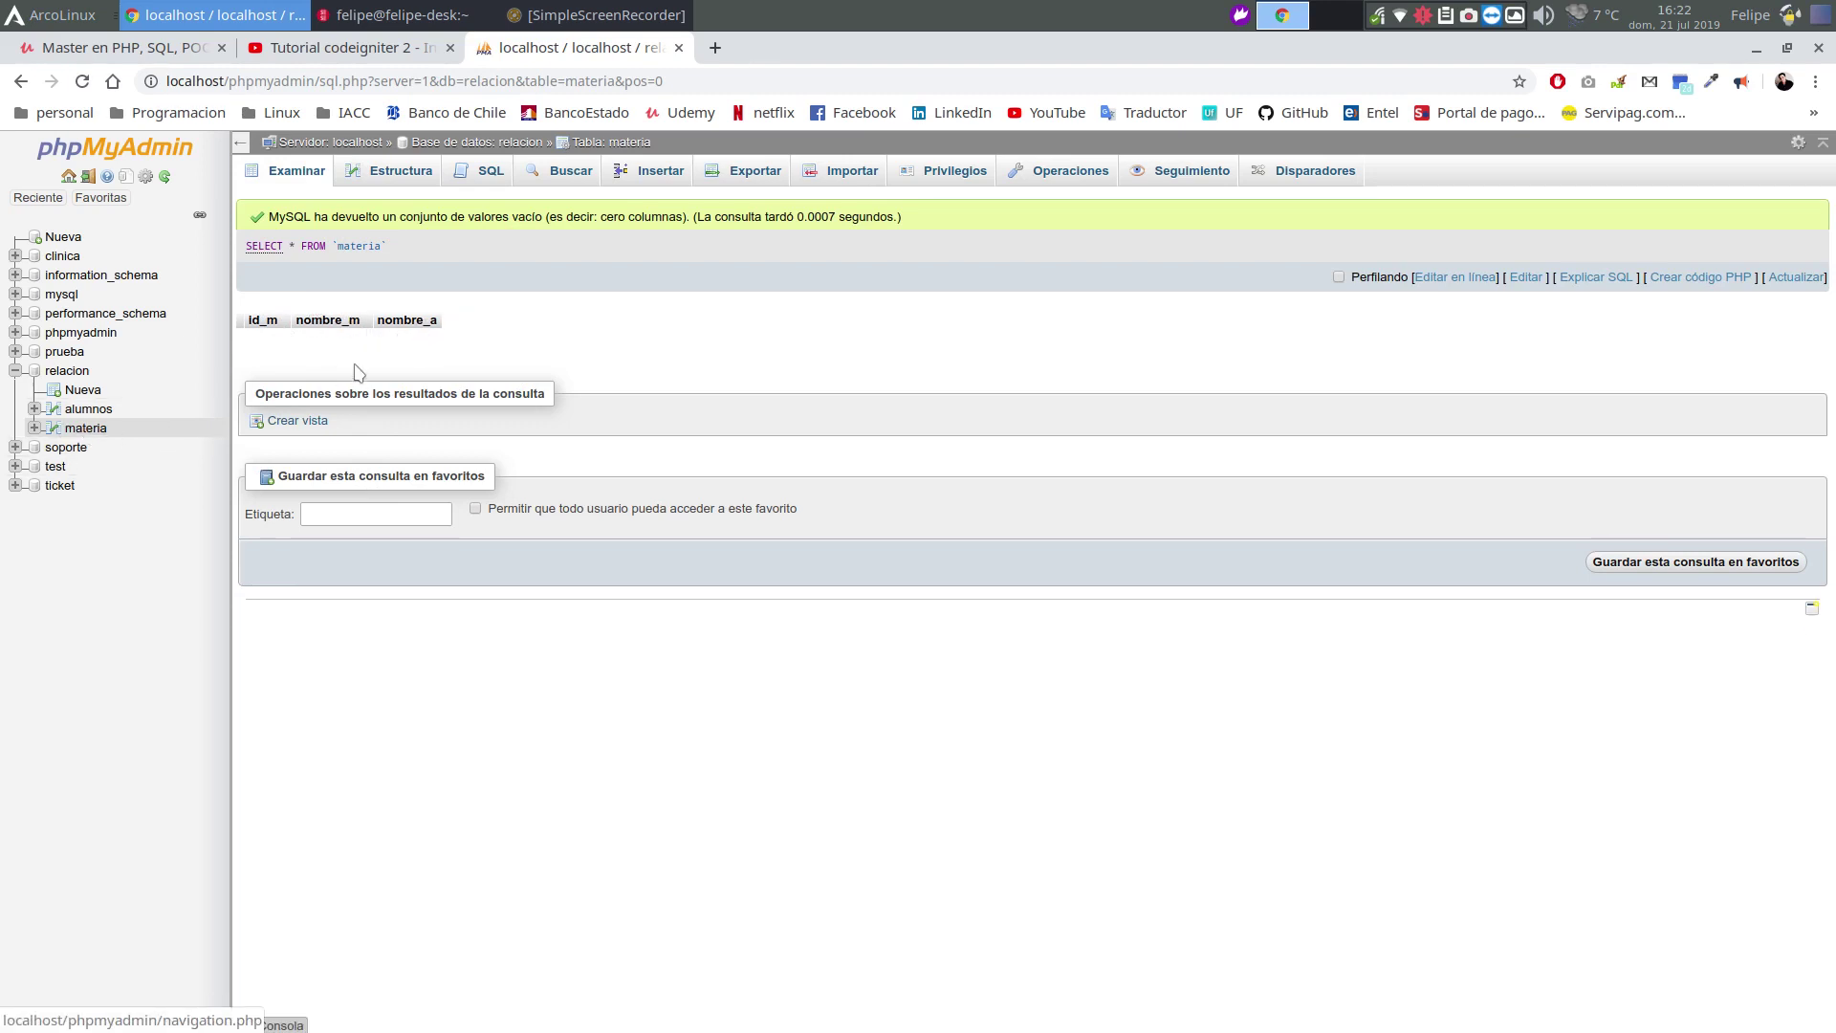
click(91, 427)
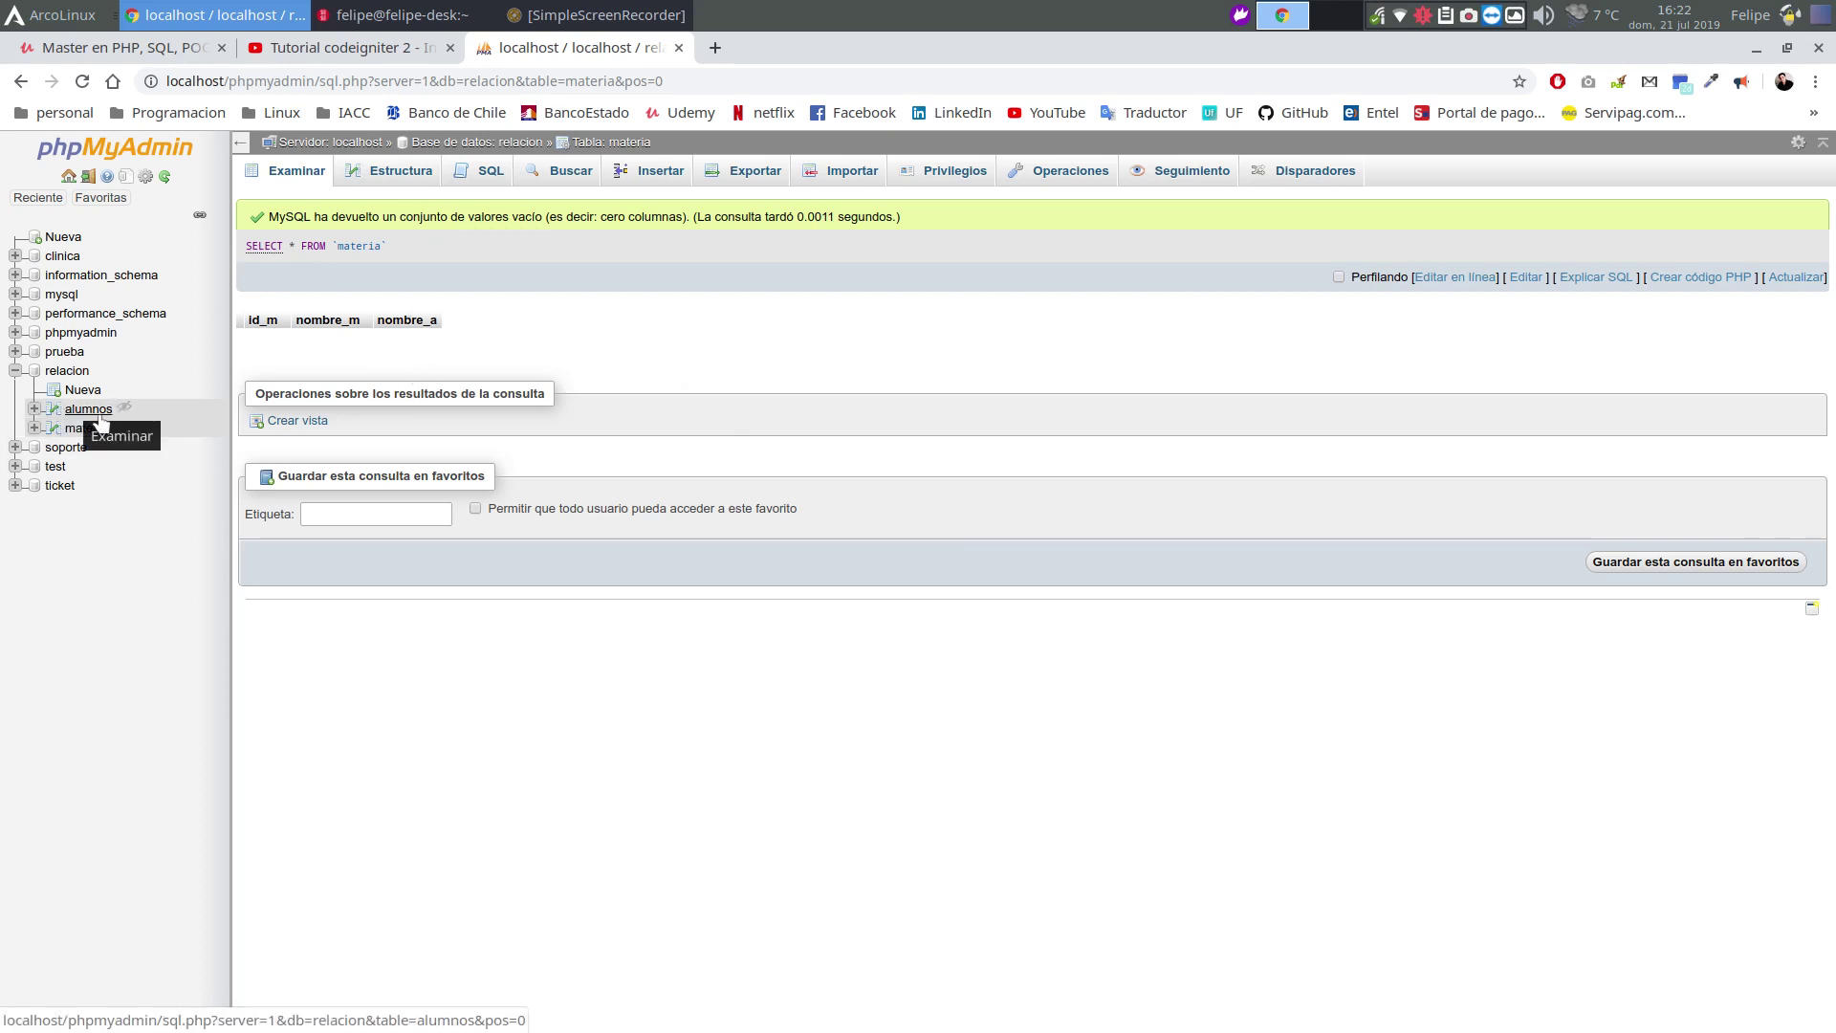
click(88, 428)
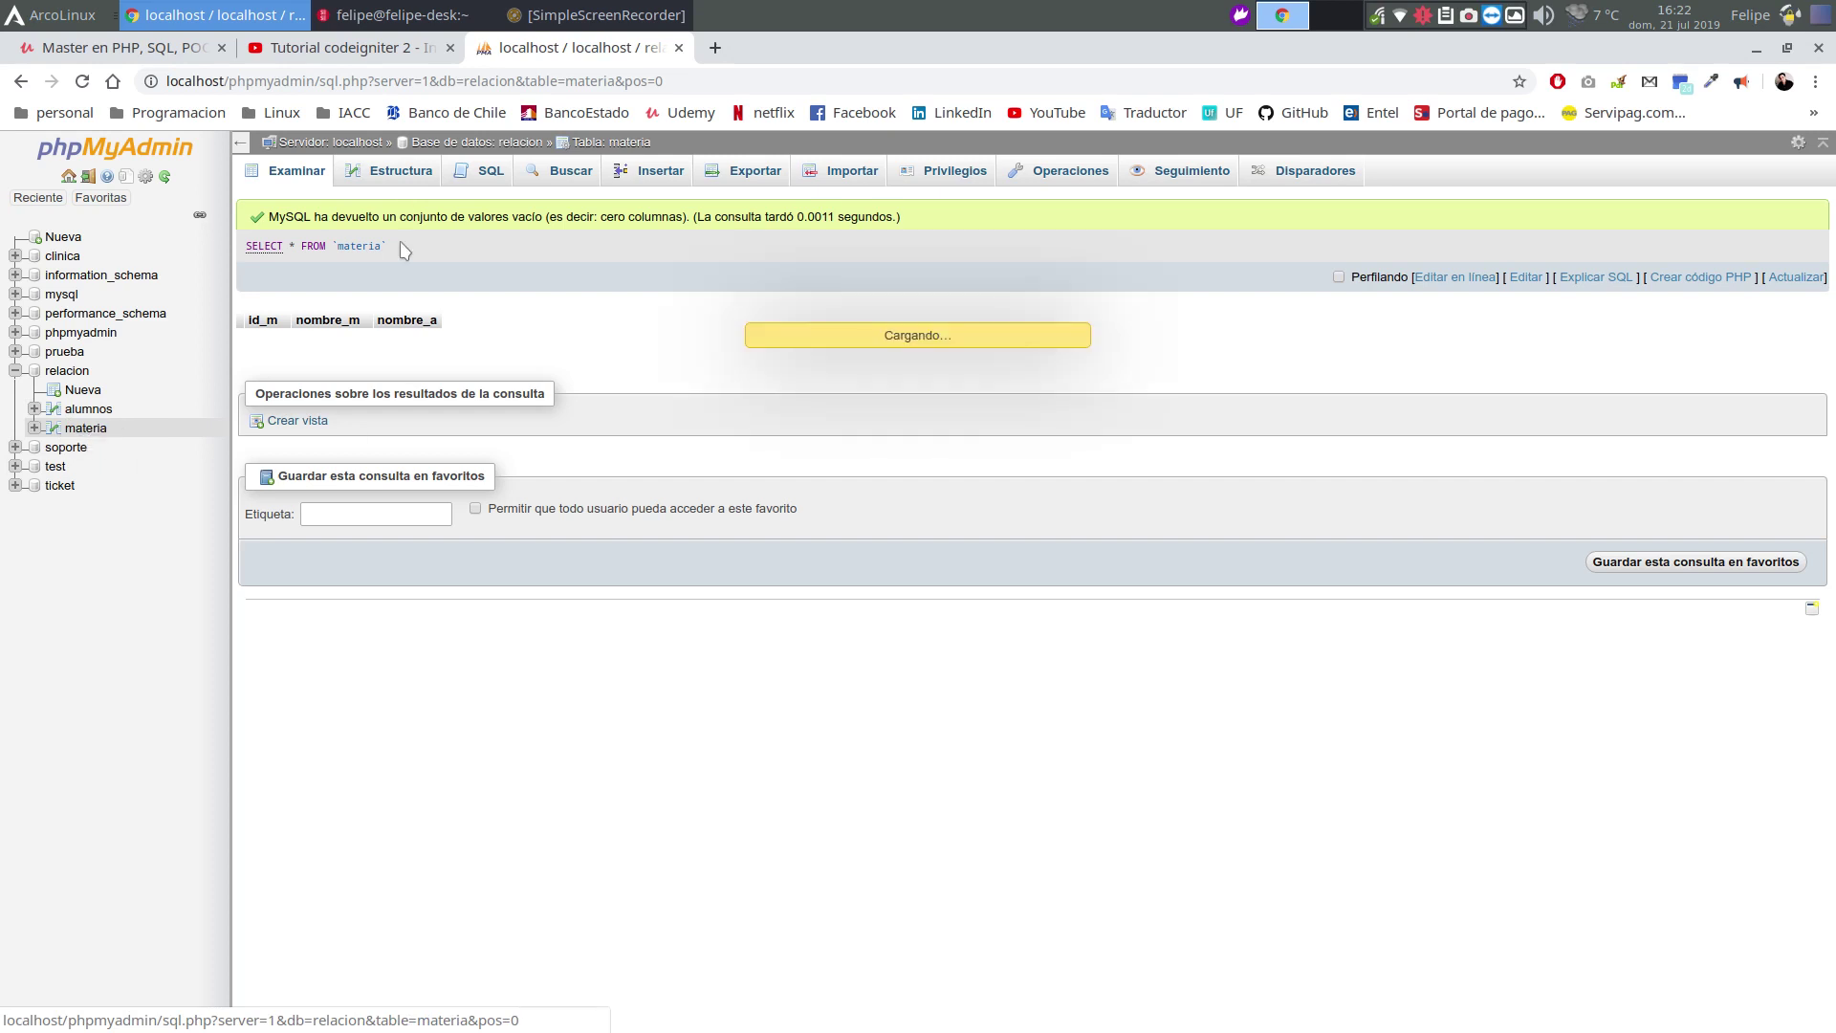
click(387, 172)
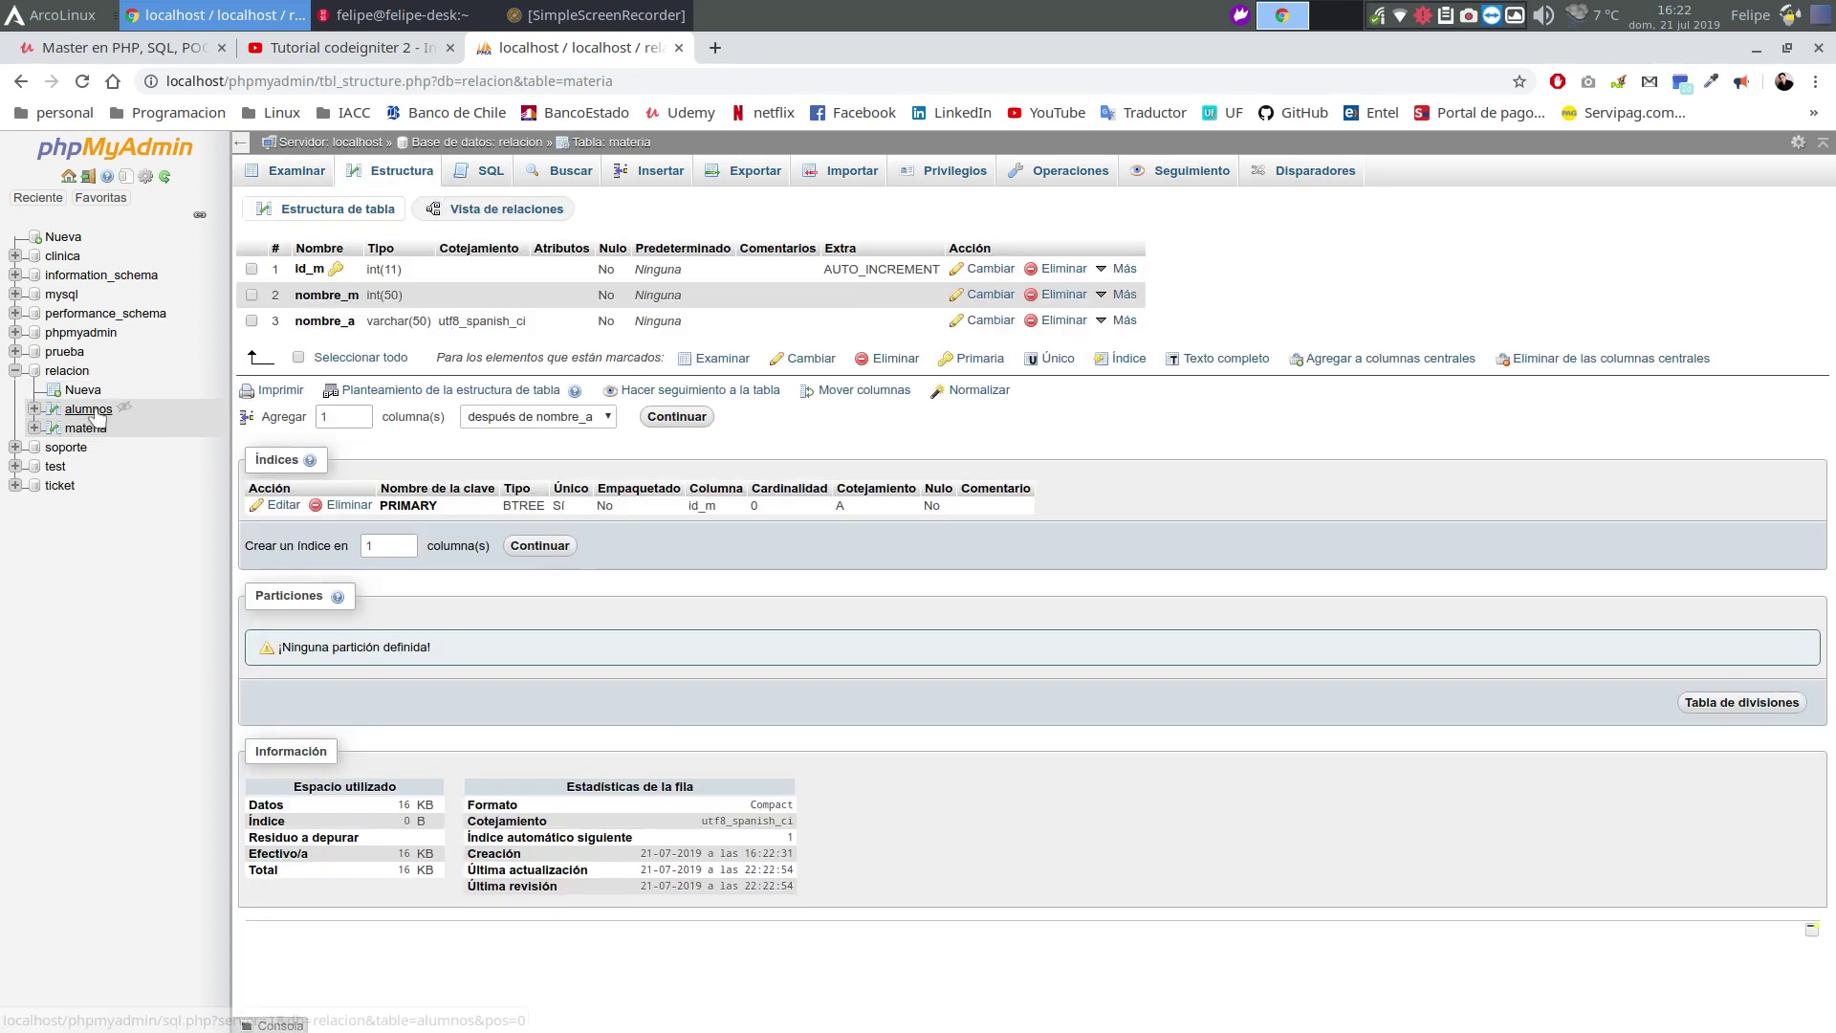
click(90, 409)
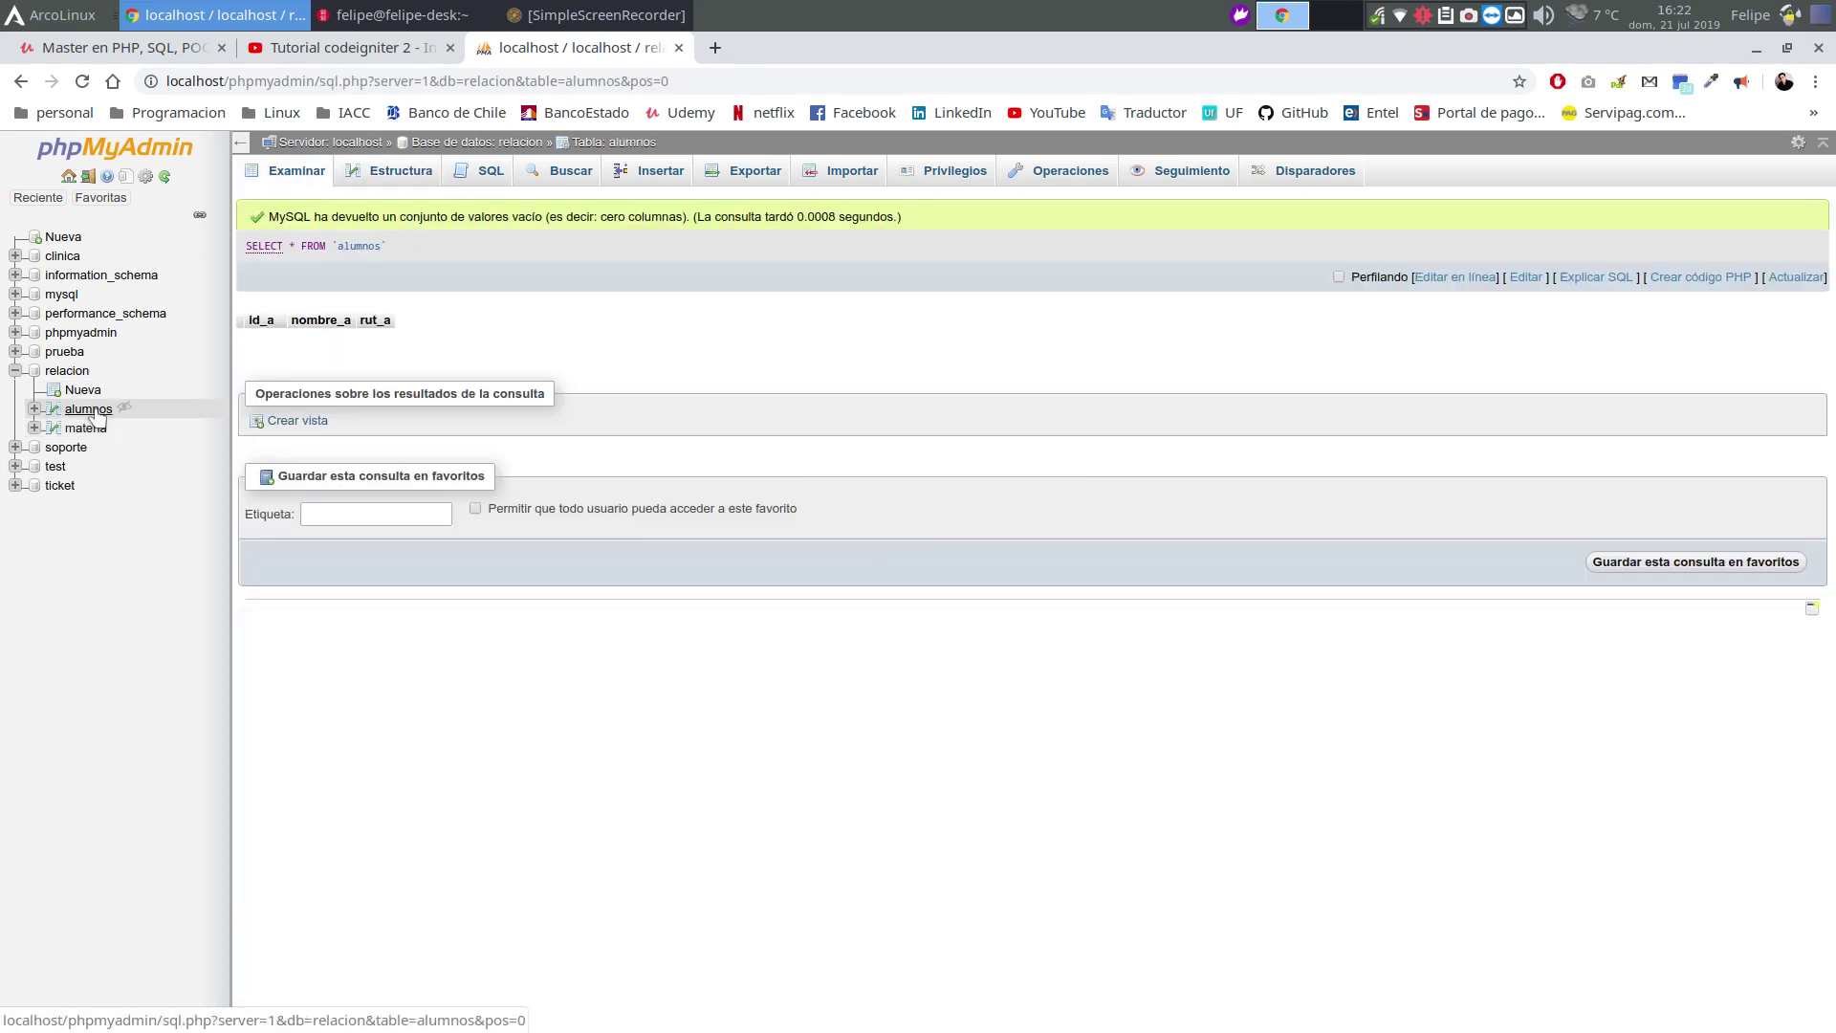
click(400, 171)
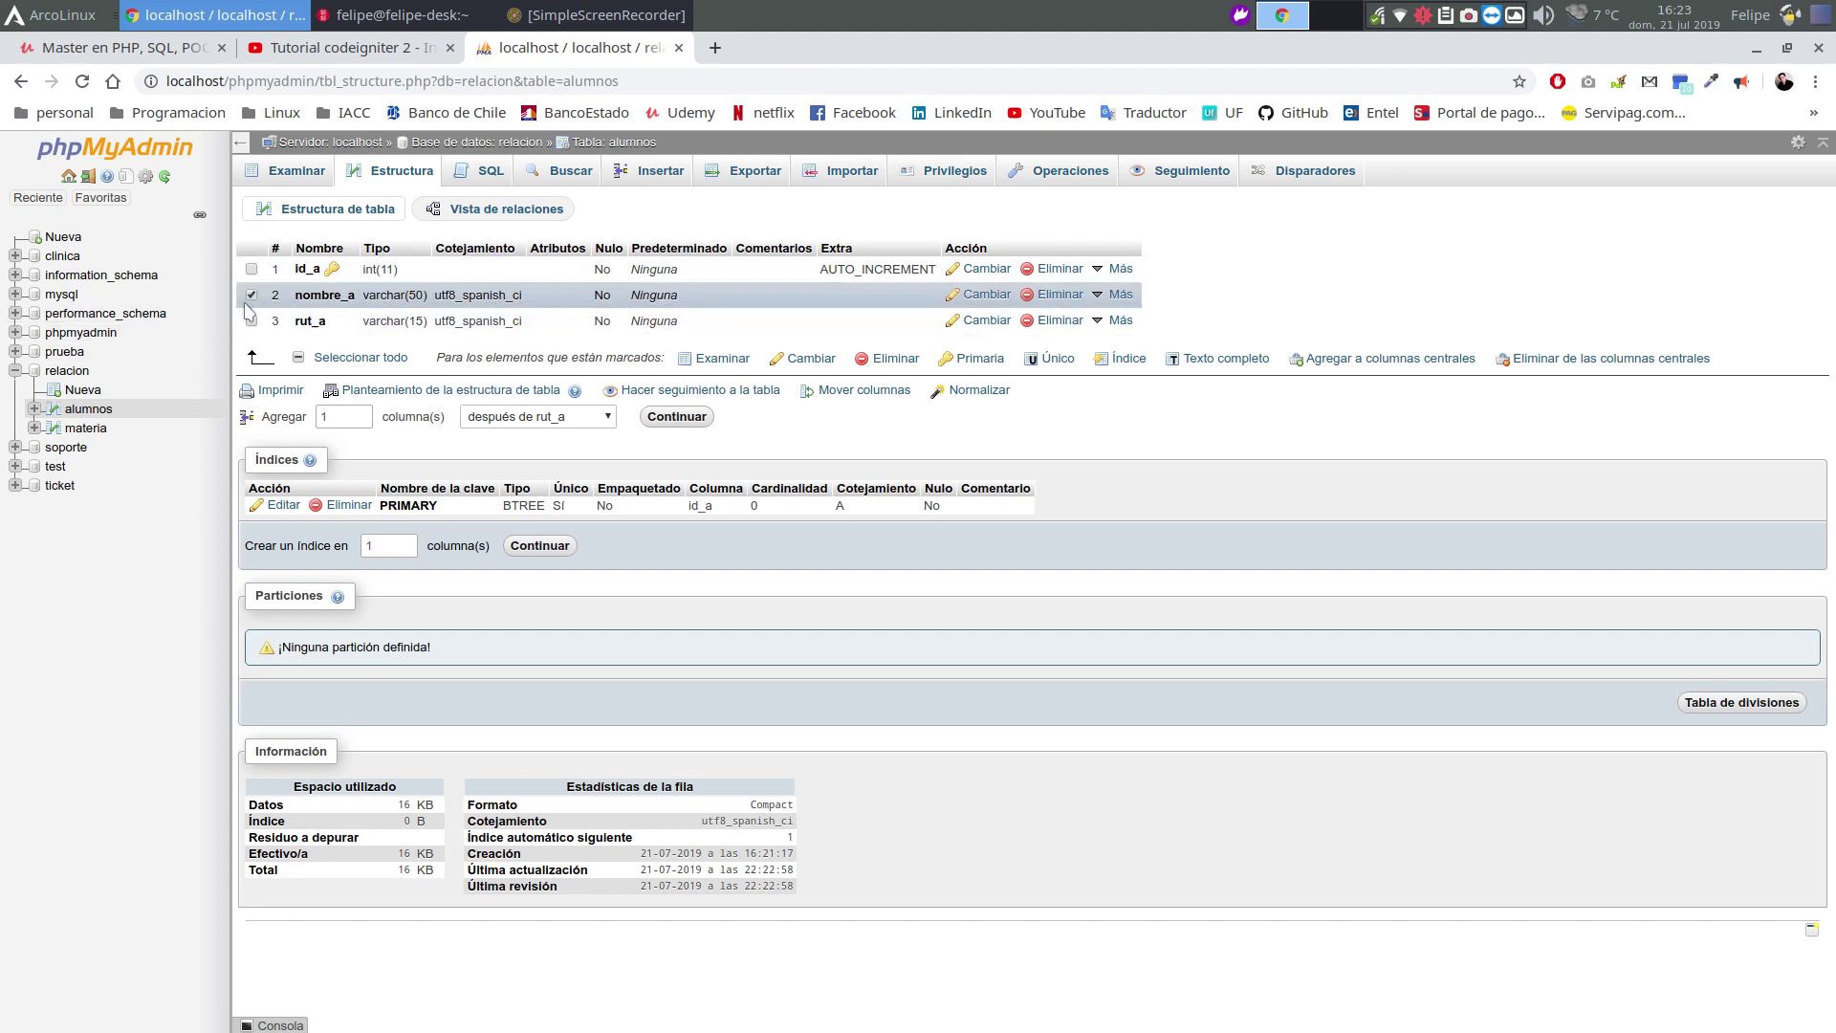
Add a UNIQUE index on alumnos.nombre_a, then browse the empty materia table
click(1052, 358)
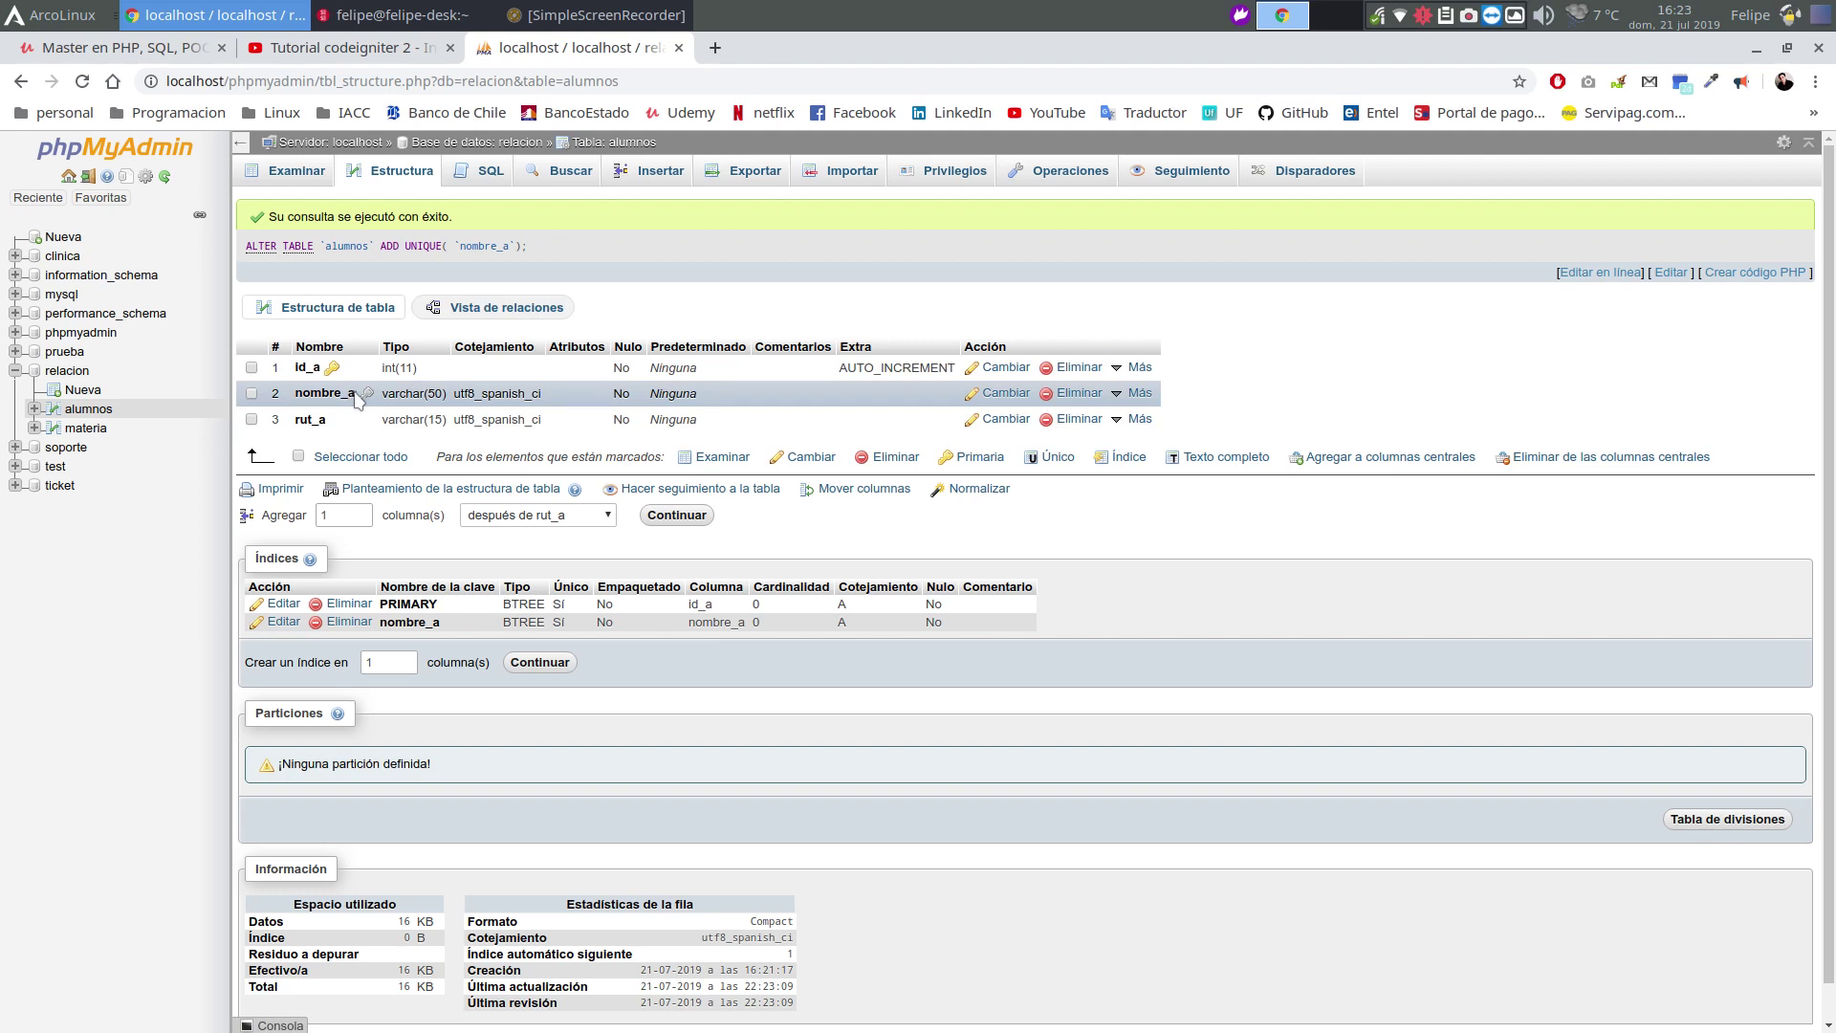
click(83, 430)
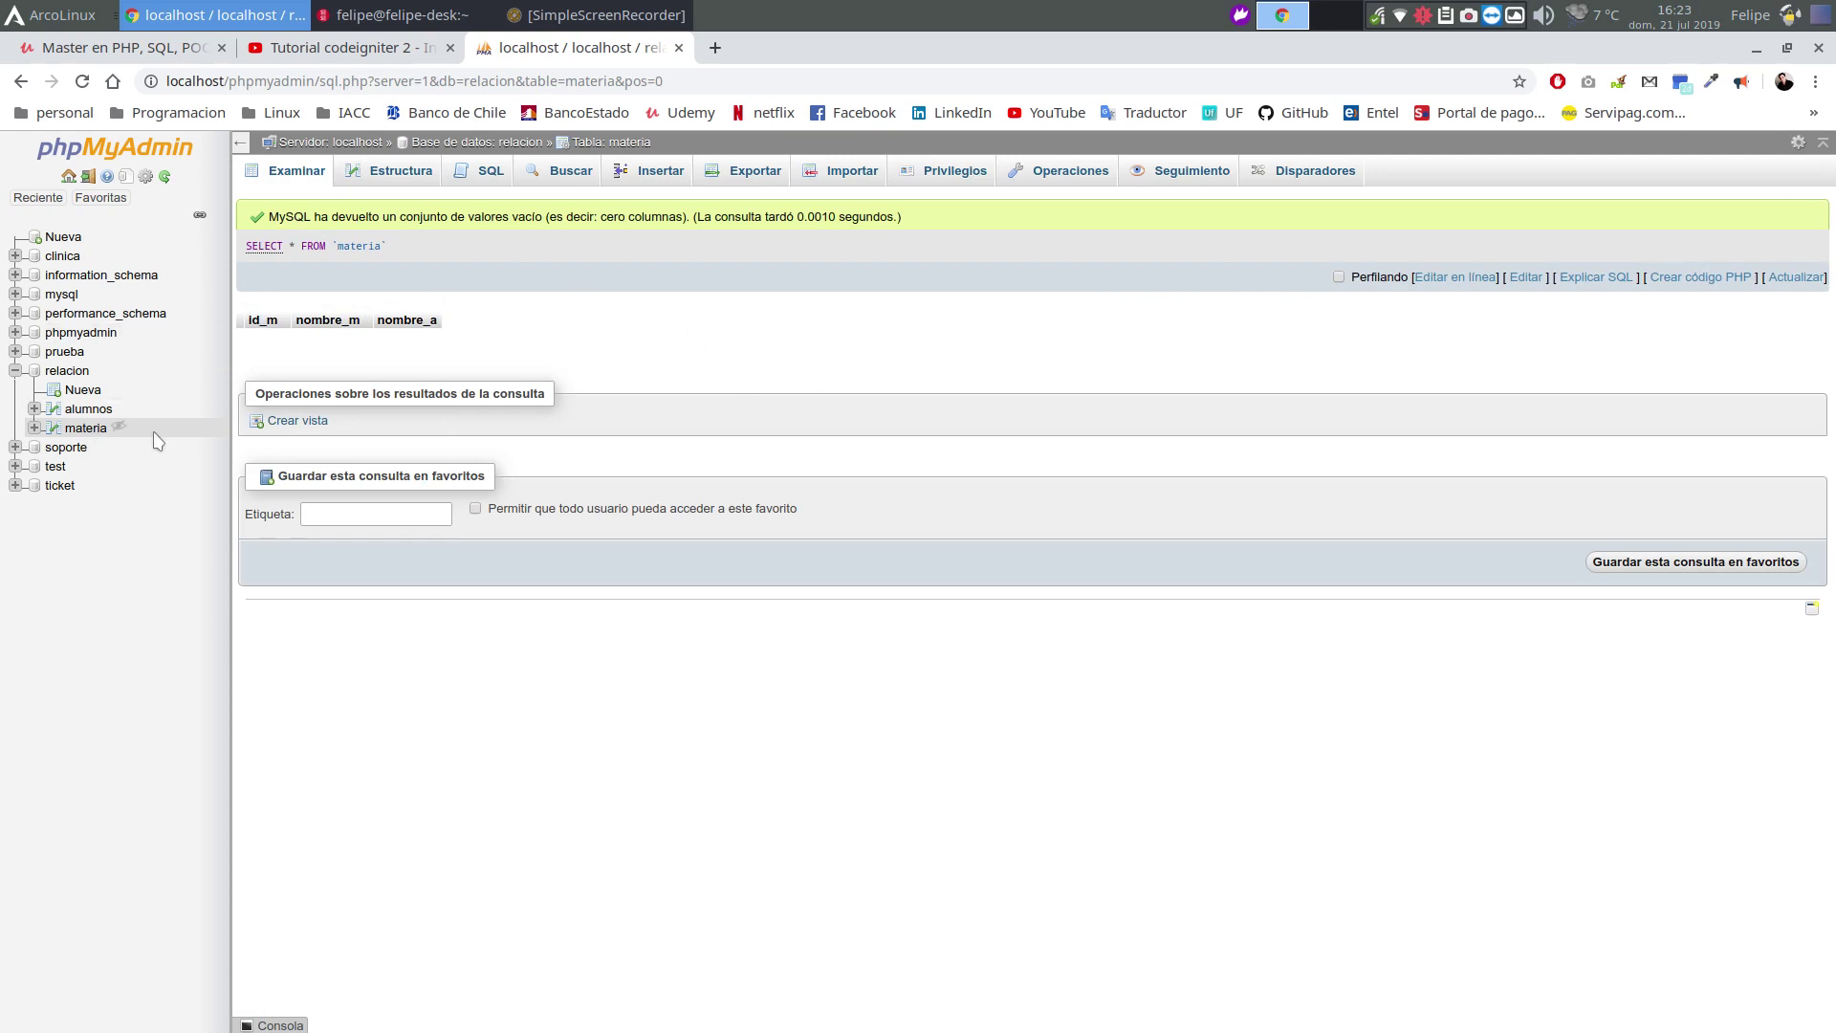
Relate materia.nombre_a internally to relacion › alumnos › nombre_a, save, and return to relacion
click(373, 172)
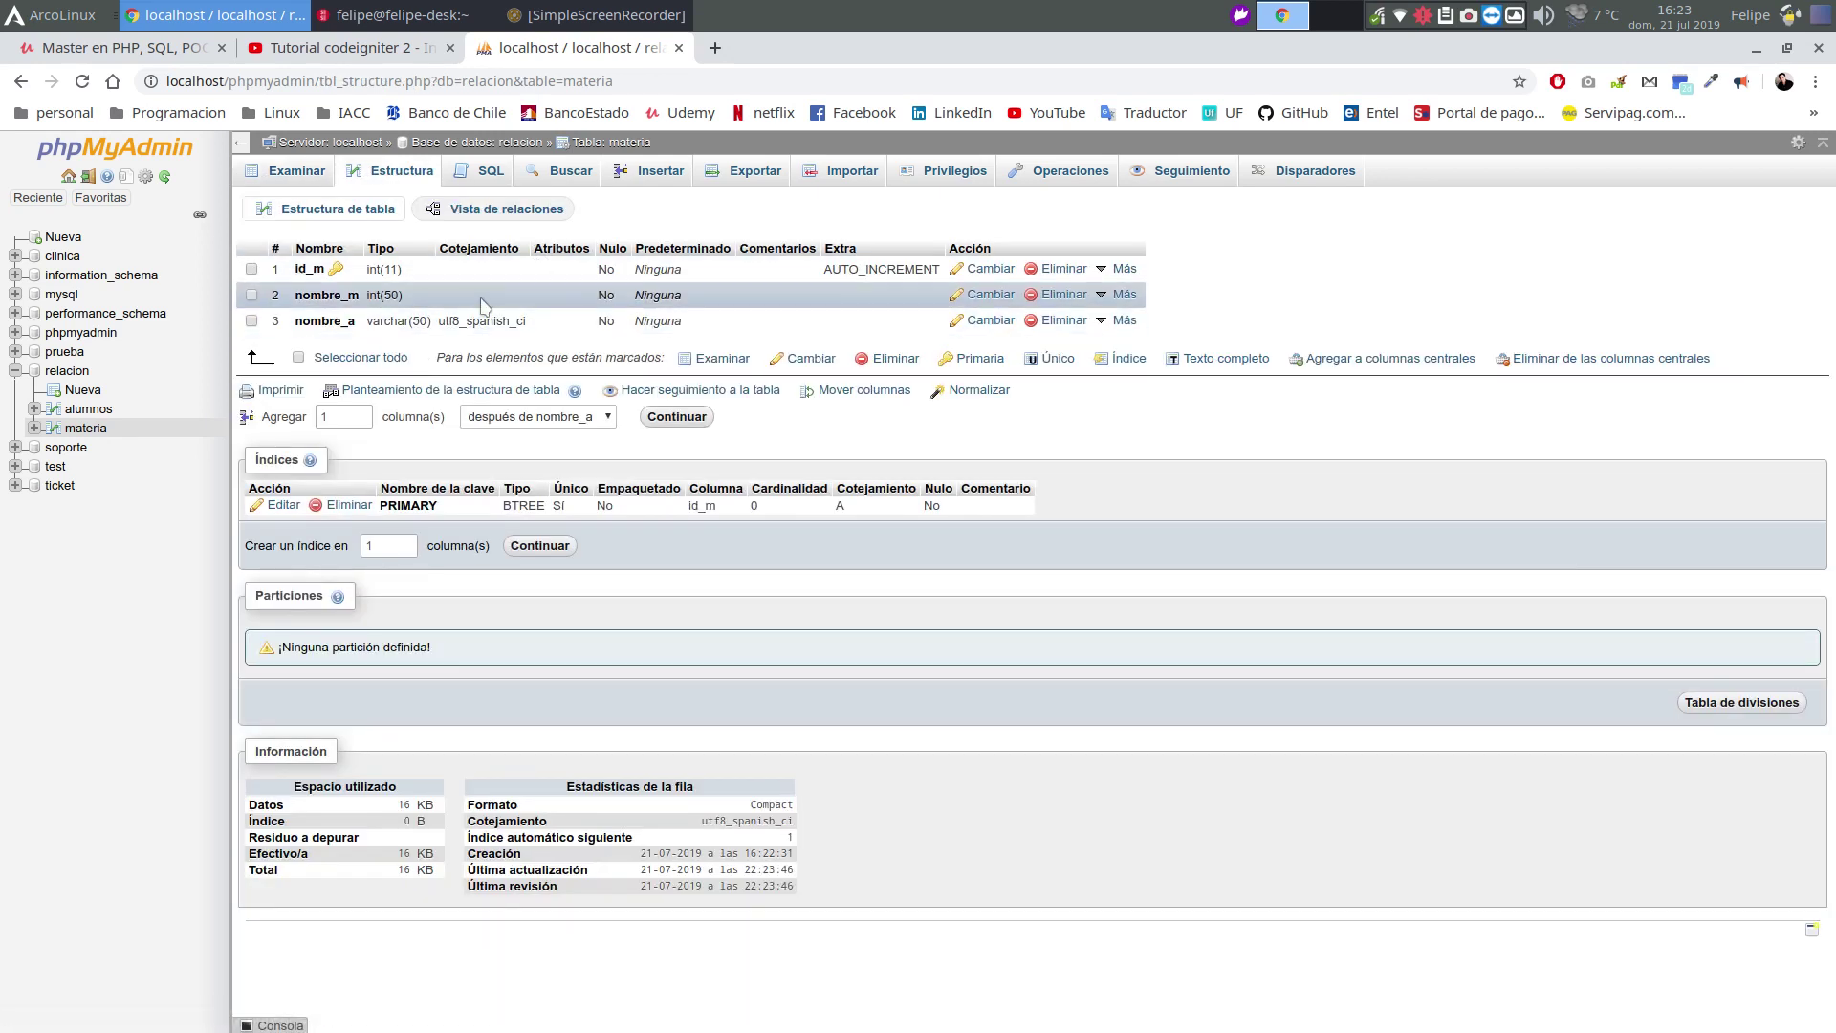
click(488, 210)
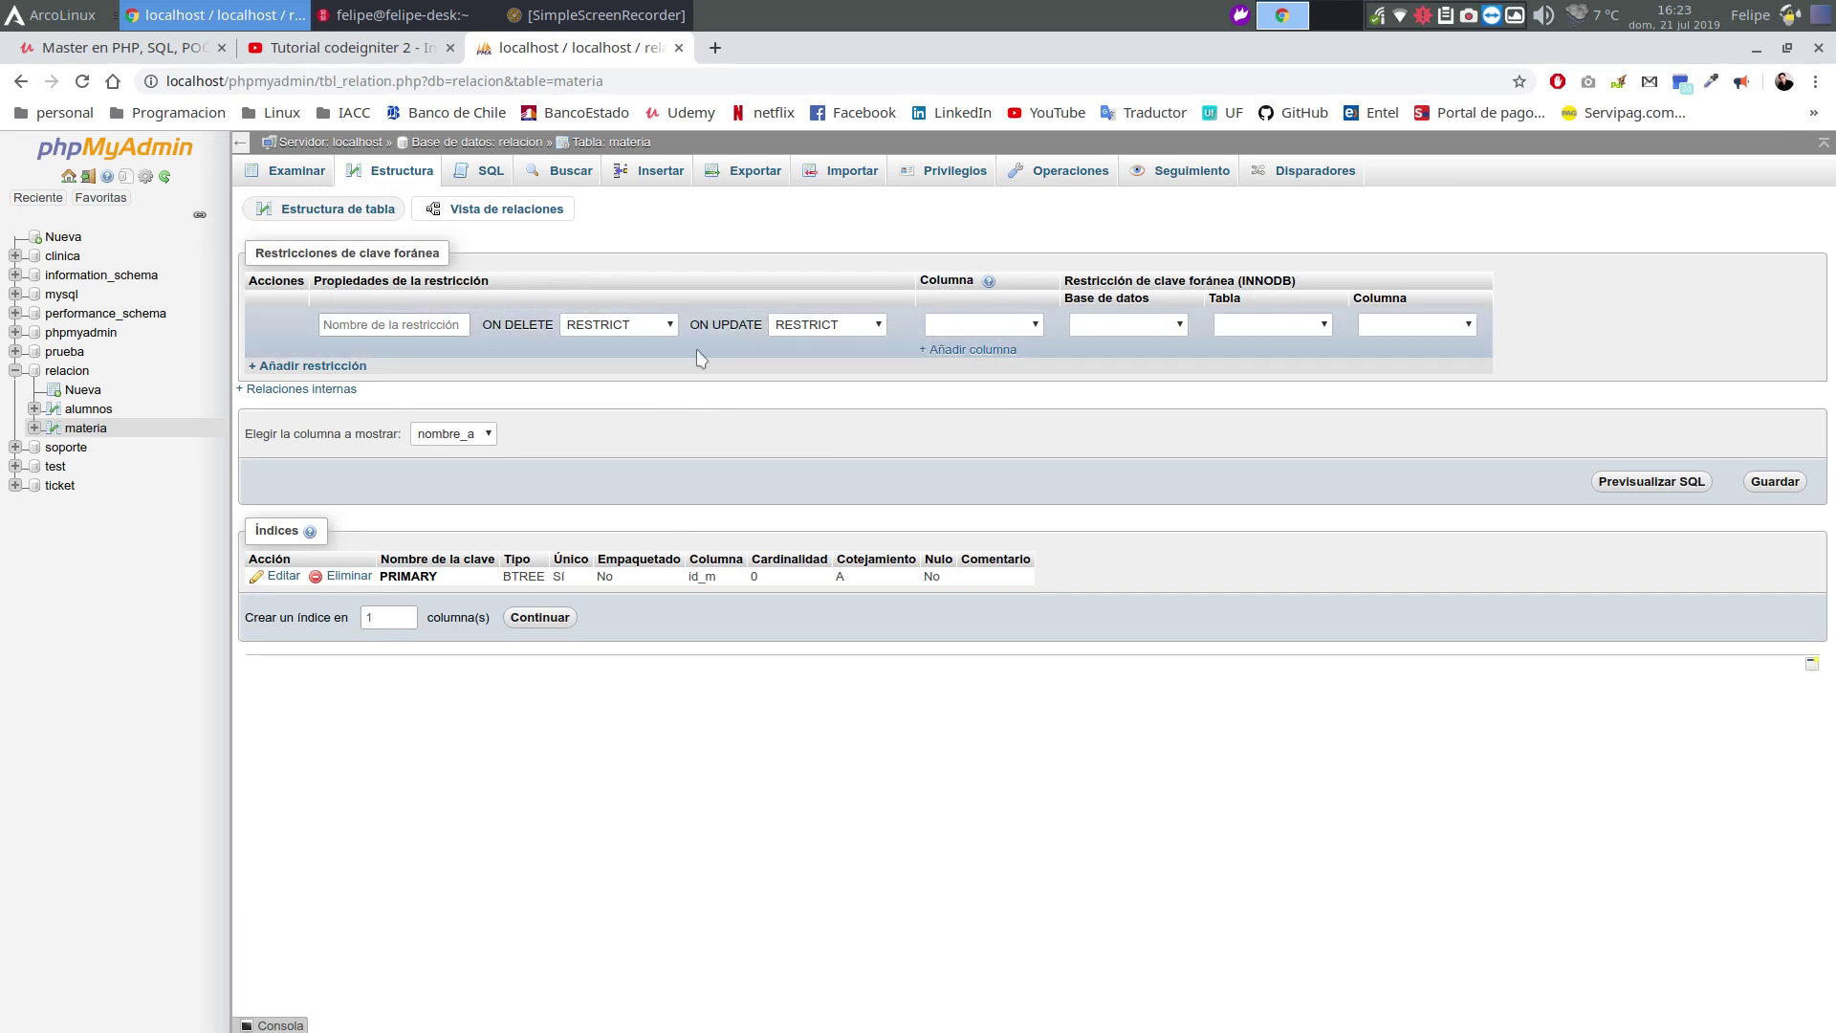
click(1162, 330)
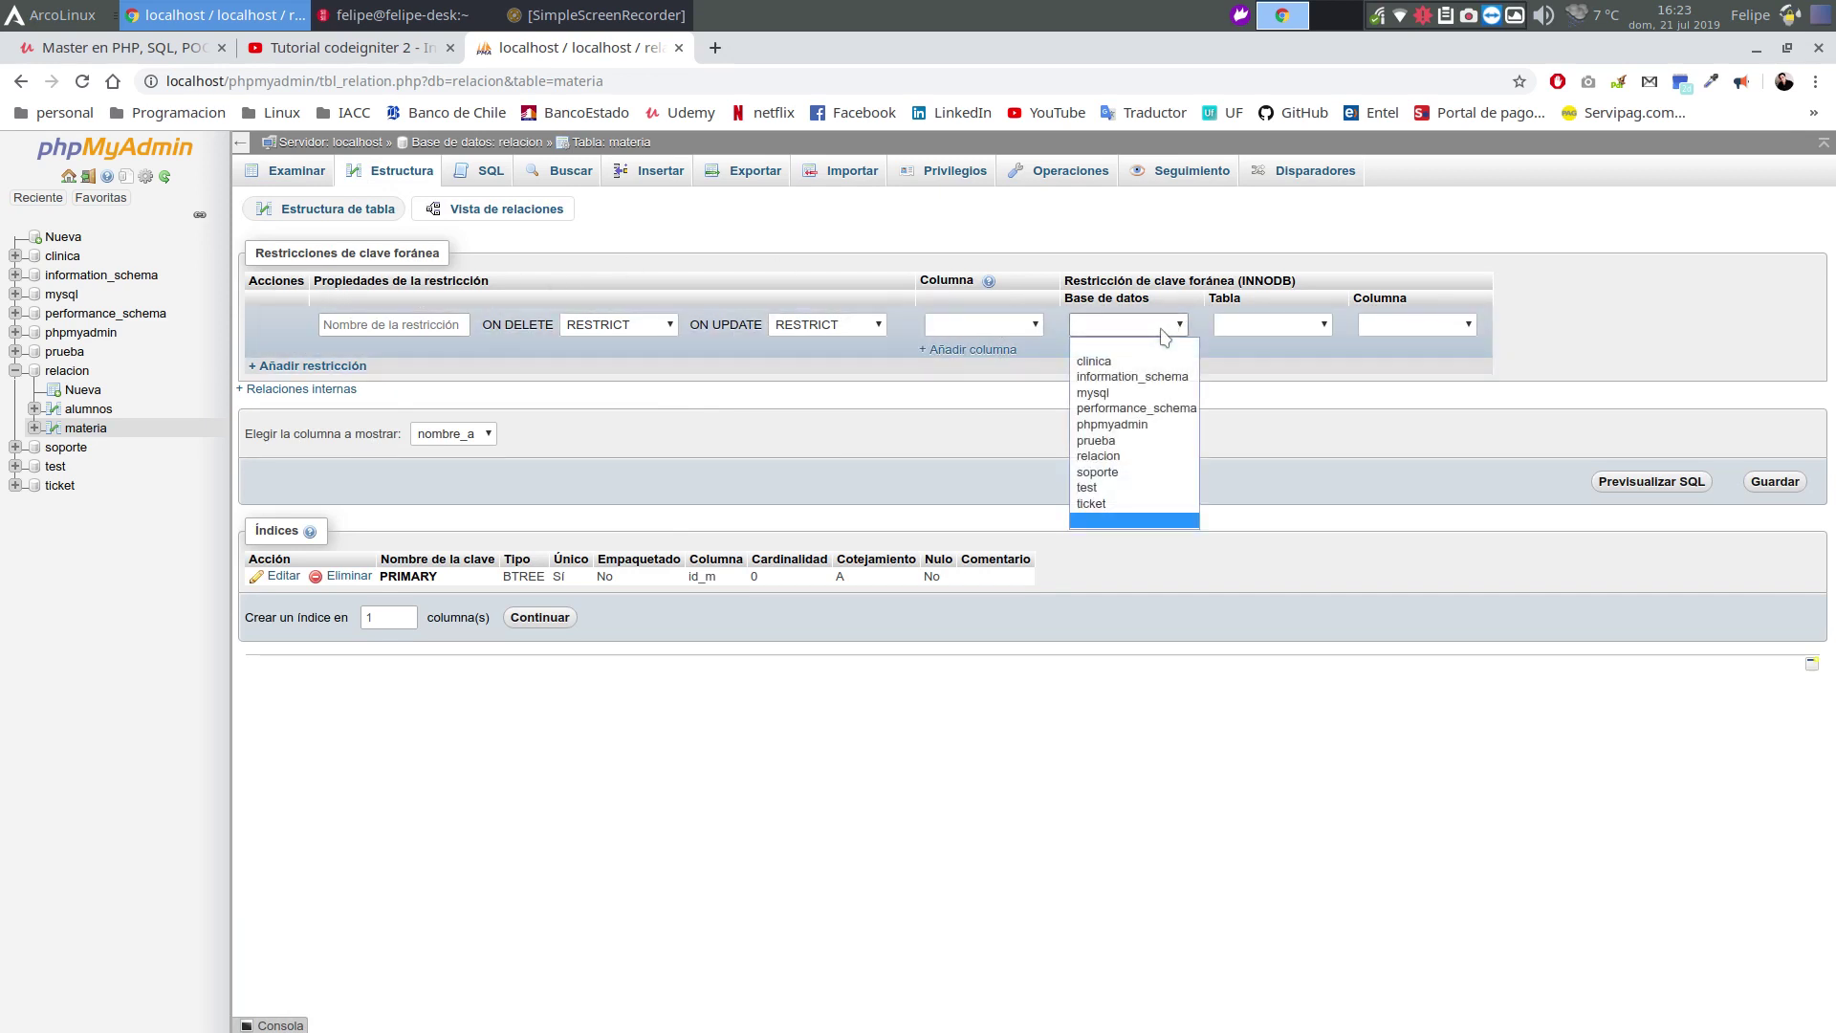
click(990, 422)
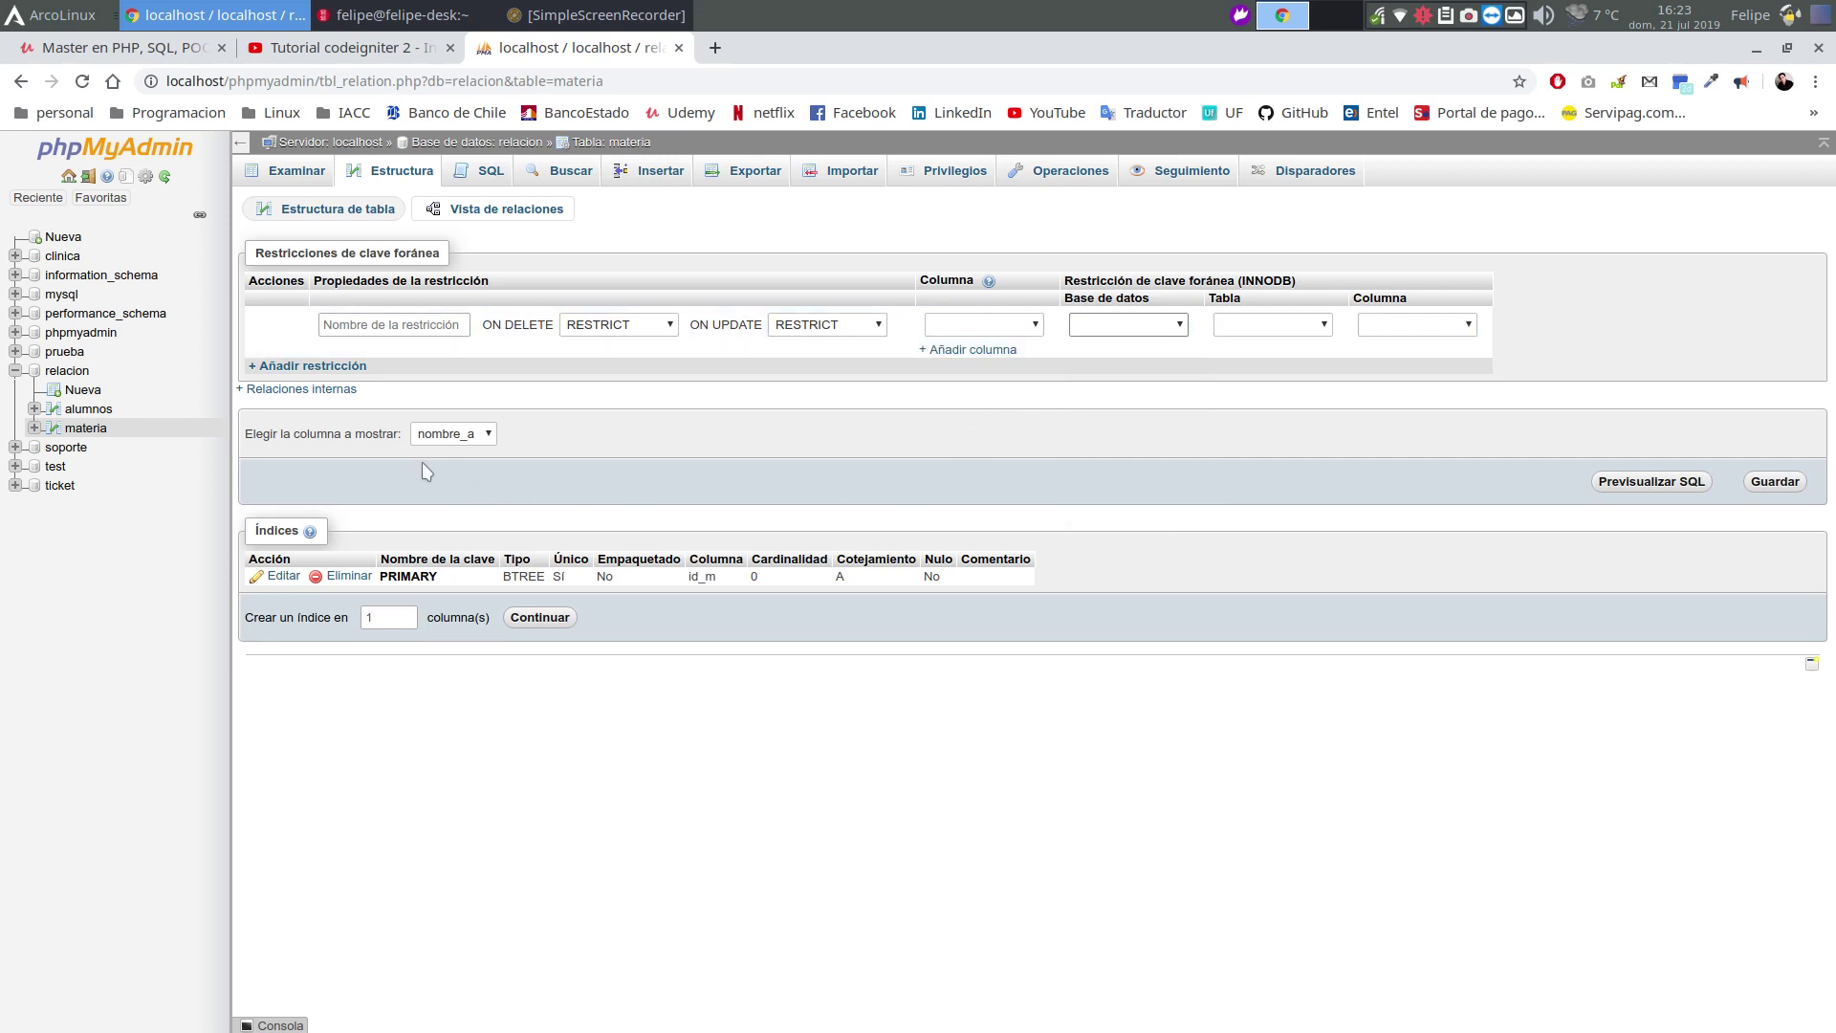
click(295, 393)
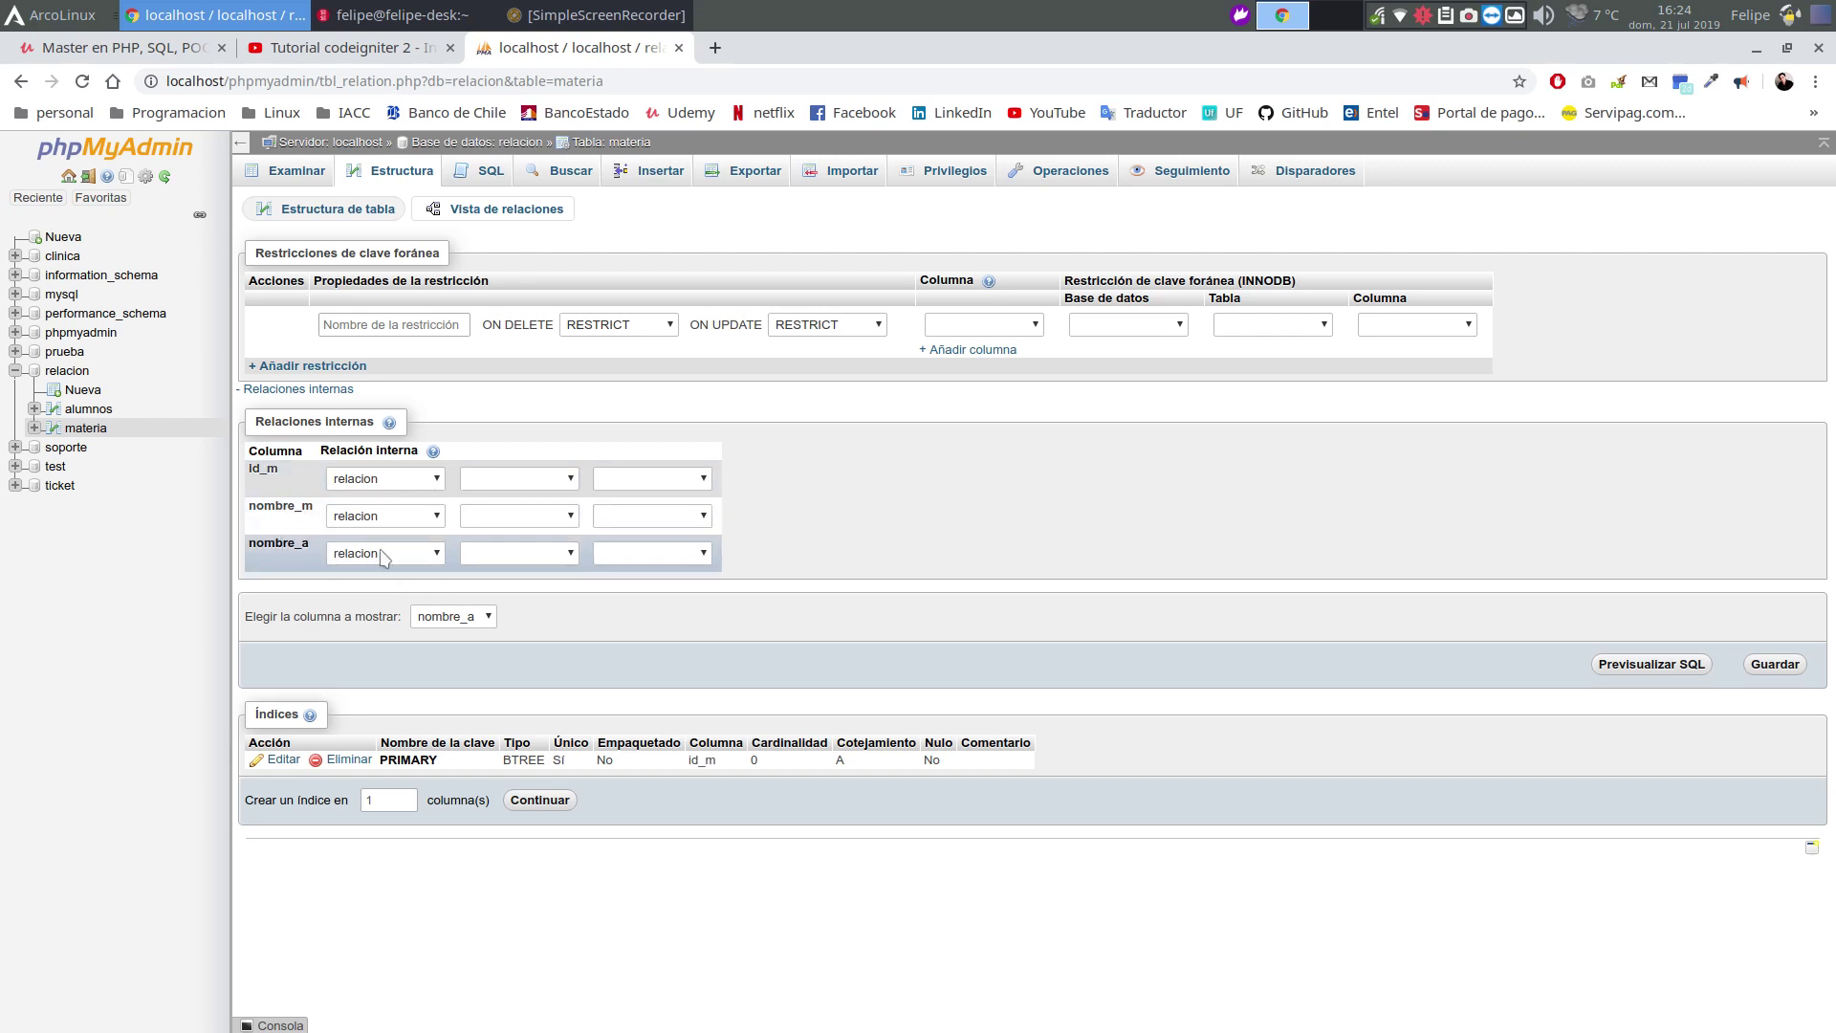
click(502, 553)
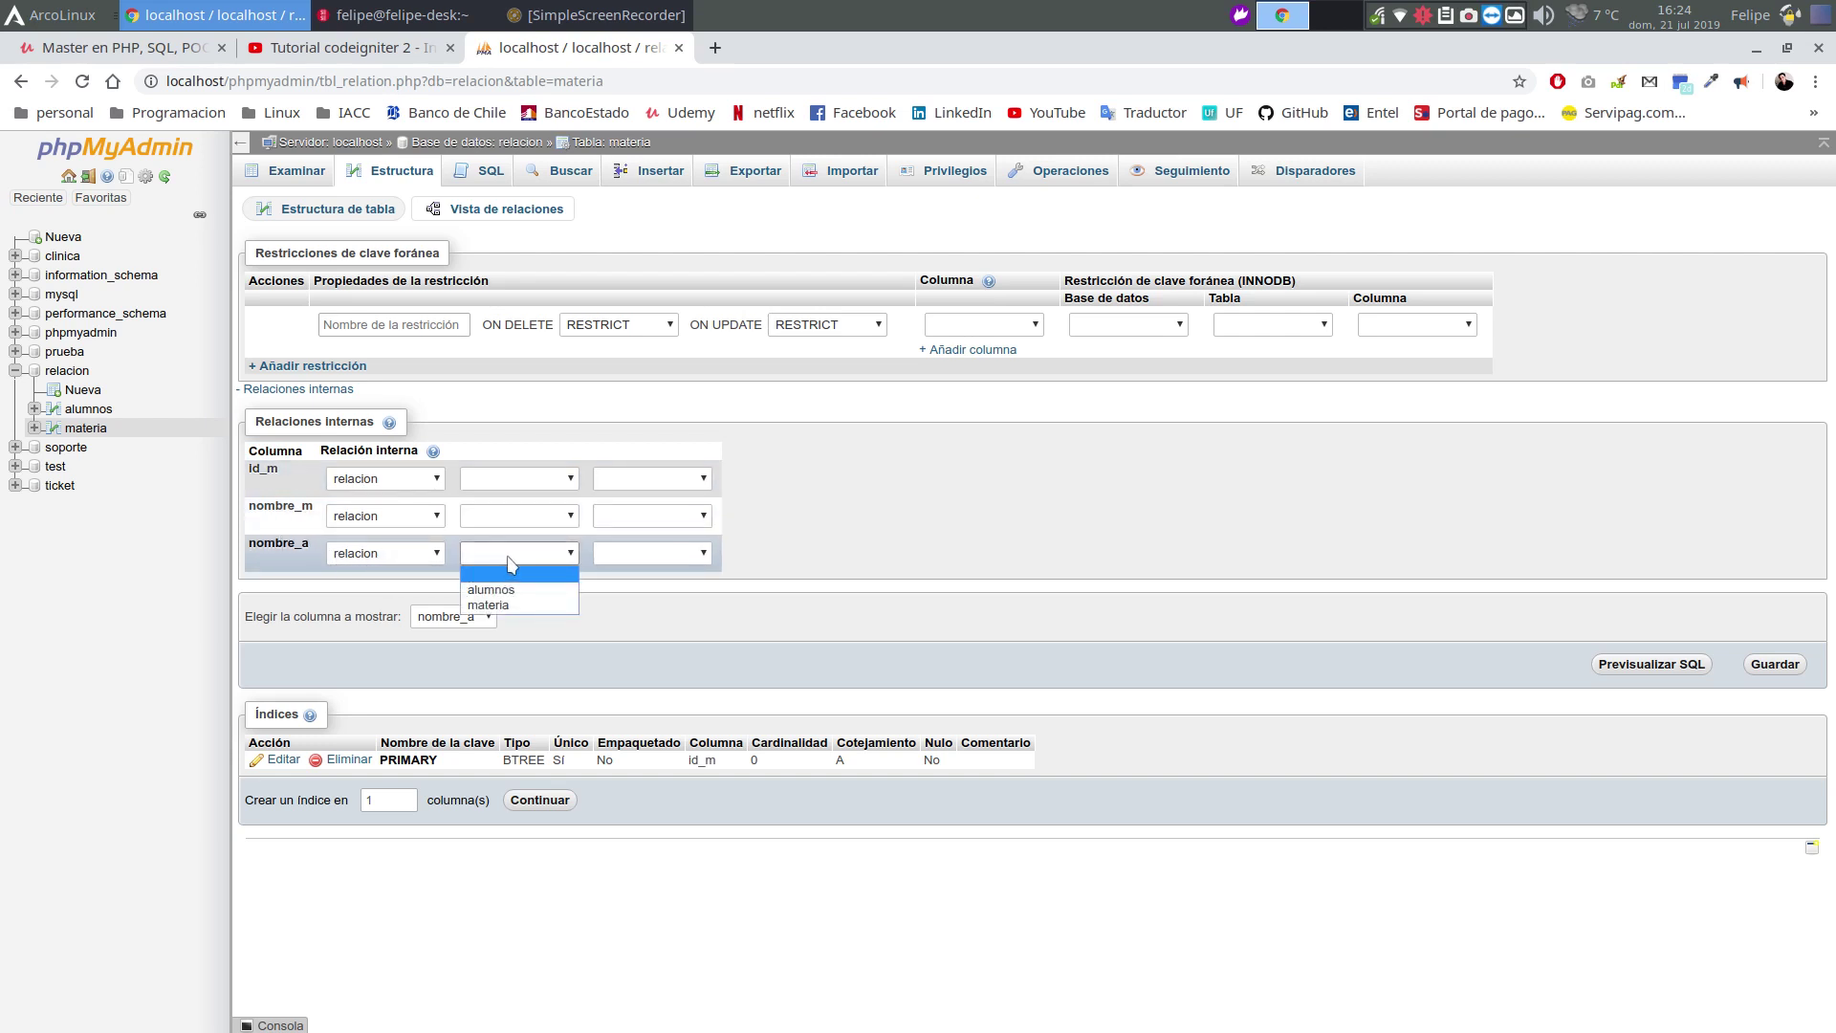
click(548, 592)
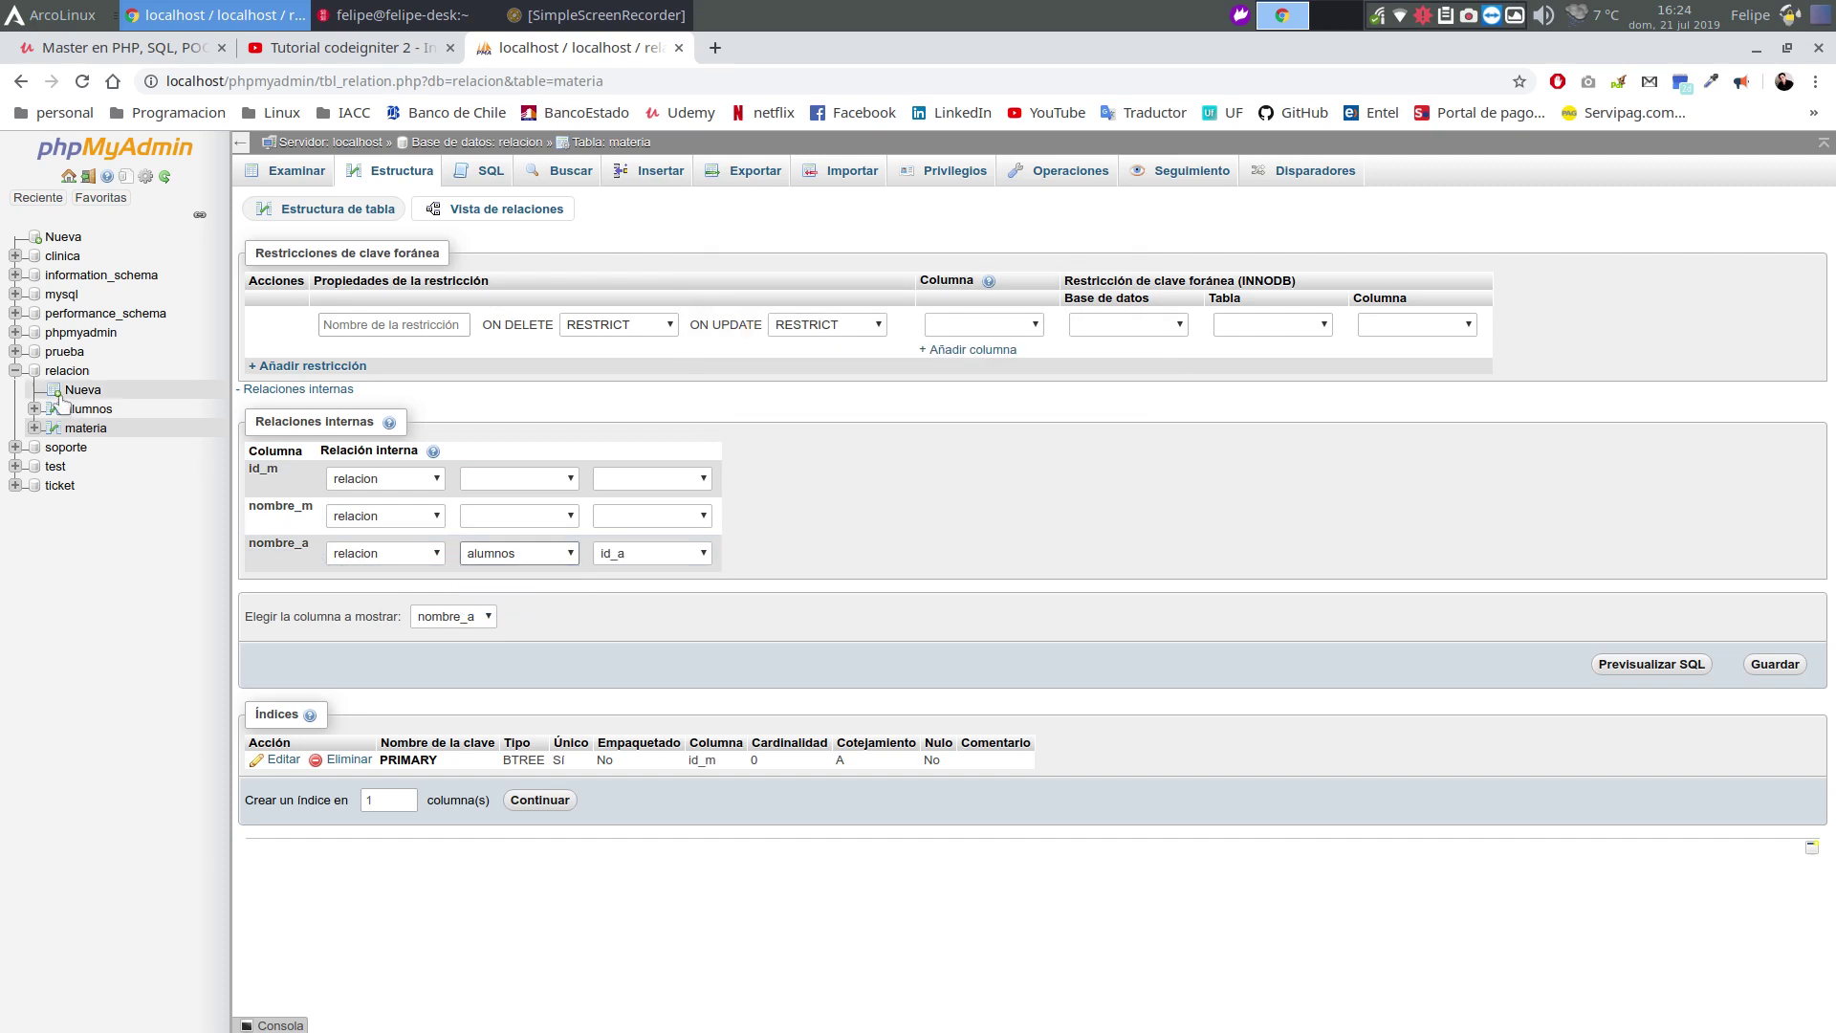
click(654, 560)
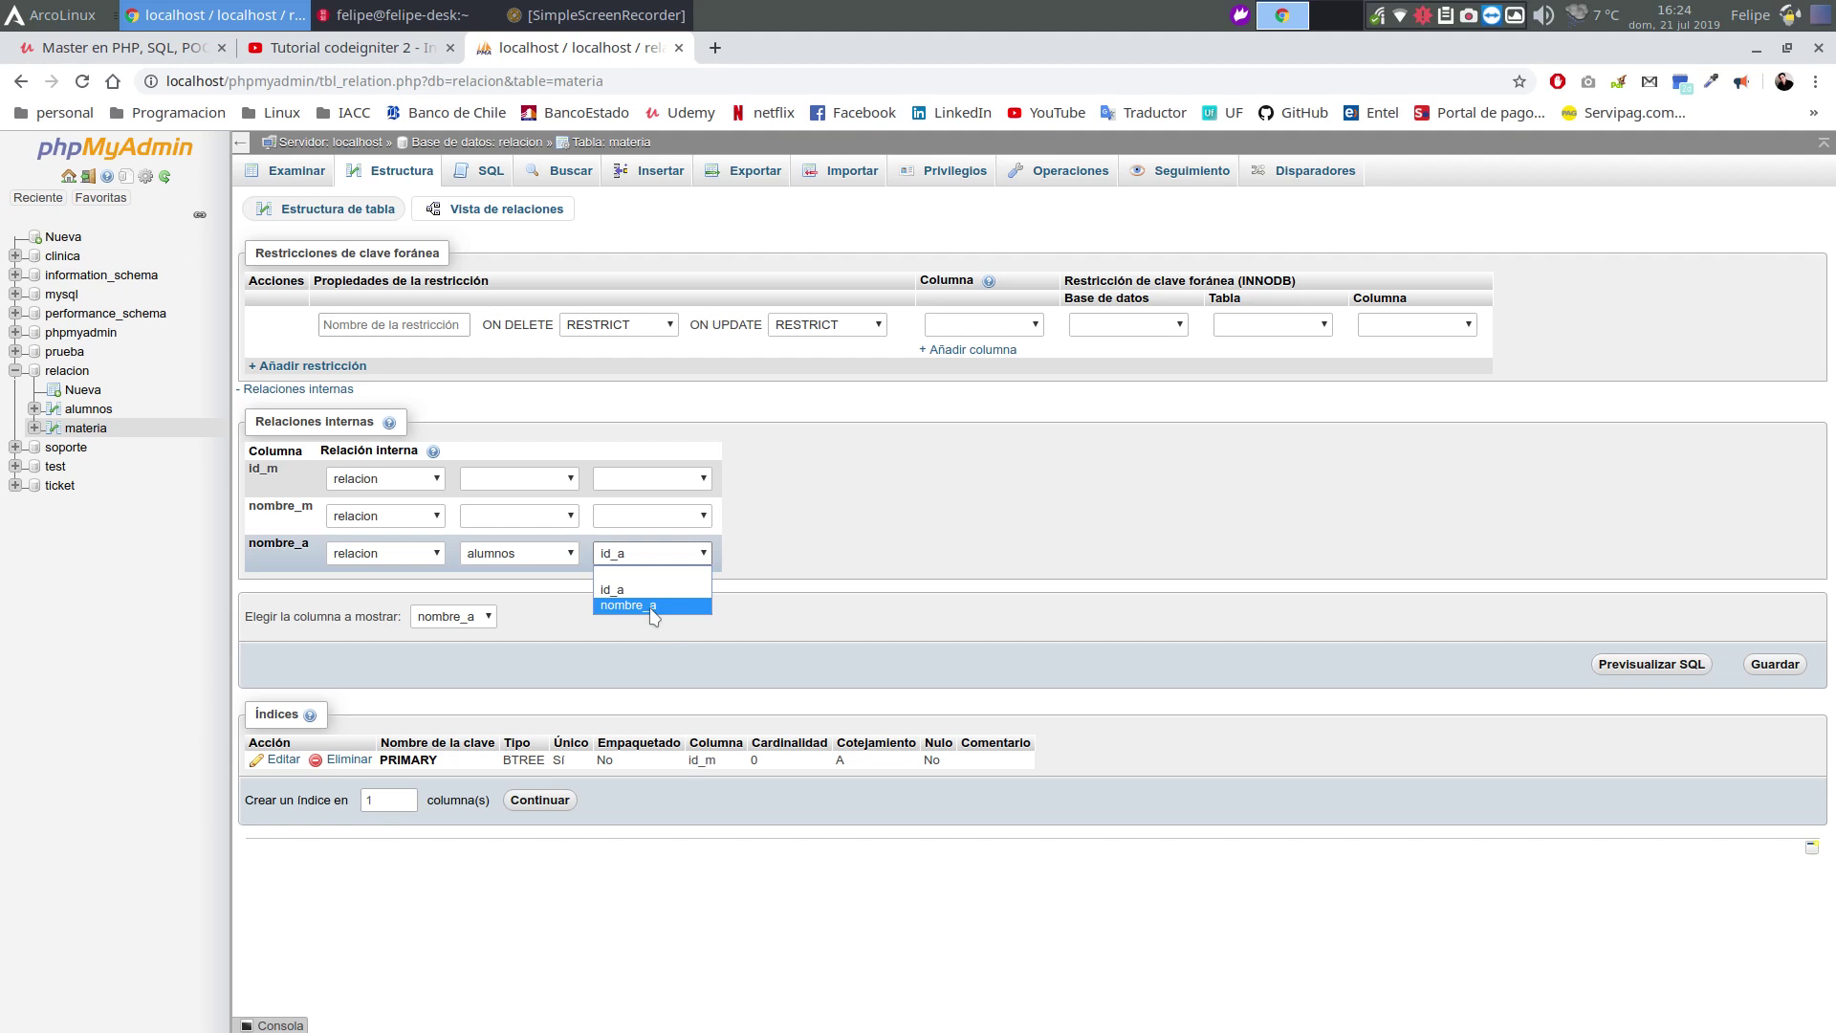
click(652, 609)
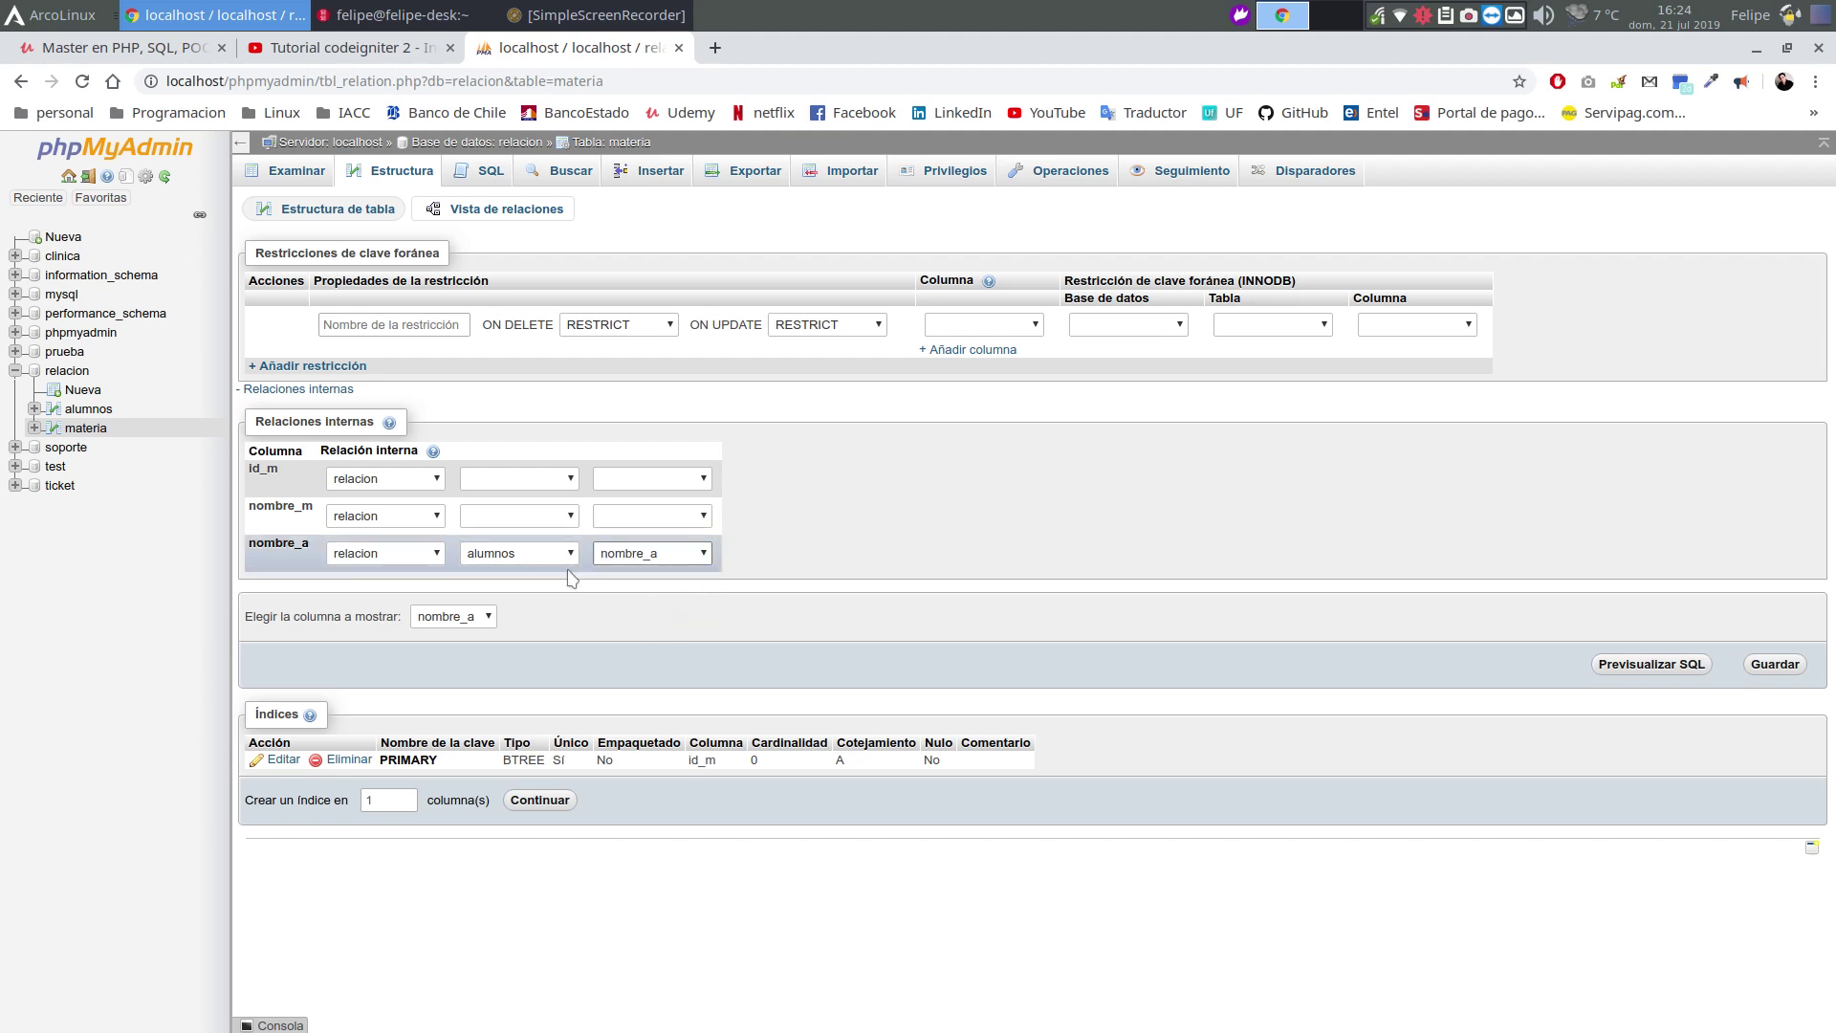
click(1771, 666)
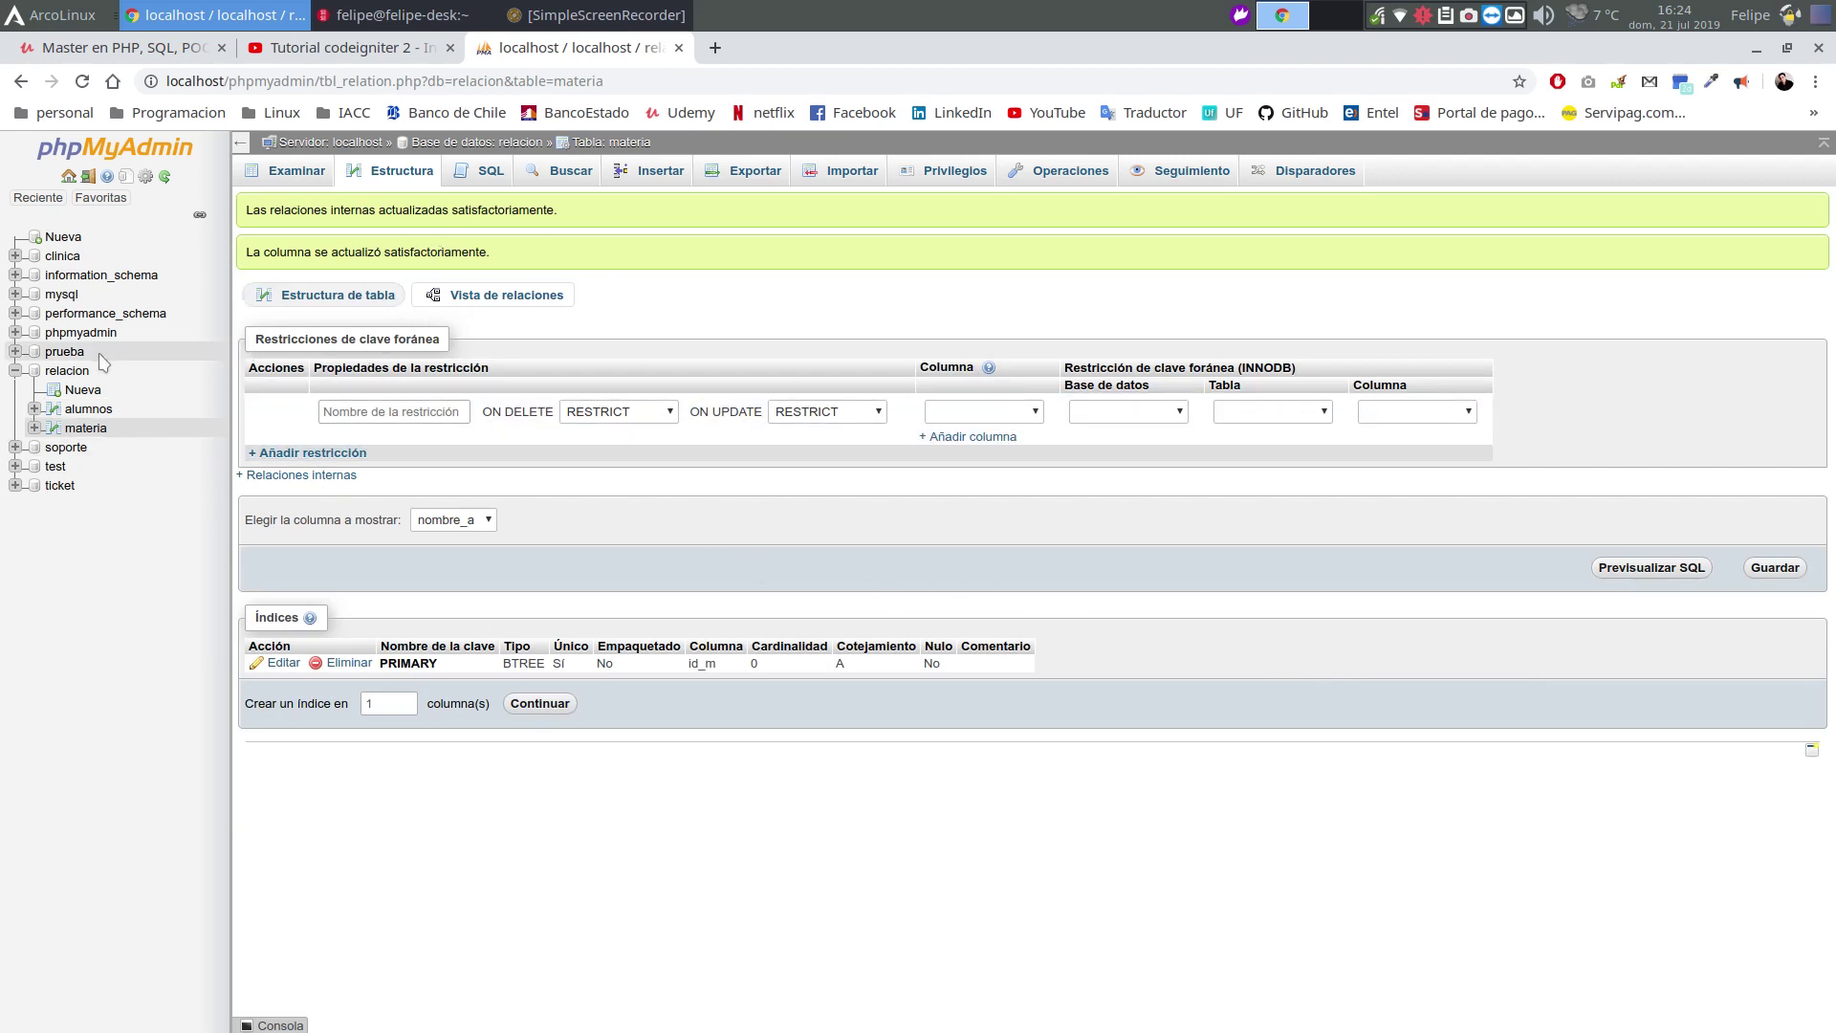
click(67, 371)
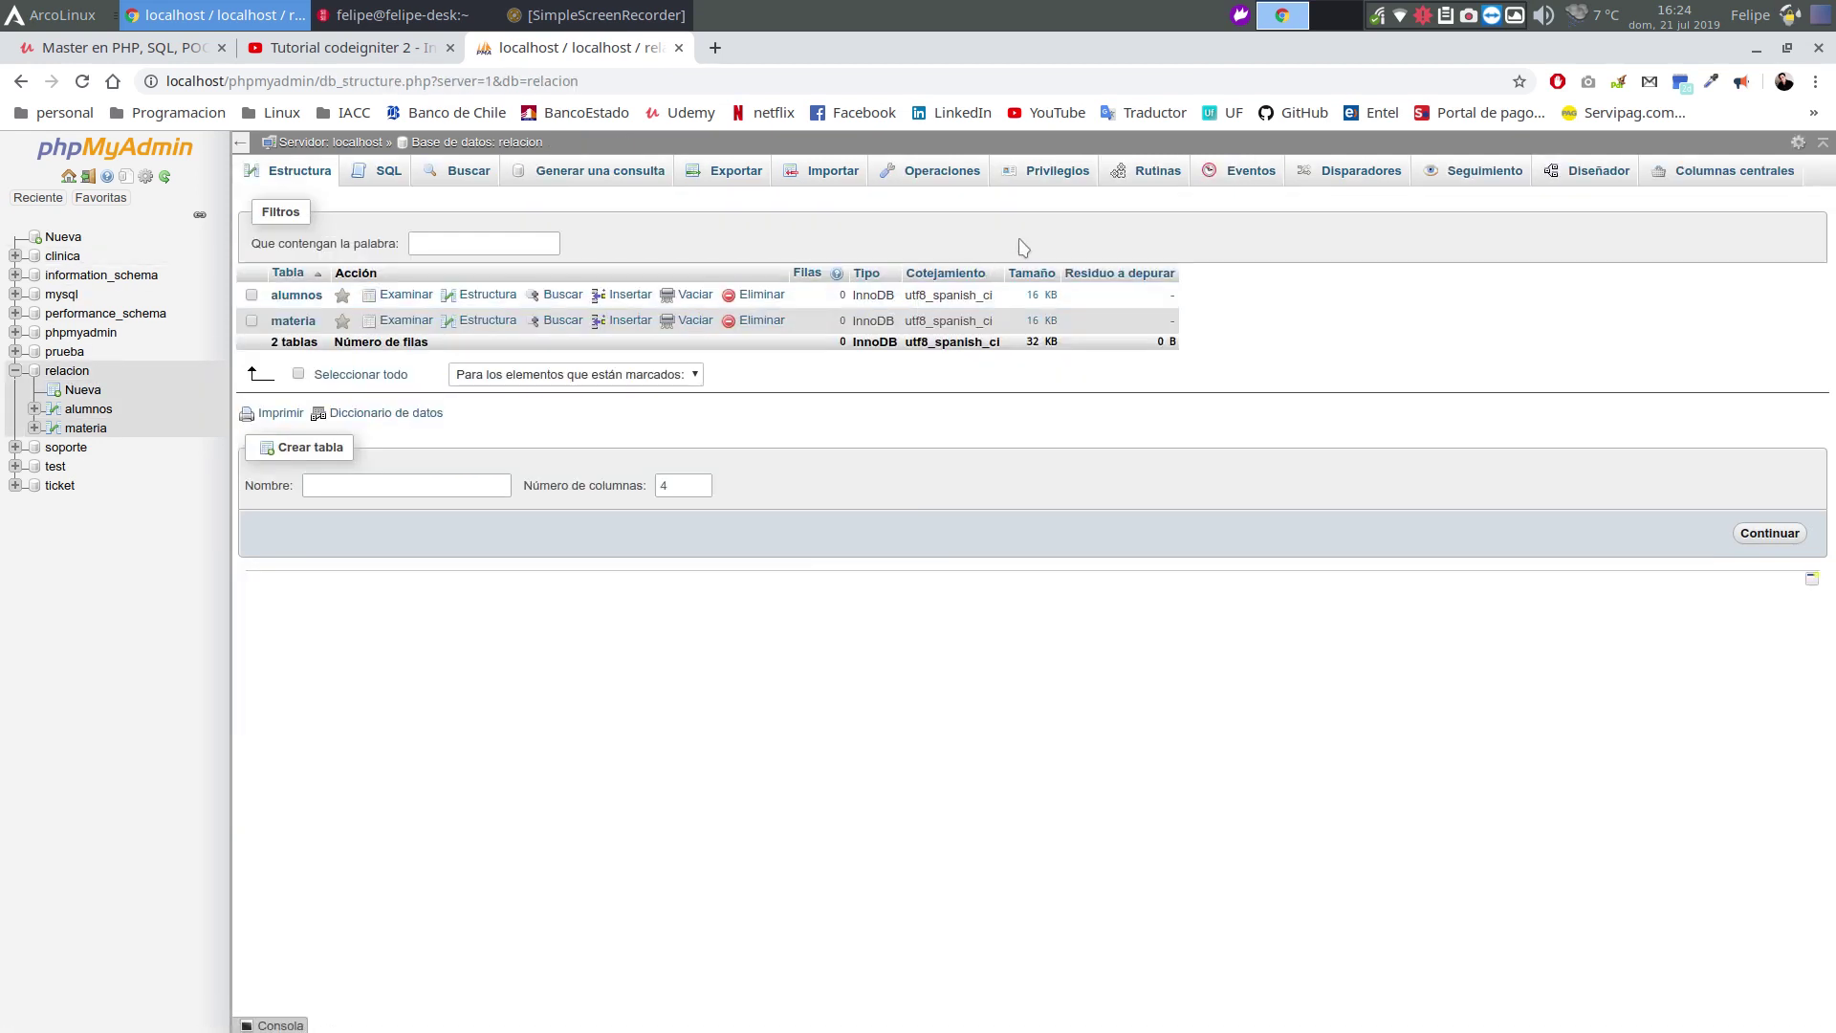
In the Diseñador, drag materia and alumnos apart to reveal their link, then reopen alumnos
click(1587, 172)
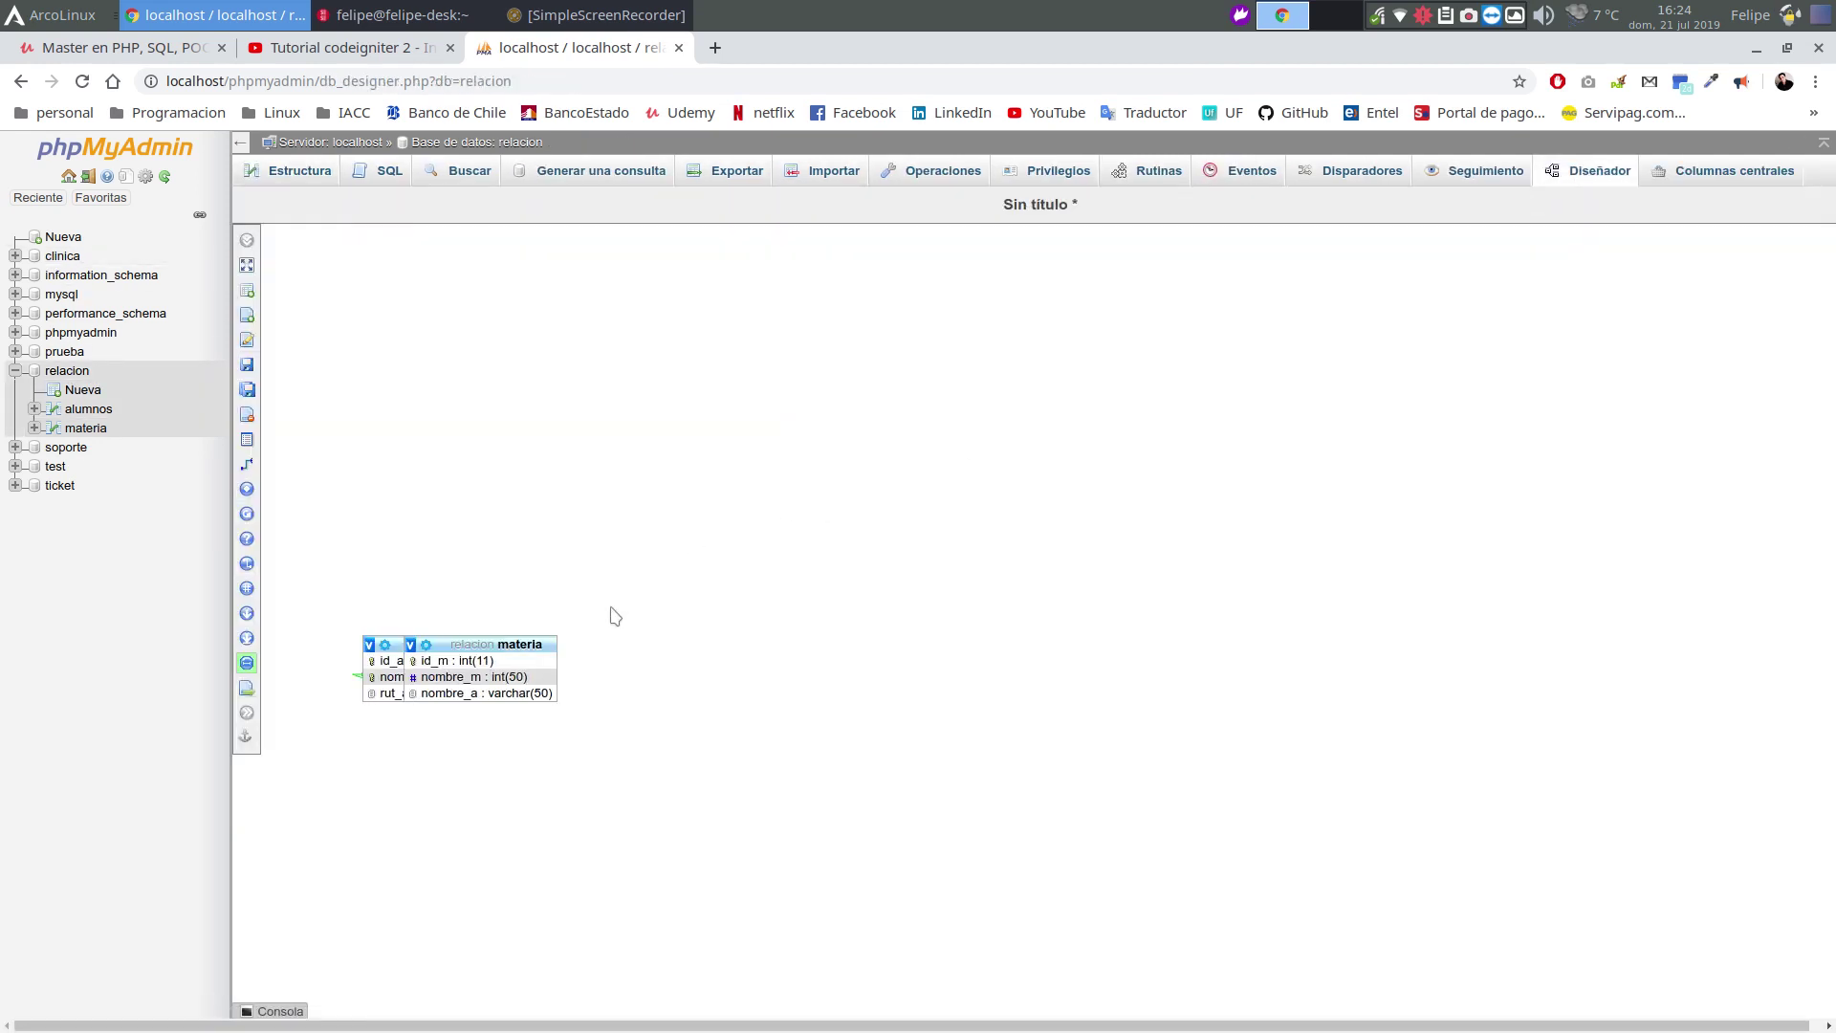
drag(475, 644, 815, 560)
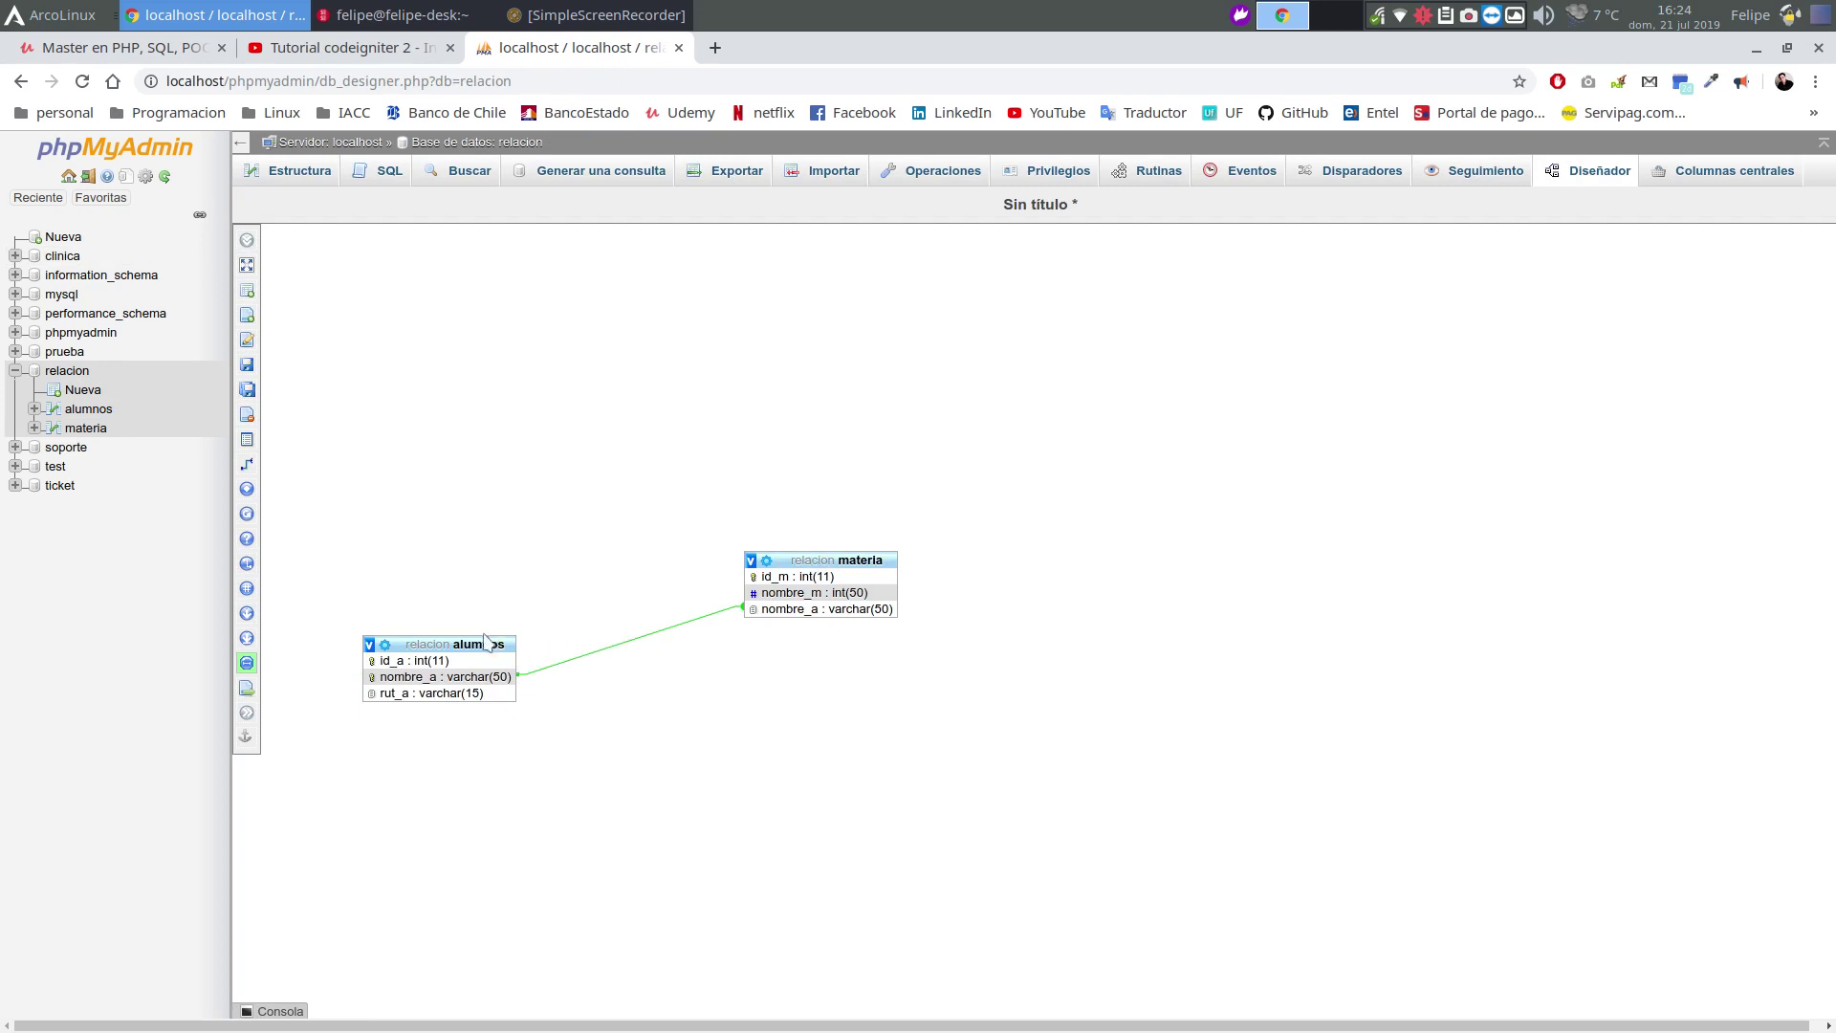
drag(464, 644, 450, 539)
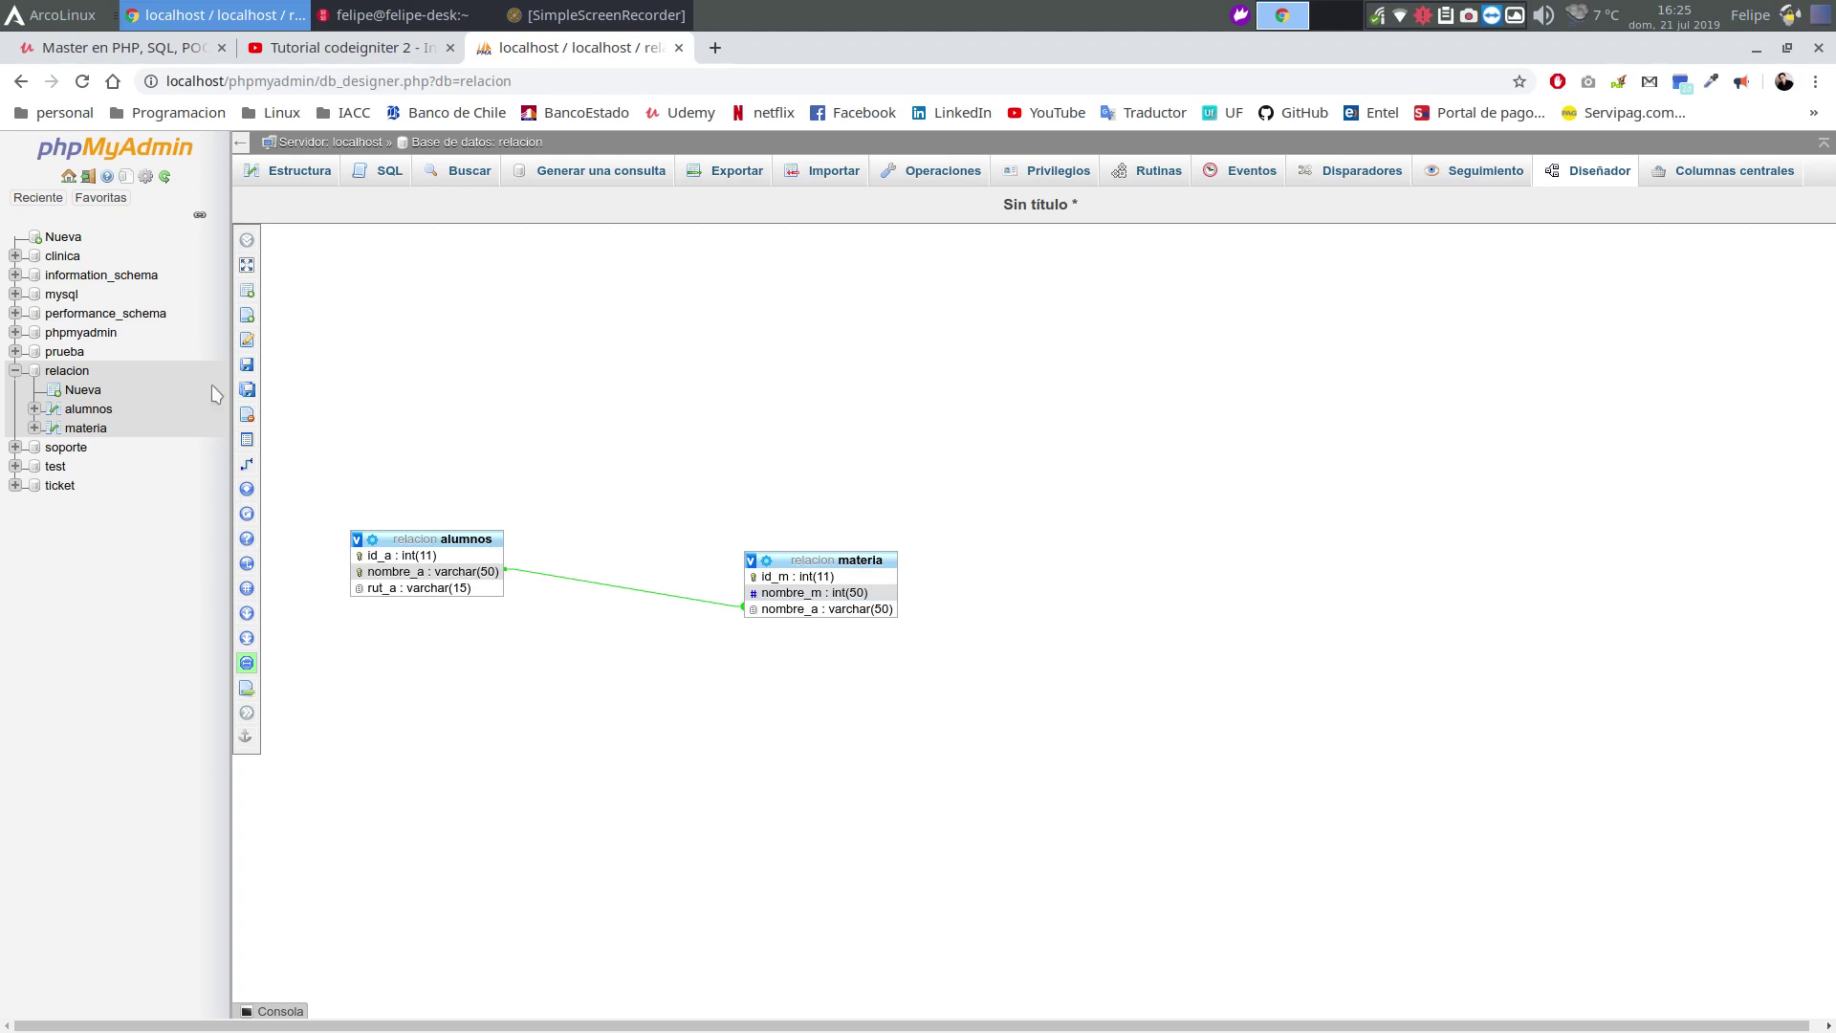
click(84, 415)
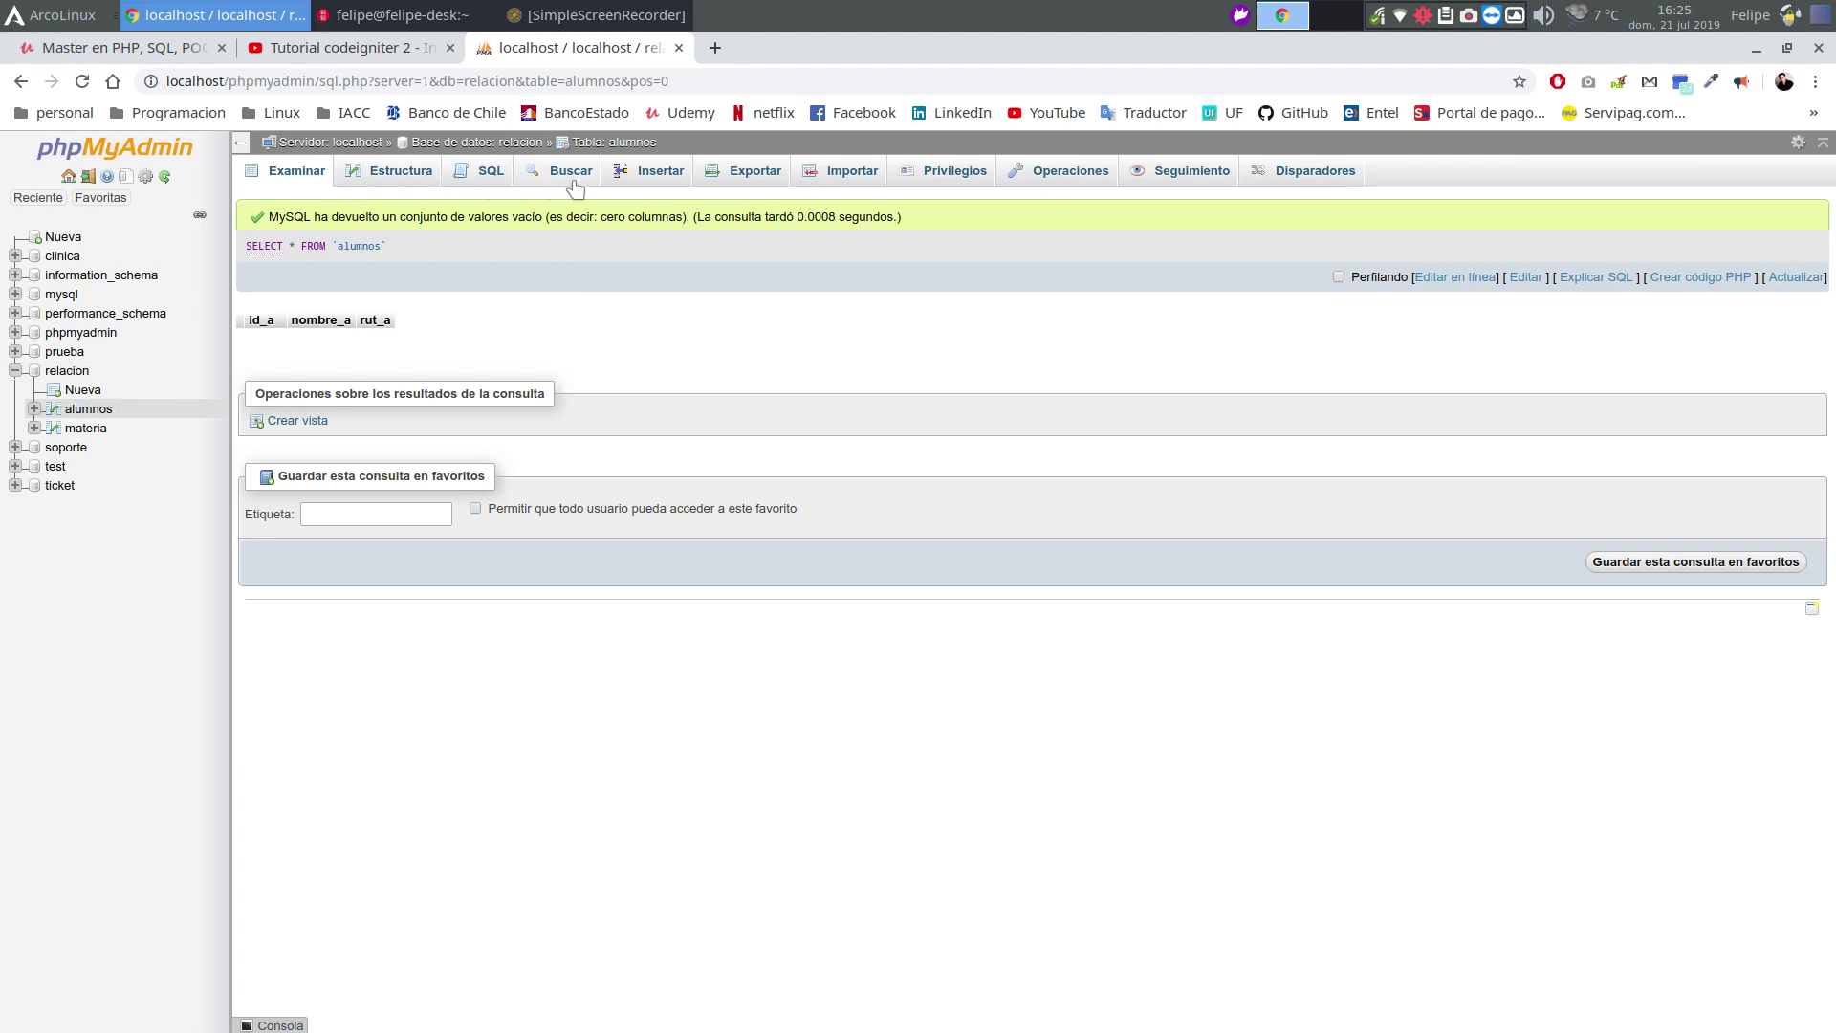
Insert two student rows into alumnos, each with a nombre_a name and rut_a value, then browse them
click(631, 178)
click(659, 269)
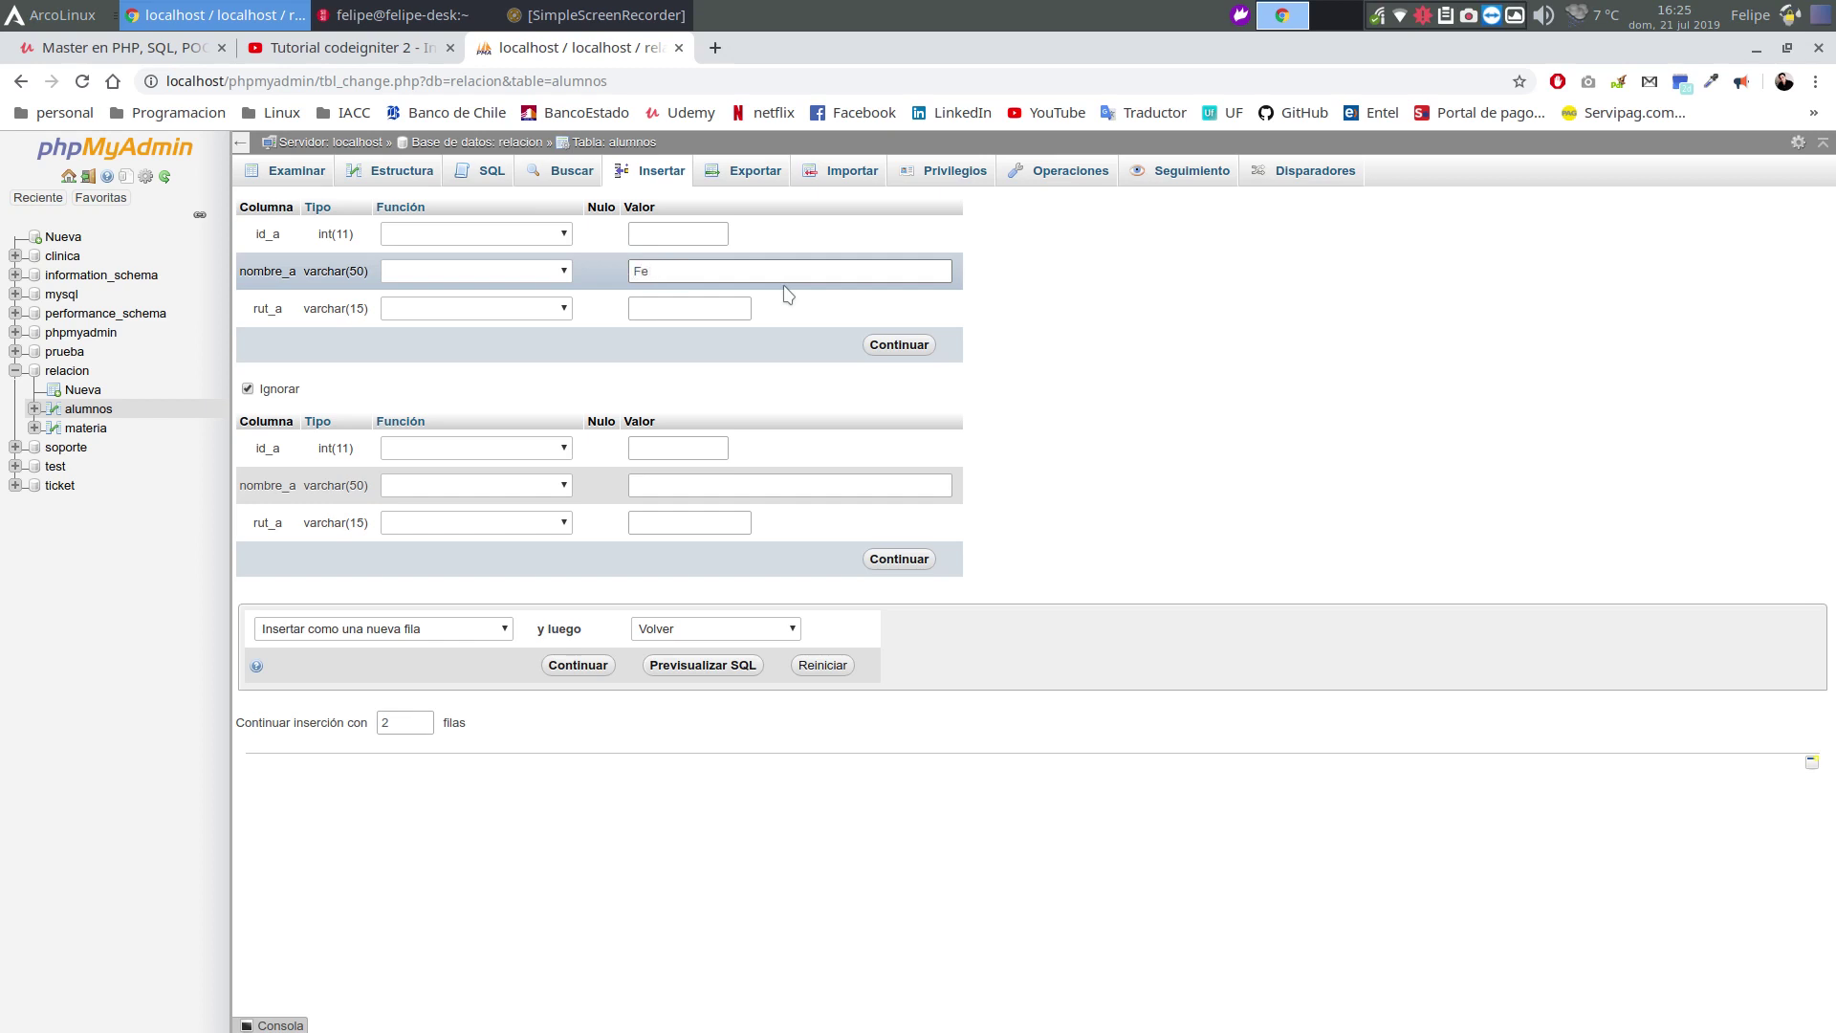
click(715, 314)
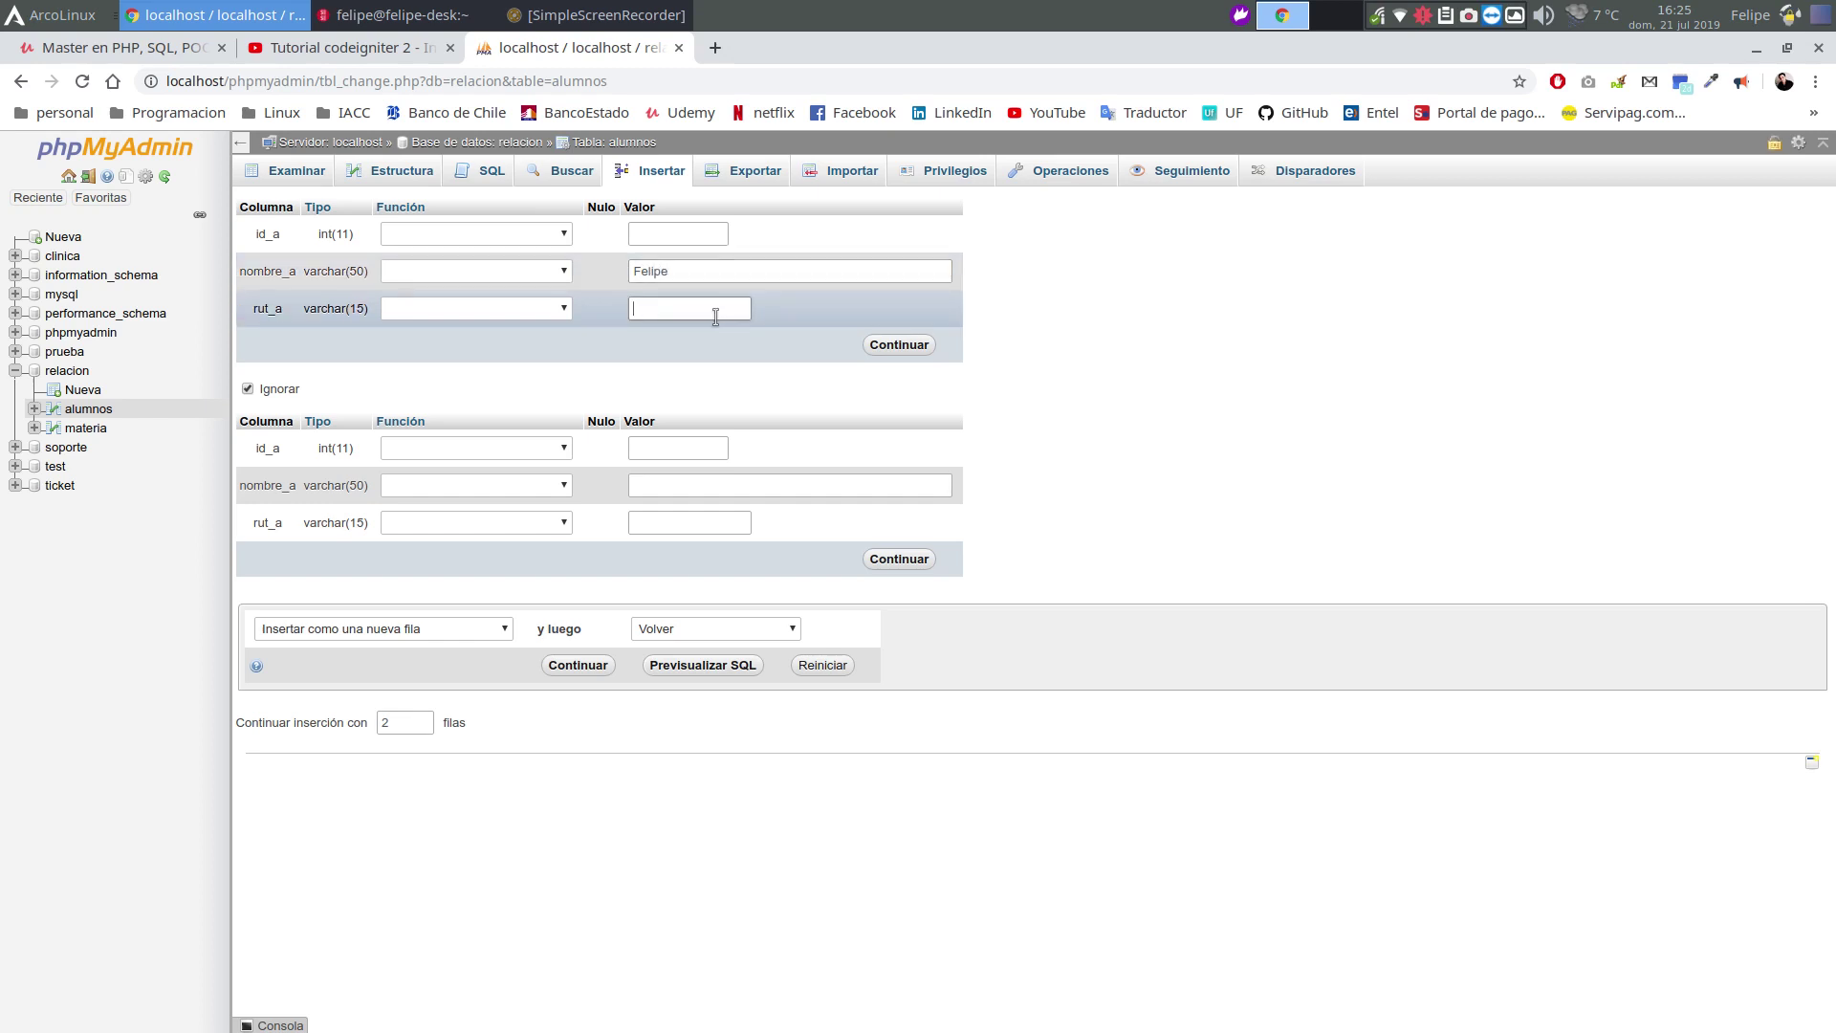
click(646, 492)
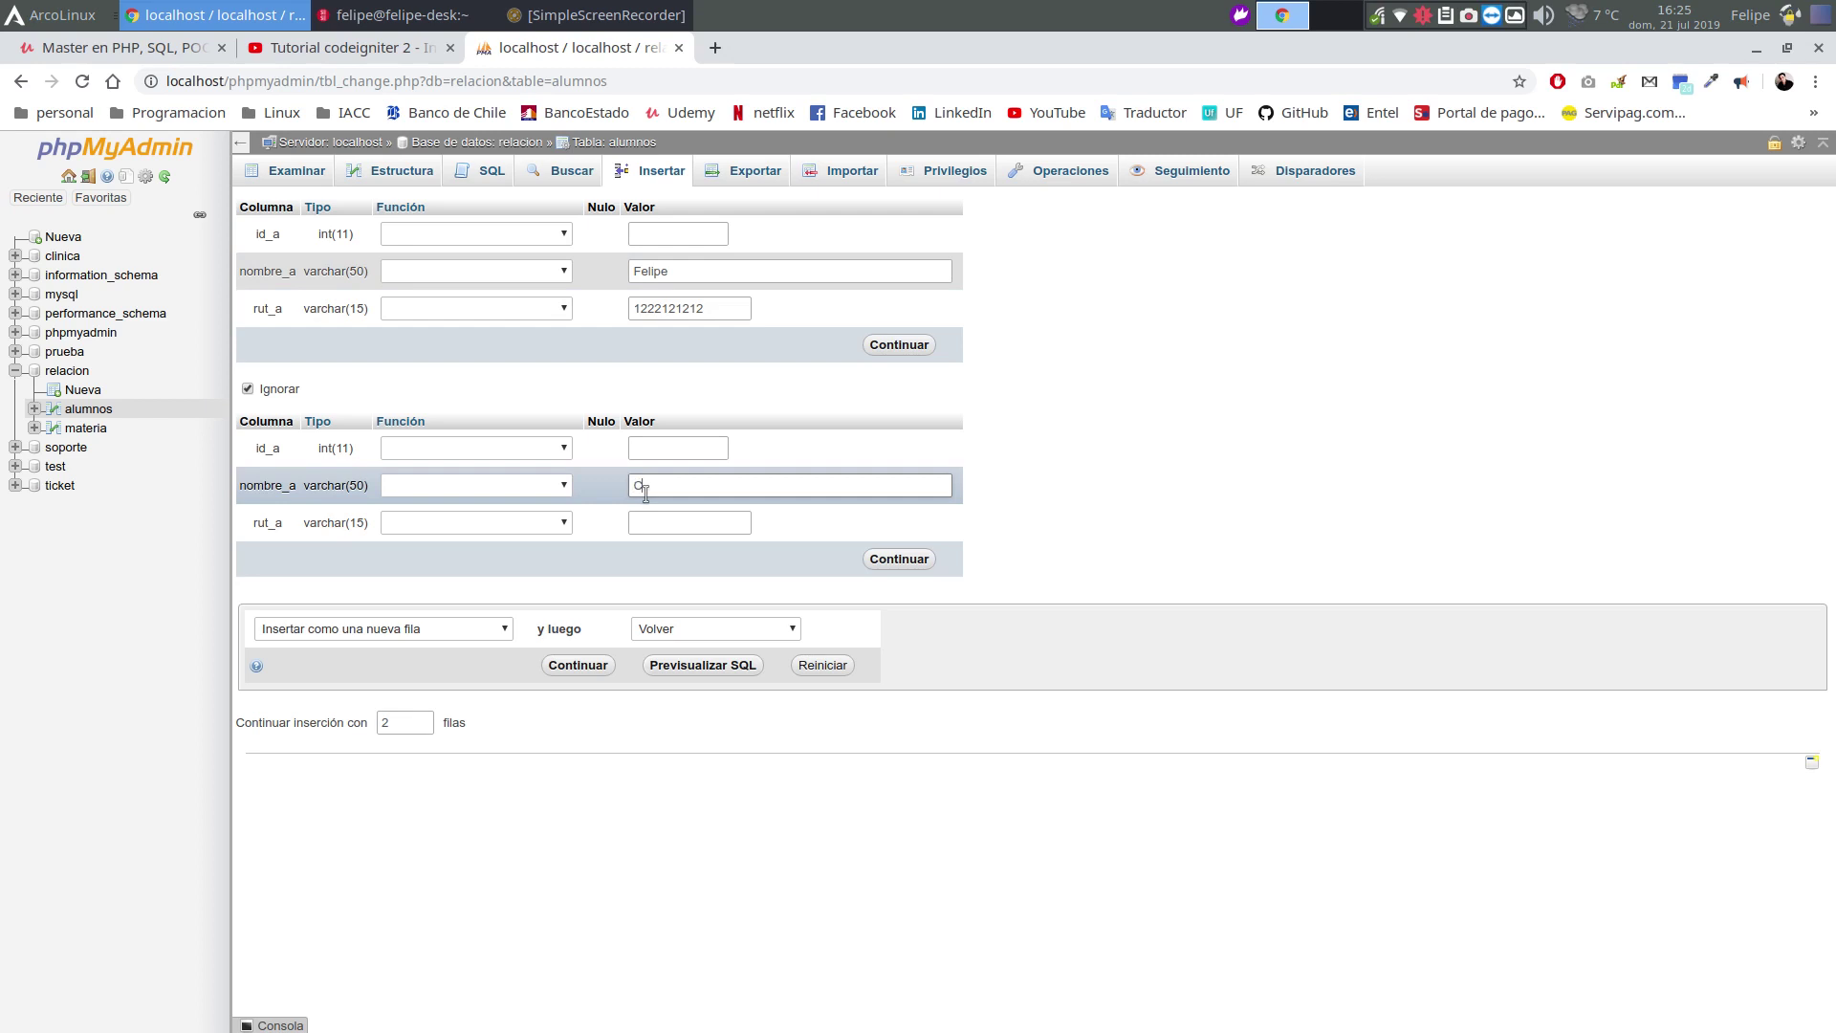
text(Carlos)
click(672, 521)
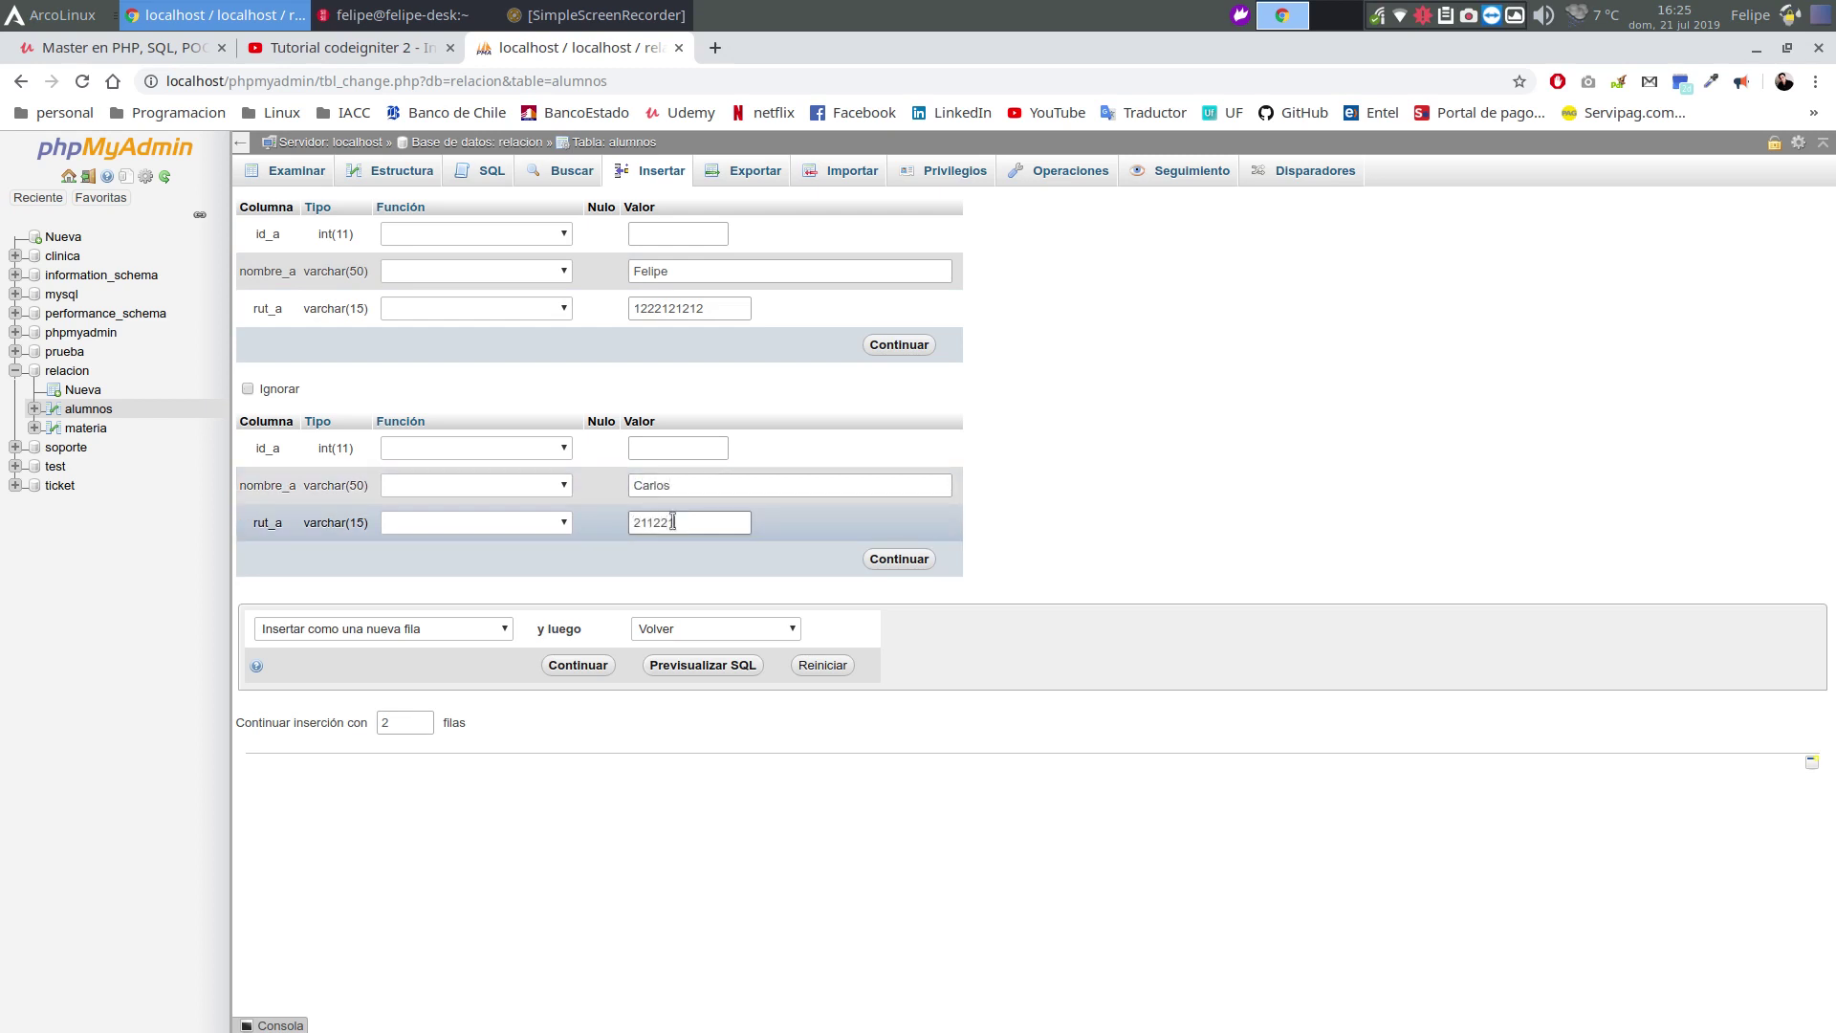
click(900, 345)
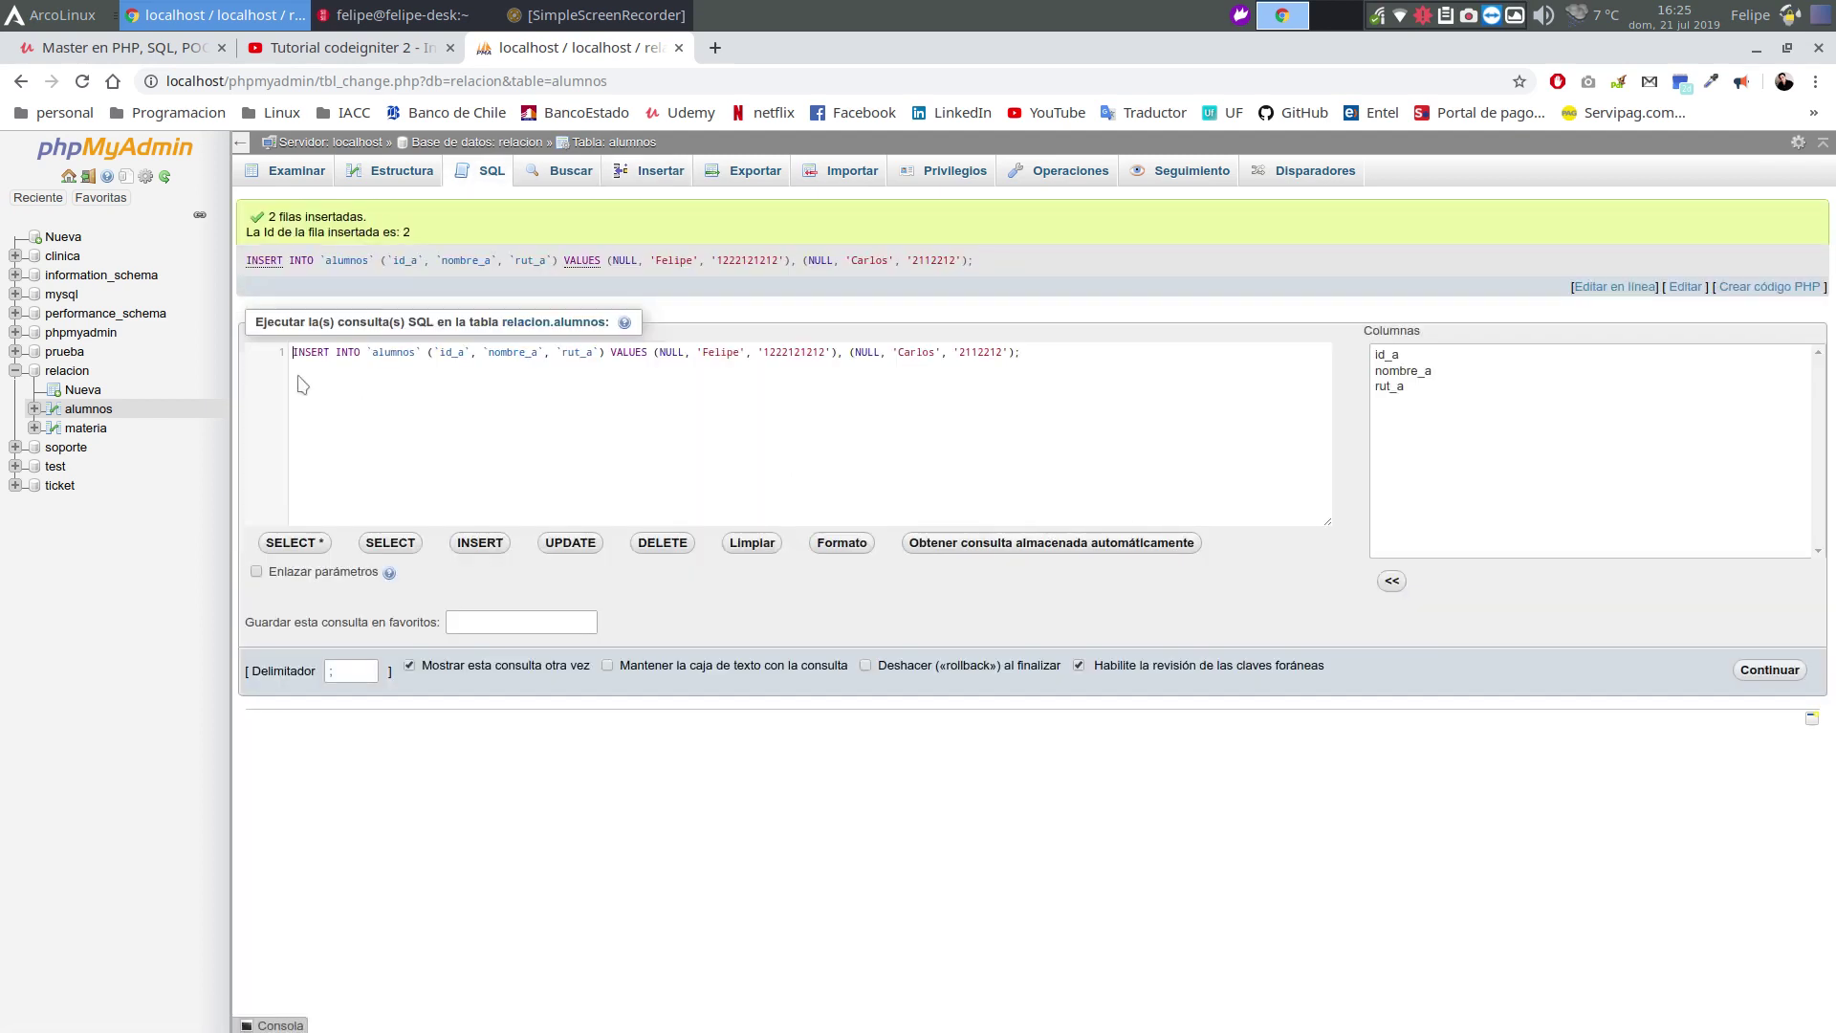
click(96, 410)
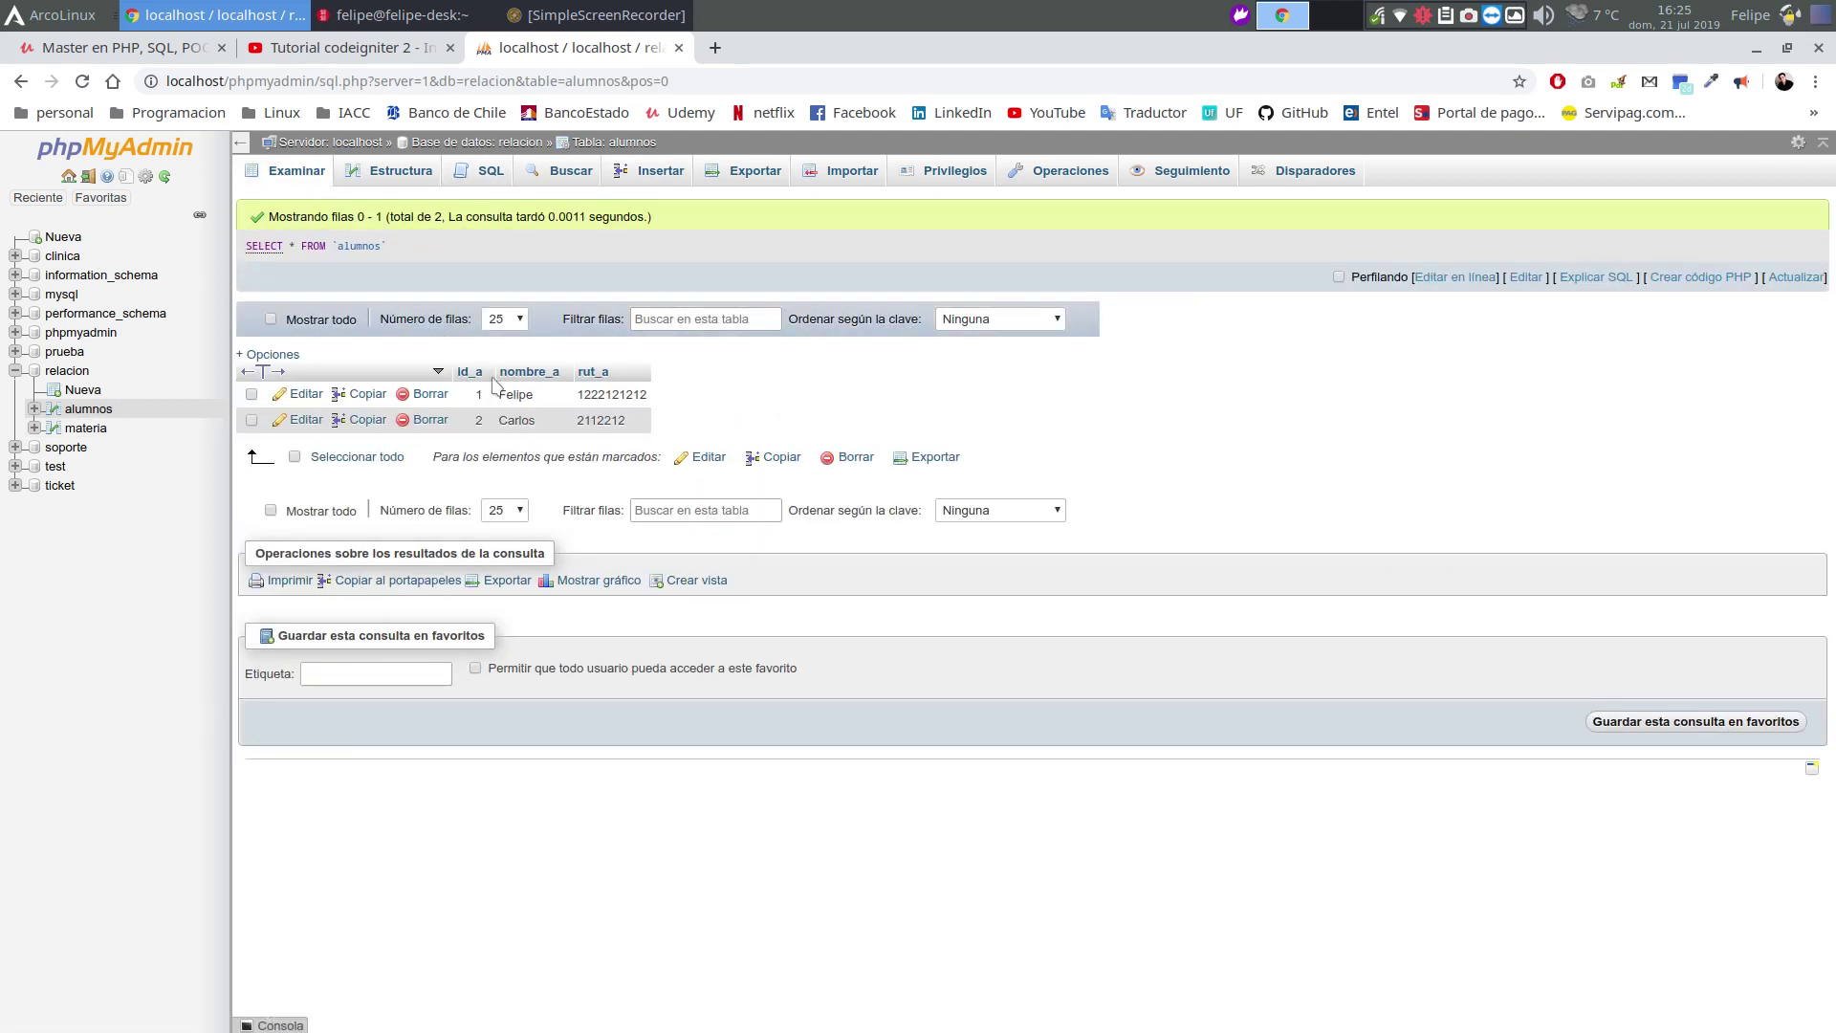
Start a materia row with nombre_m Matematicas and a linked student in nombre_a
click(88, 428)
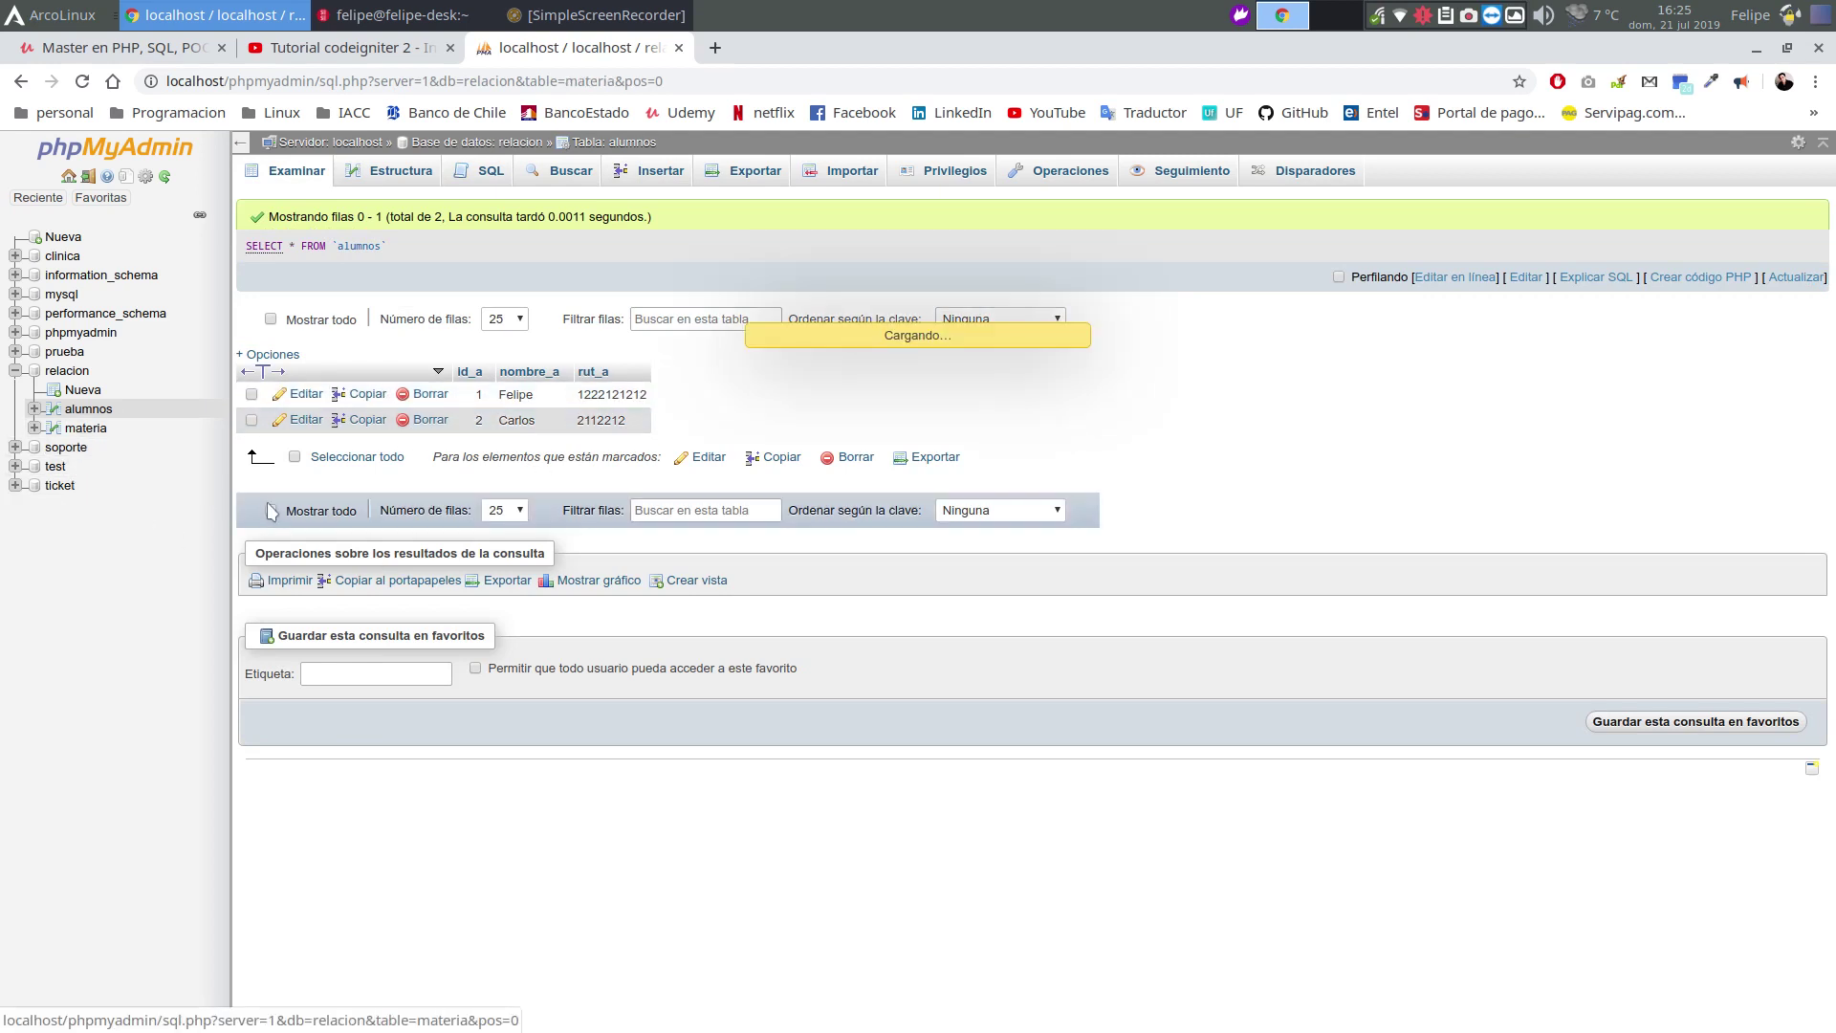
click(654, 172)
click(648, 272)
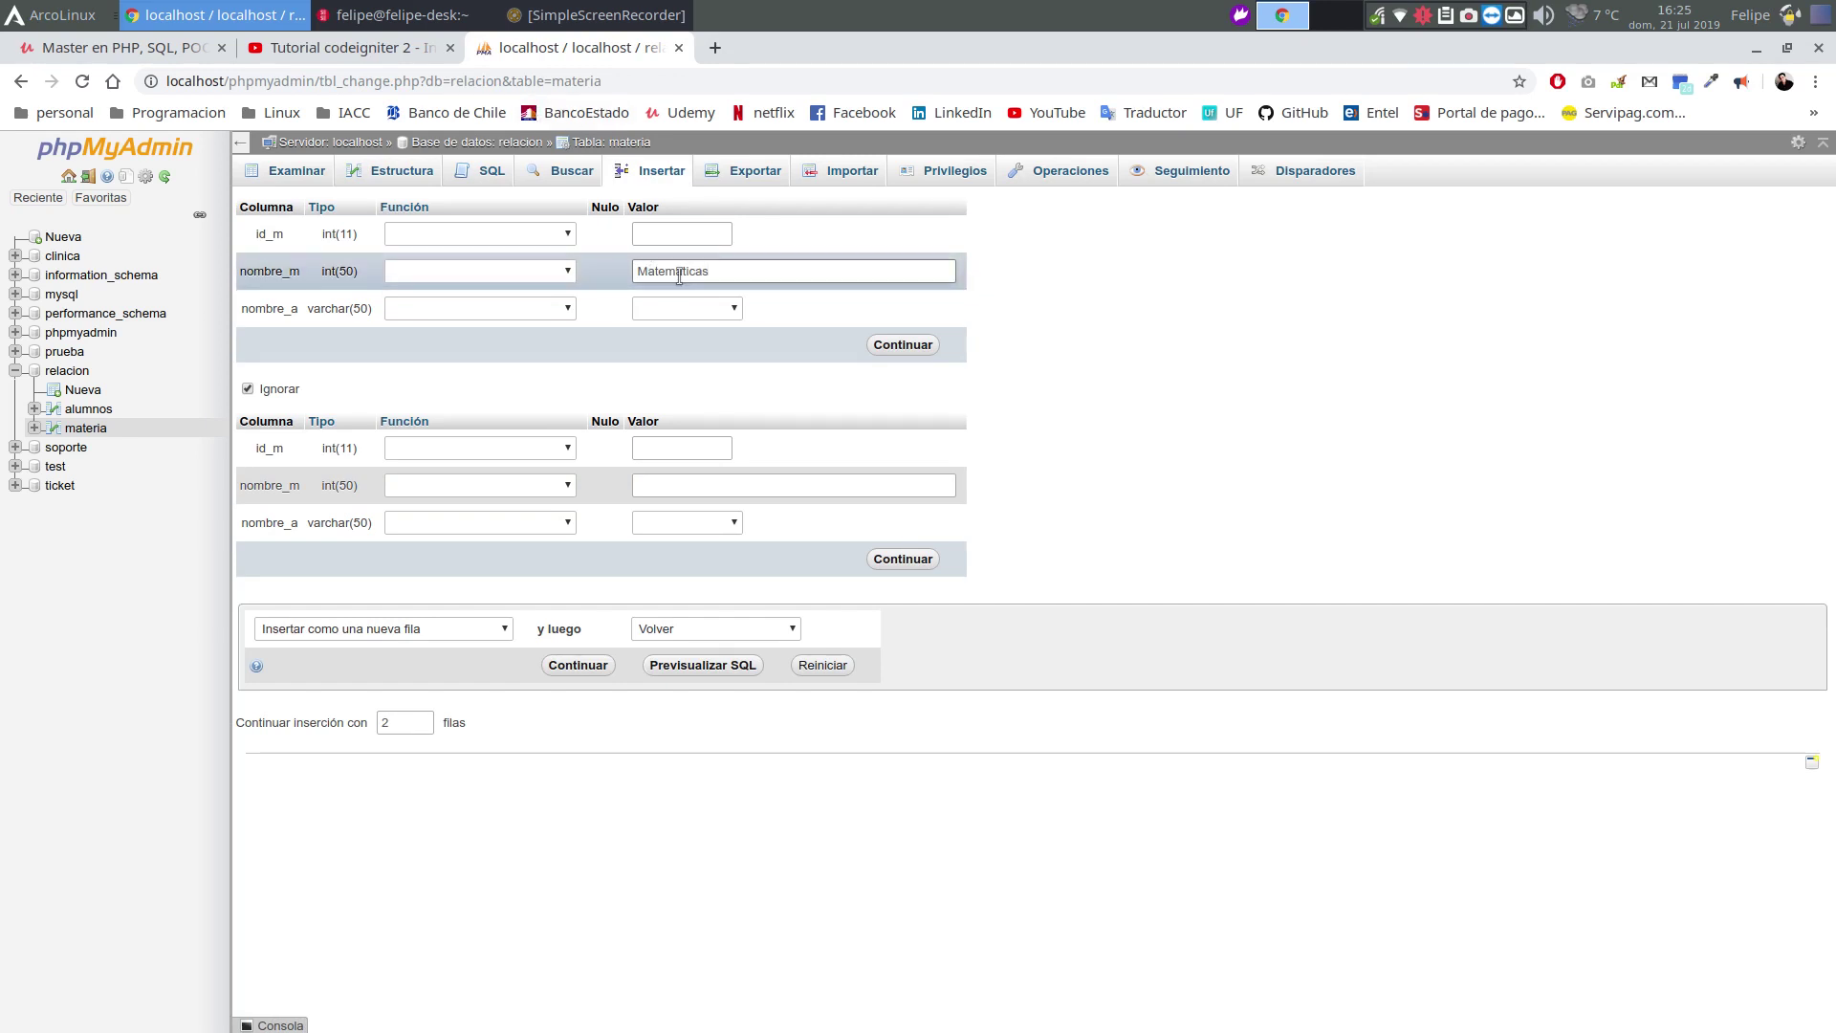
click(717, 308)
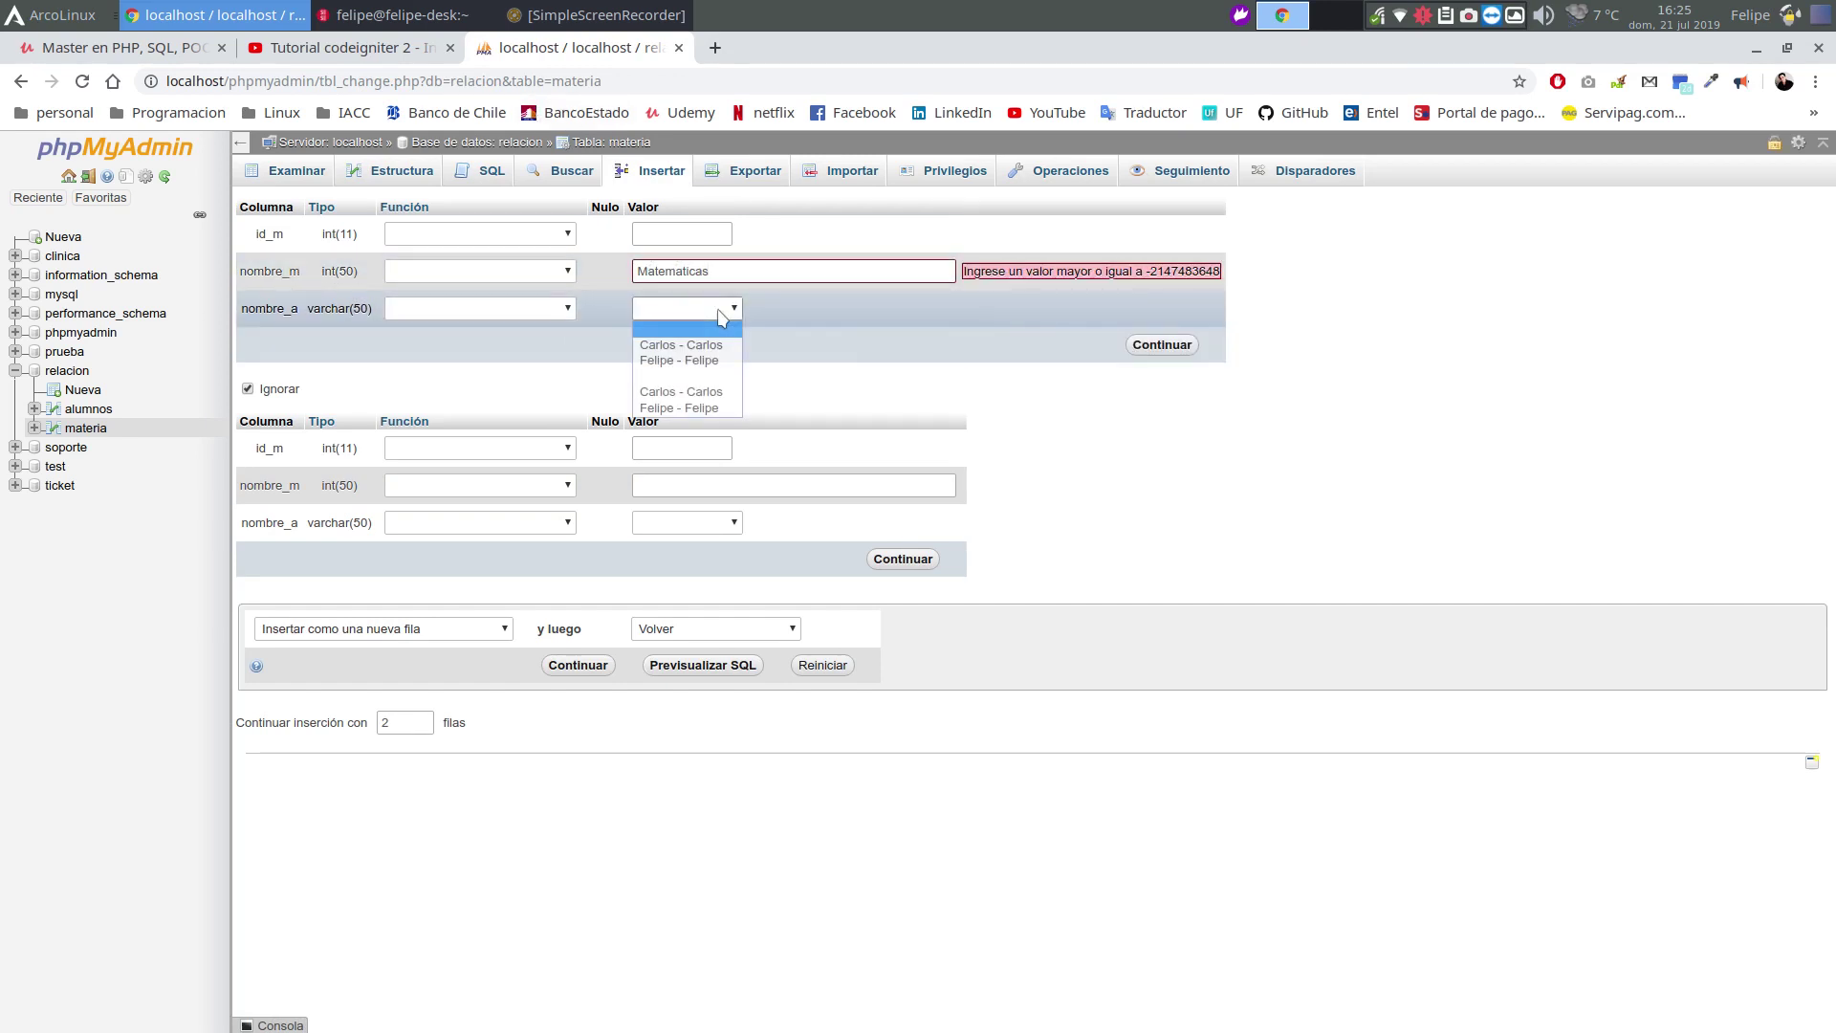
click(712, 409)
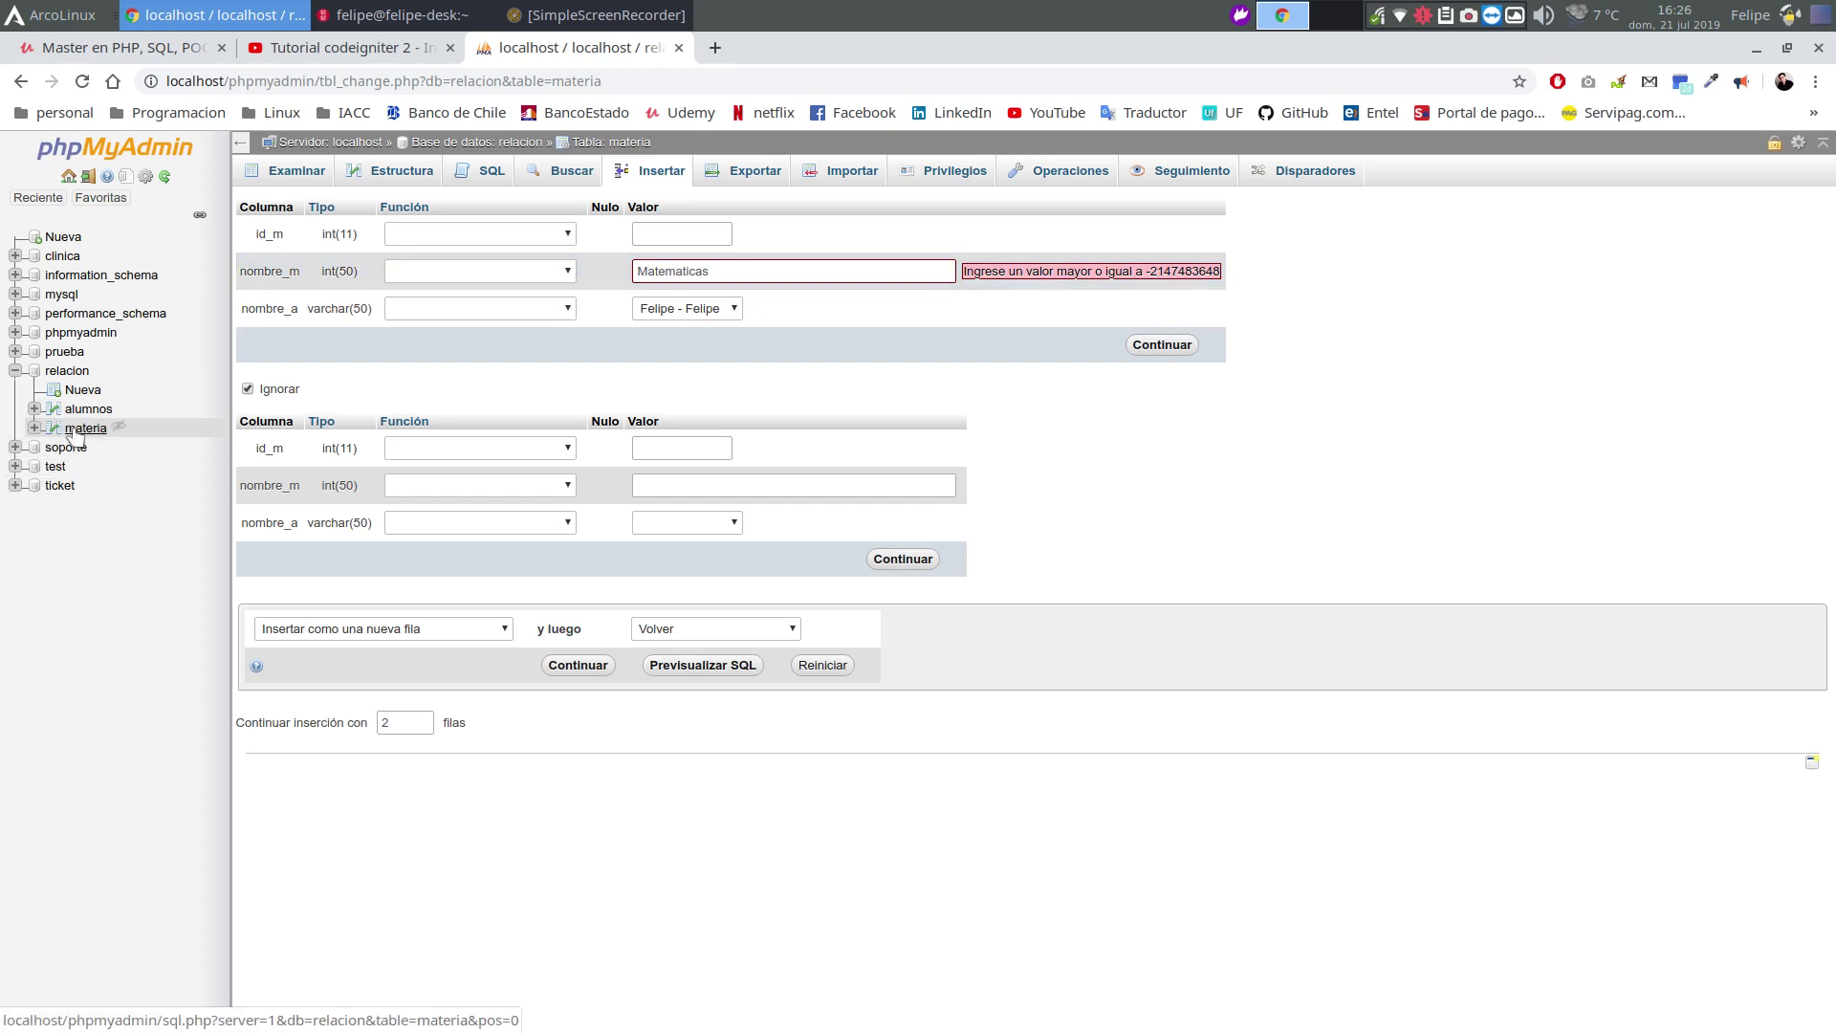
click(86, 427)
Discard the insert form and change materia's nombre_m column type to VARCHAR(50)
click(1068, 234)
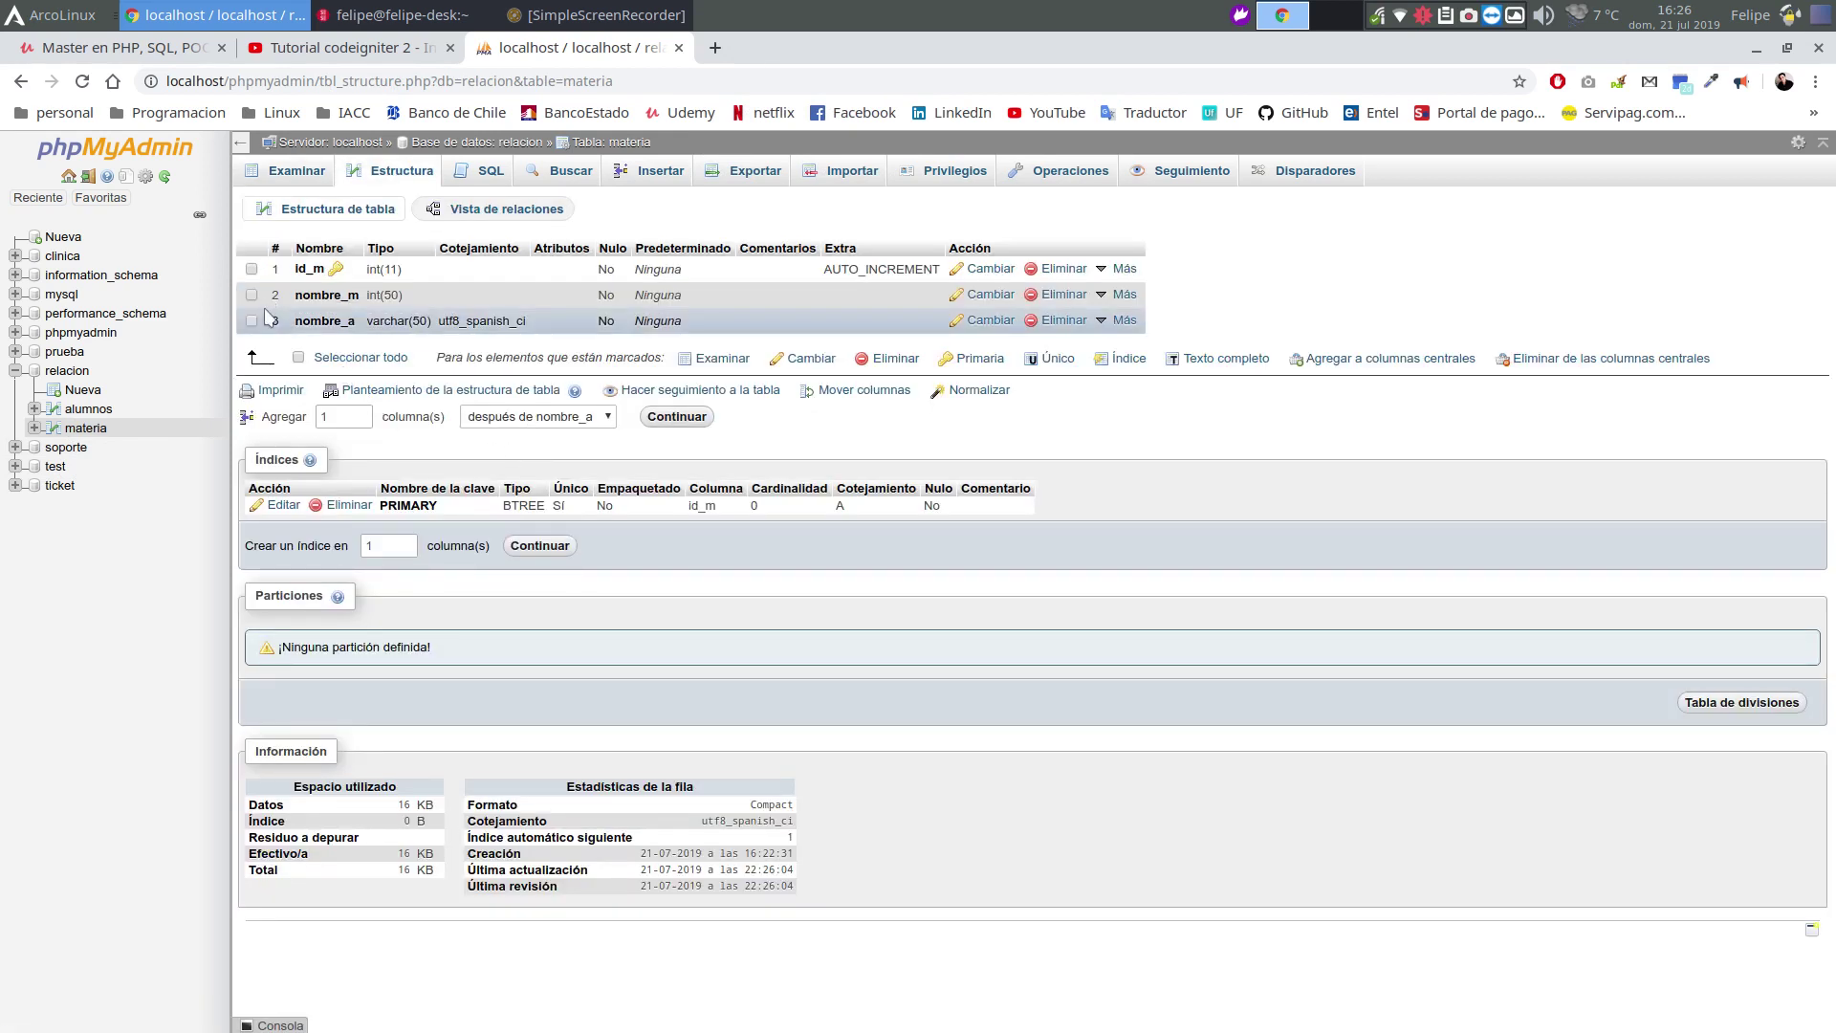
click(991, 295)
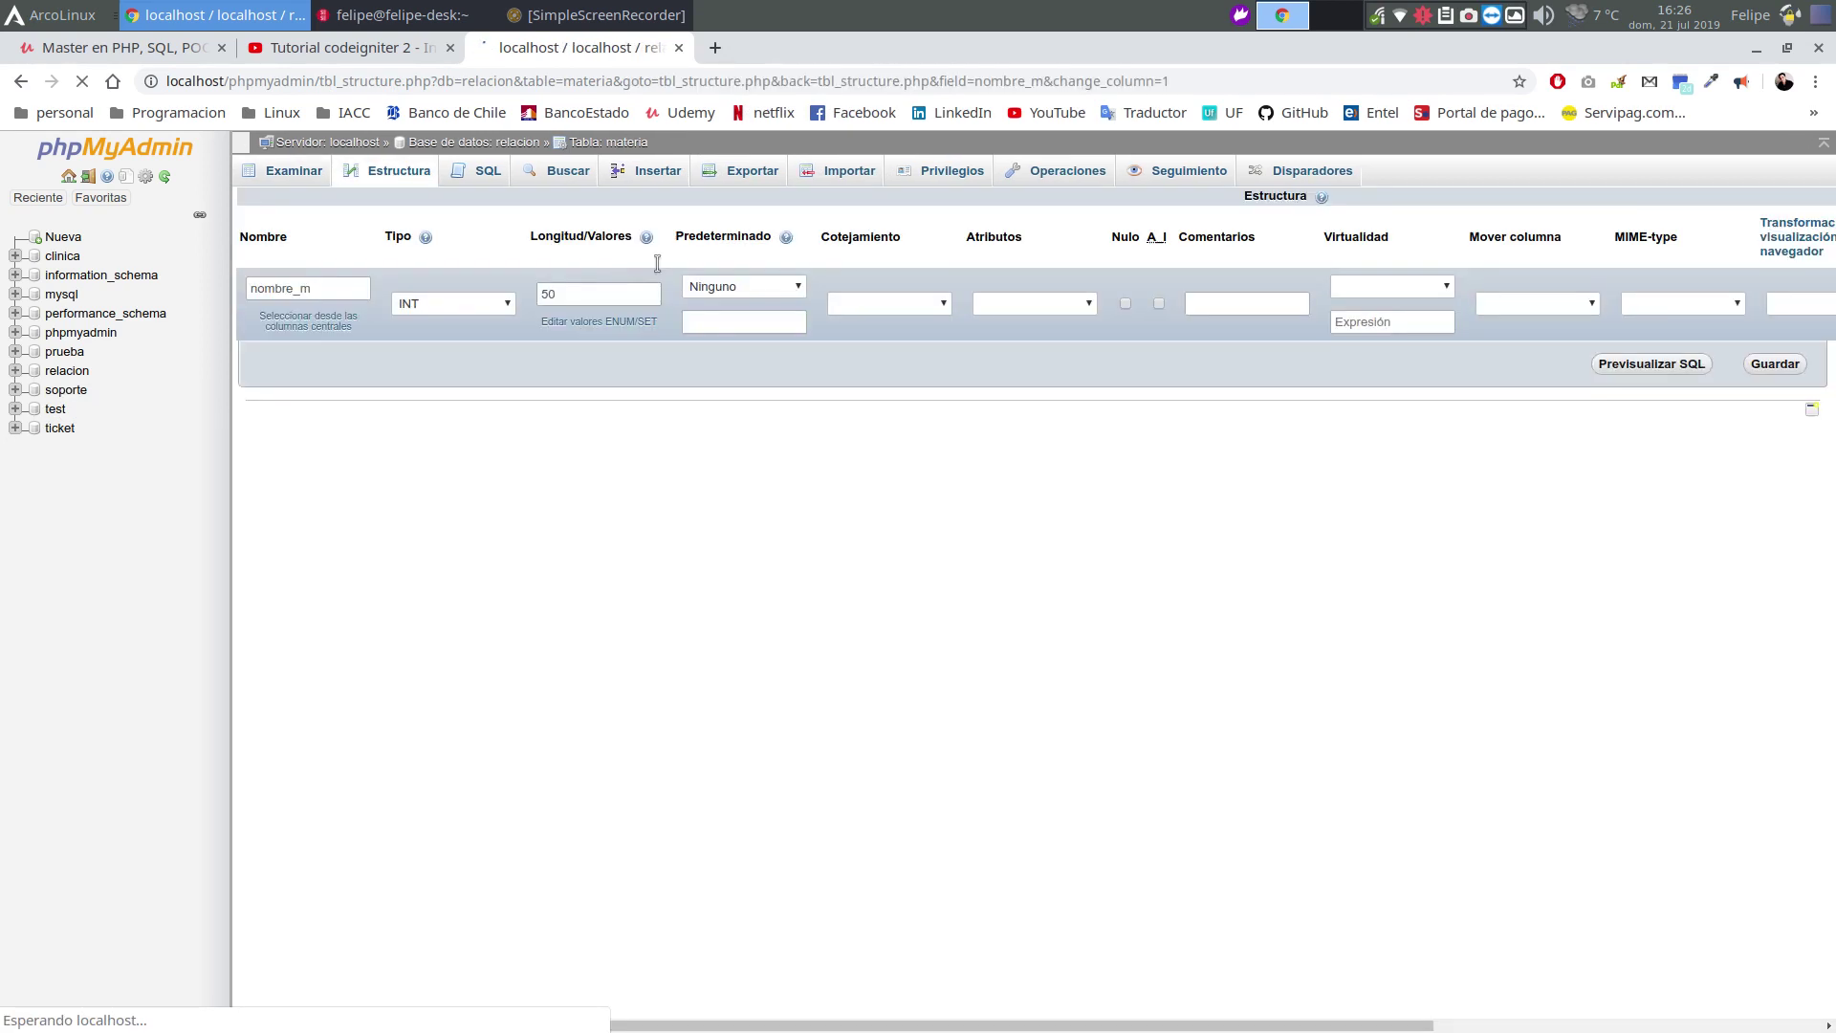
click(435, 306)
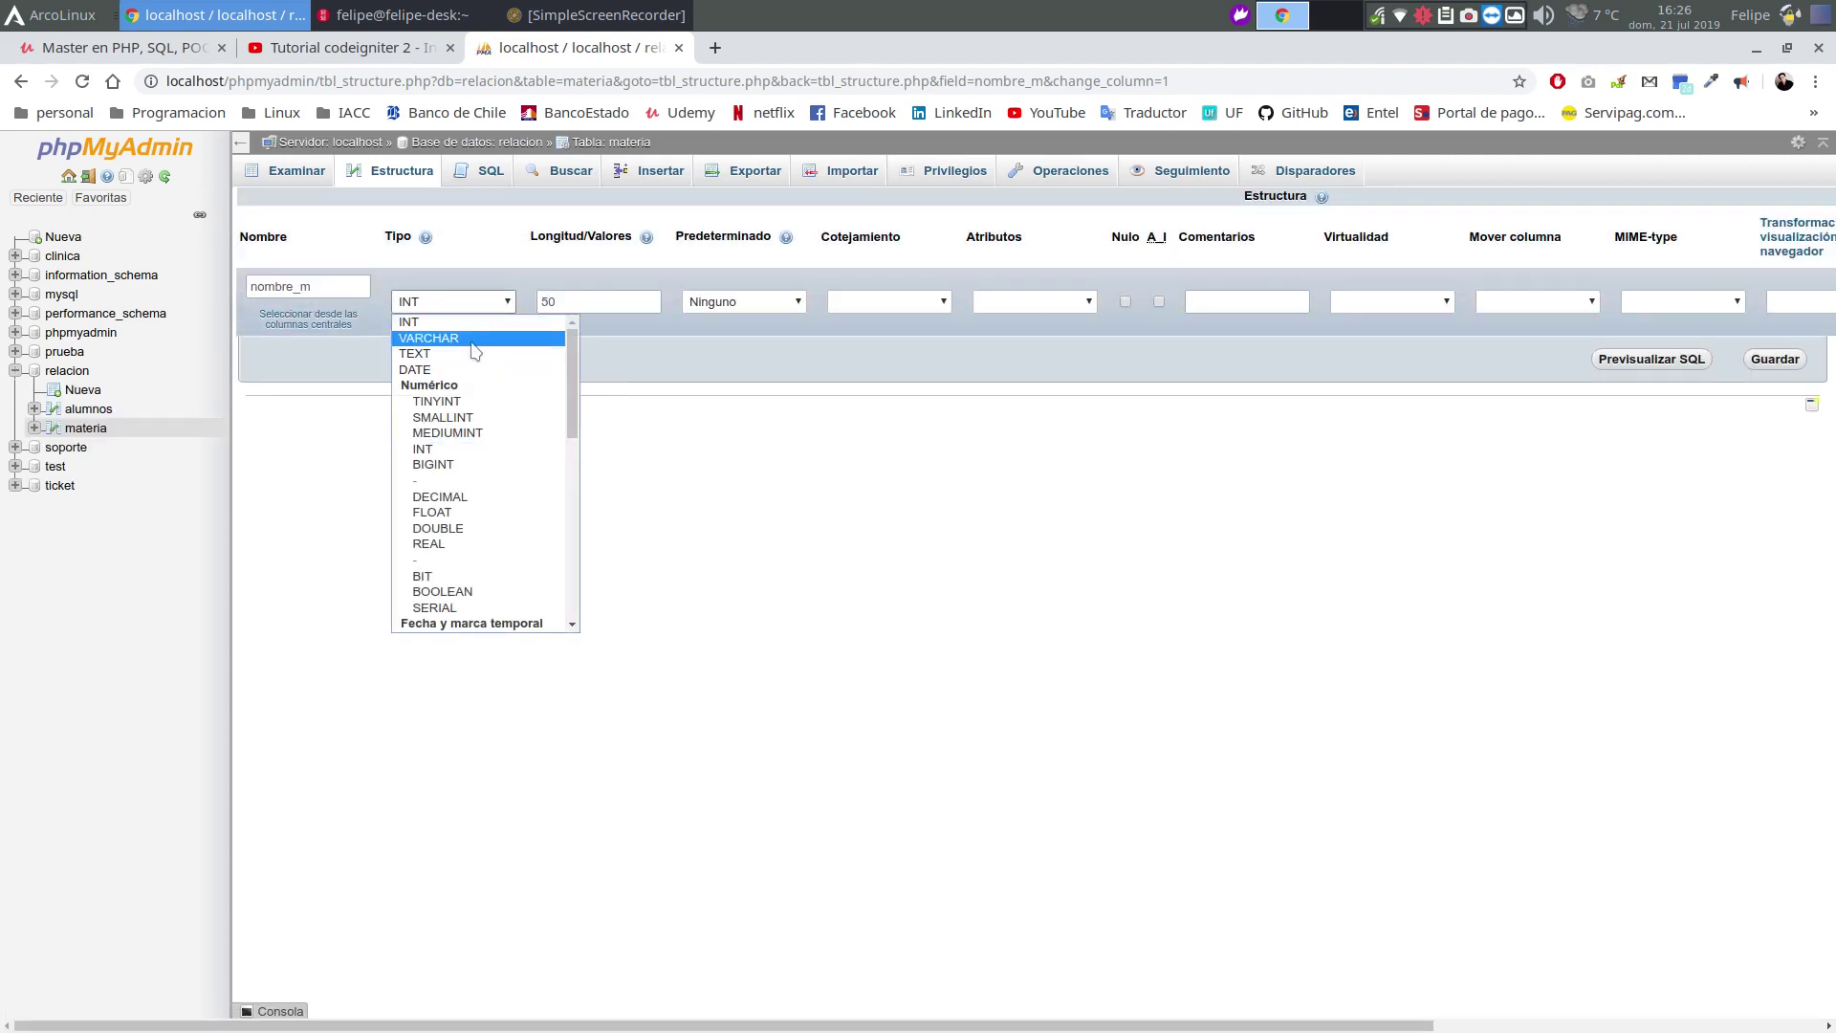
click(425, 337)
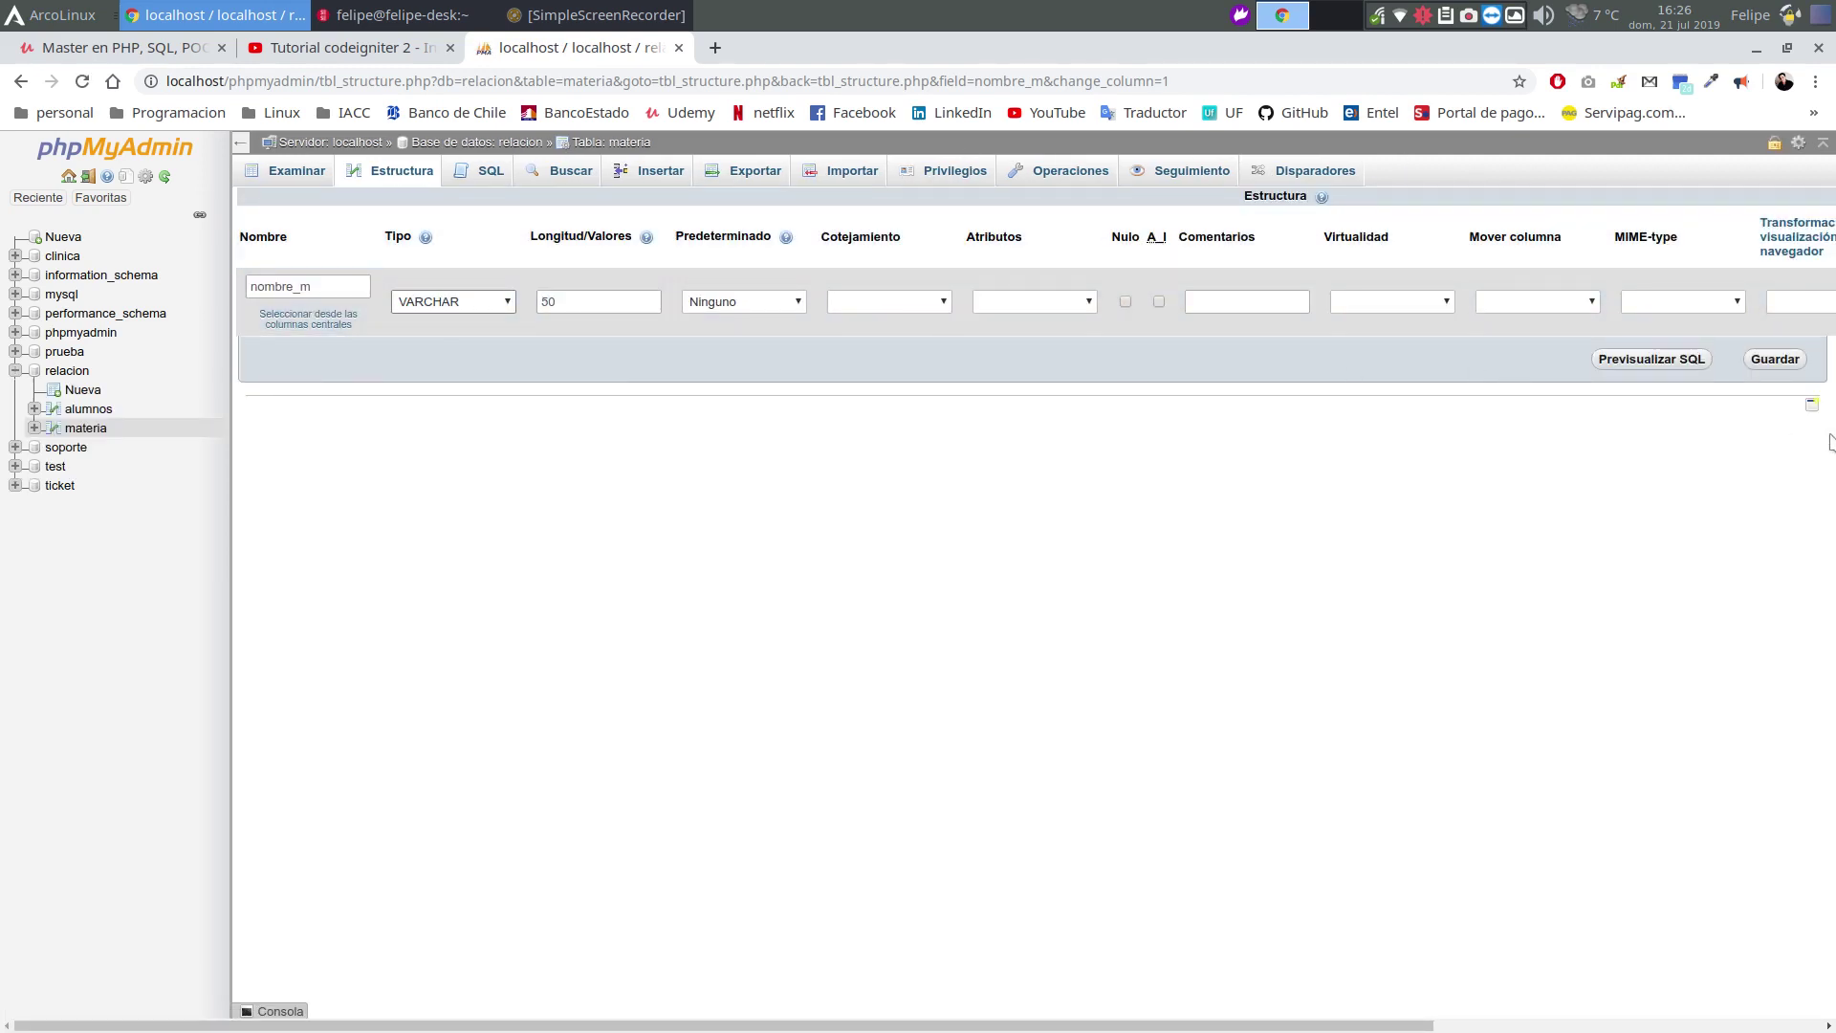
click(1775, 360)
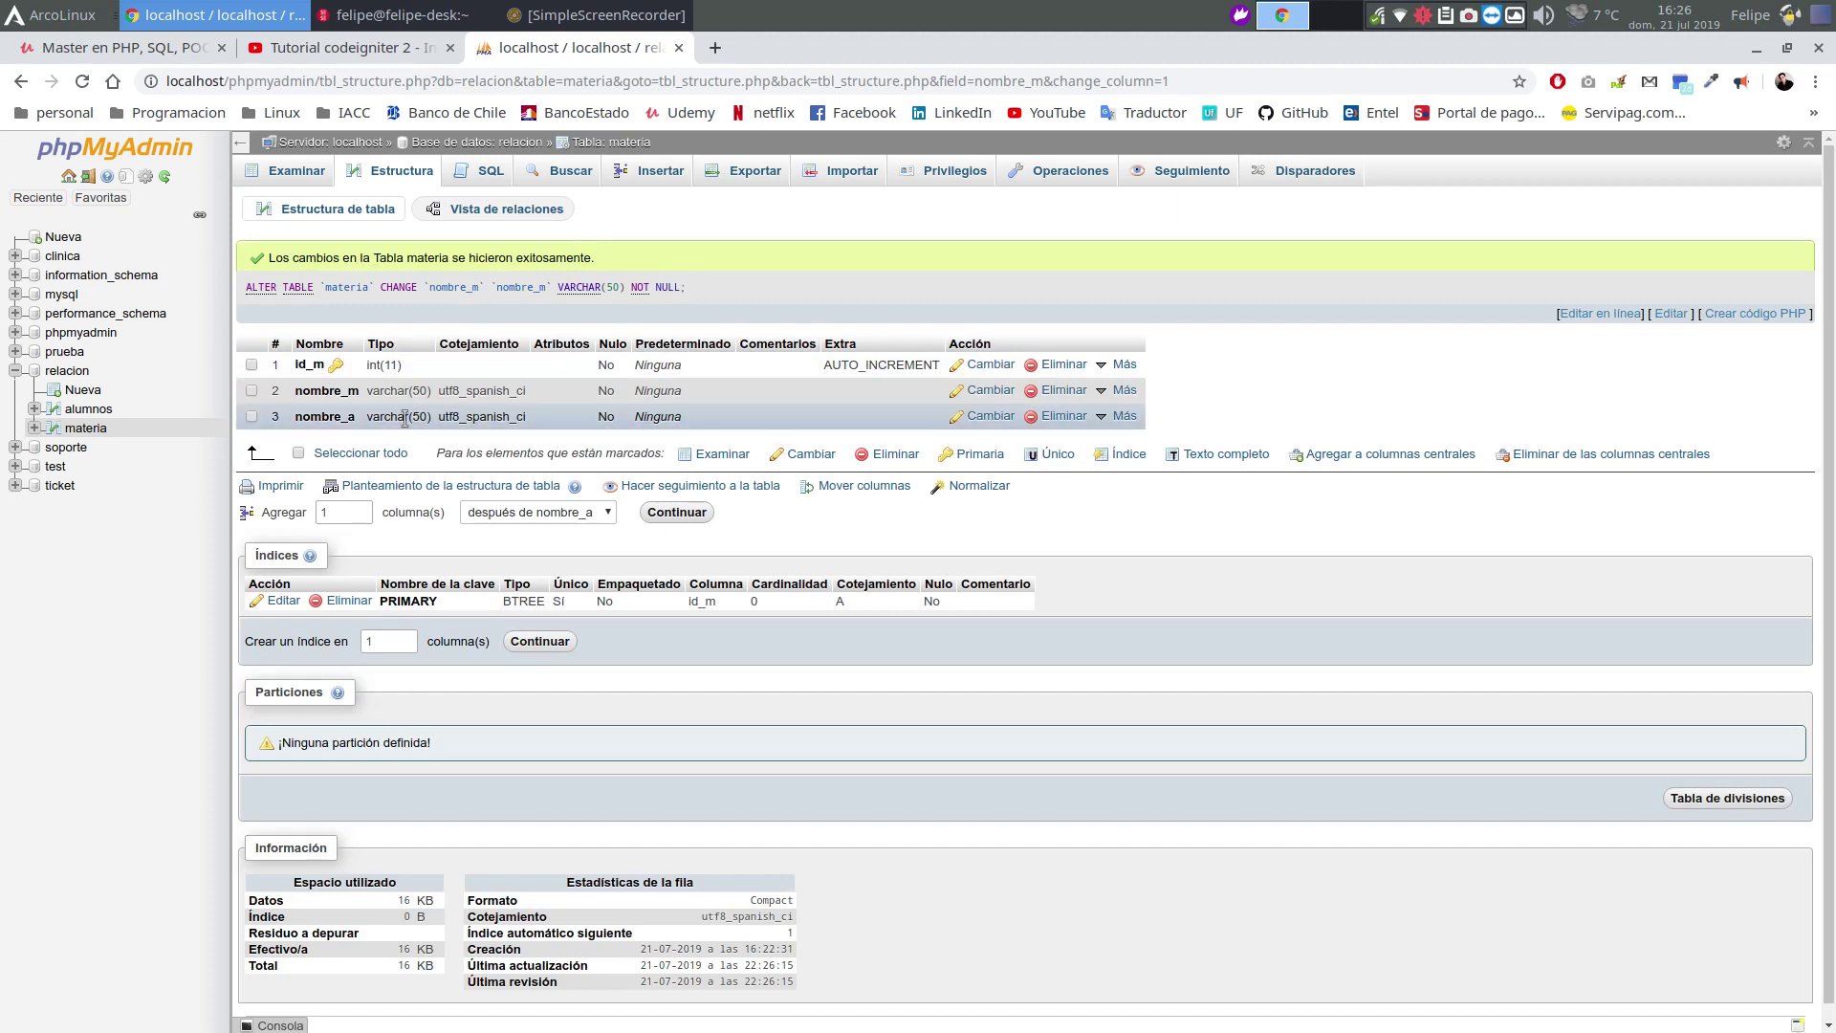
click(86, 428)
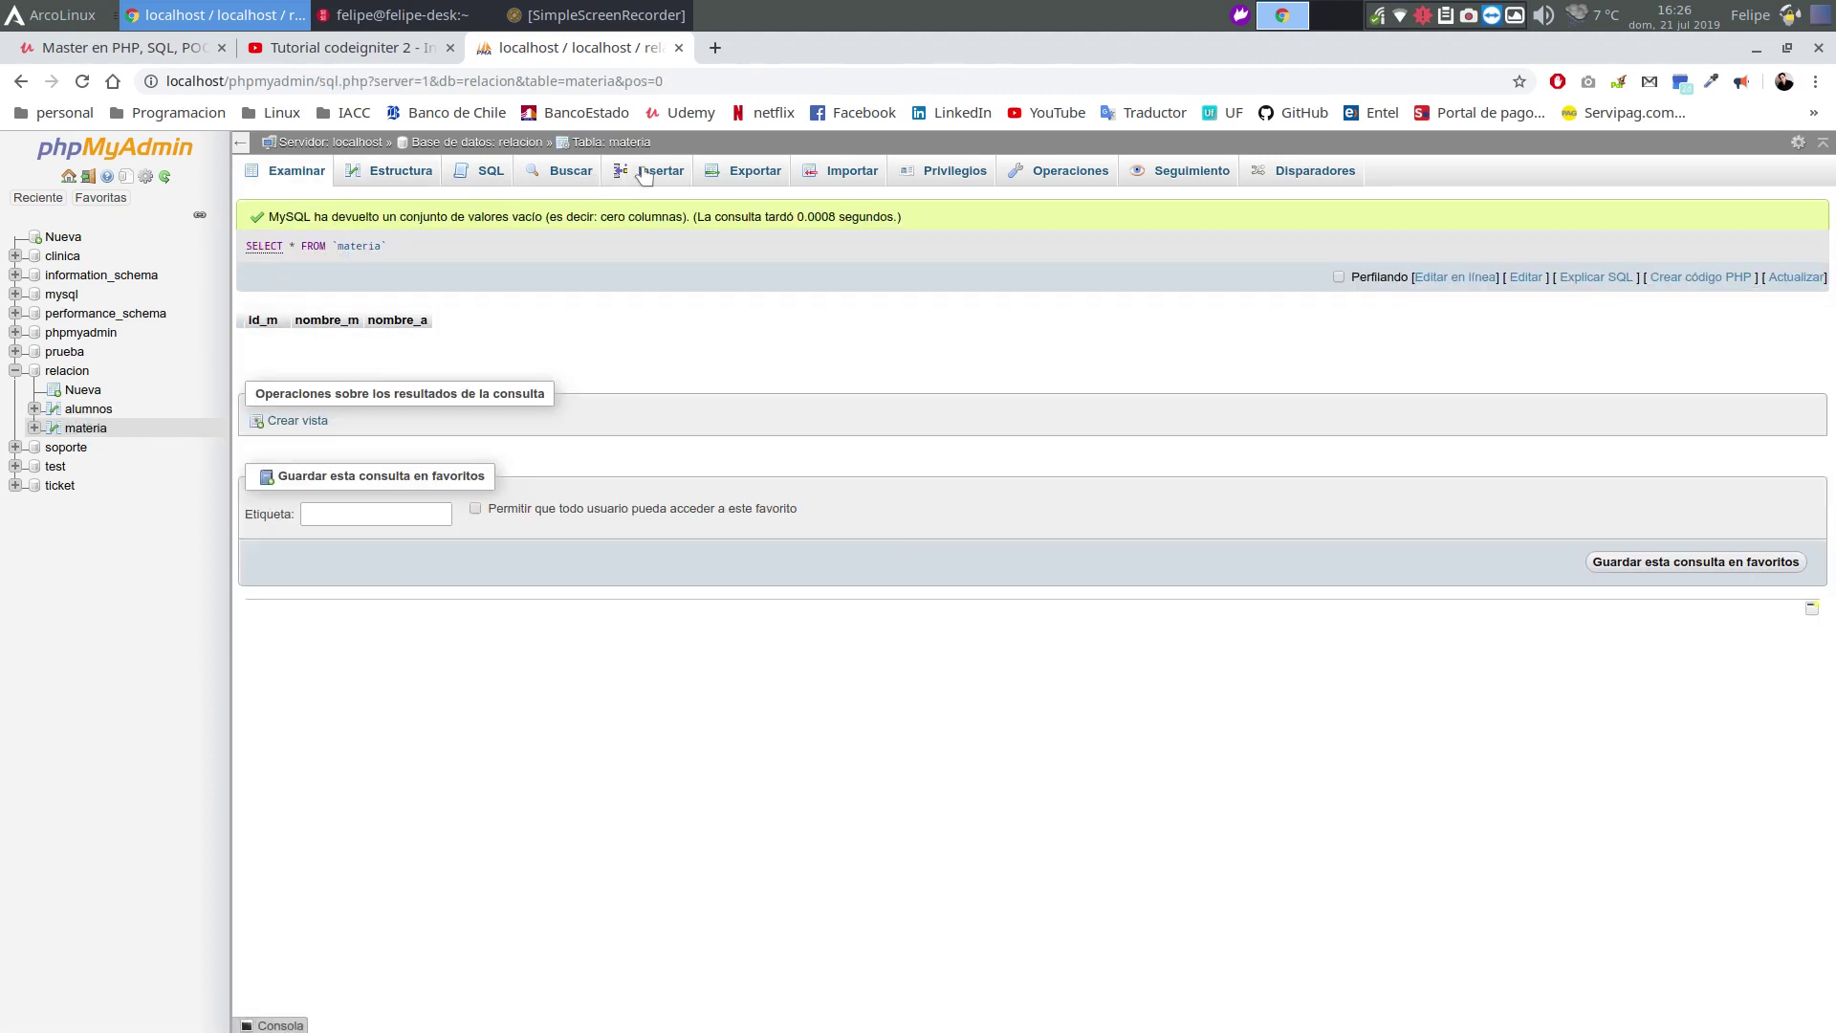
Insert a materia row Matematicas with nombre_a set to the first student
click(645, 172)
click(704, 271)
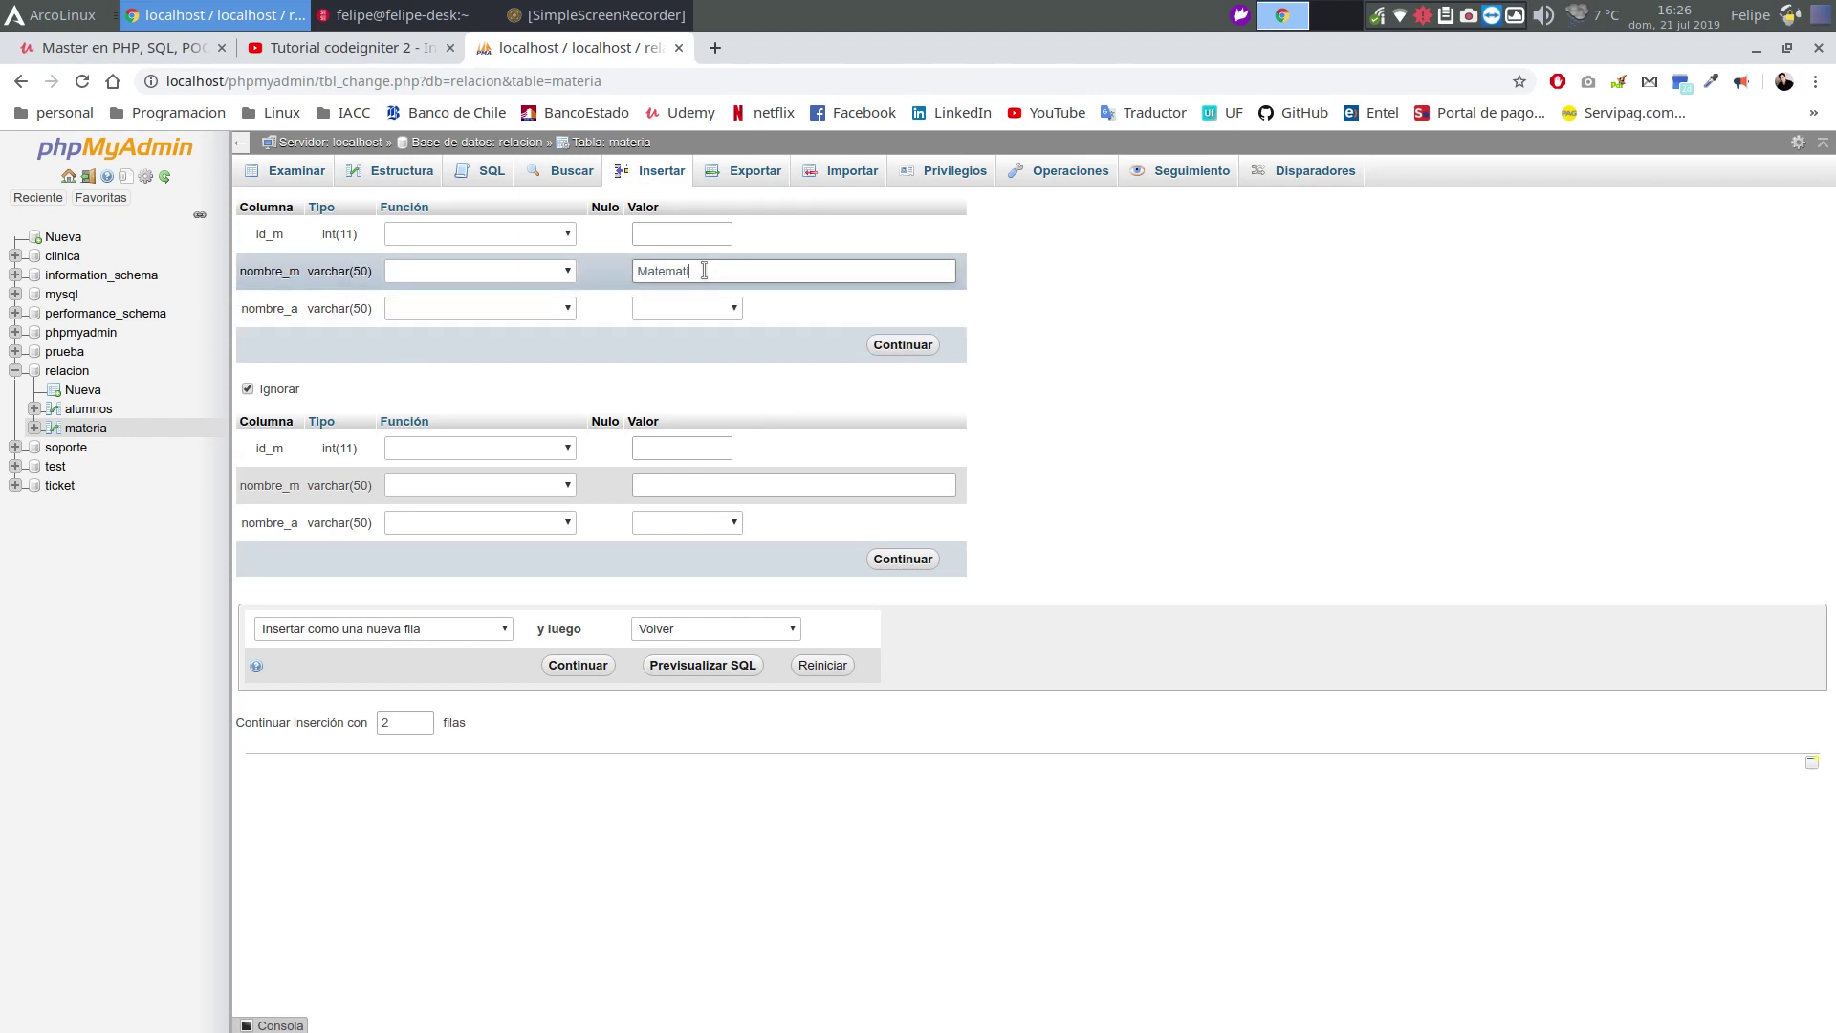
click(685, 307)
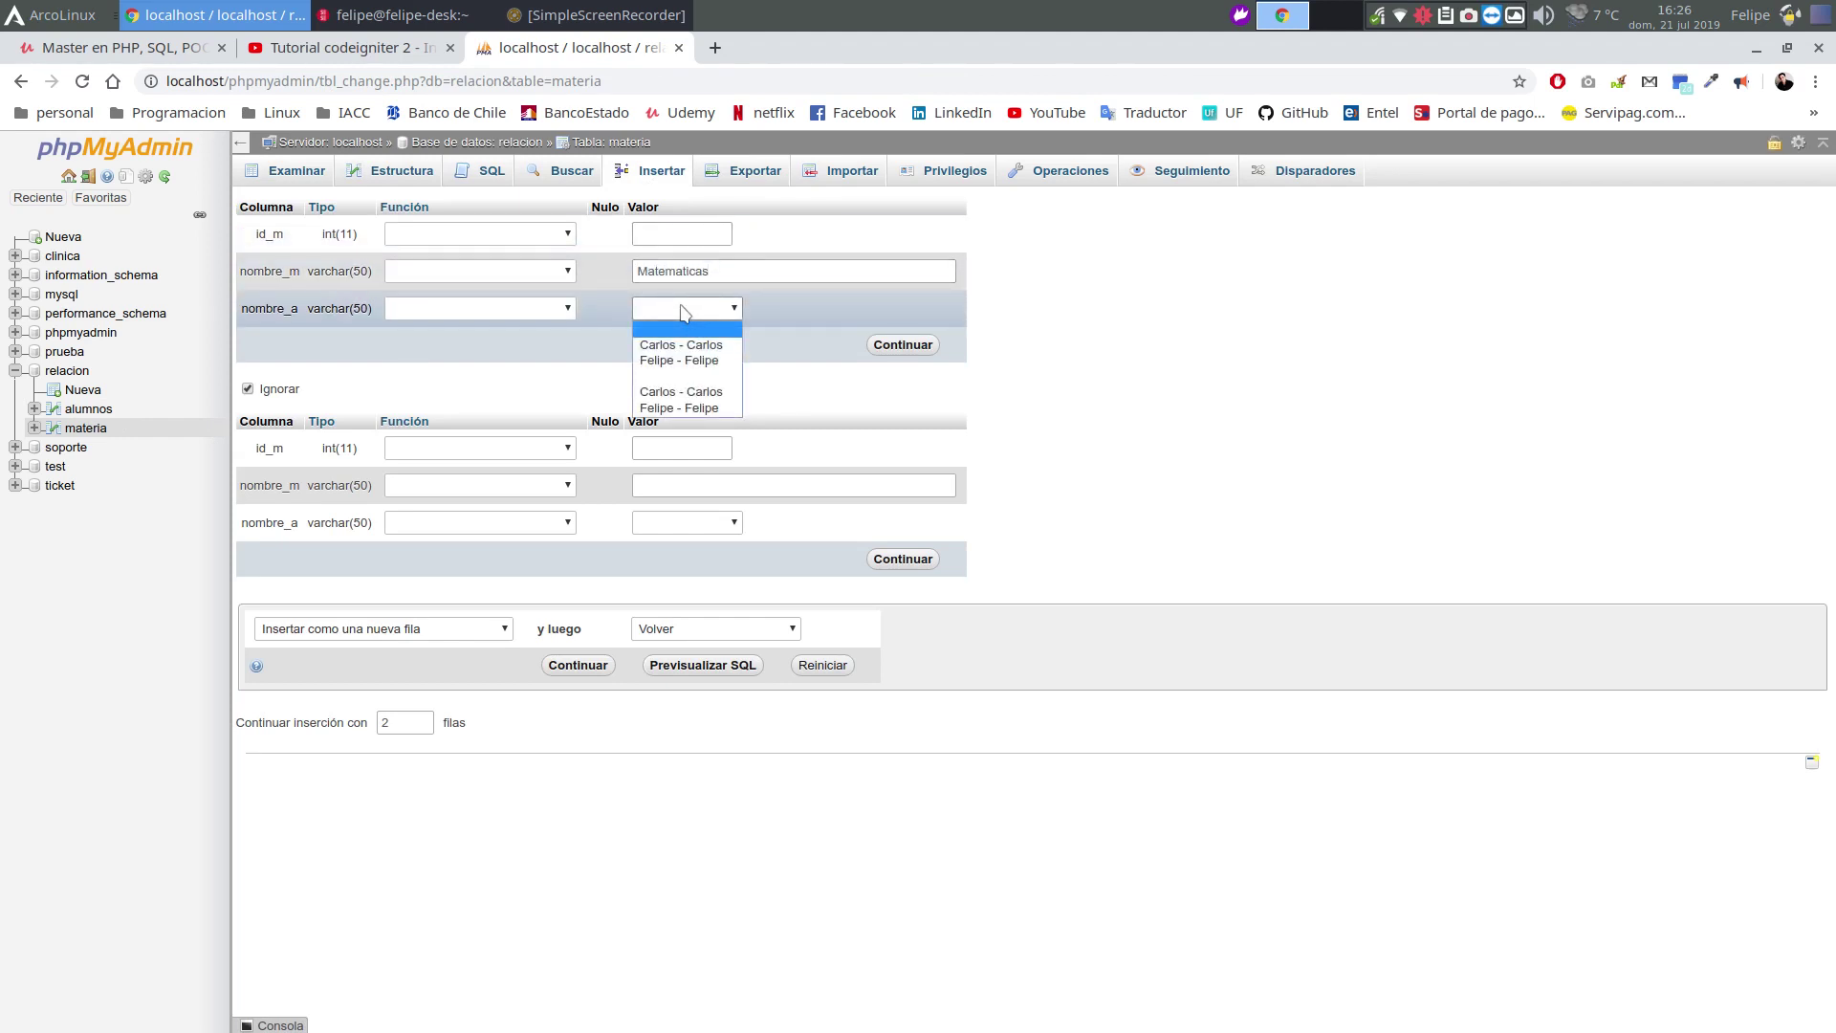
click(710, 362)
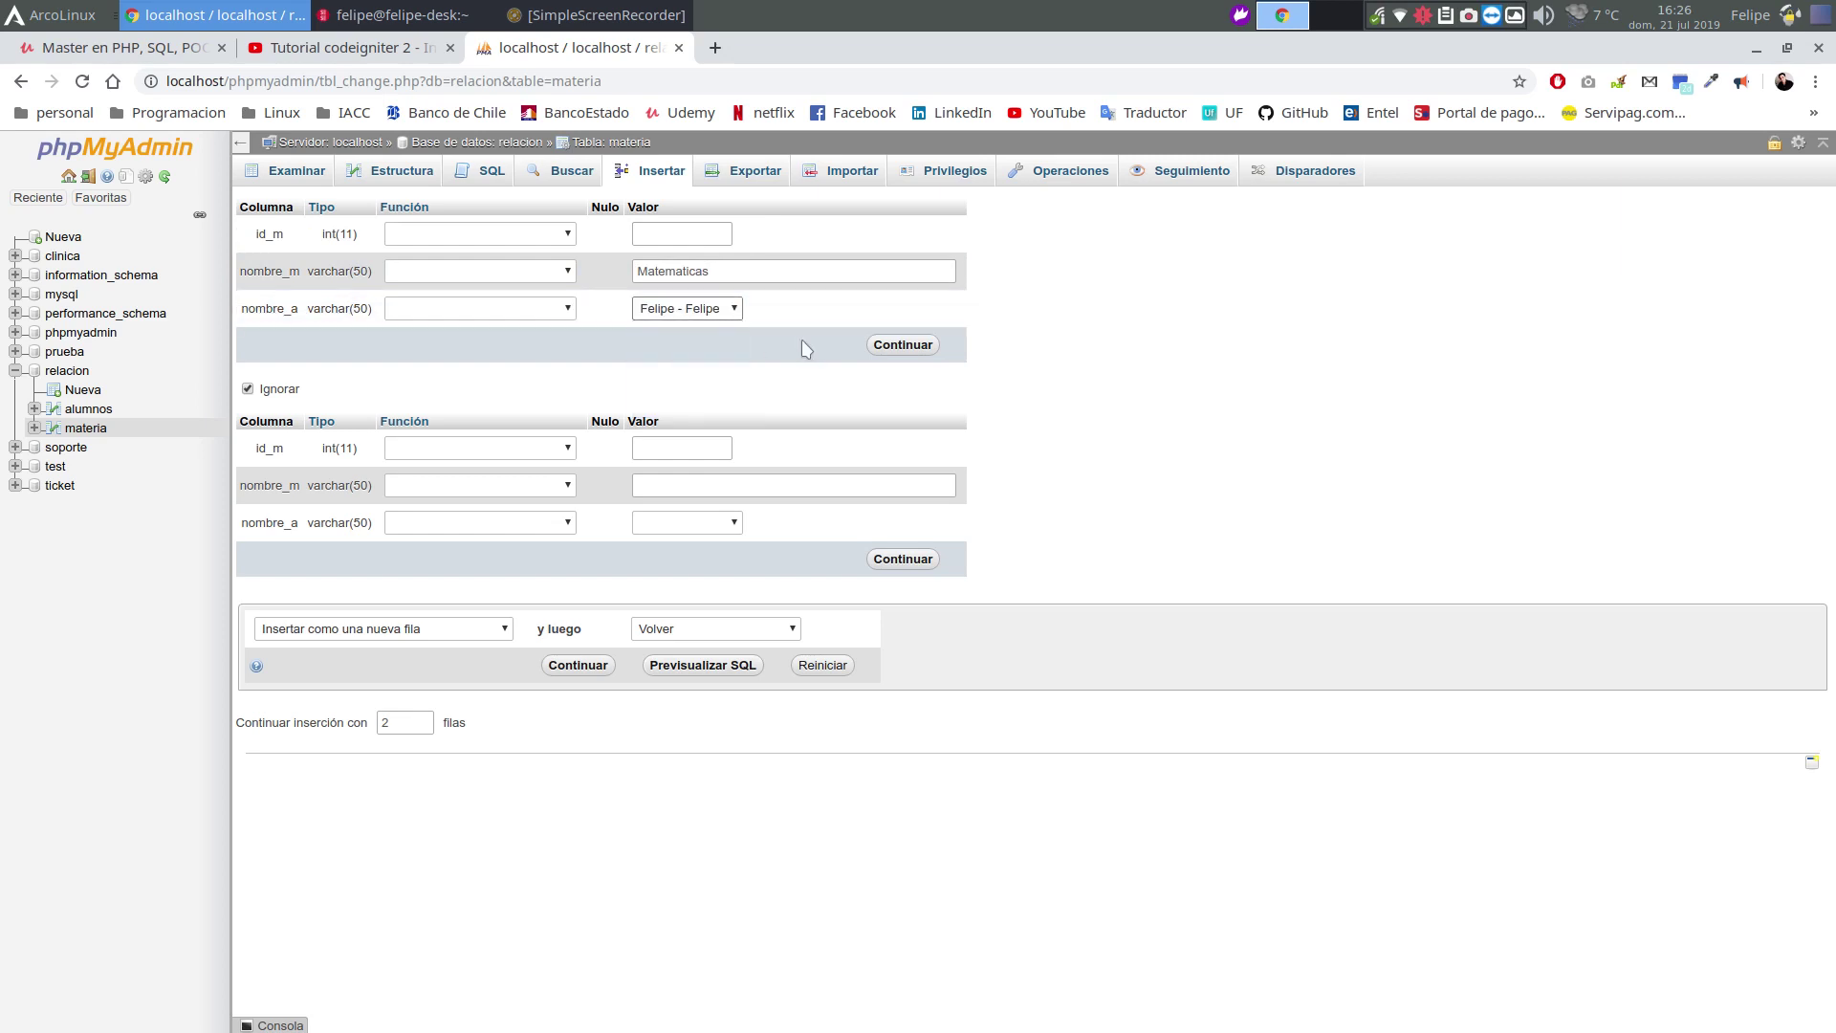
click(903, 345)
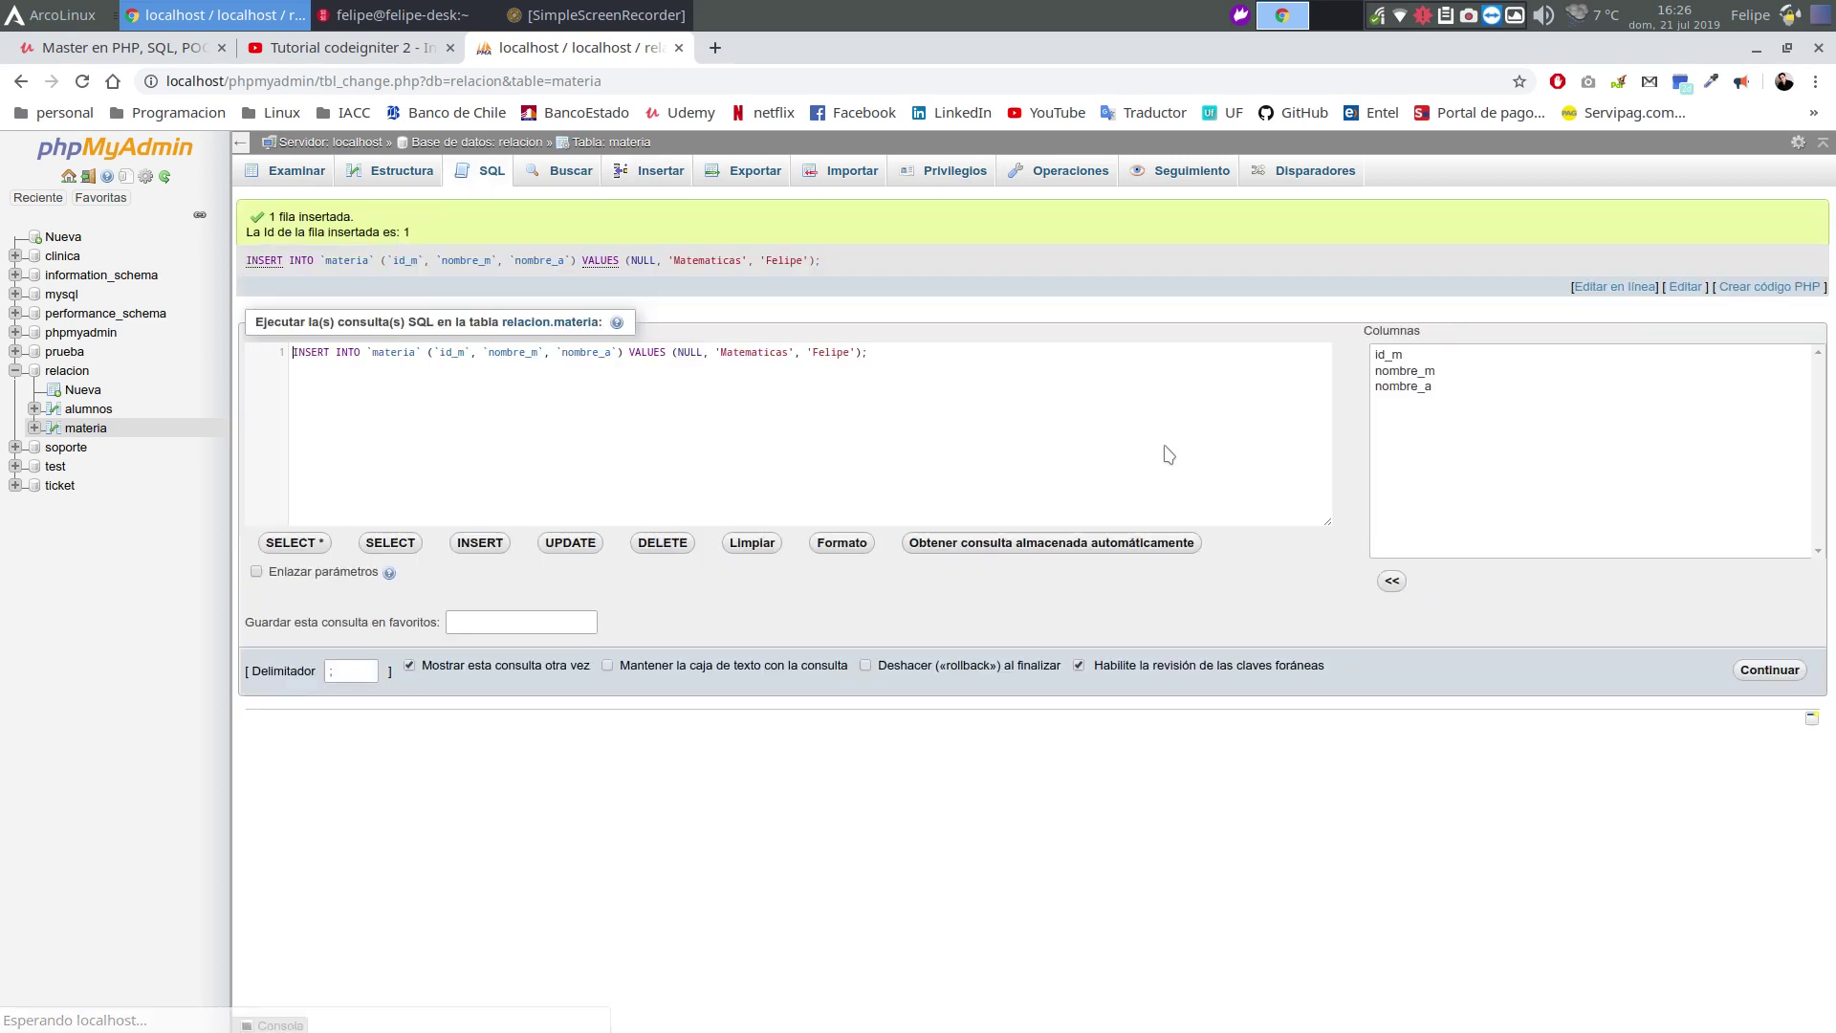
Browse materia and follow the nombre_a link to check the student in alumnos
click(85, 429)
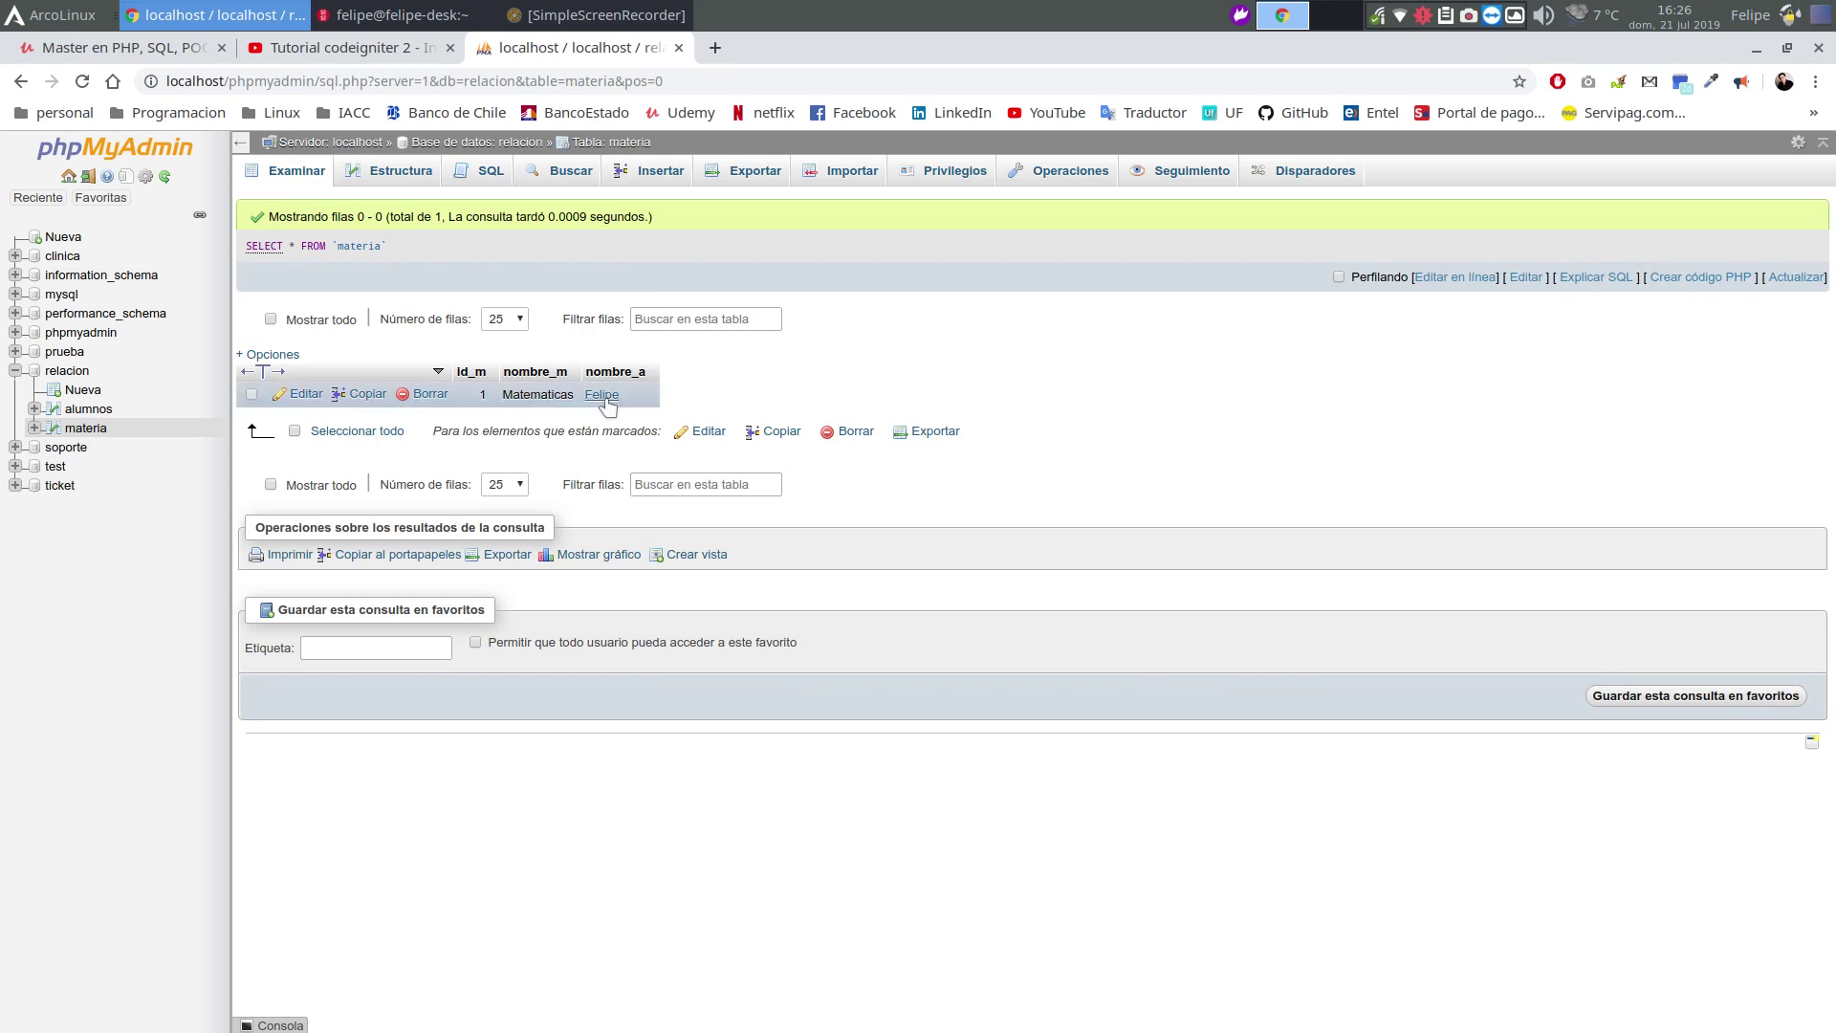
click(602, 395)
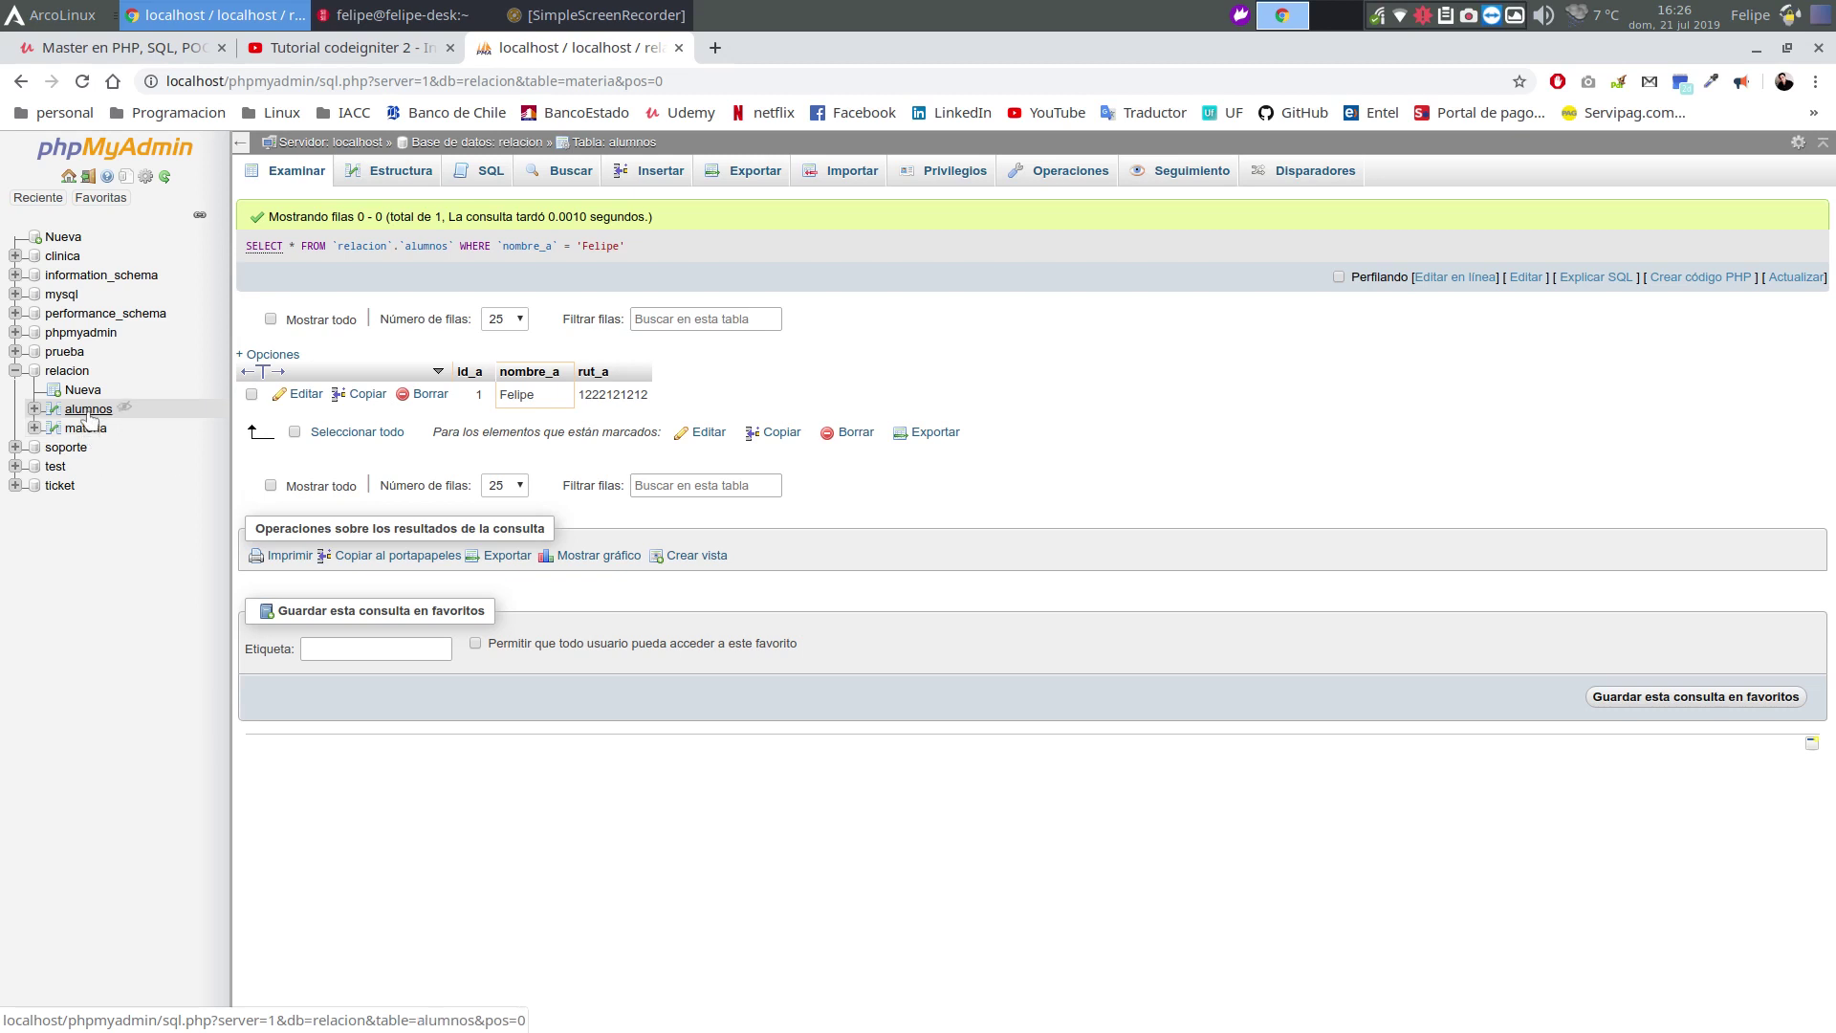
click(88, 409)
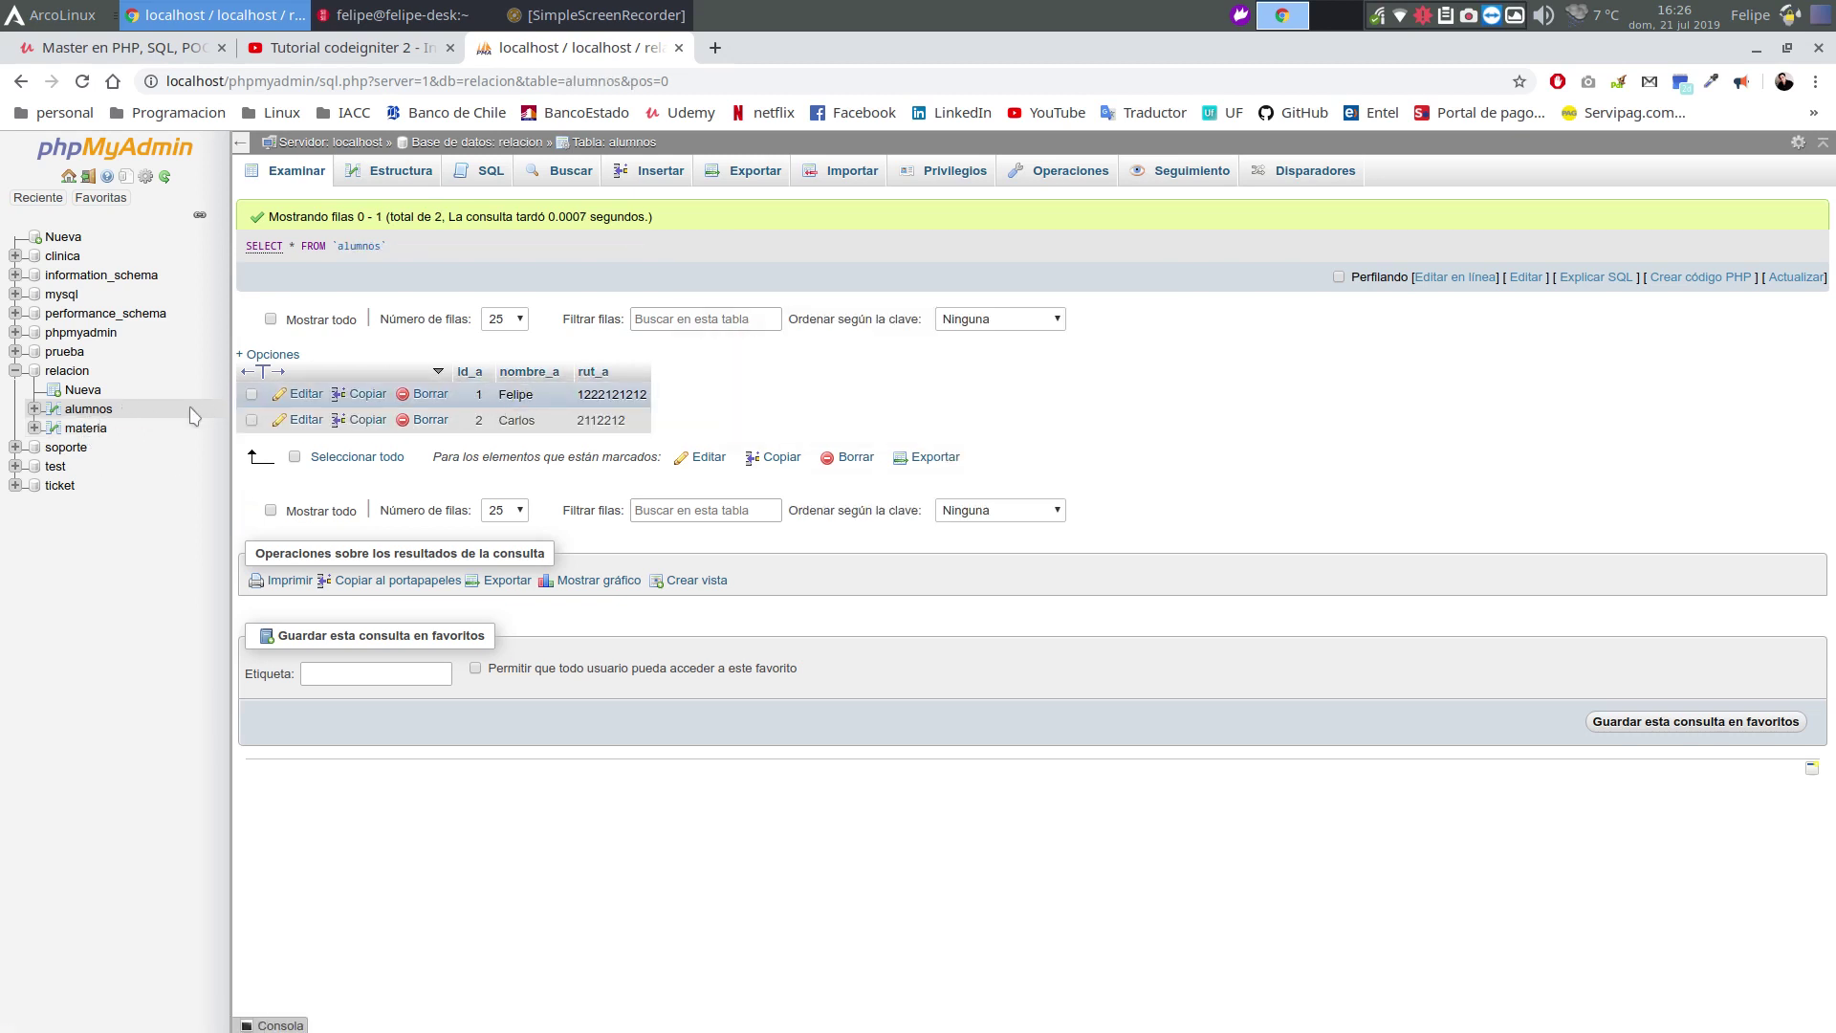
click(92, 428)
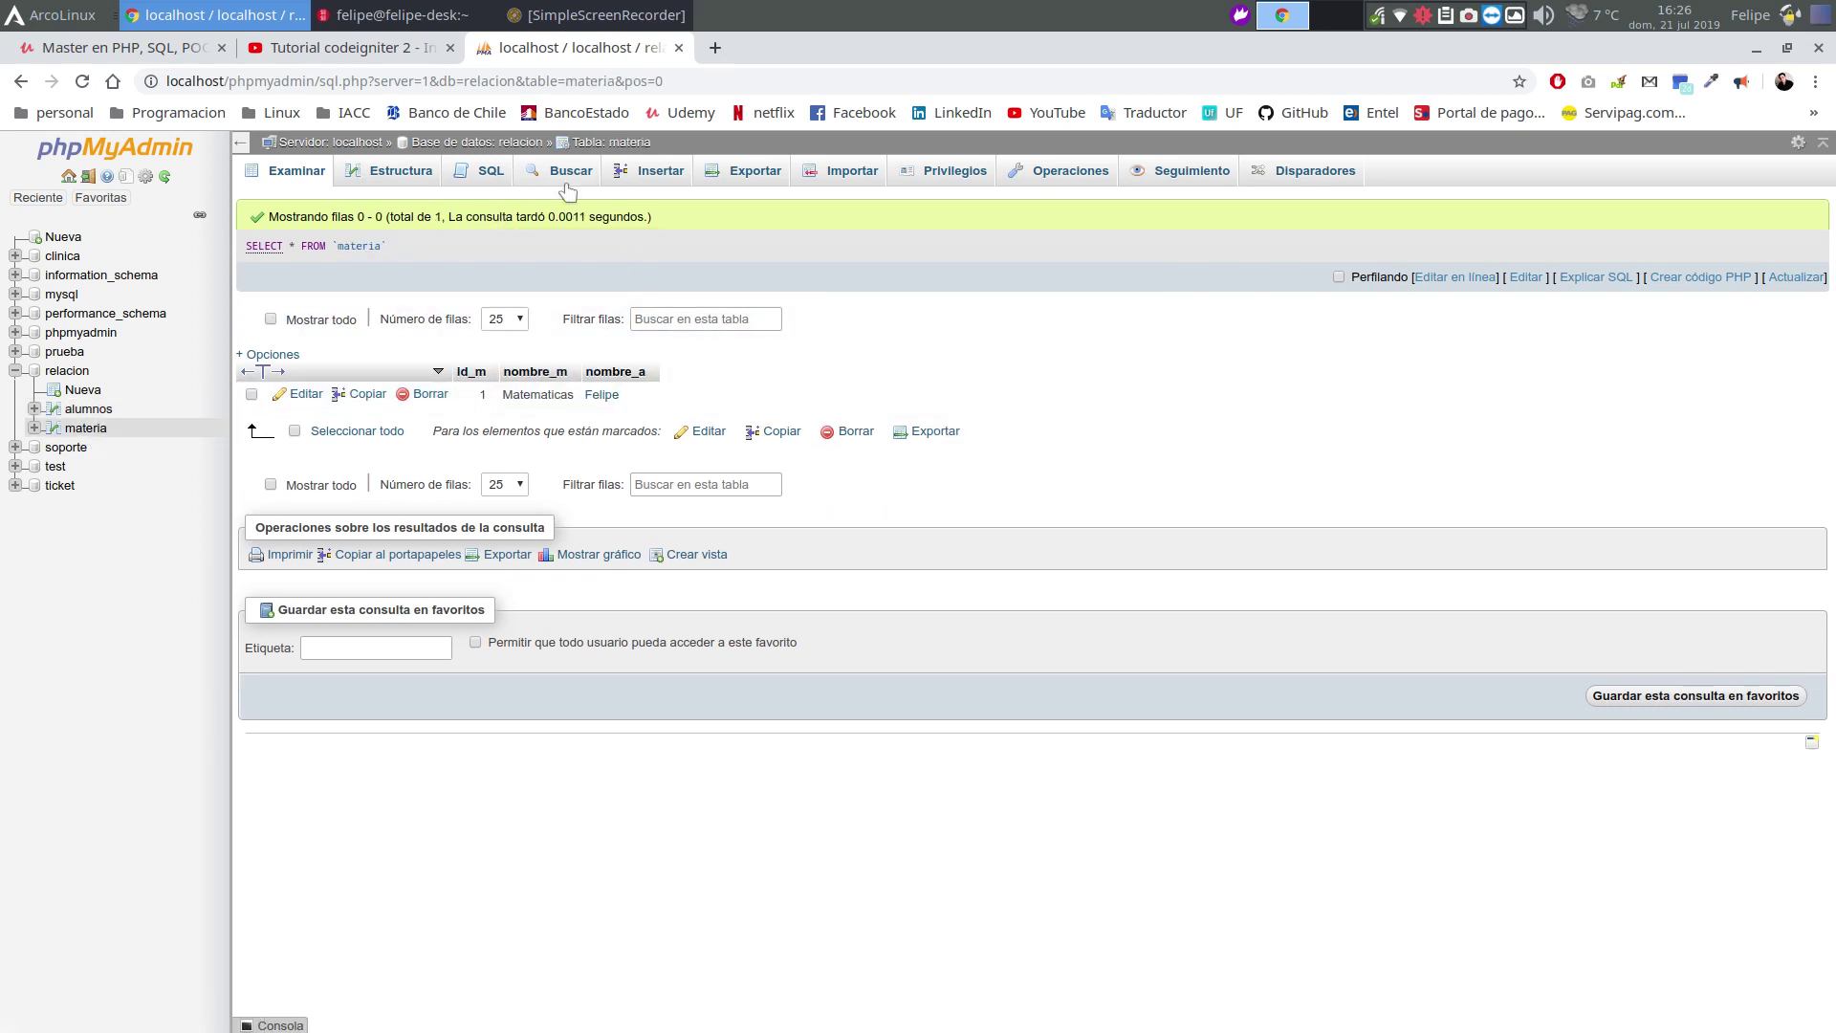
click(639, 171)
Insert a materia row Lenguaje with nombre_a set to the second student
click(679, 269)
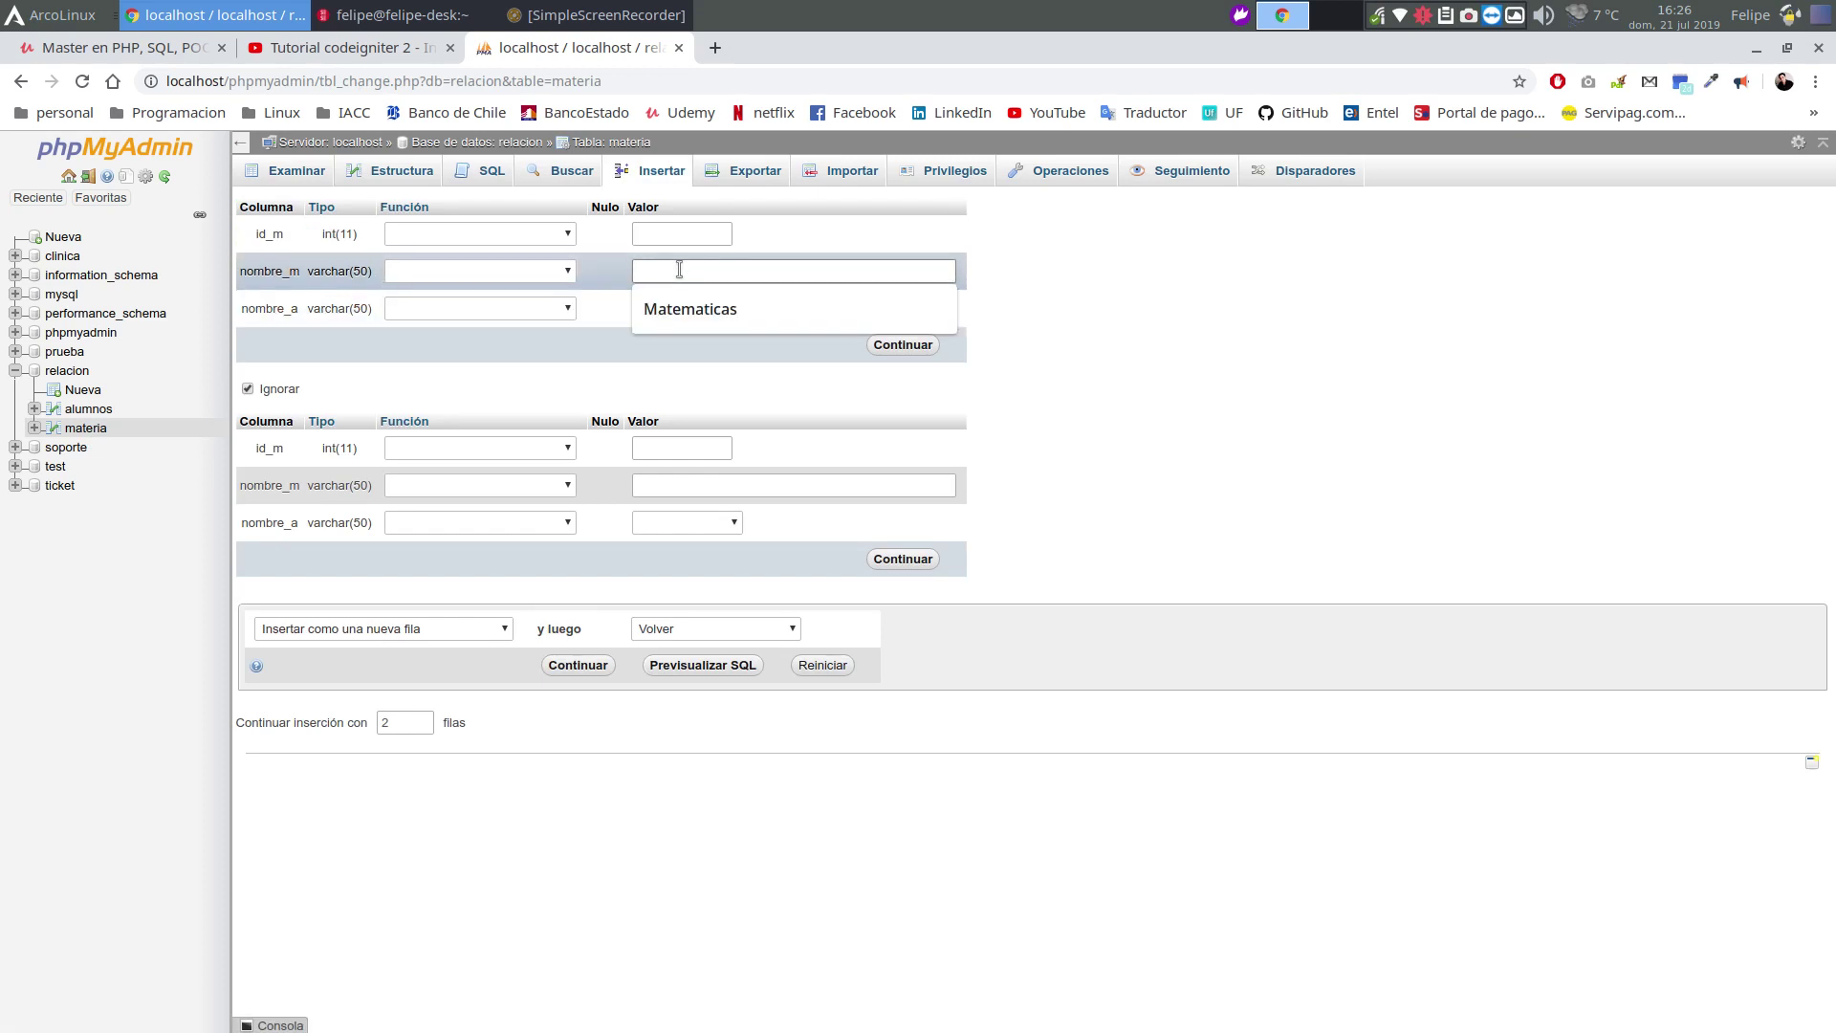
text(Lenguaje)
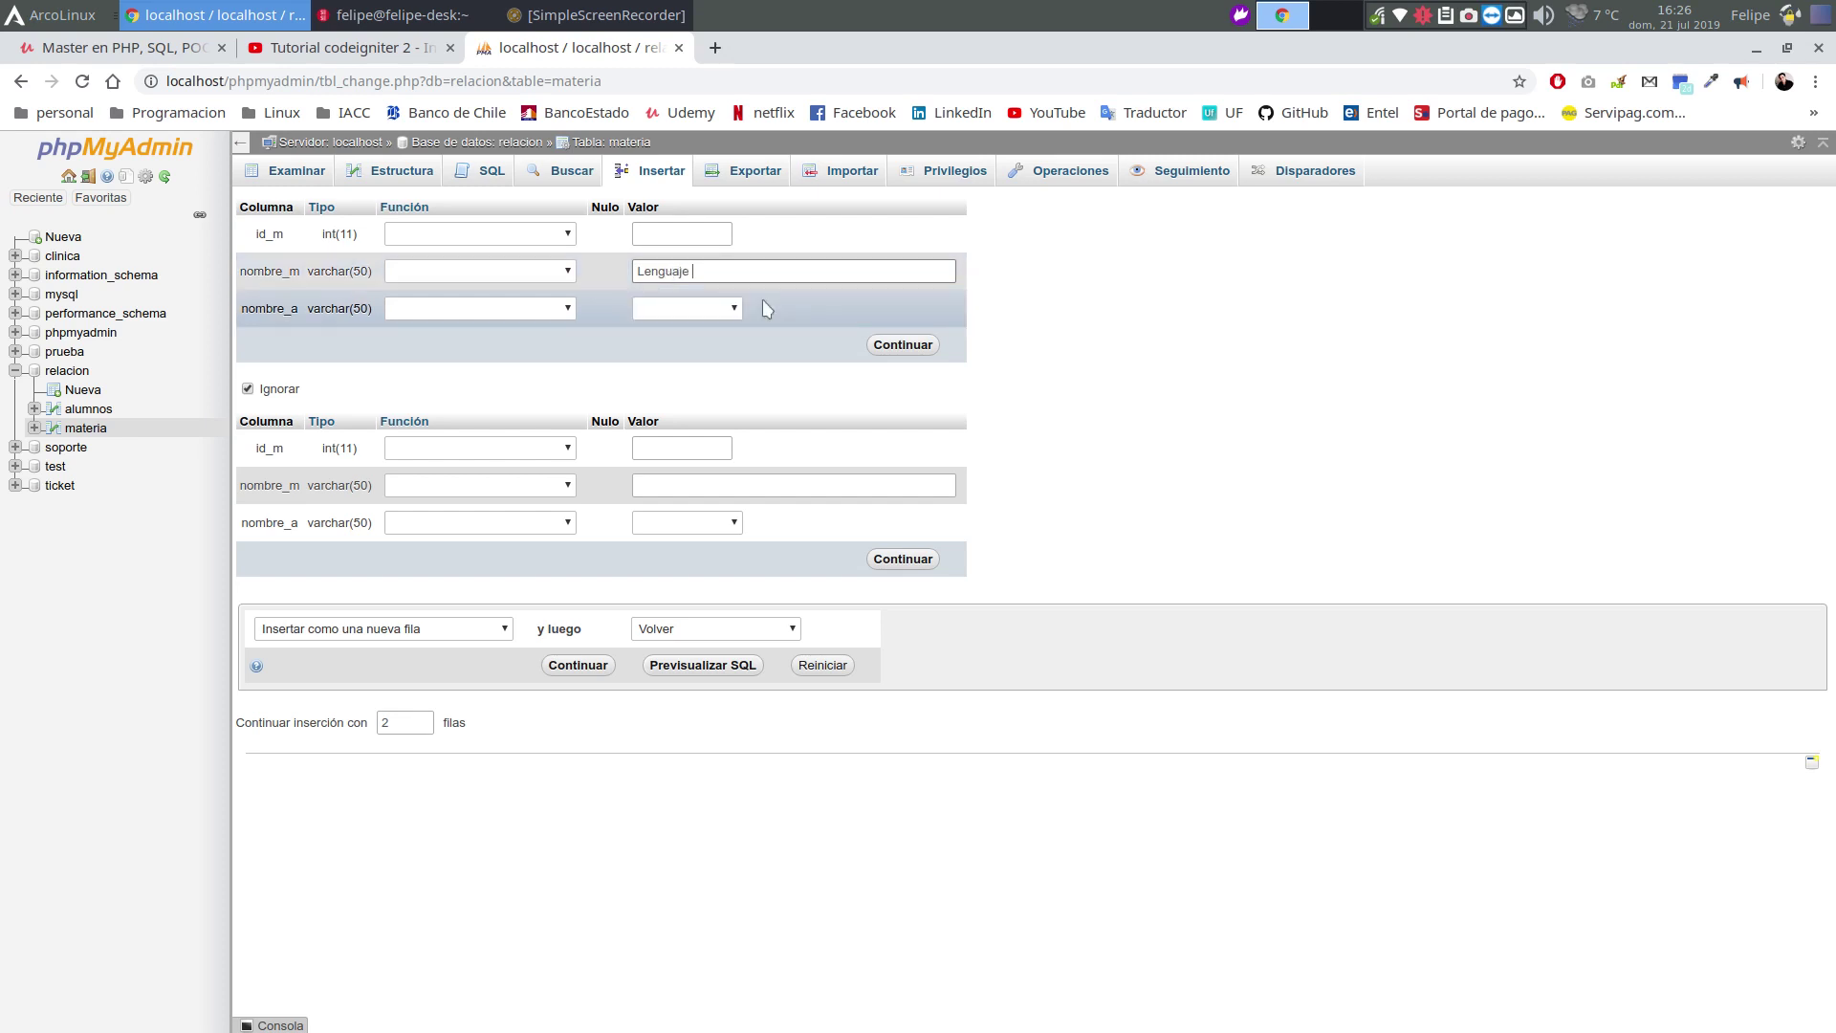
click(694, 308)
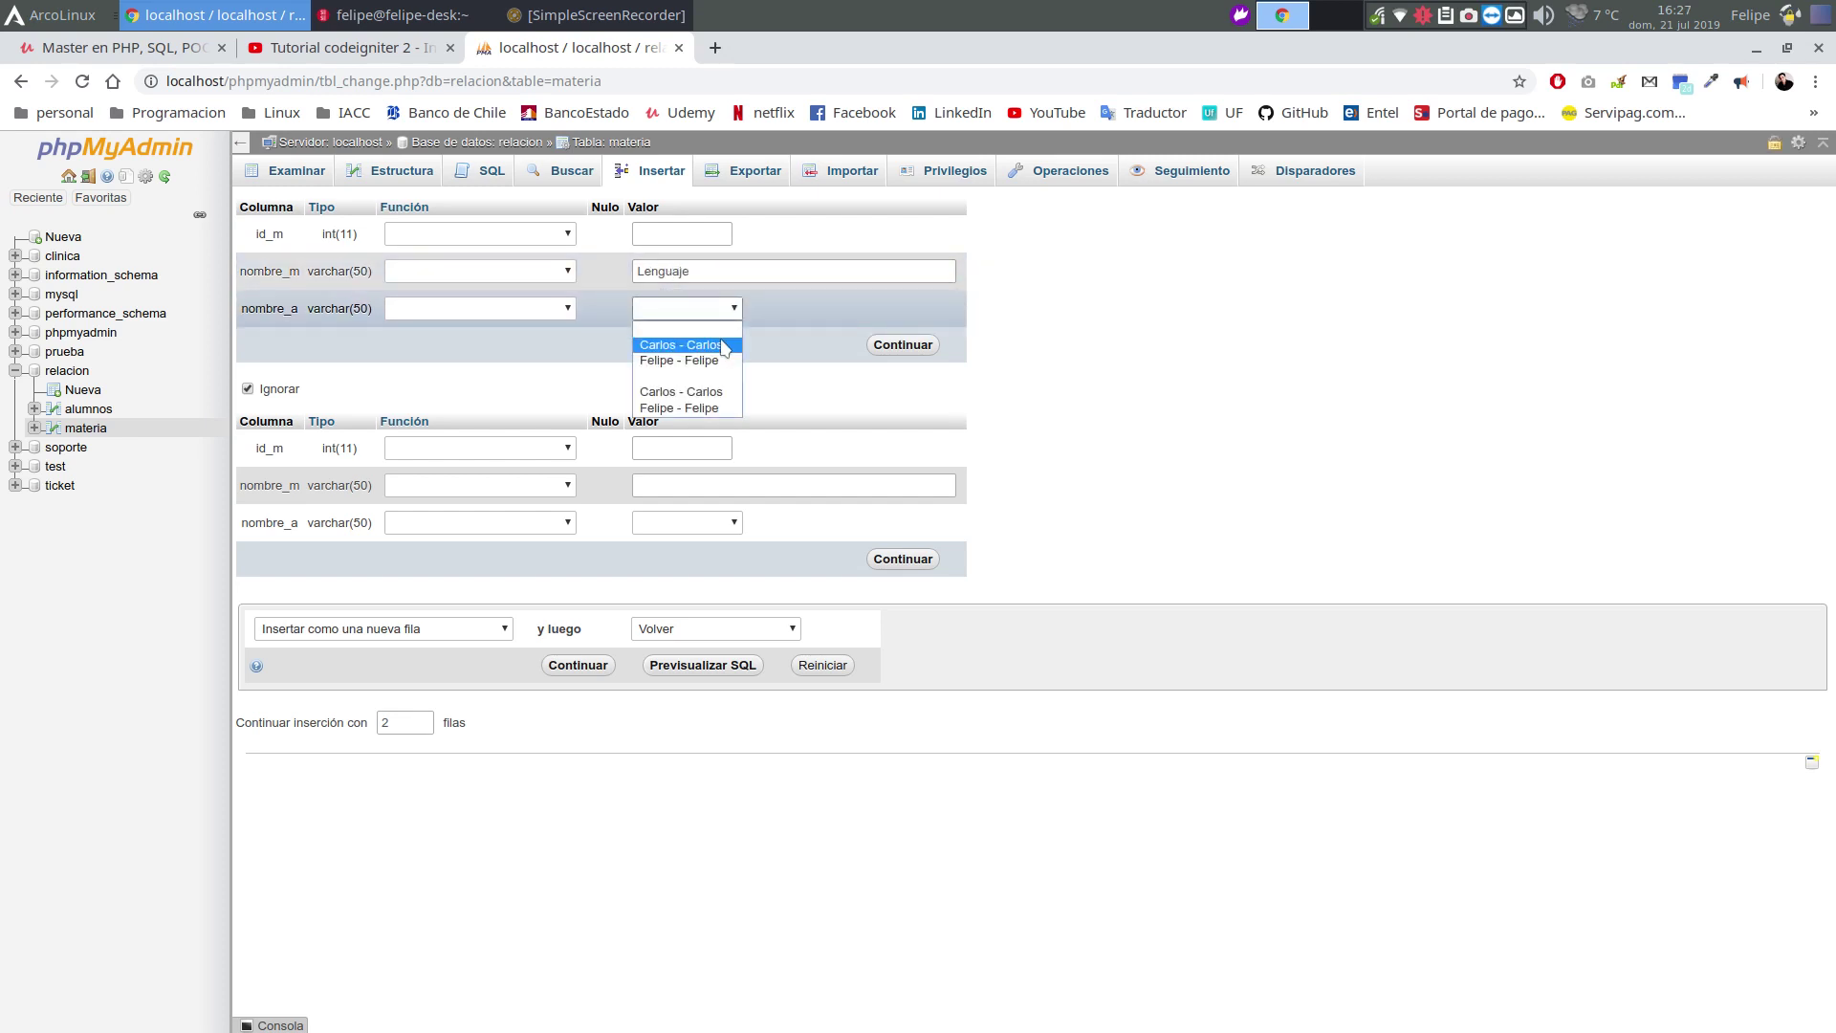
click(681, 345)
click(903, 344)
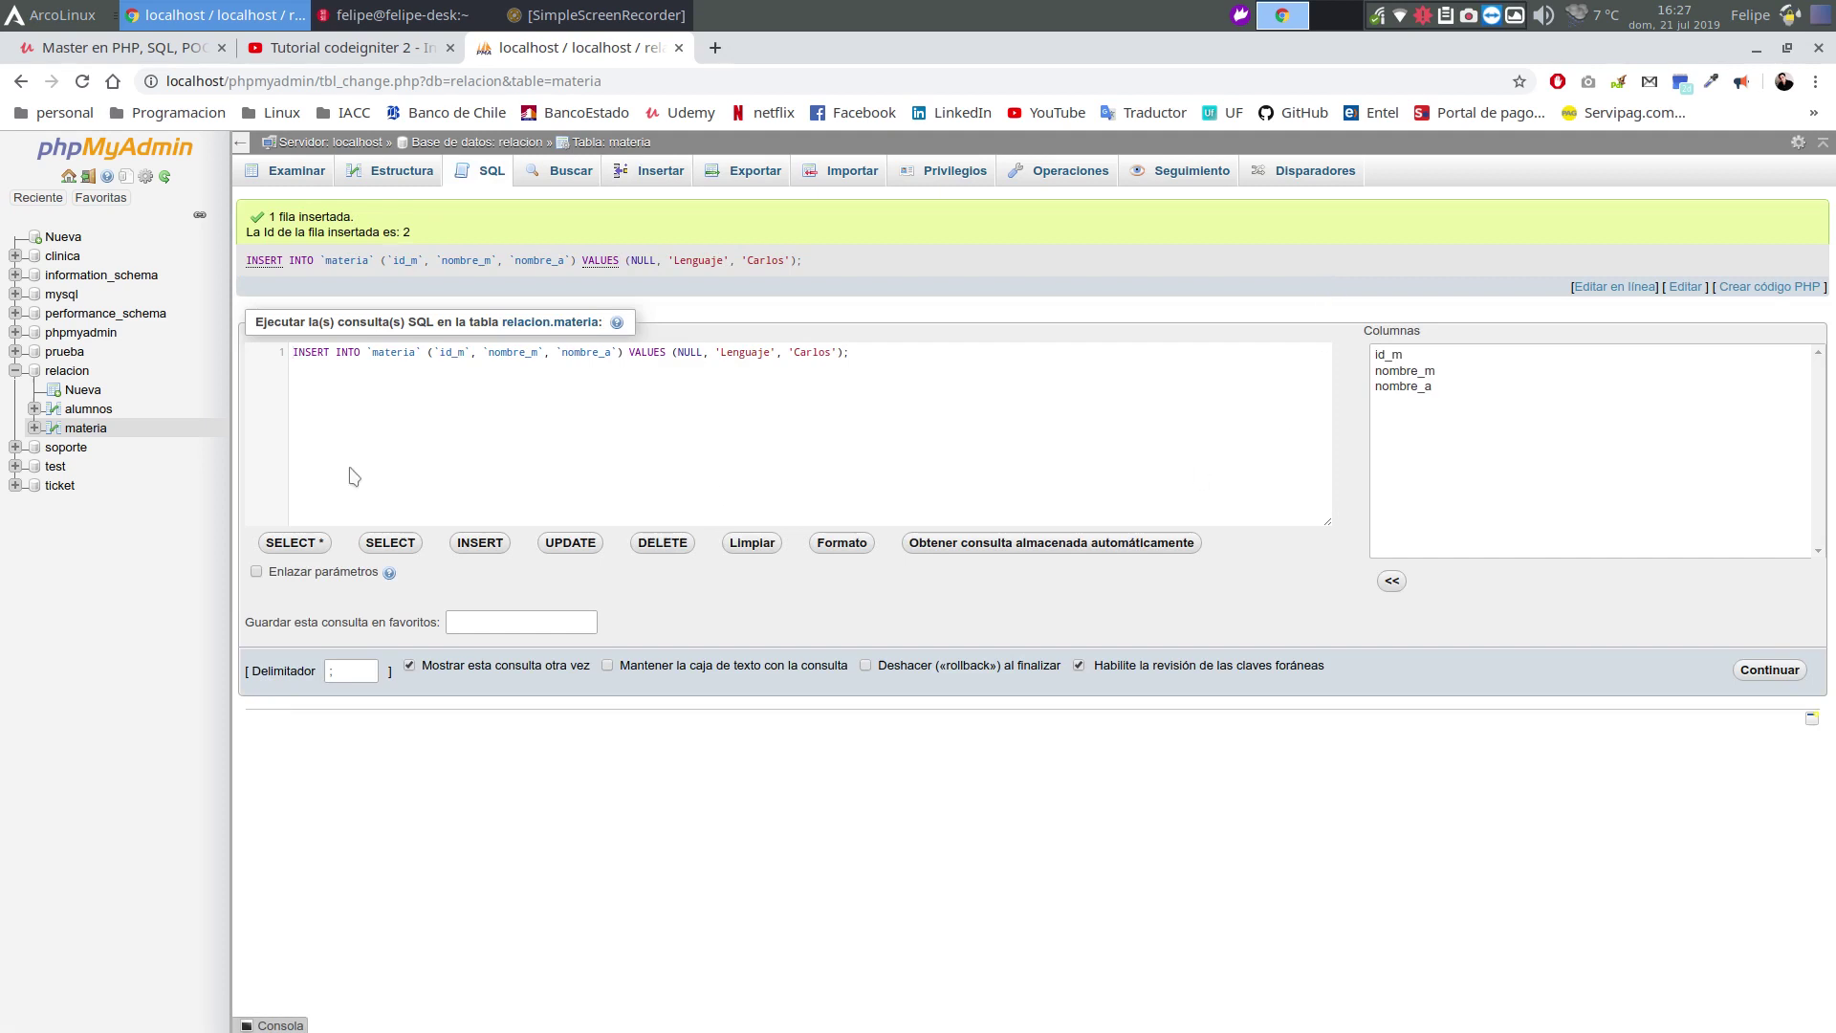
Browse materia and follow Lenguaje's nombre_a link to verify the linked student
click(85, 428)
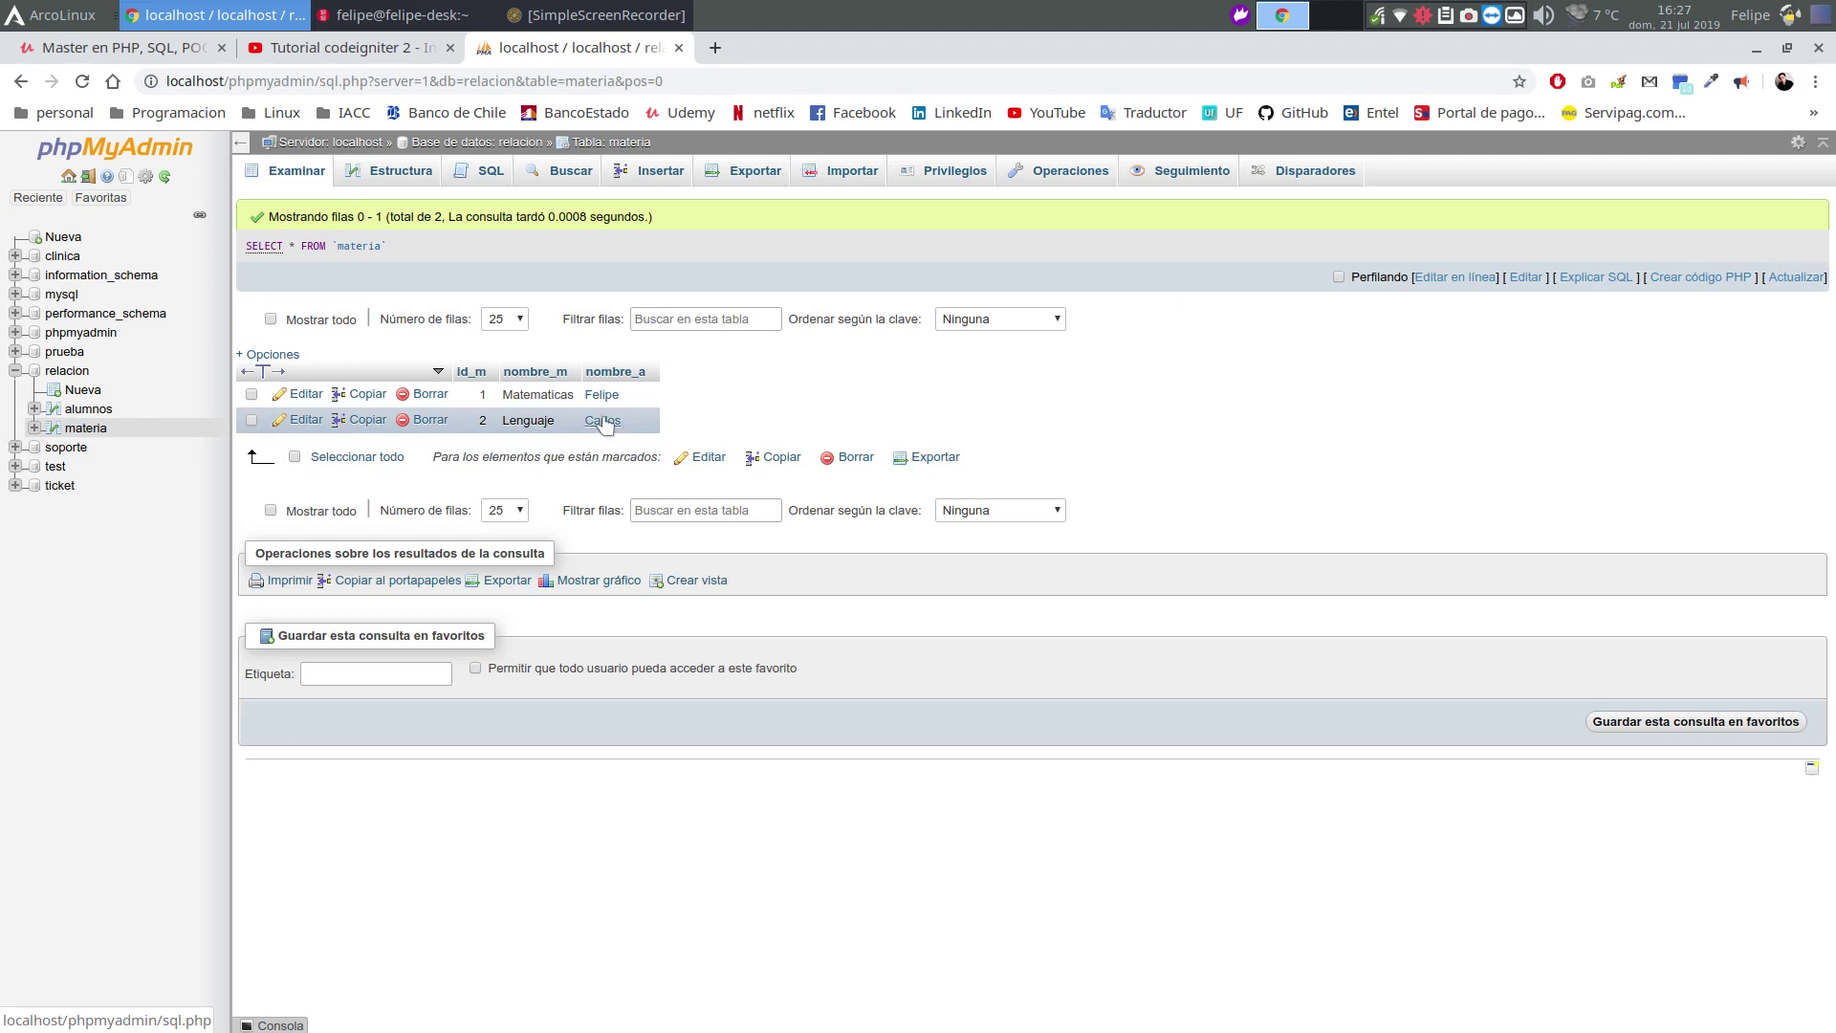
click(603, 422)
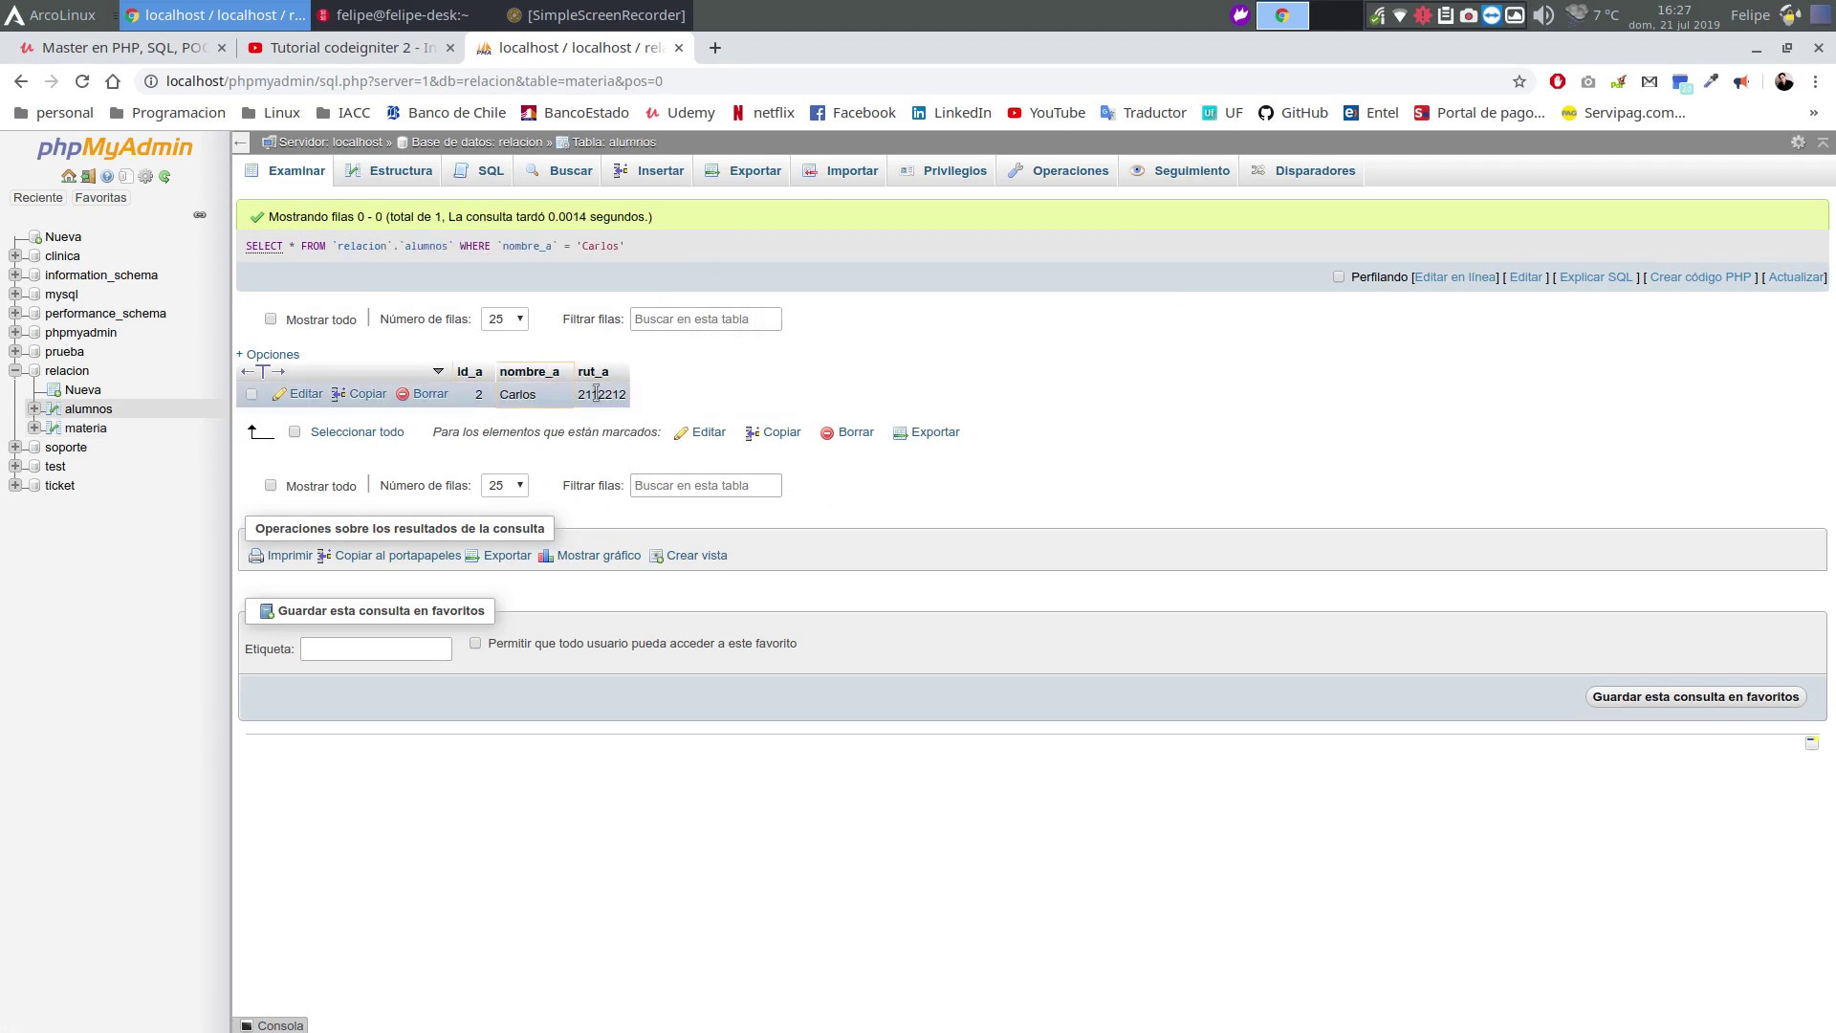
click(81, 429)
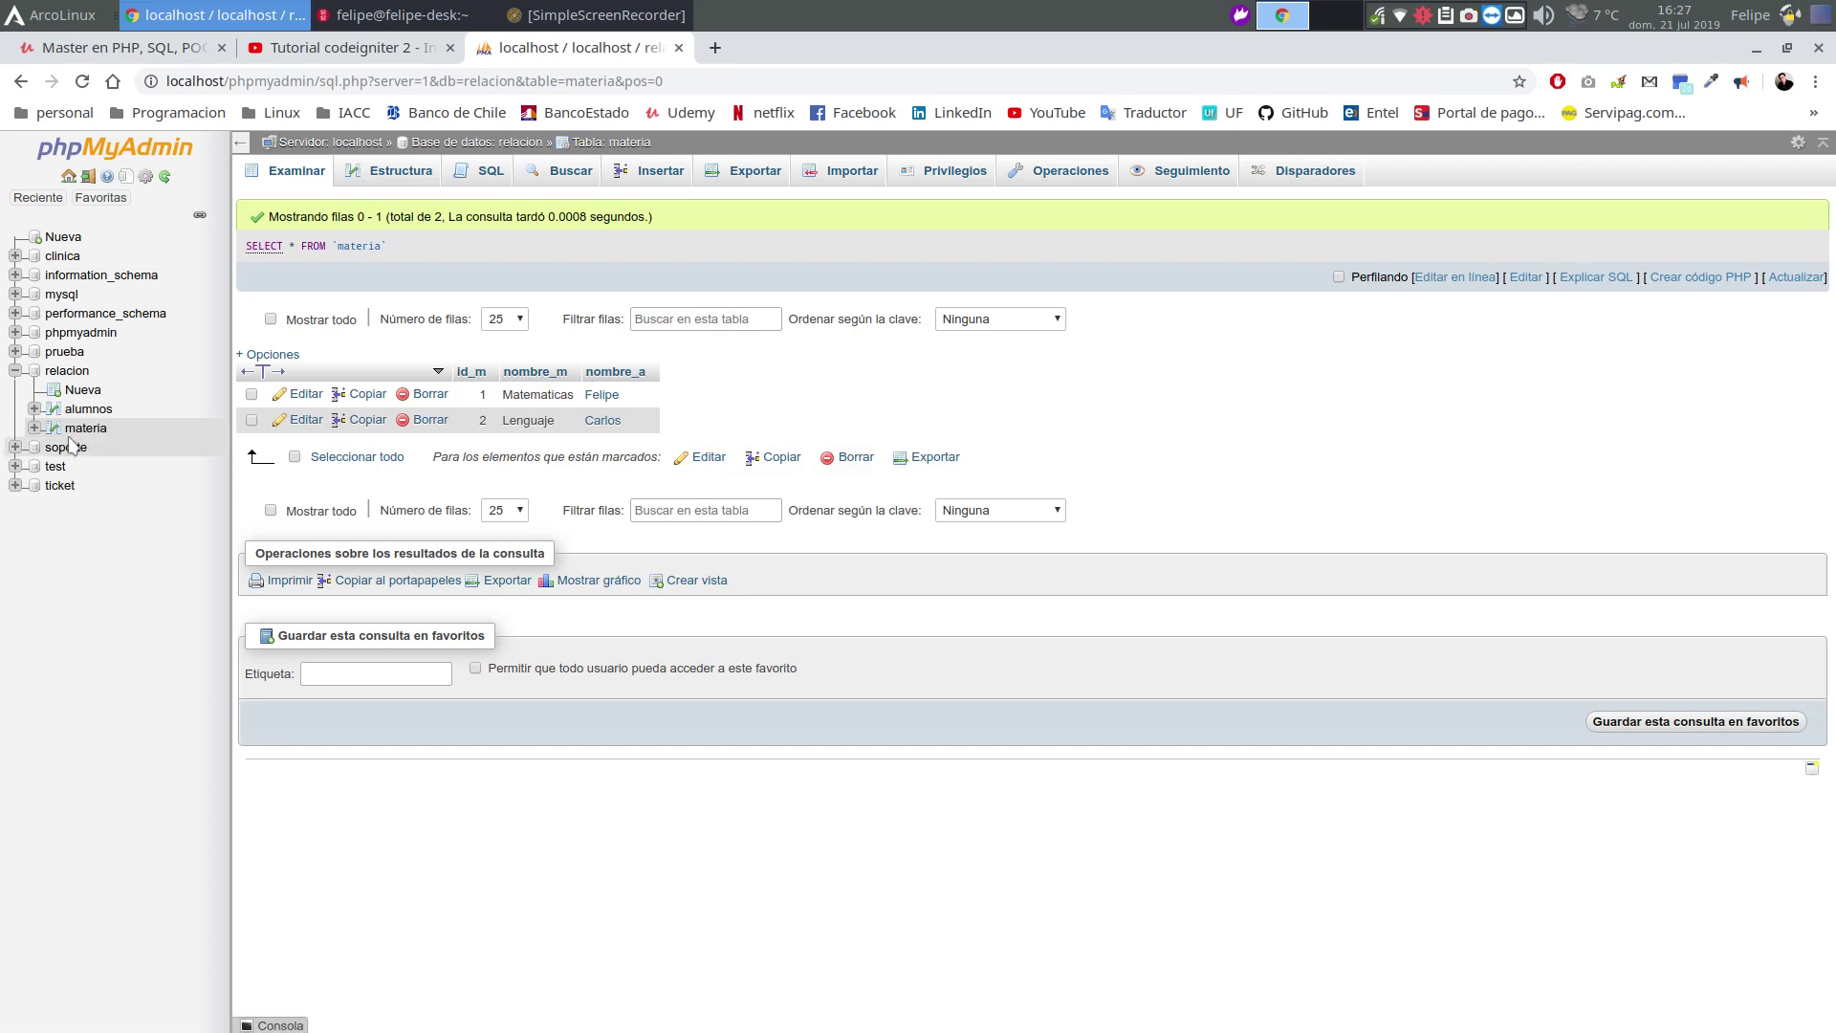
Open materia's Vista de relaciones and expand the Relaciones internas section
click(85, 428)
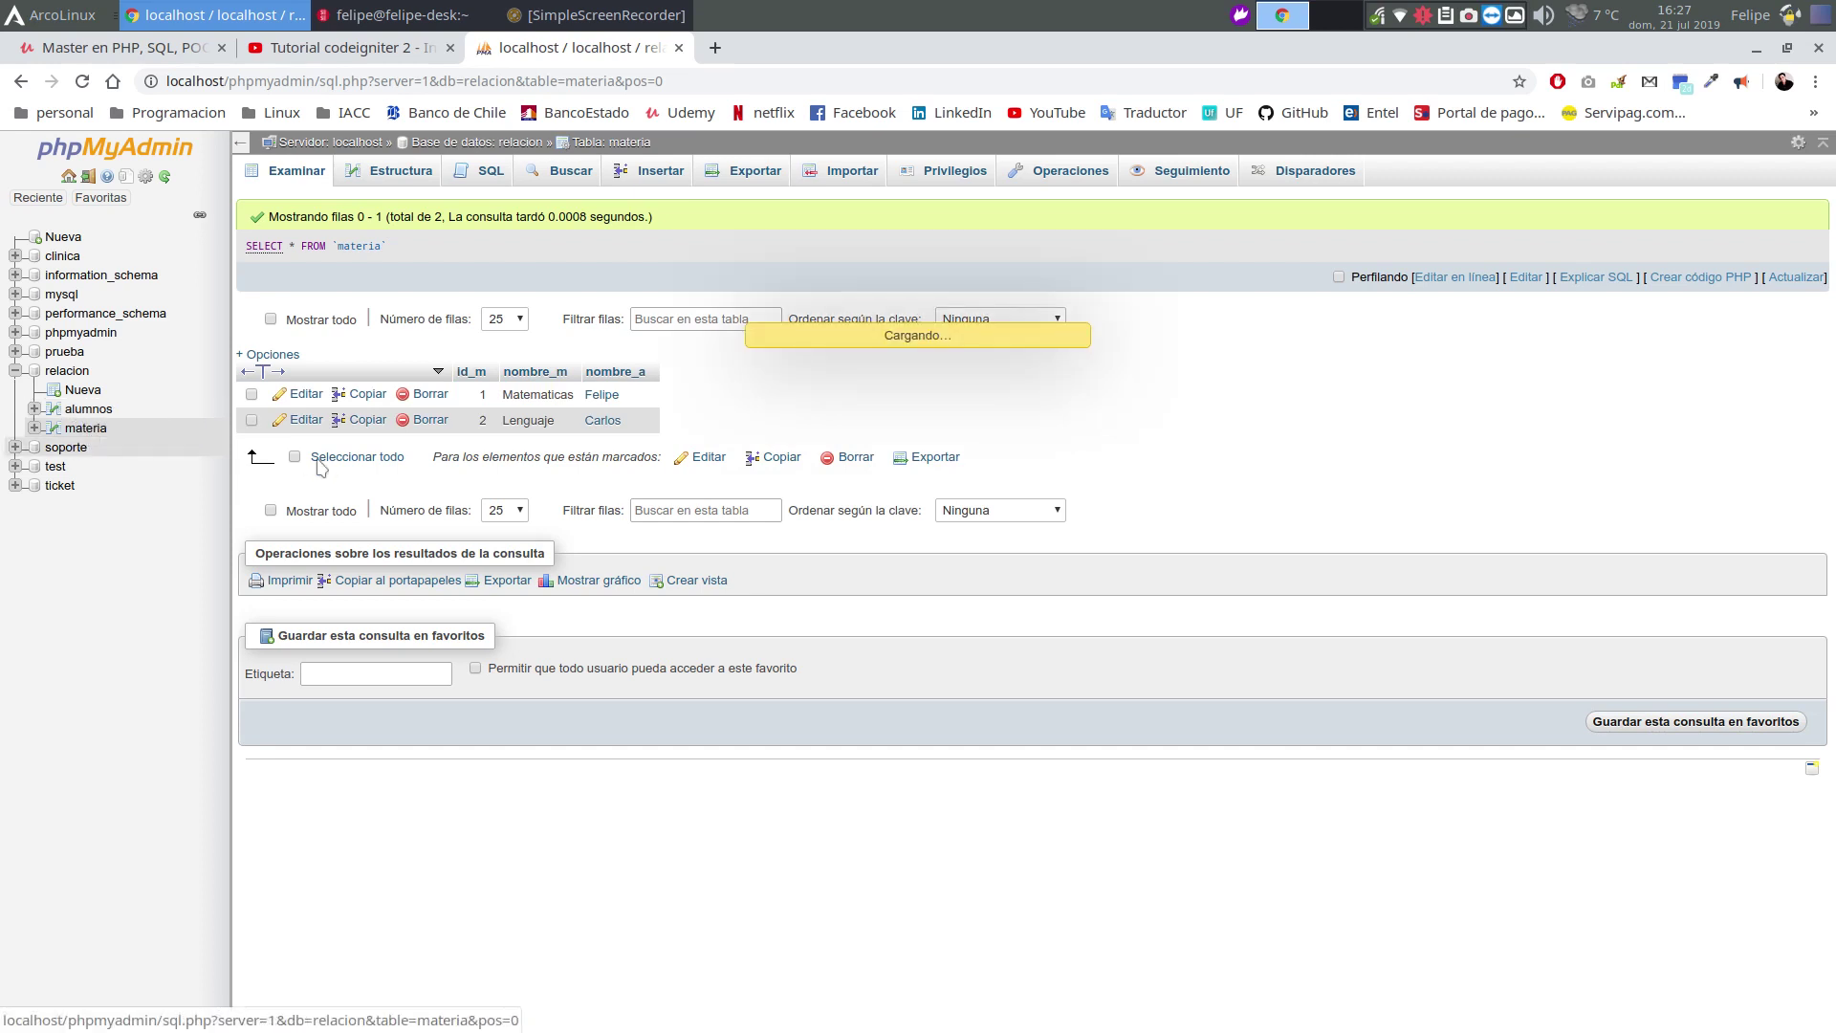
click(392, 171)
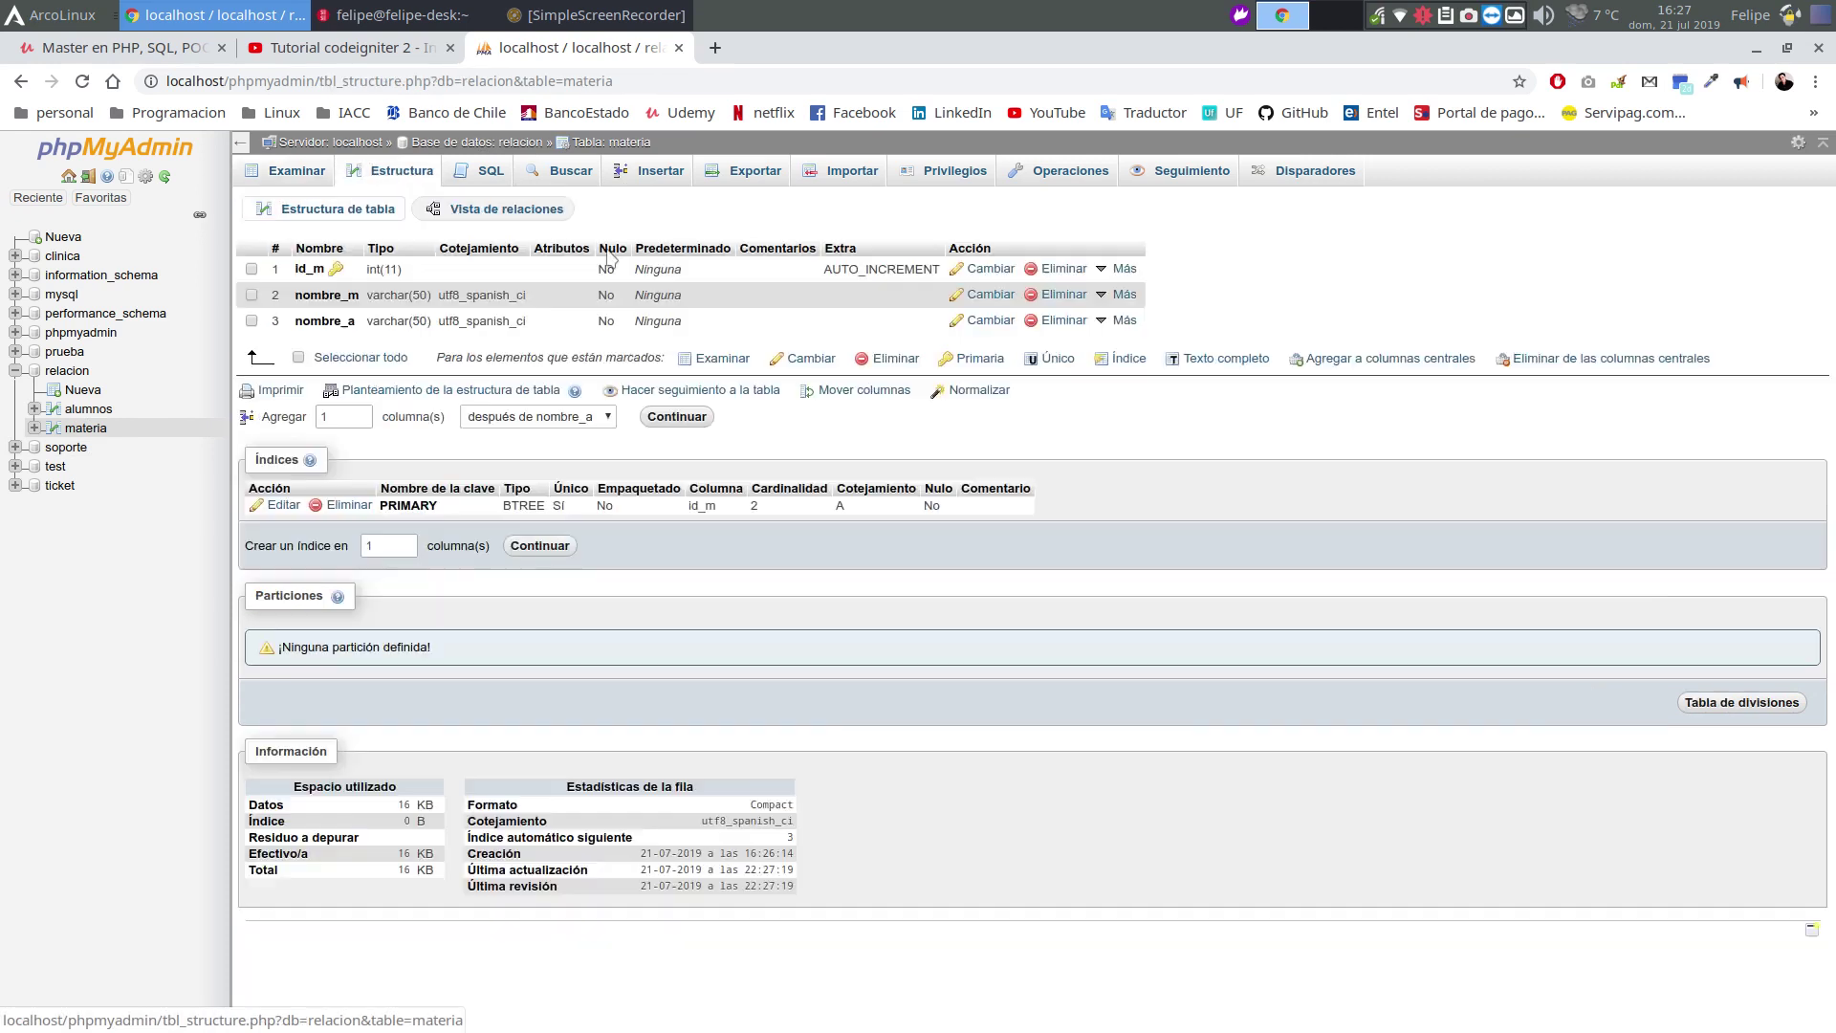
click(532, 220)
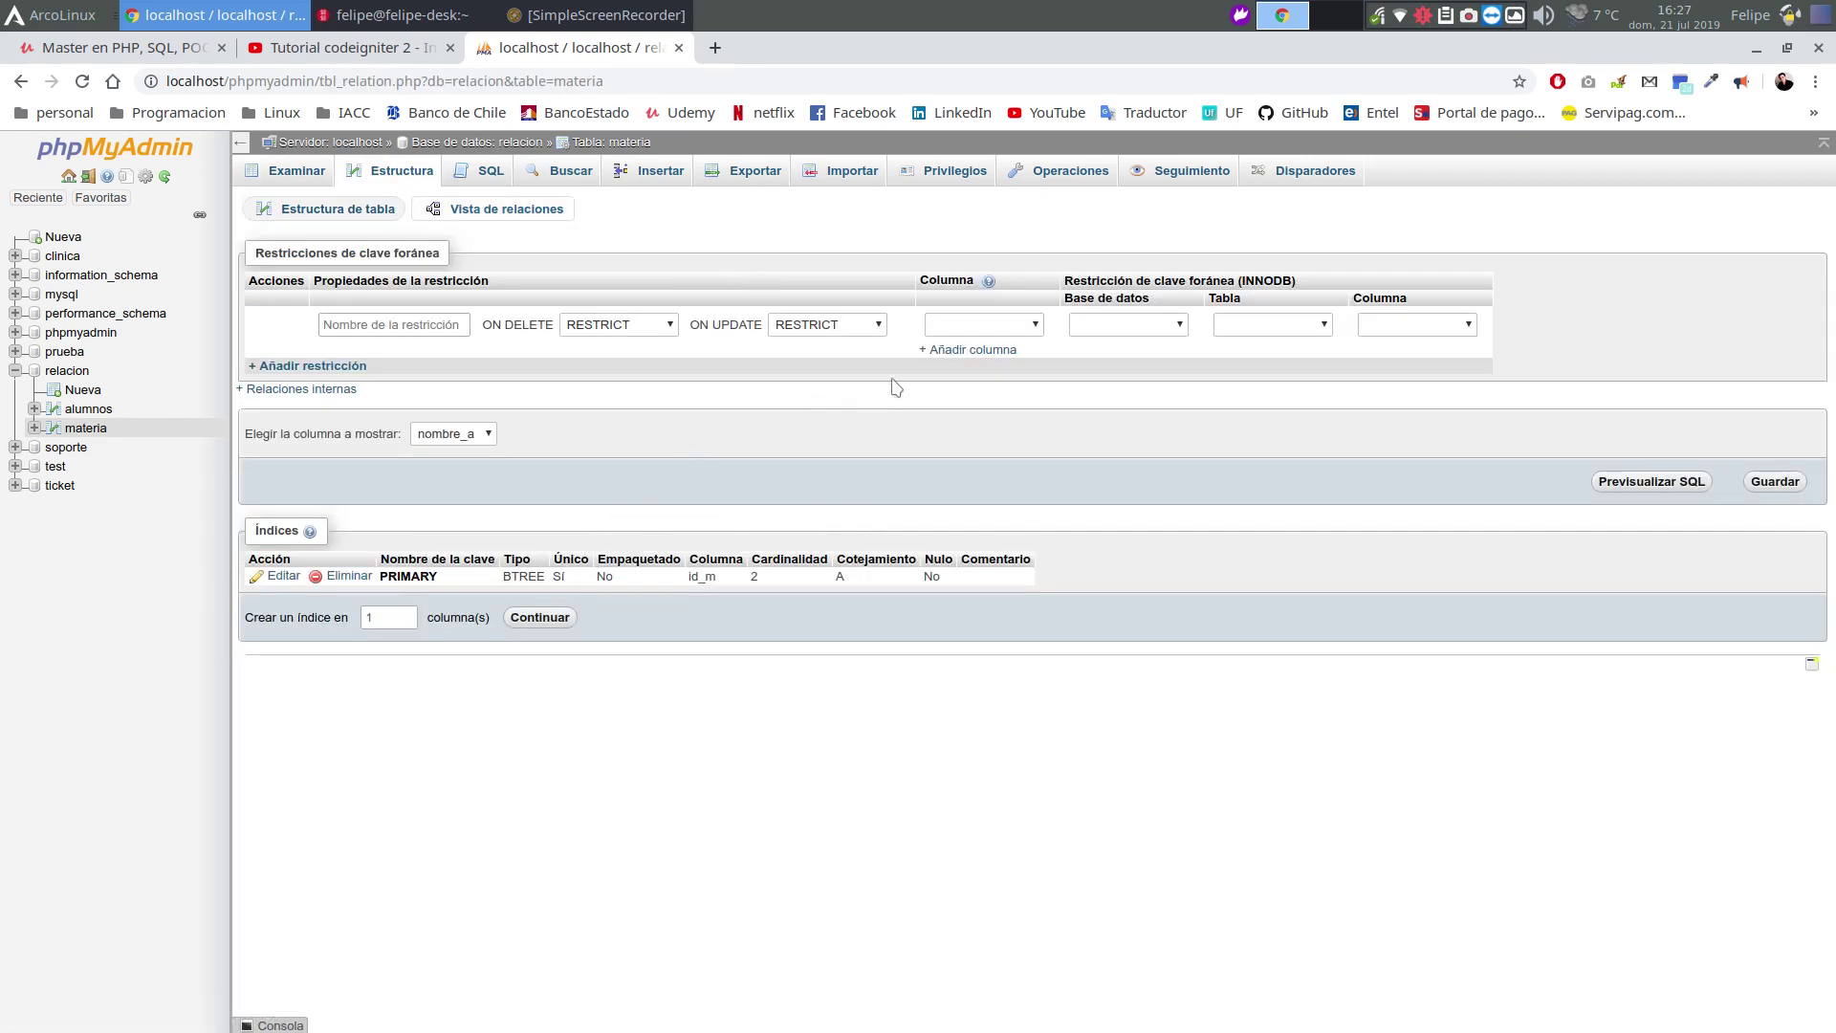
click(302, 388)
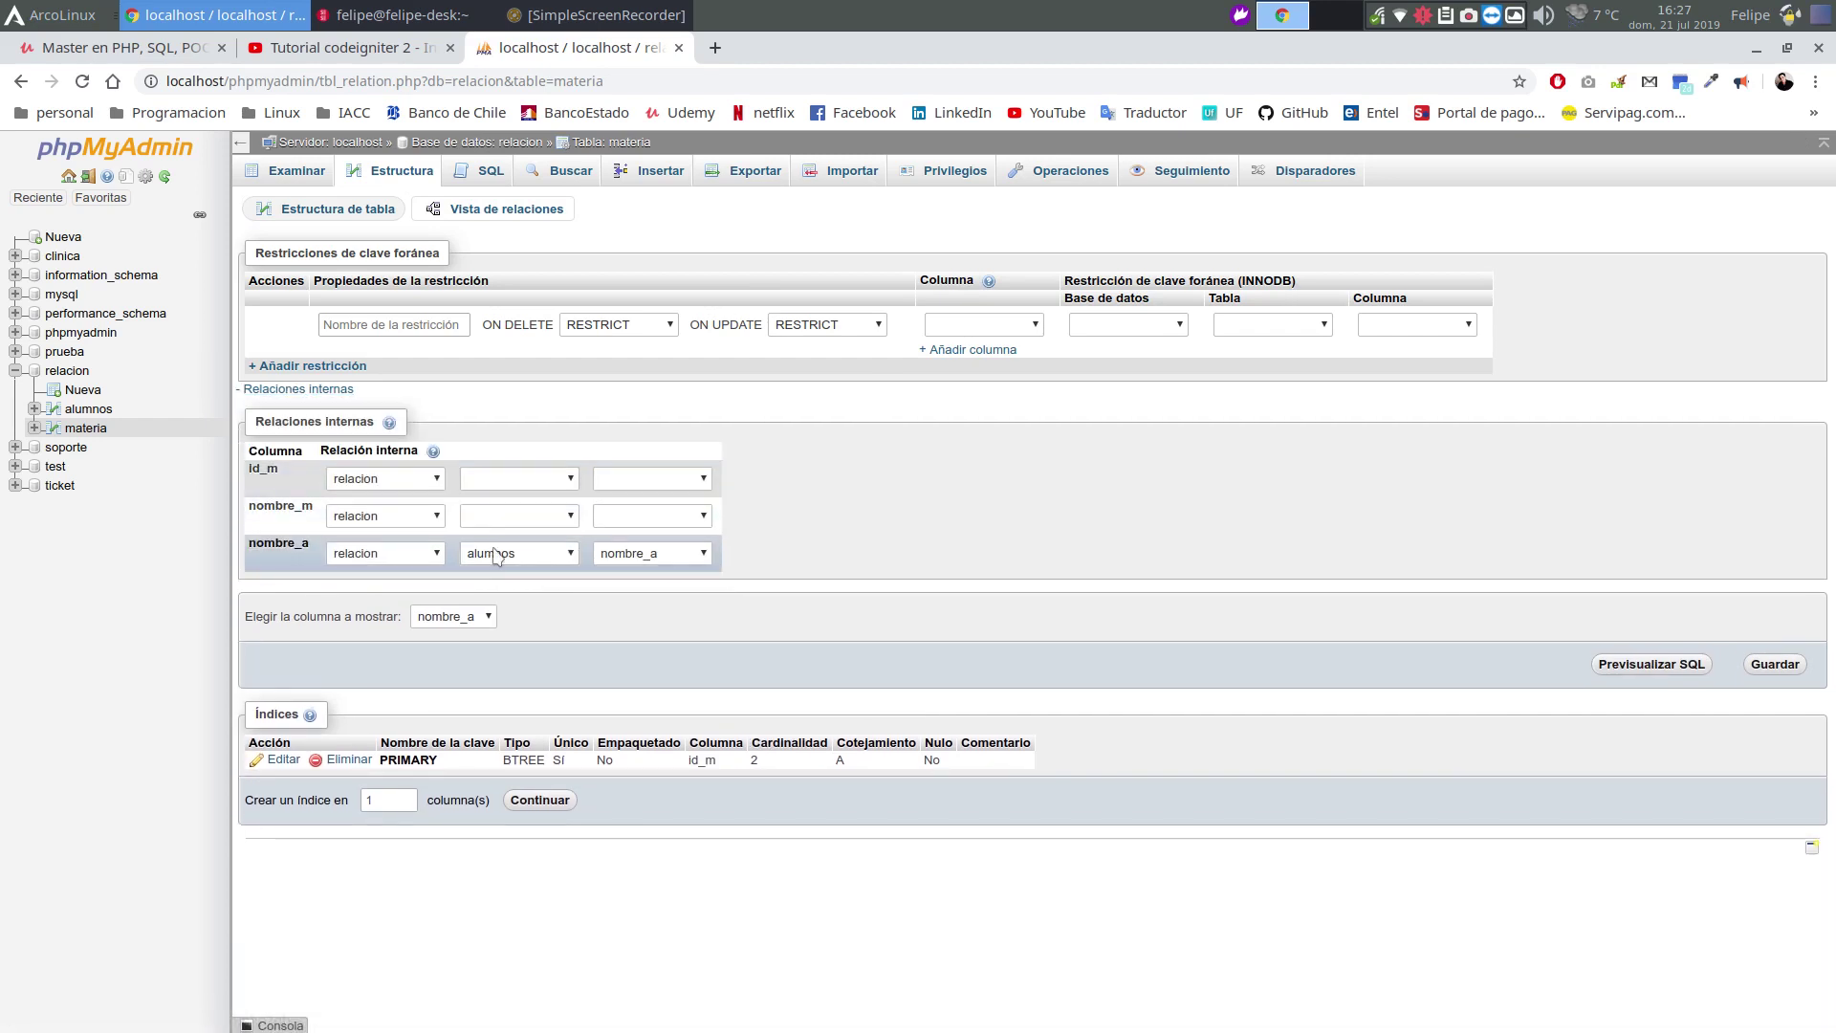
Point nombre_a's internal relation to relacion / alumnos / id_a and save it
click(510, 559)
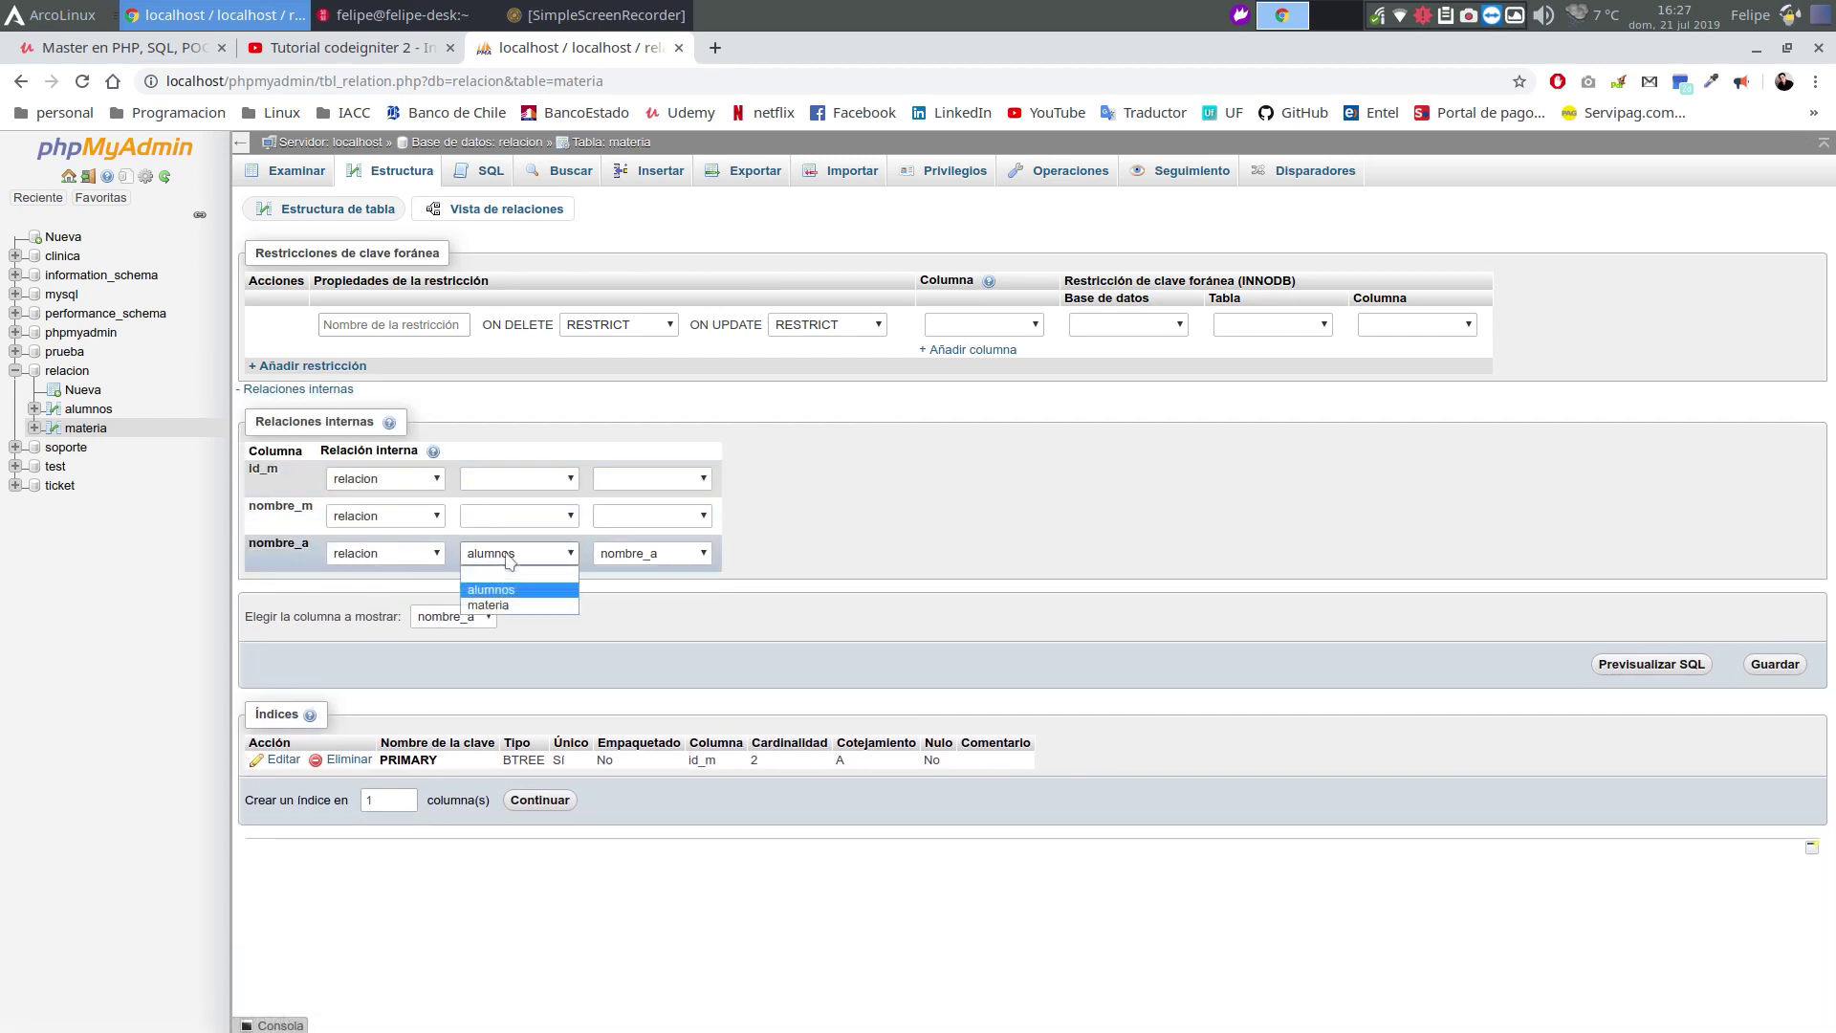
click(517, 607)
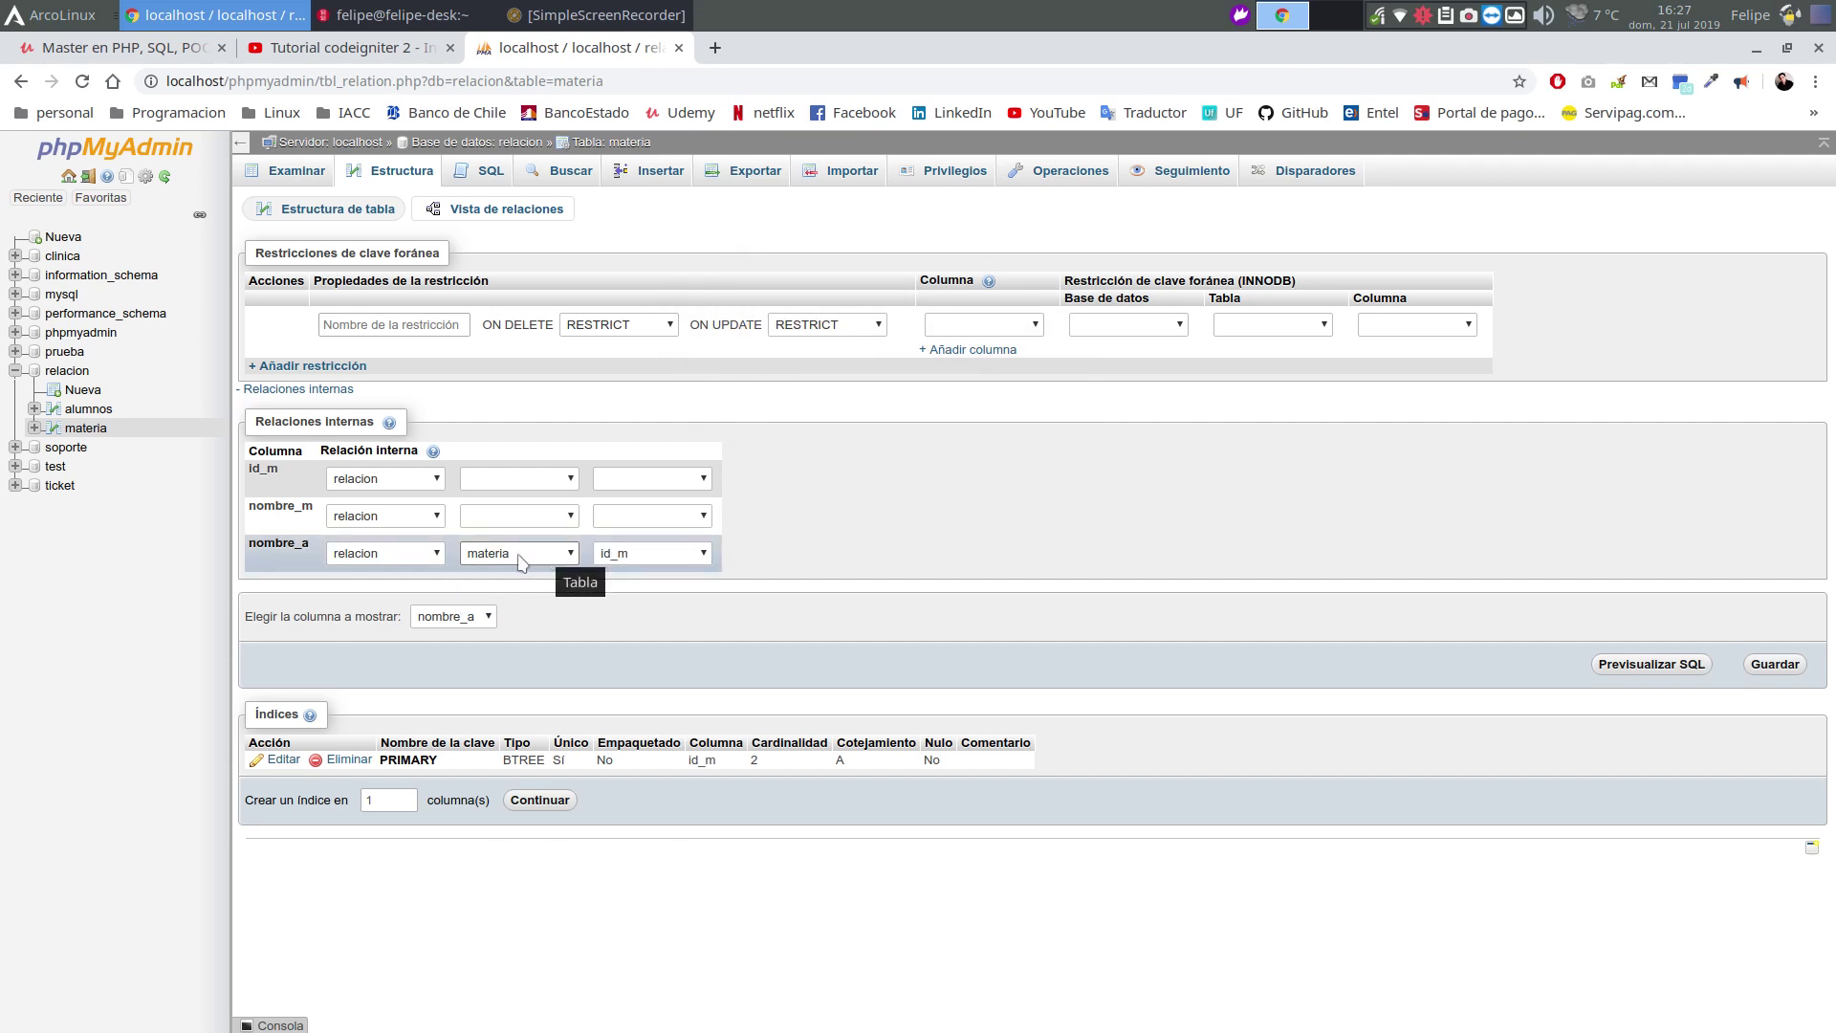
click(502, 560)
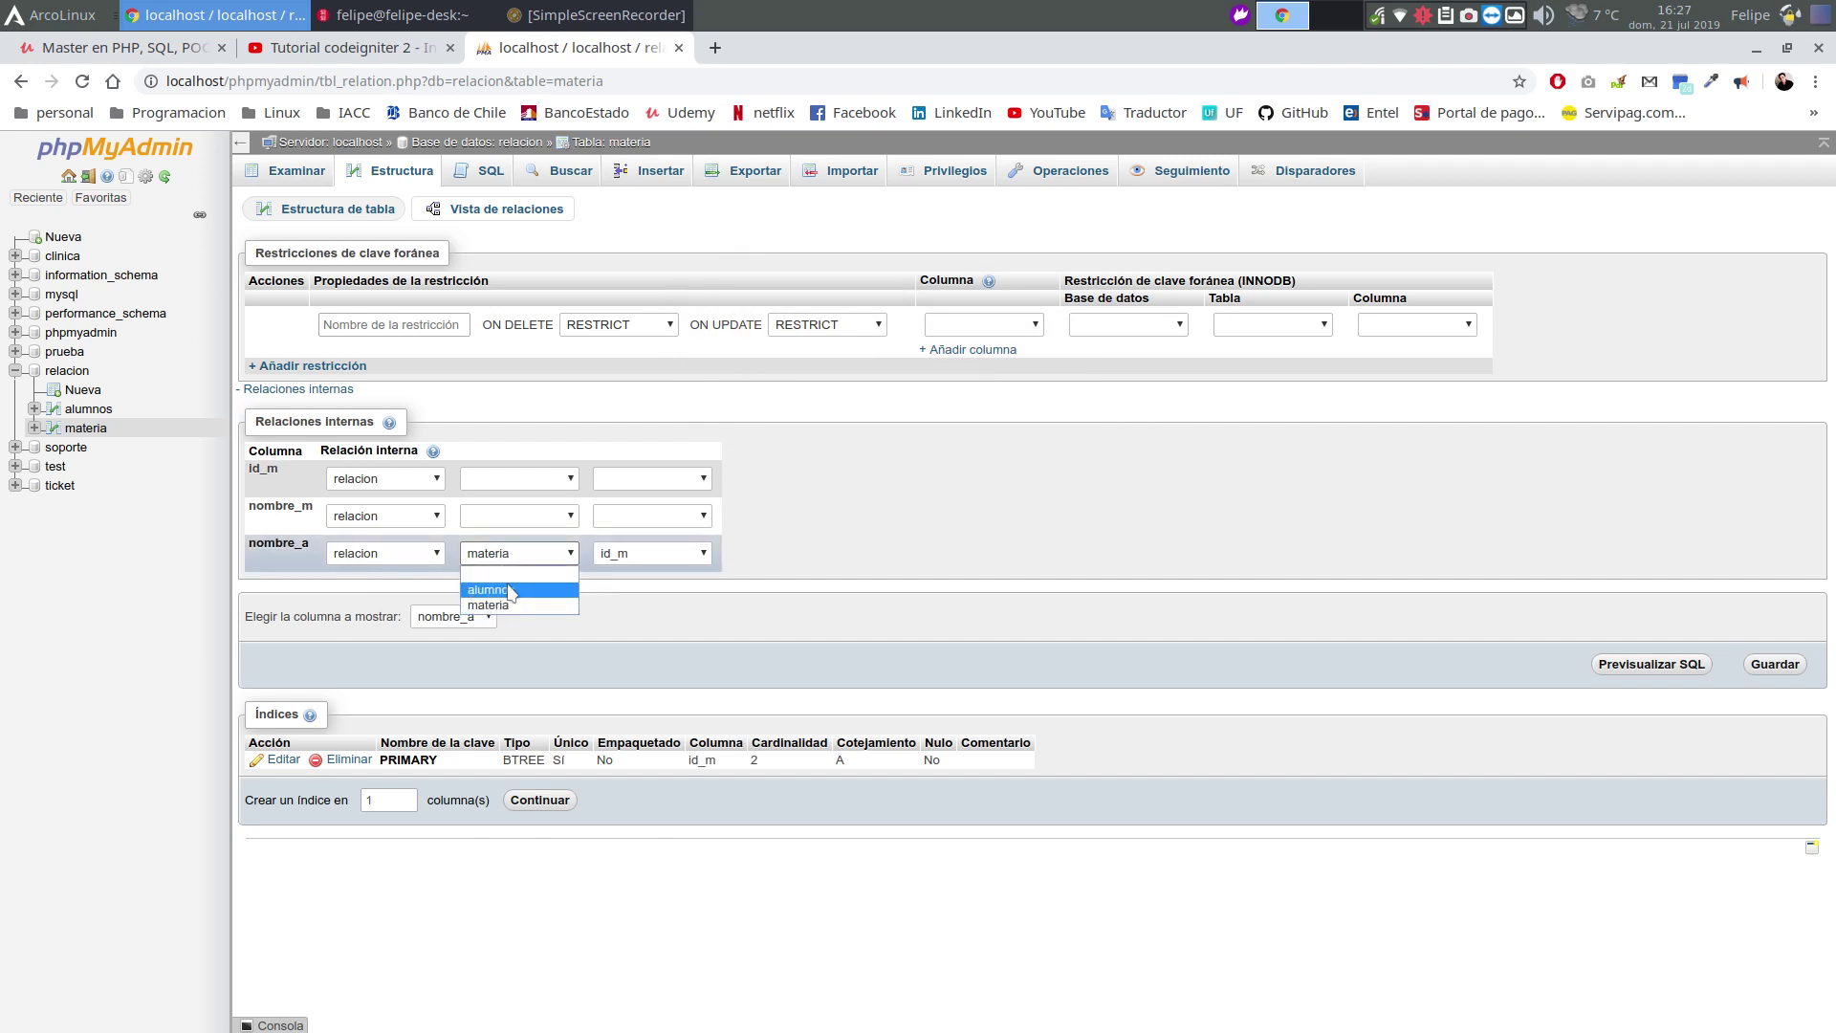
click(498, 589)
click(673, 555)
click(648, 598)
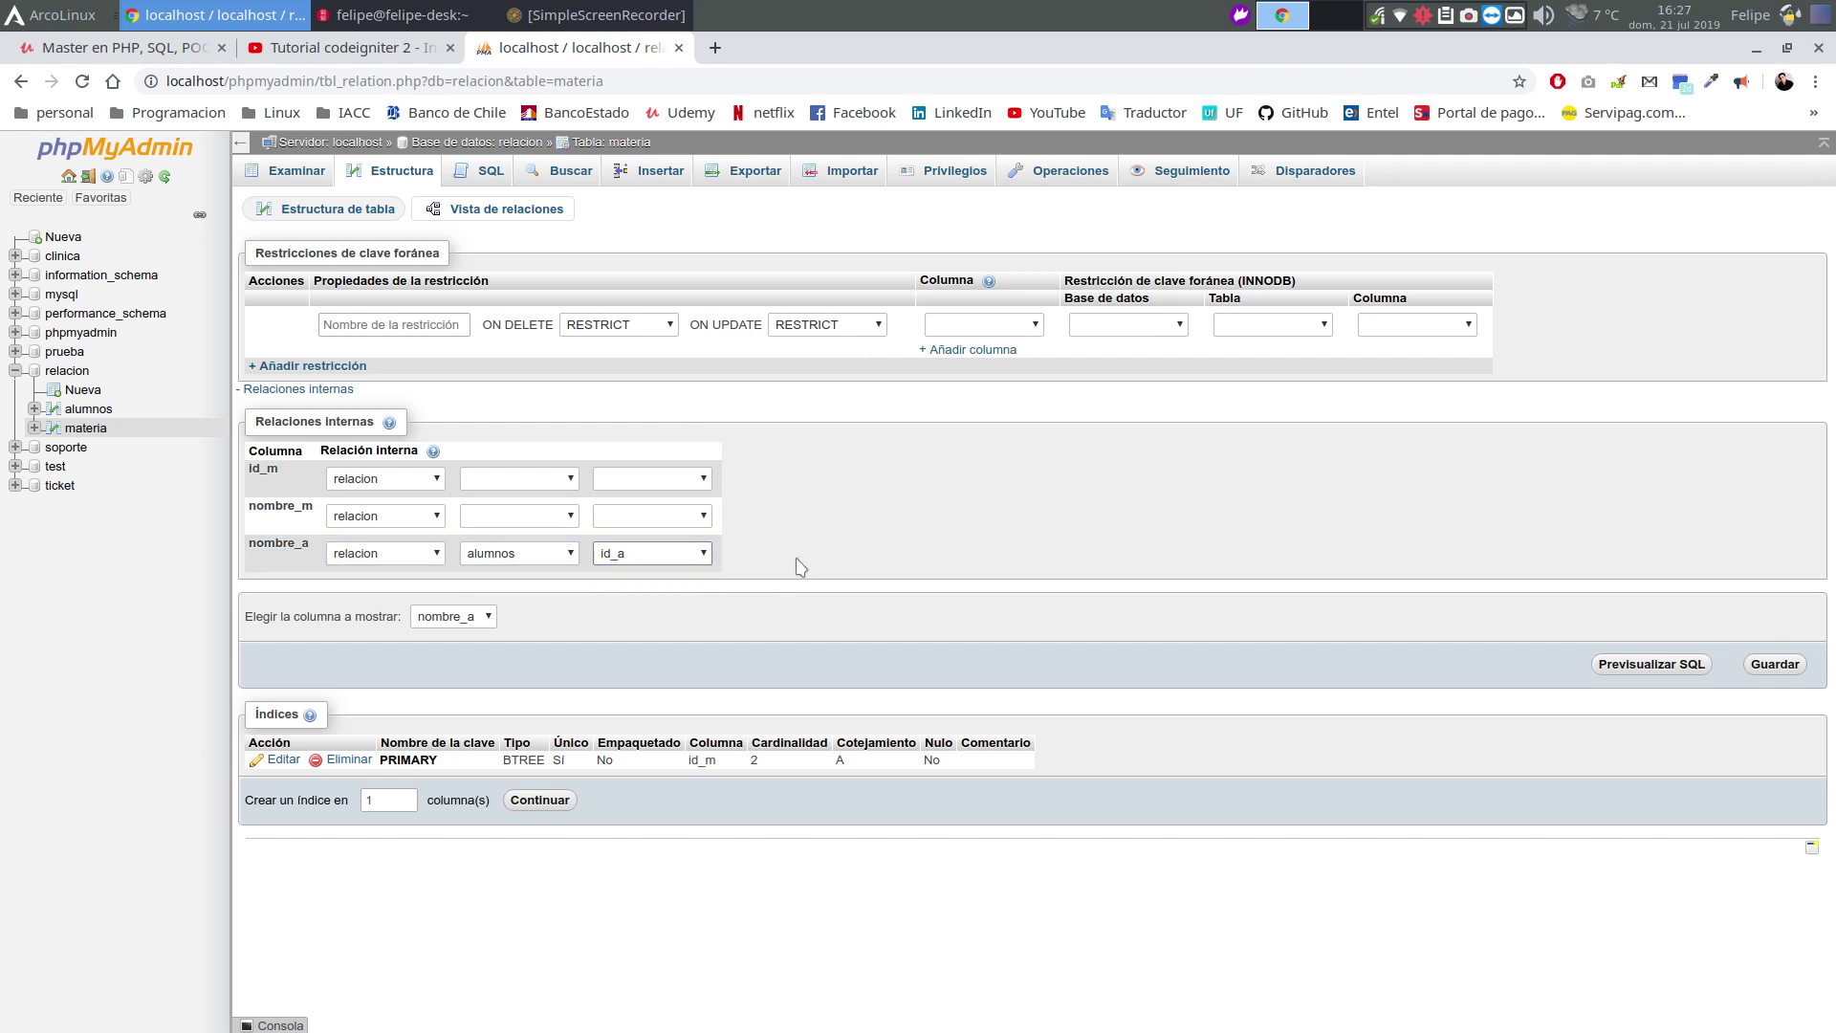
click(656, 558)
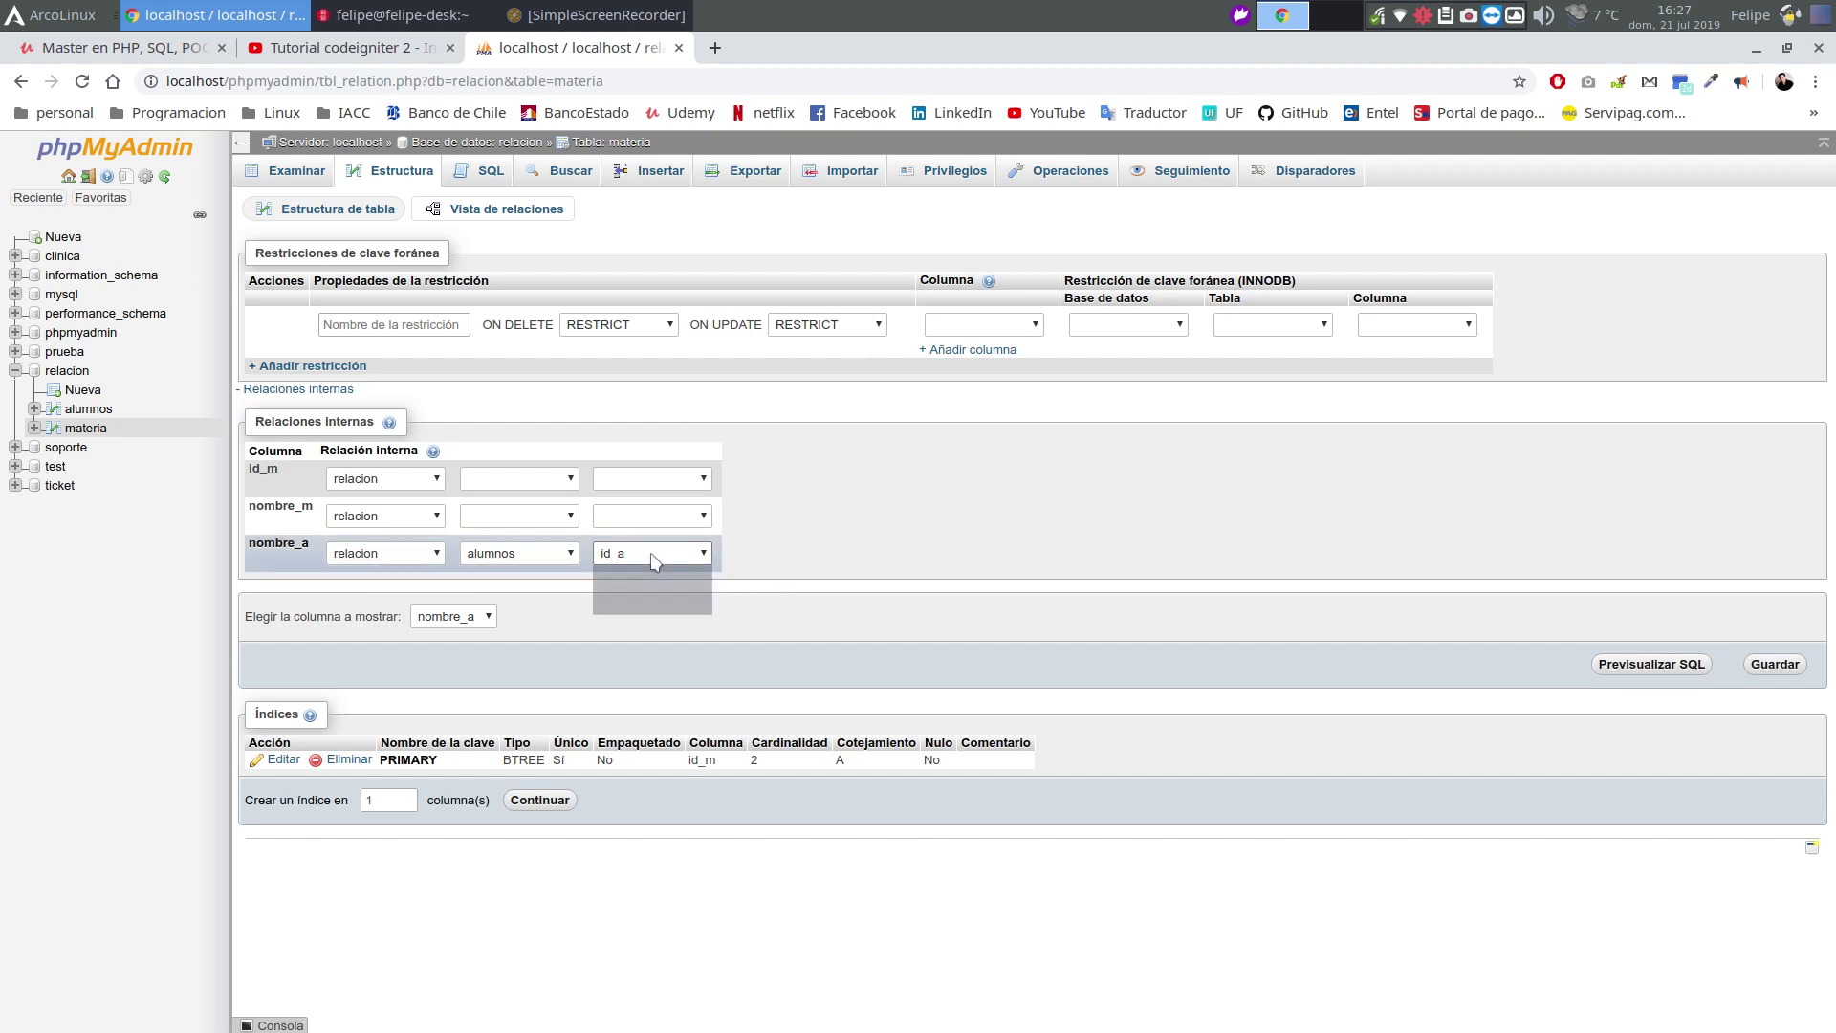
click(656, 590)
click(1778, 667)
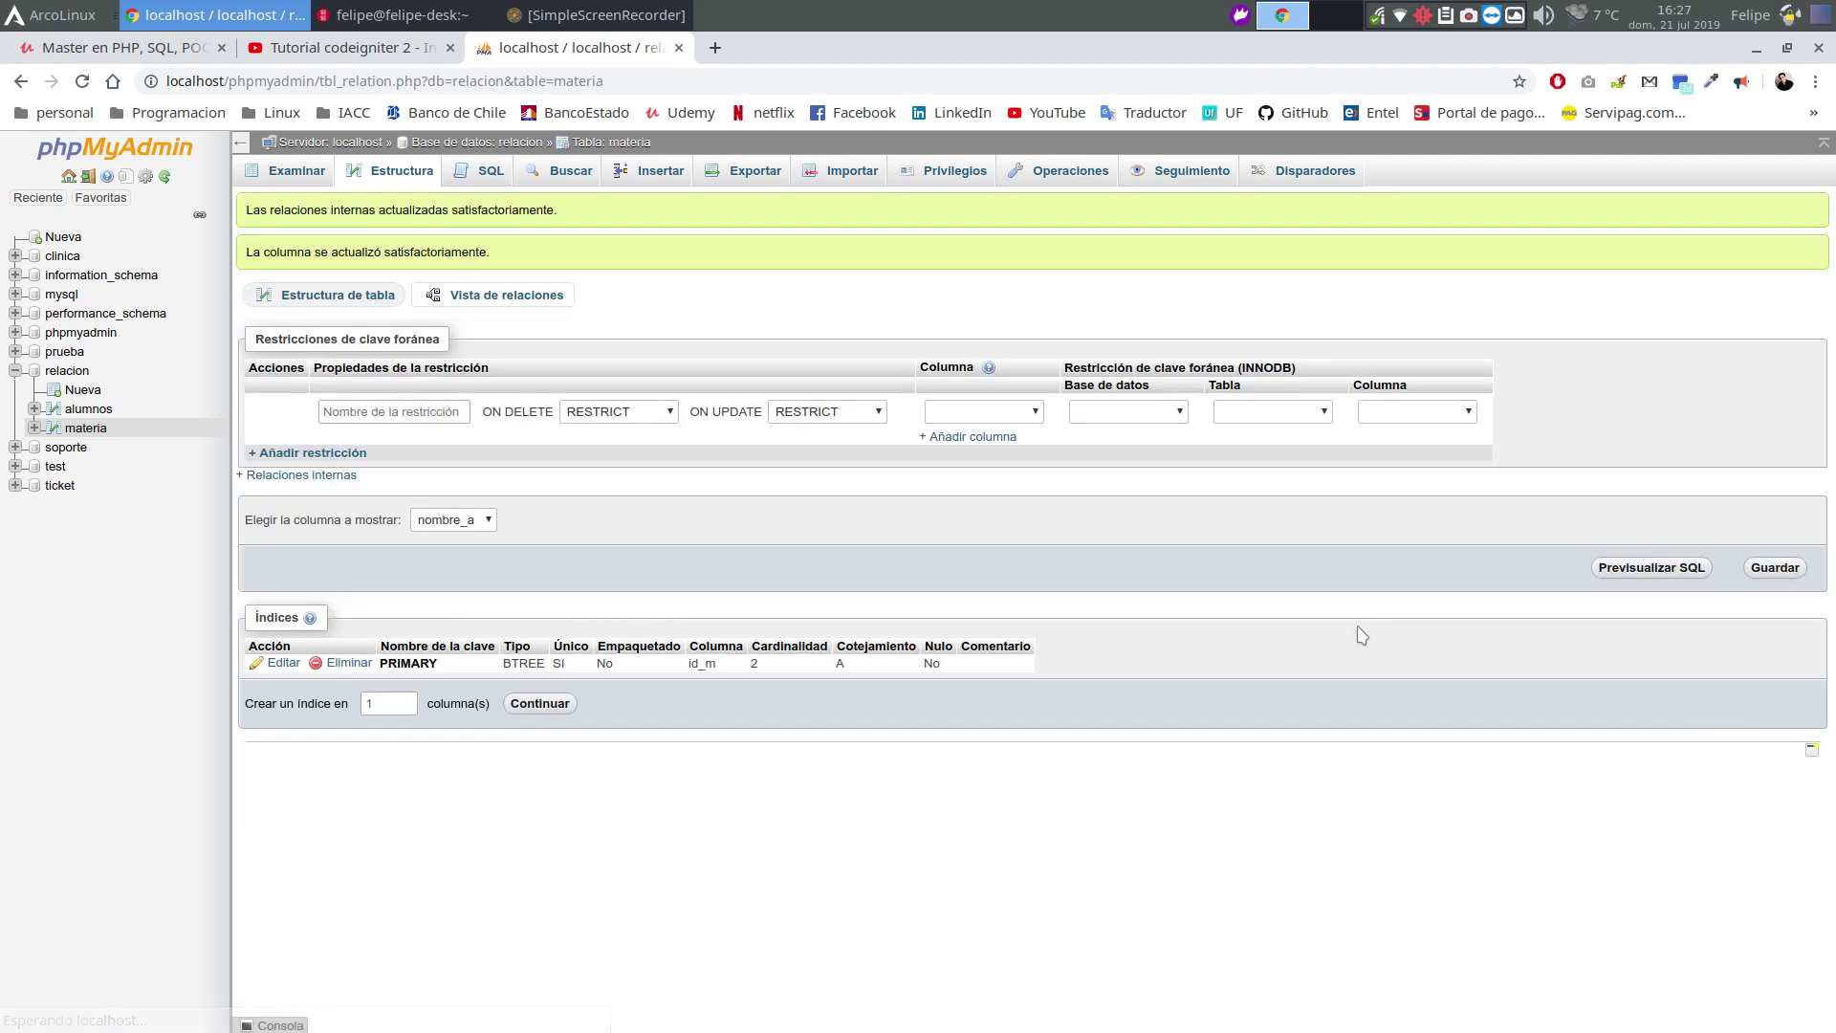
click(84, 430)
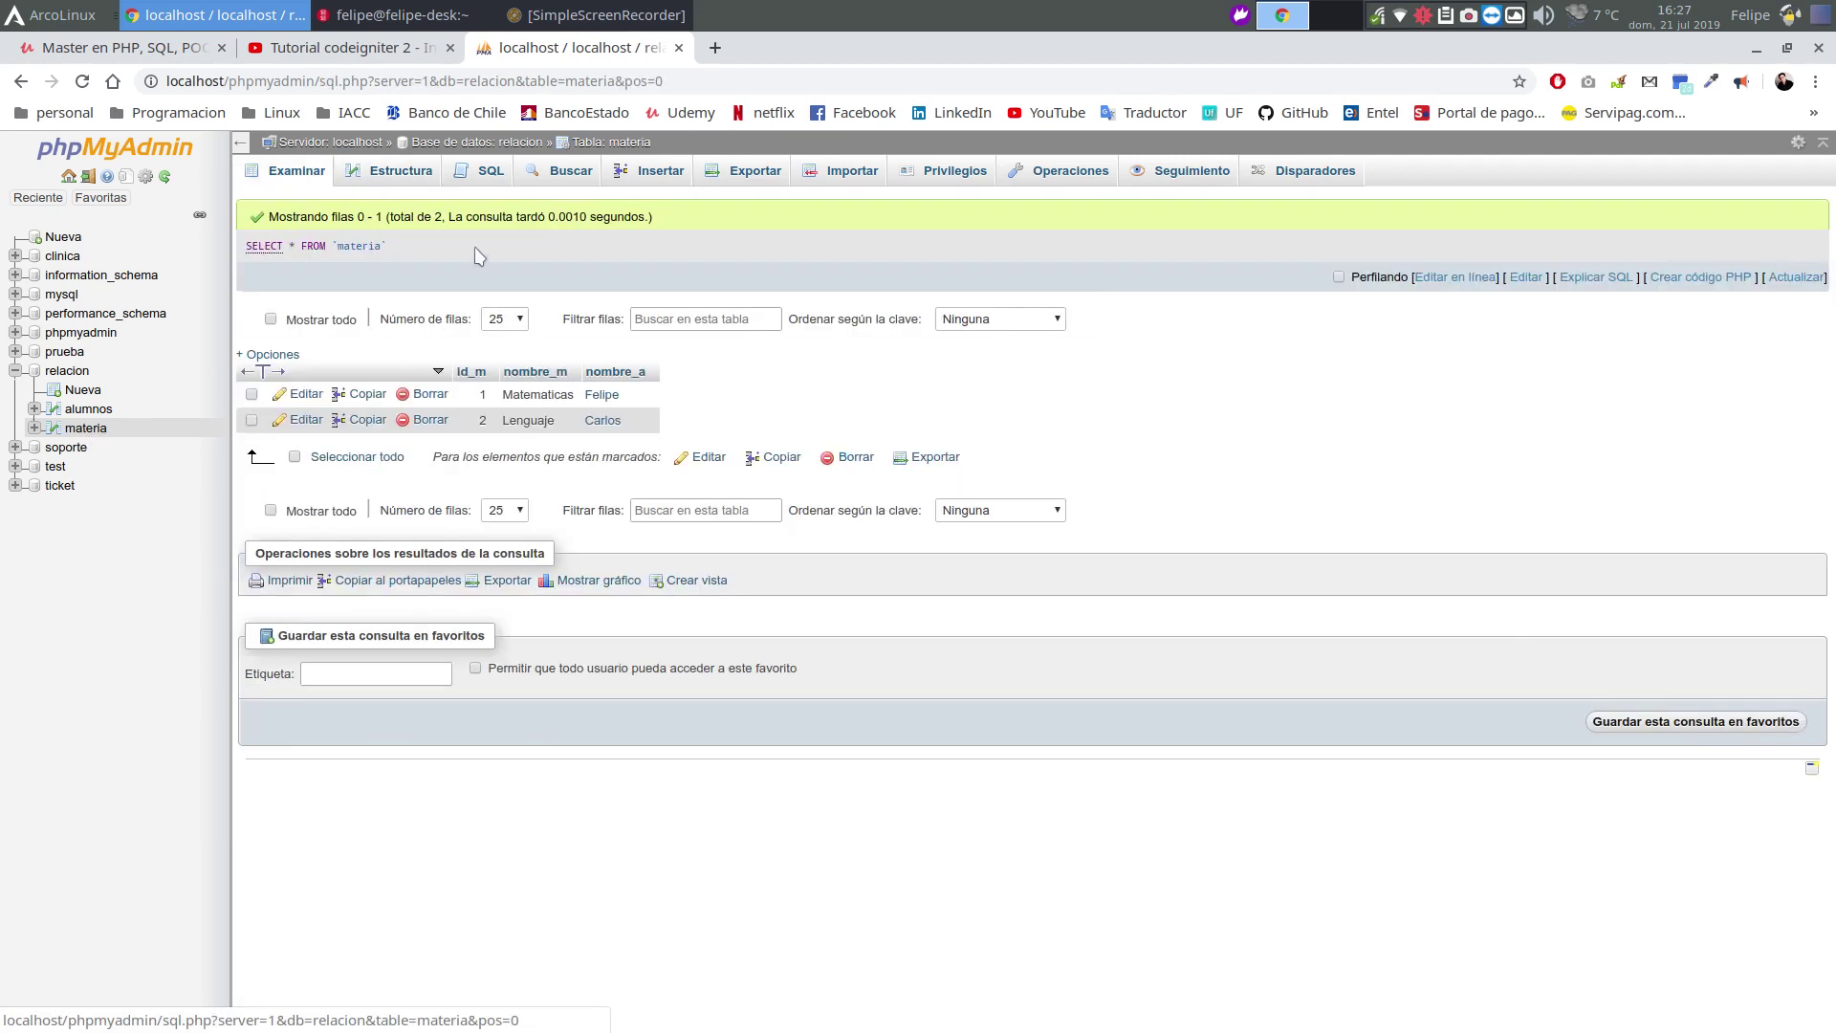
Insert a third materia row with nombre_m Matematicas and nombre_a 2, then browse materia
click(656, 178)
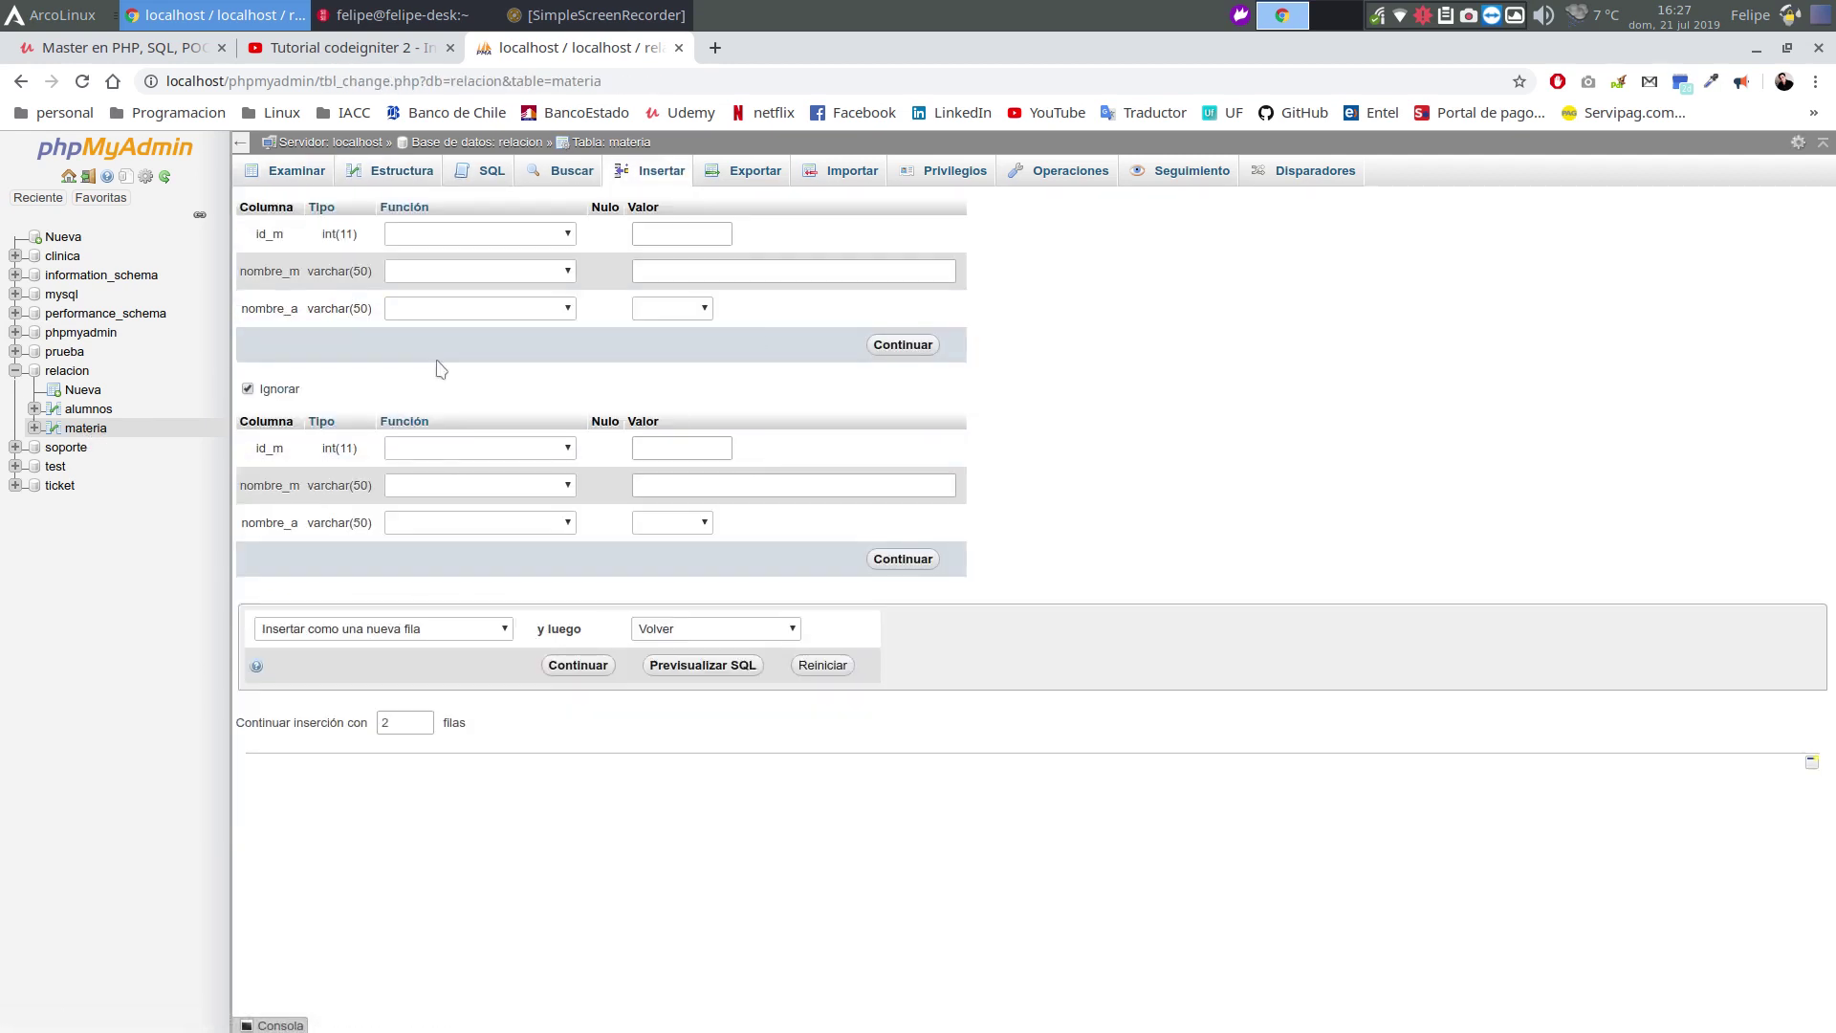
click(660, 268)
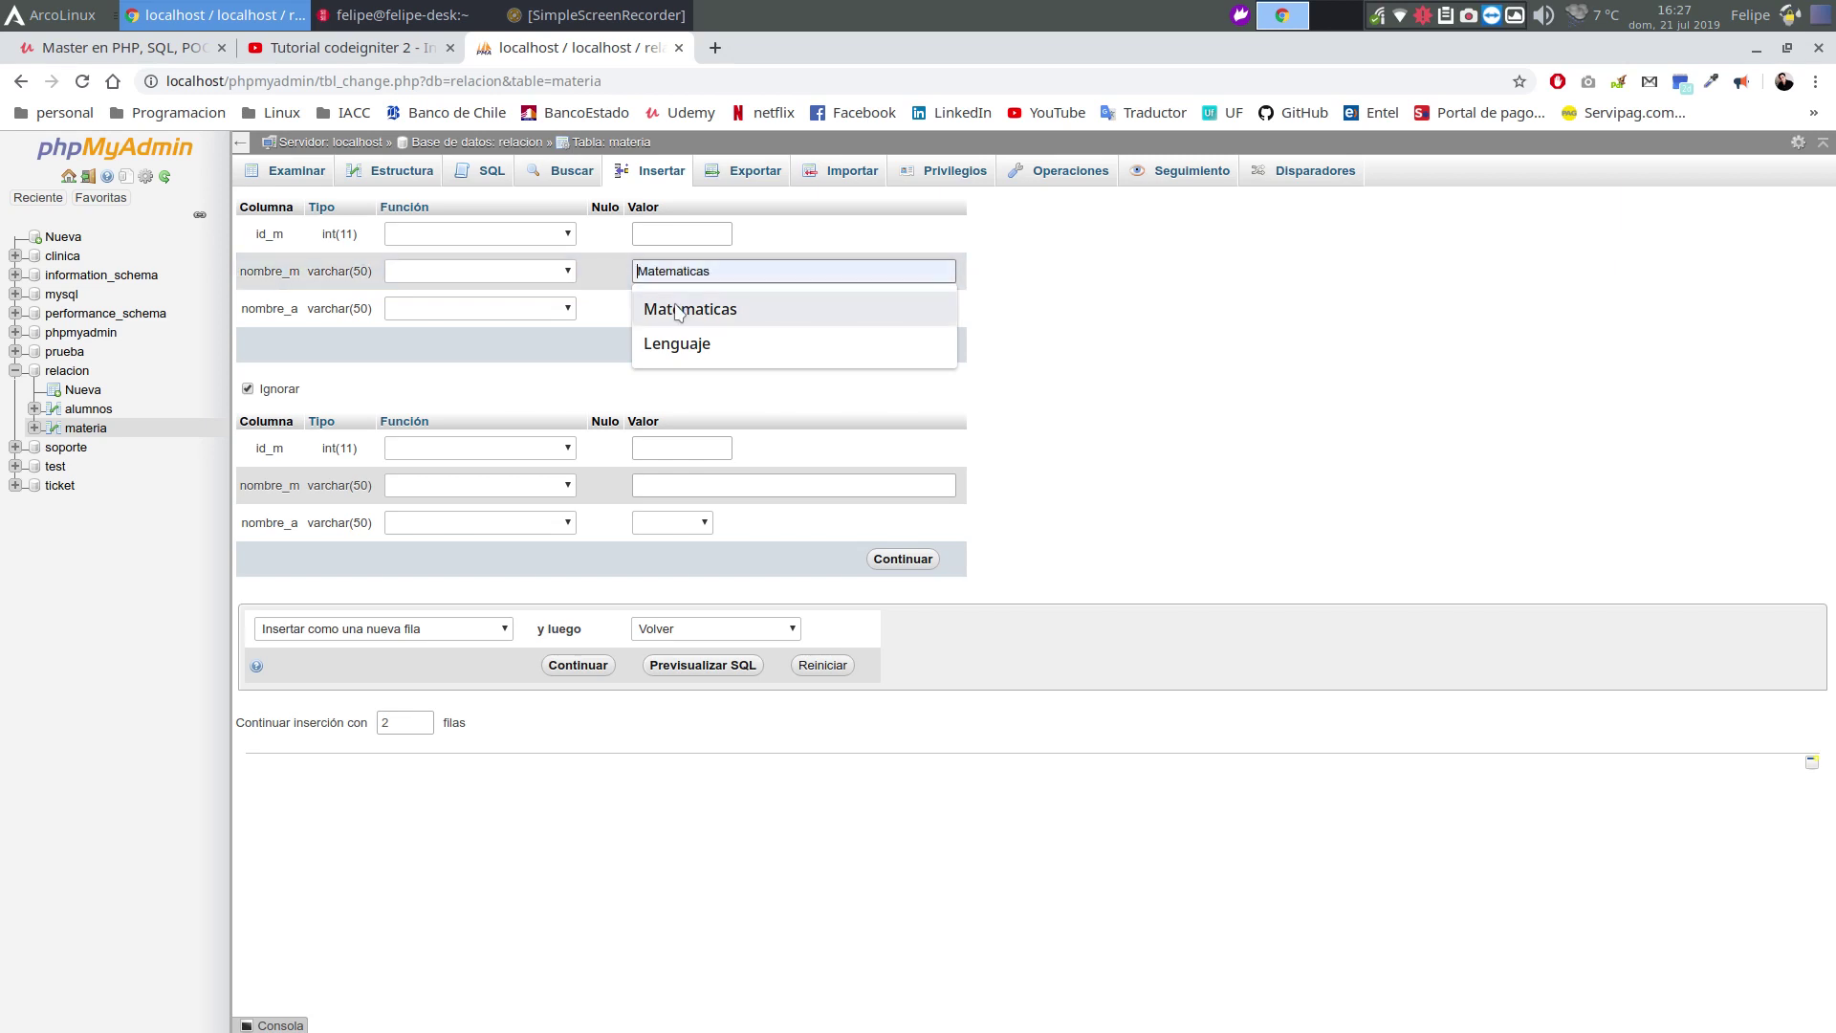
click(688, 309)
click(705, 309)
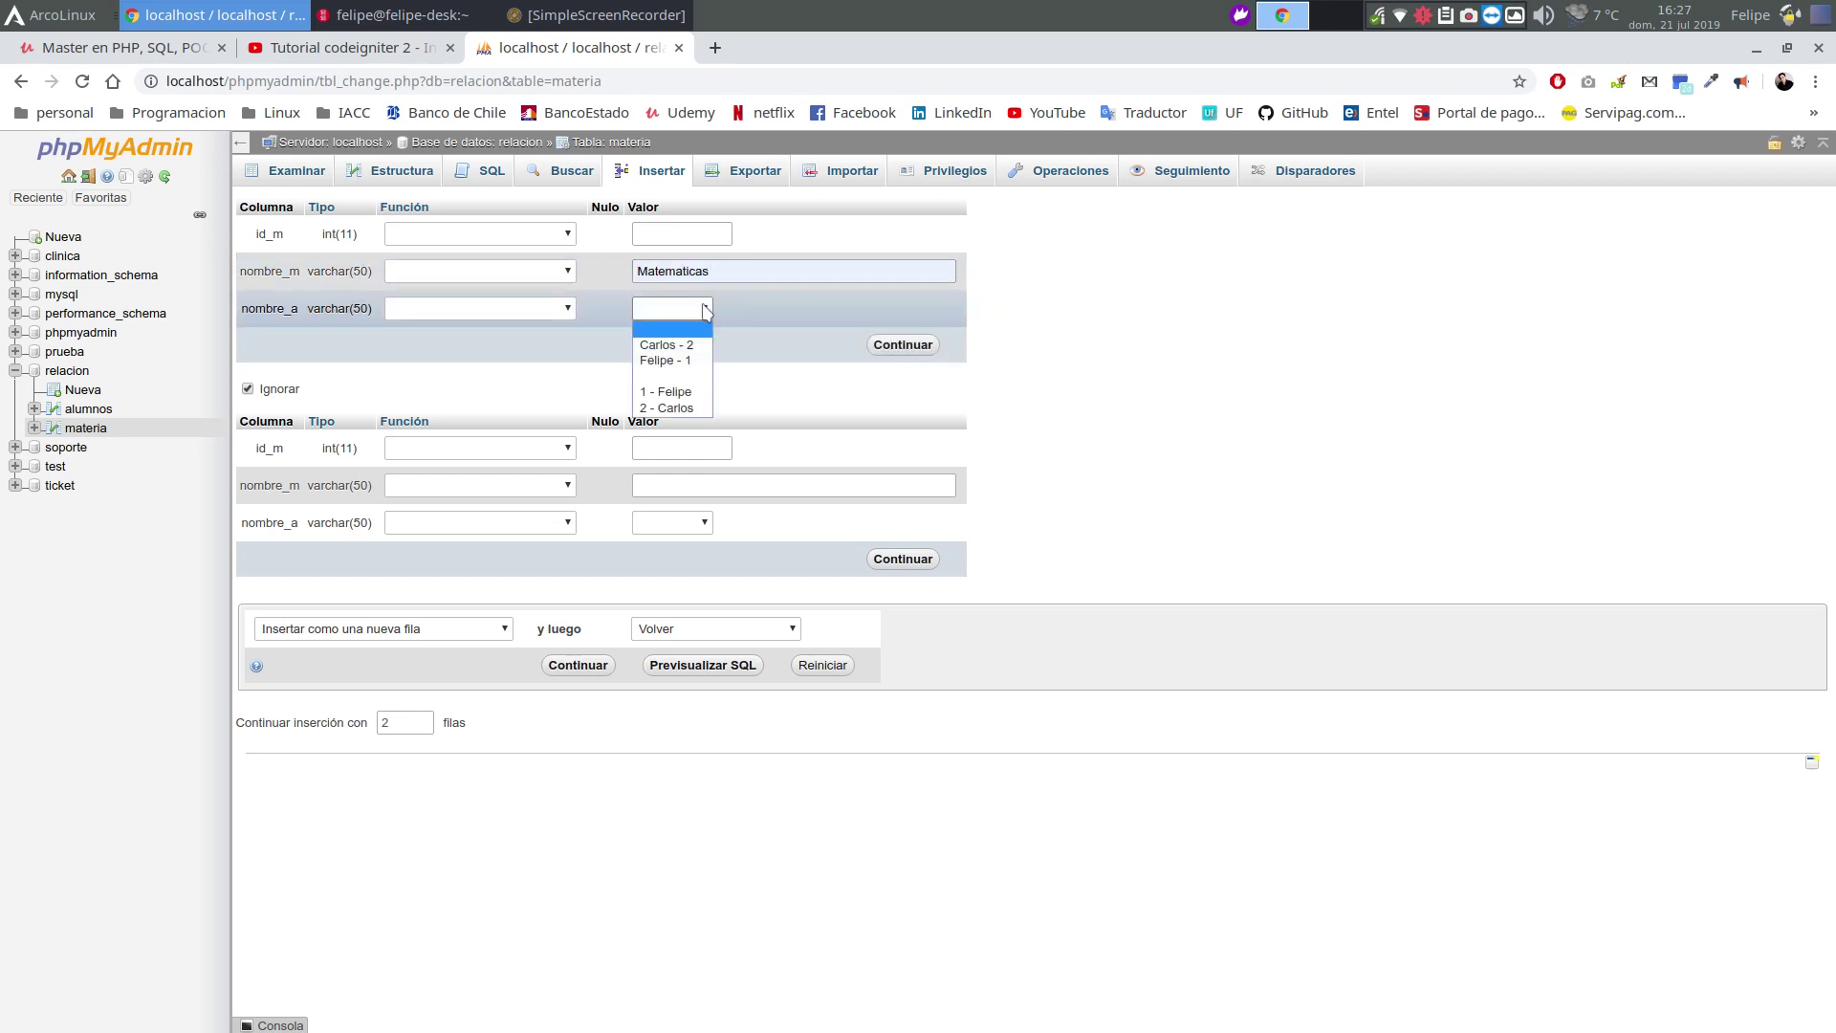
click(664, 408)
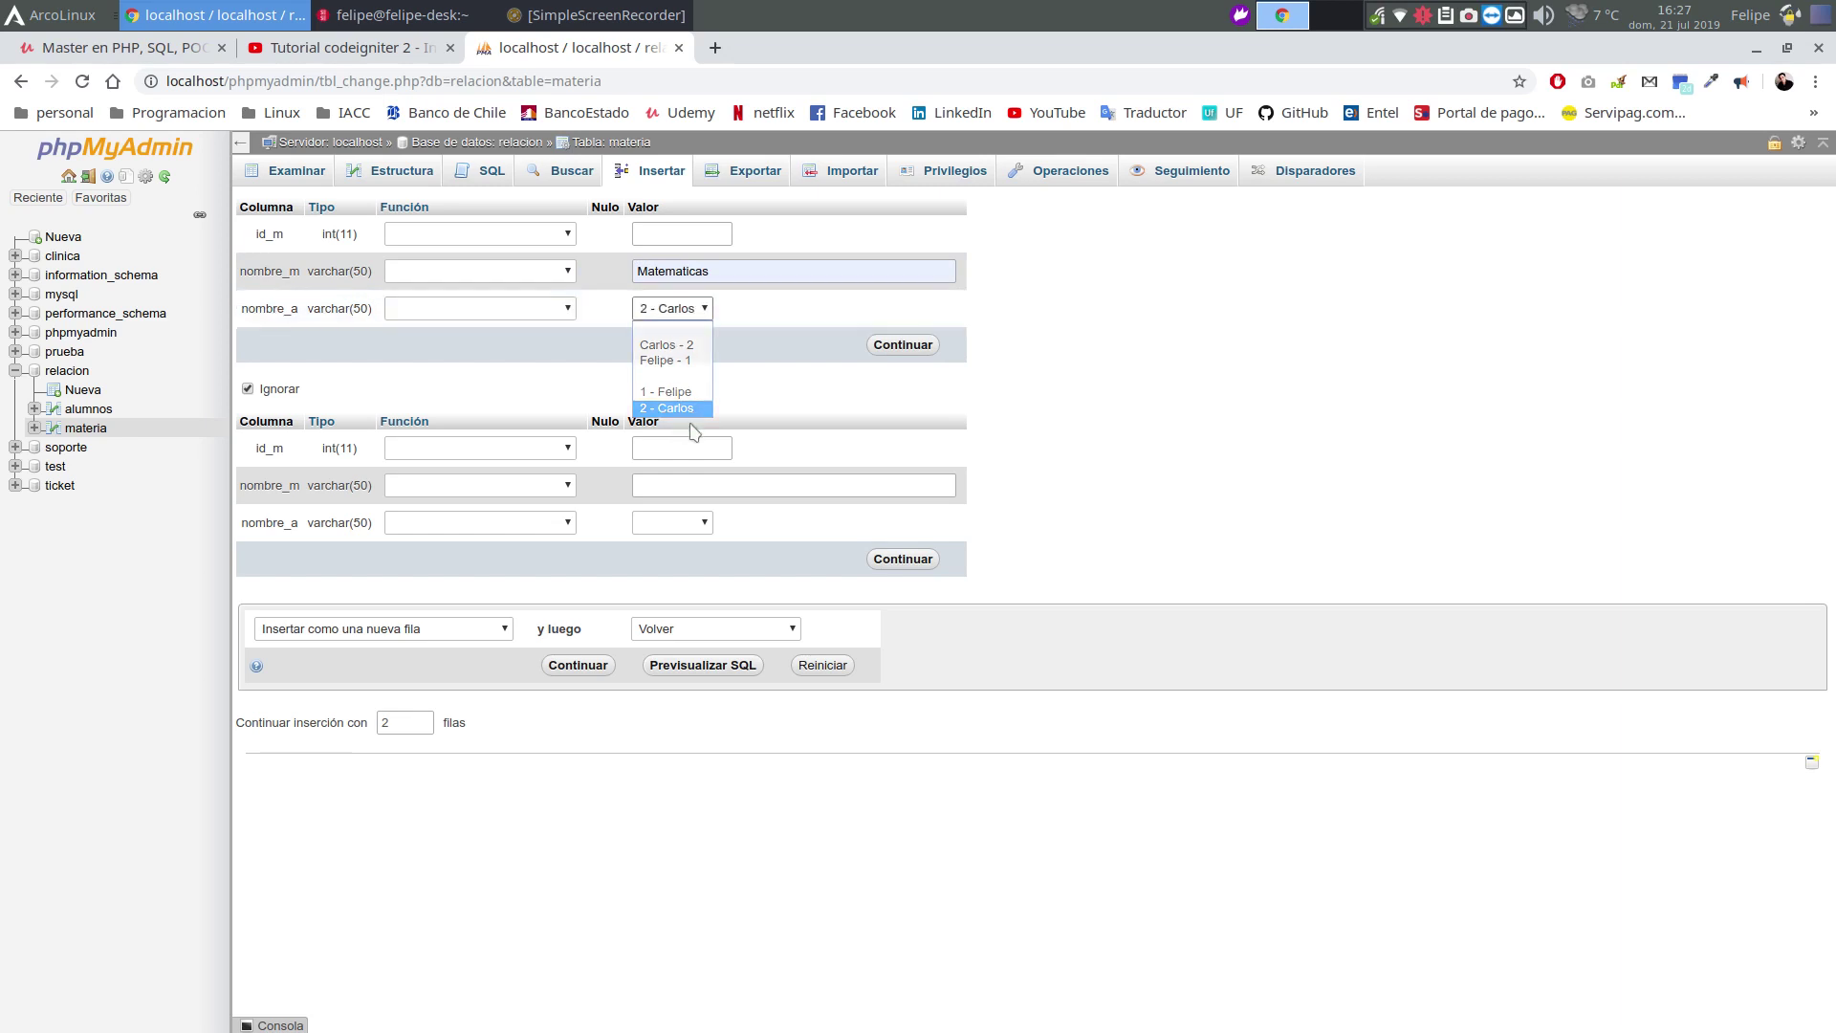
click(917, 346)
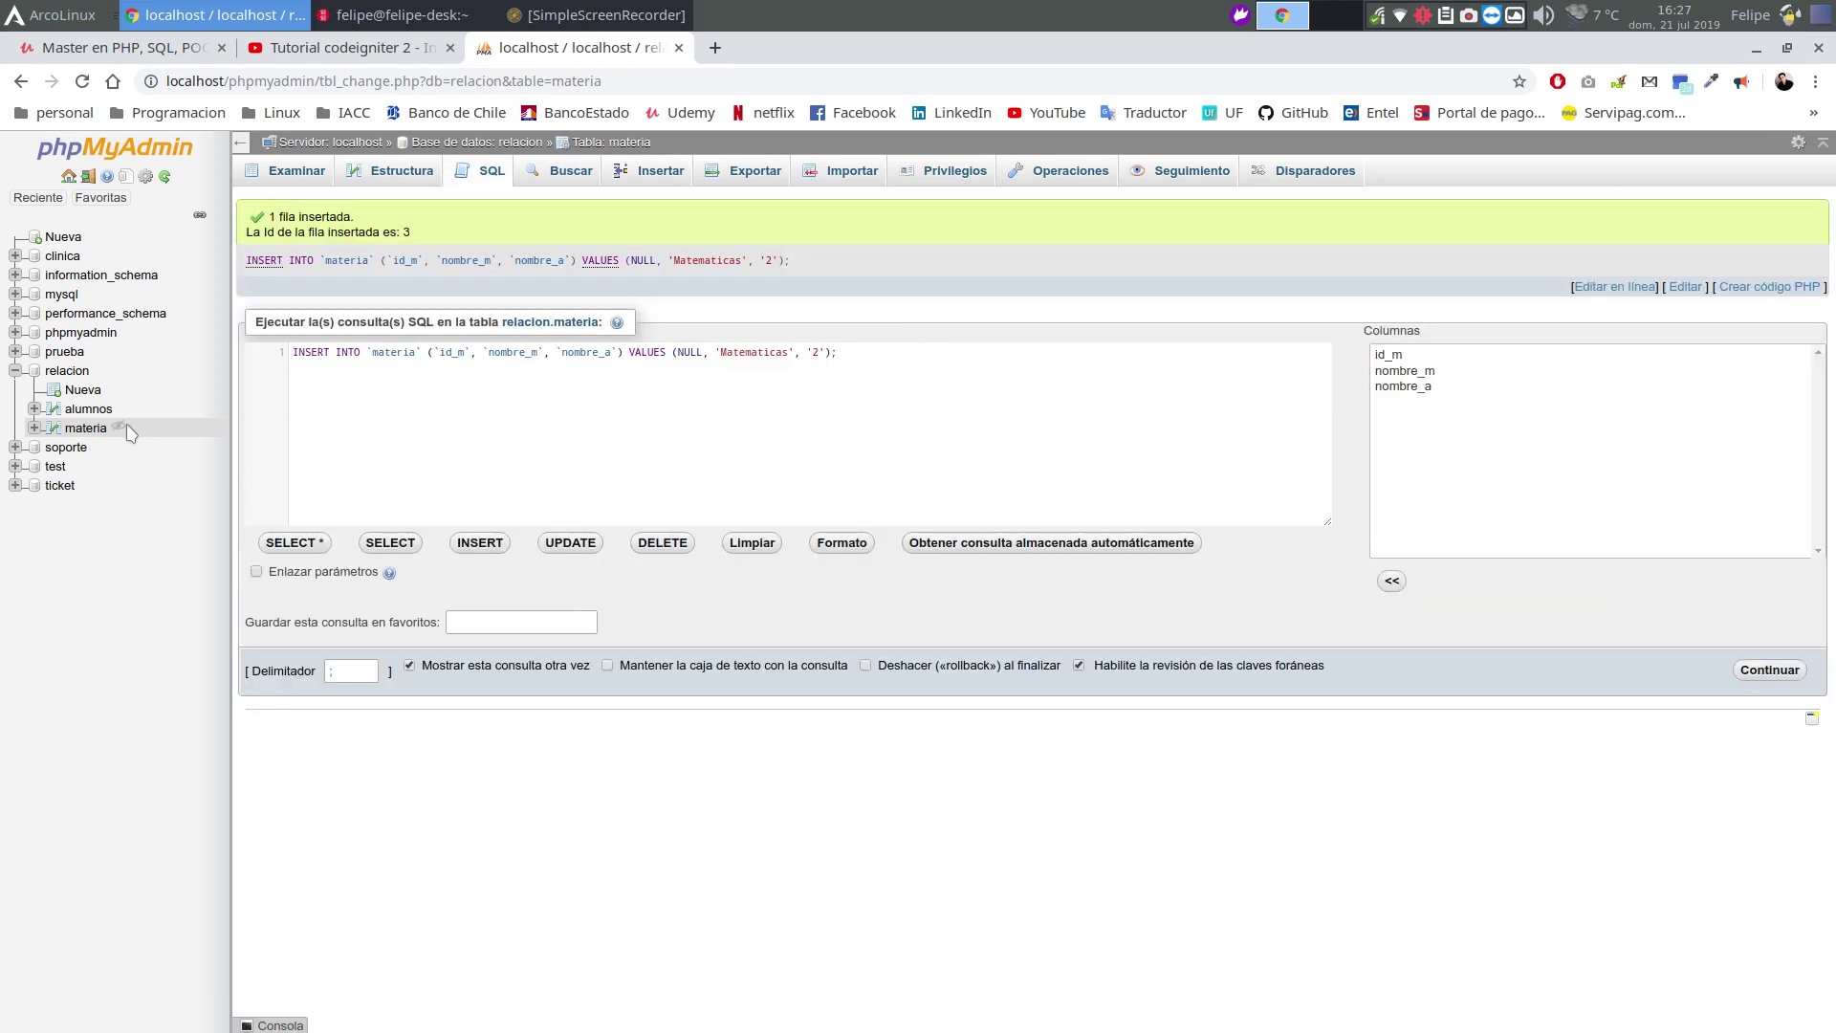
click(99, 429)
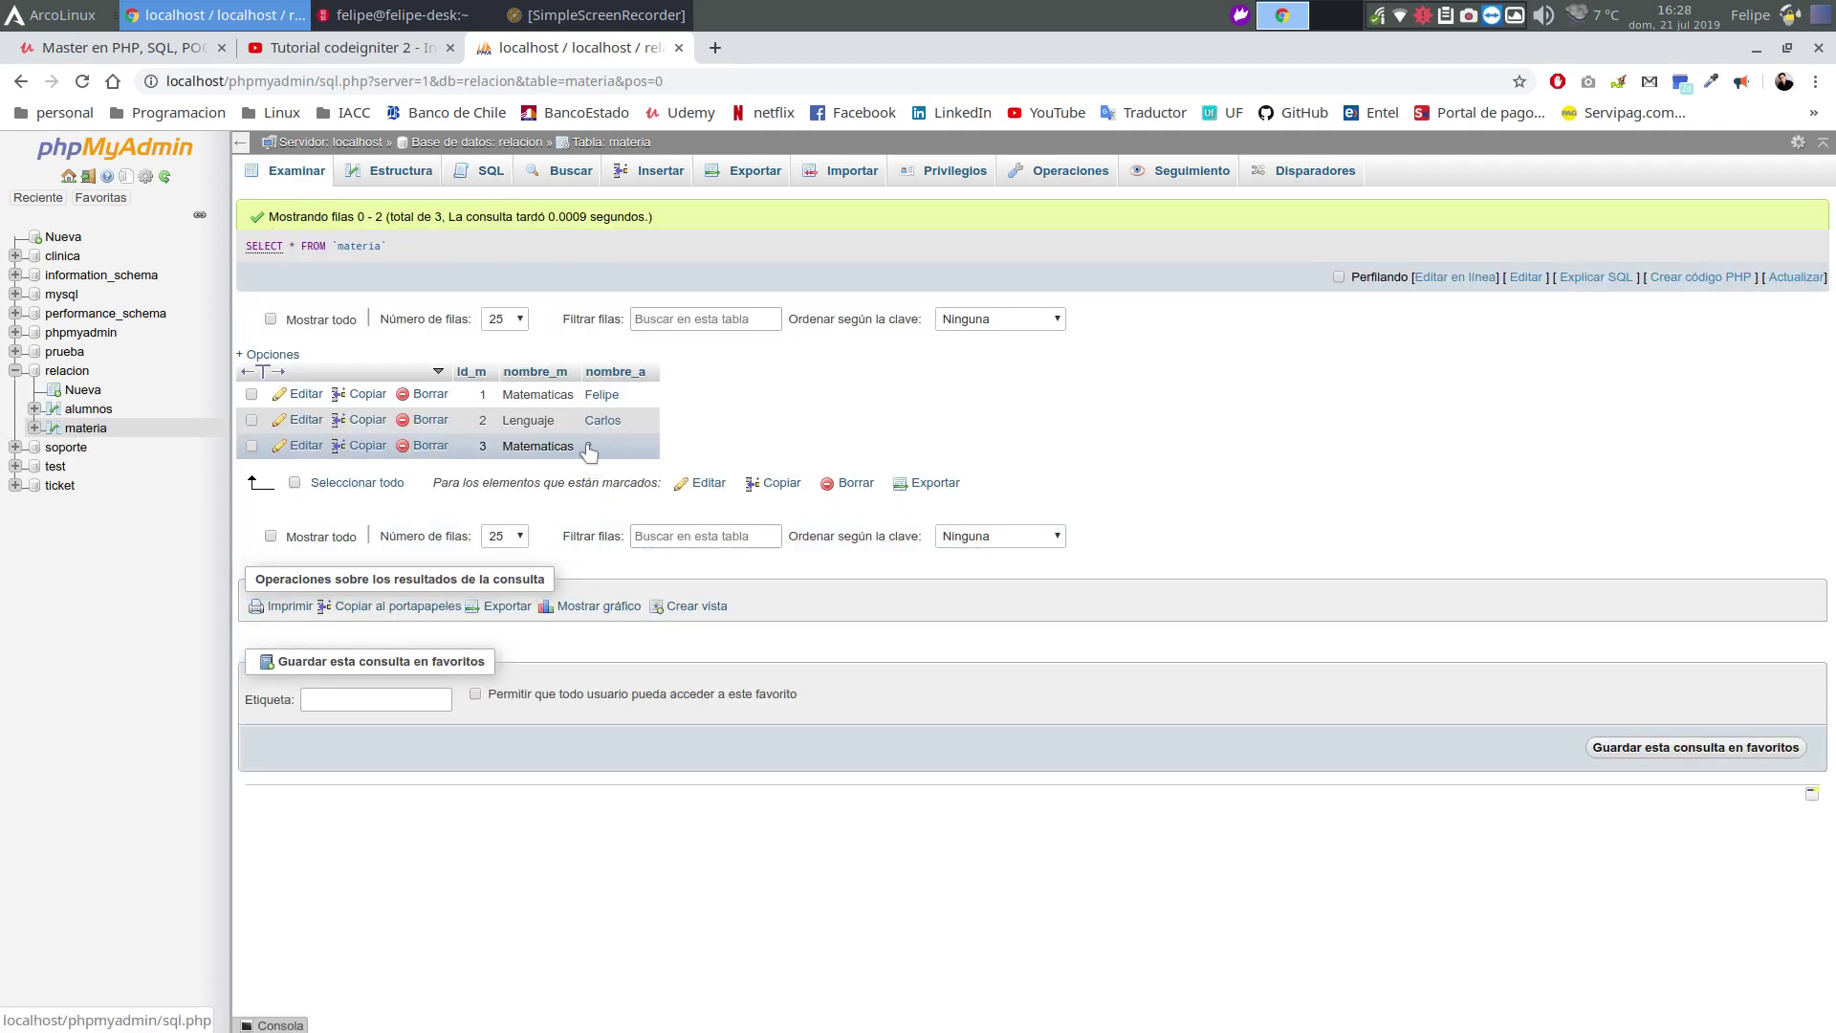
mouse_move(588, 451)
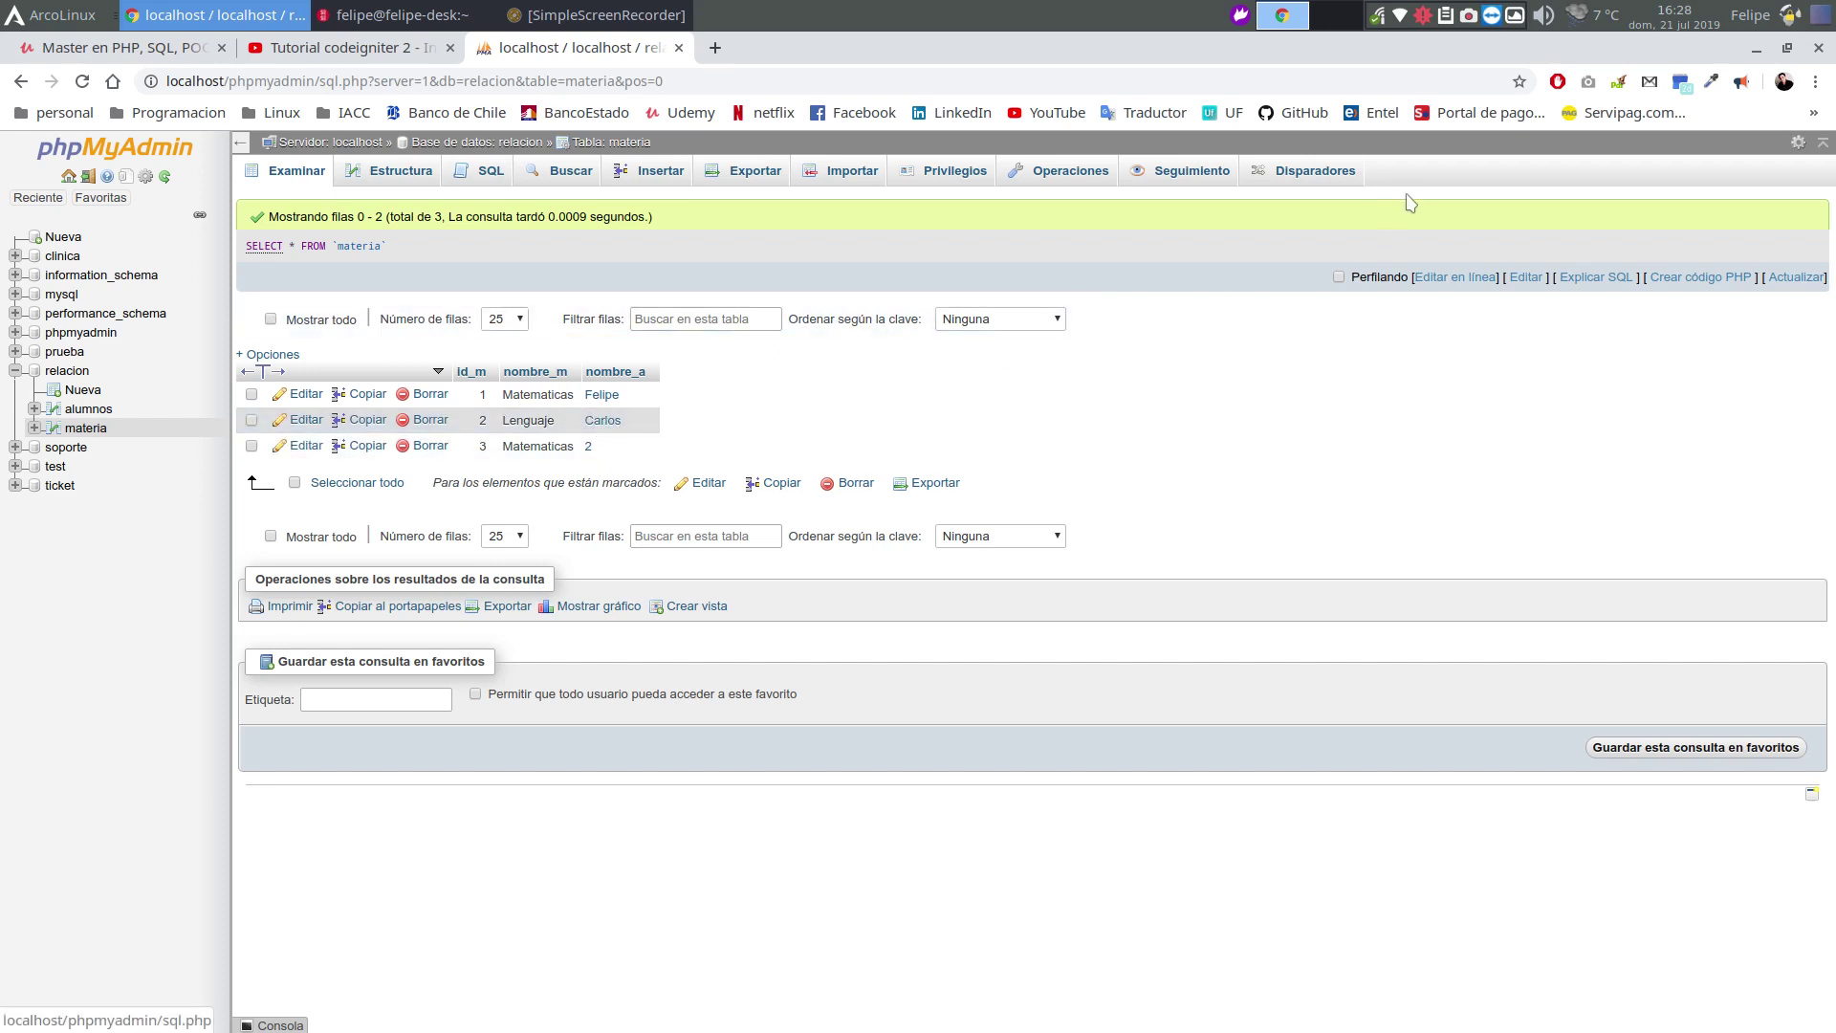
click(1470, 16)
right_click(1470, 17)
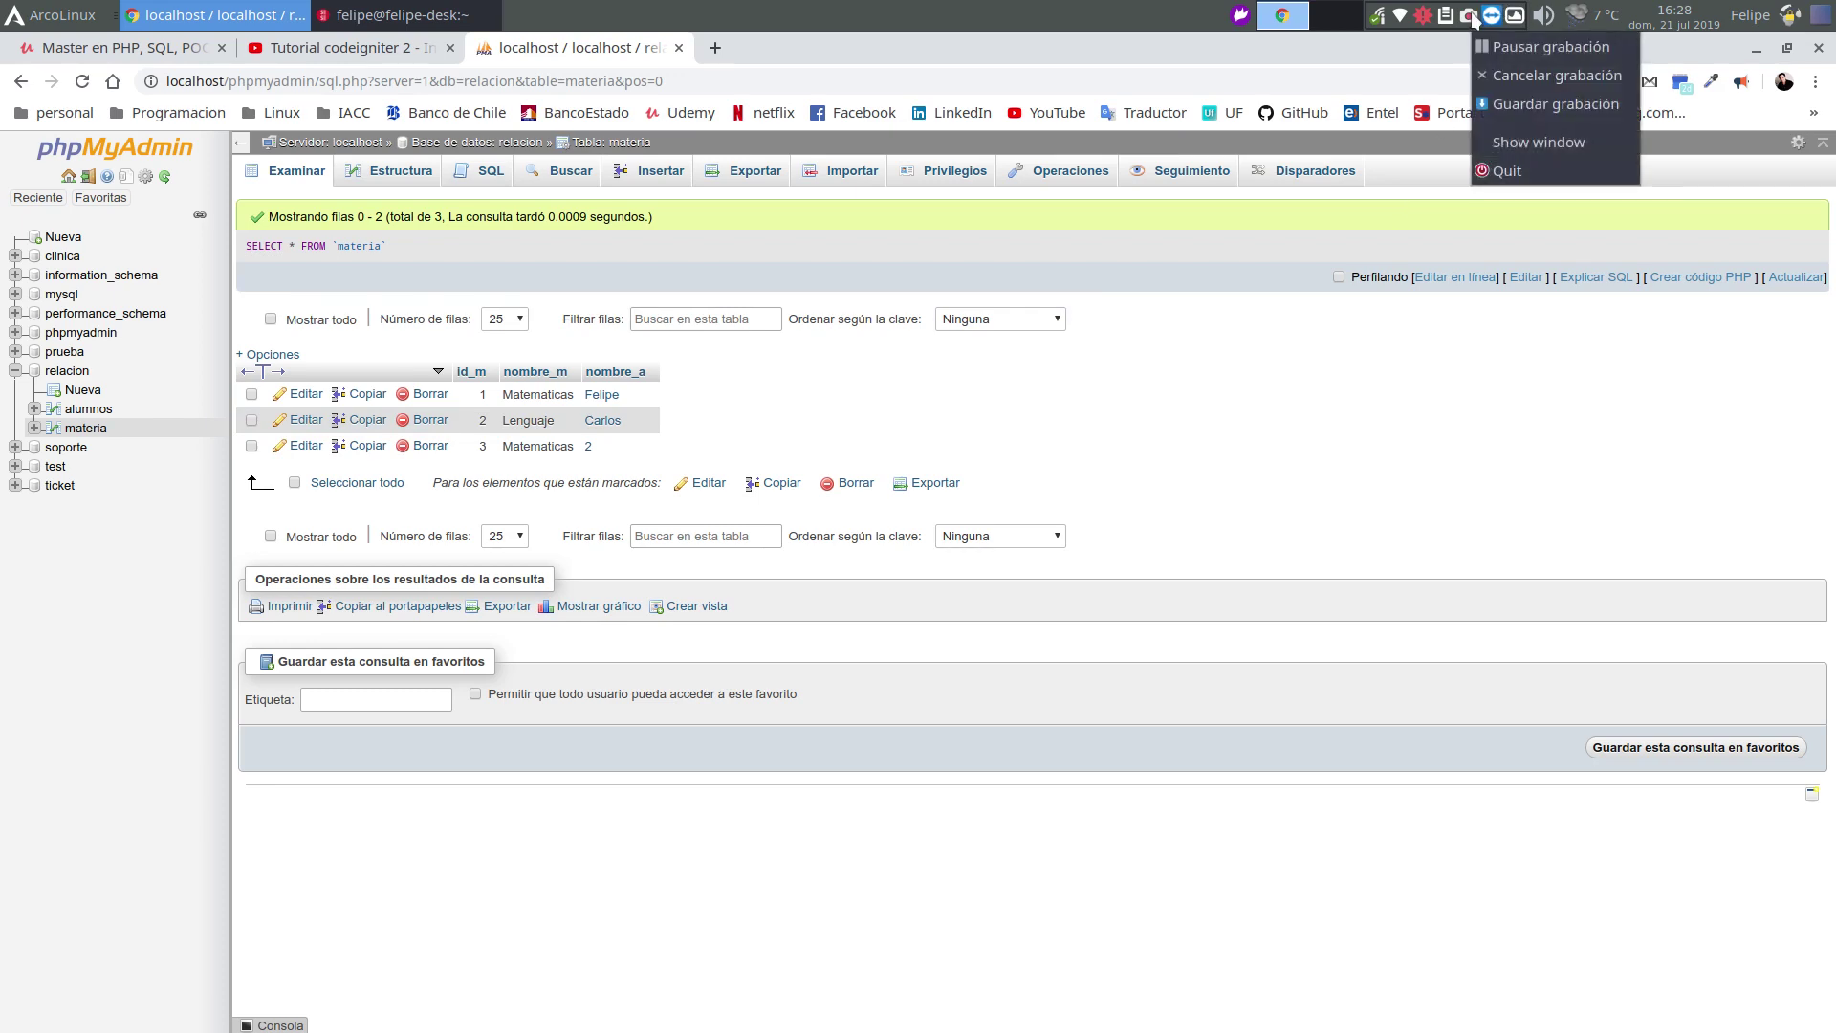